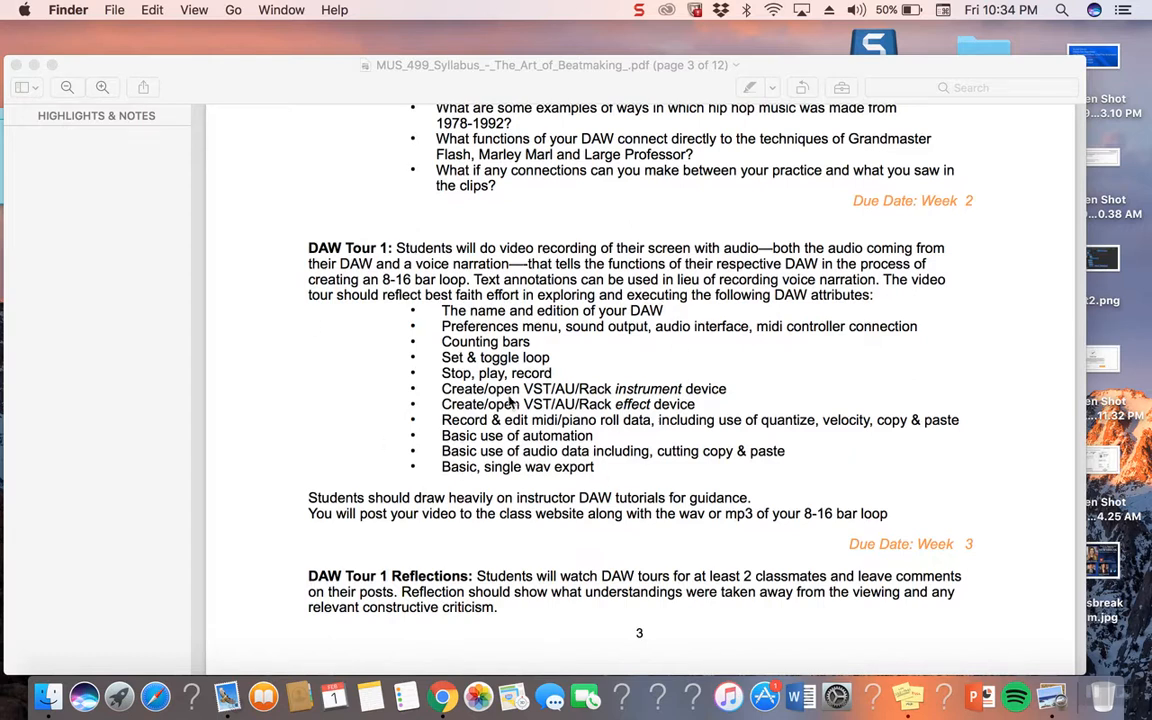
Step: Switch to Logic Pro X and dismiss the disk-space and audio-interface alerts shown at launch
left_click(118, 697)
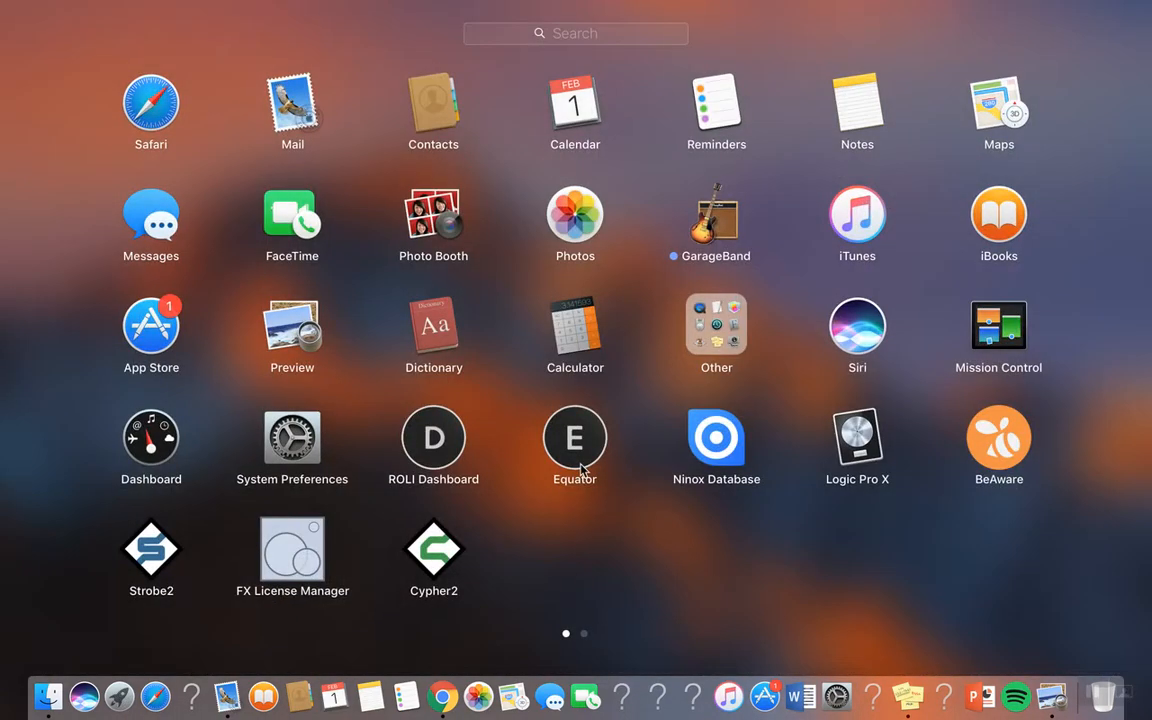
left_click(868, 438)
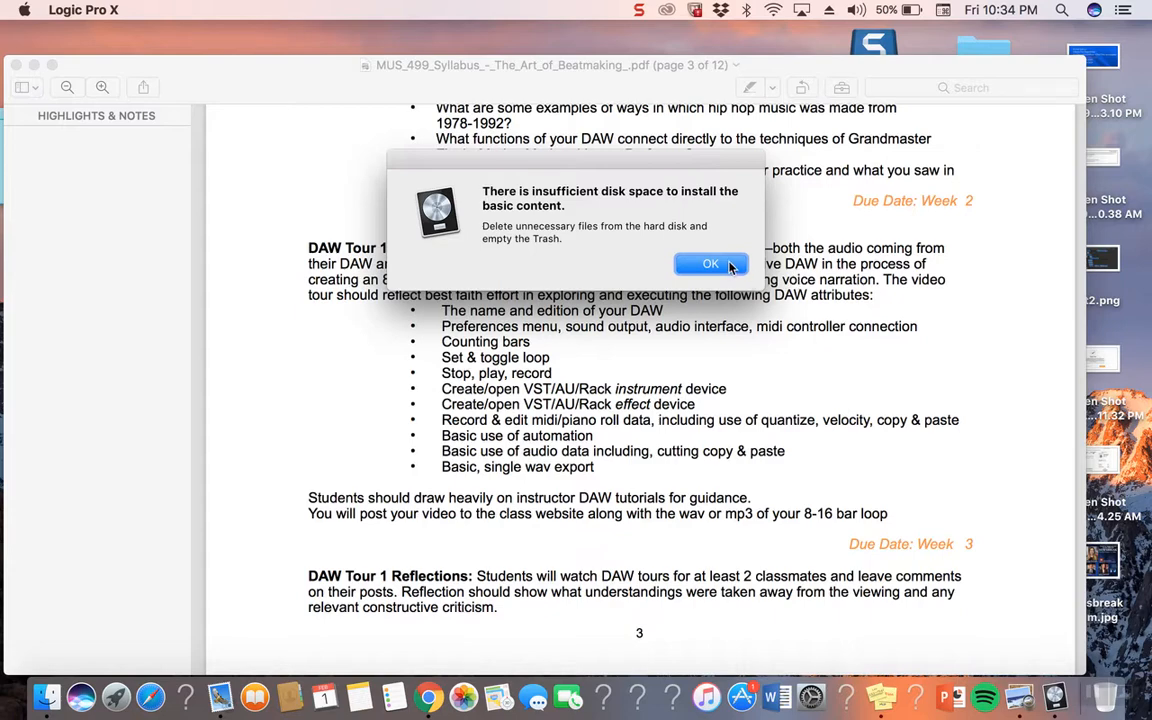
left_click(710, 264)
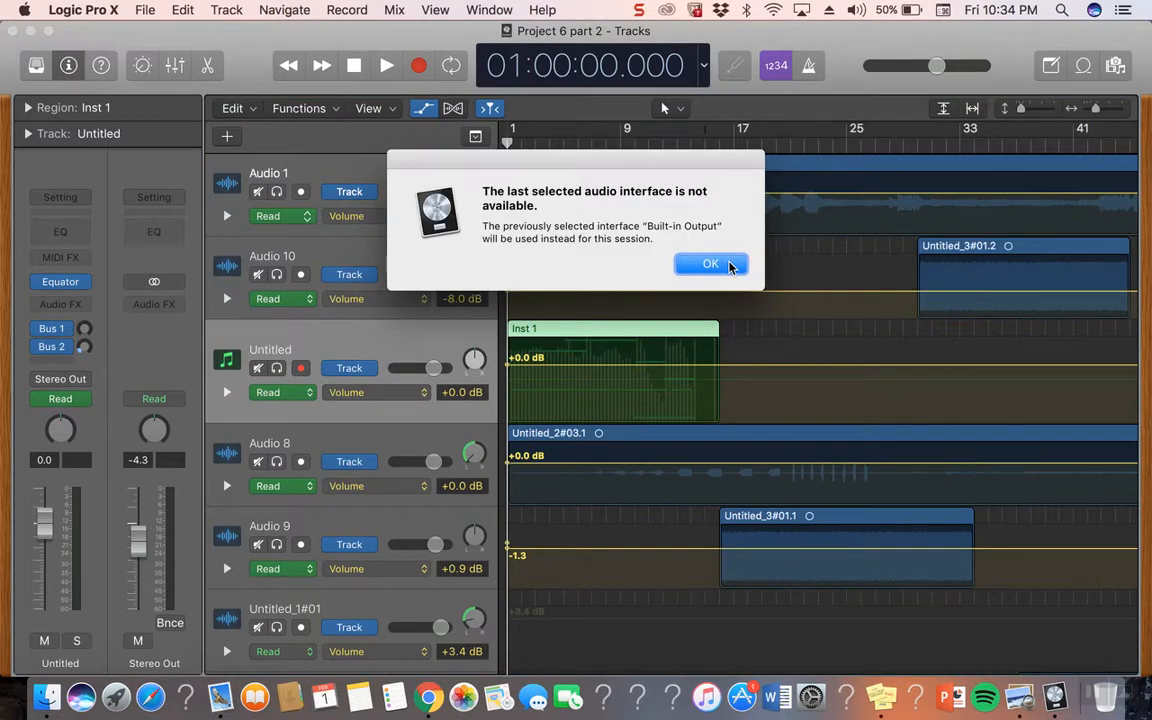
left_click(714, 264)
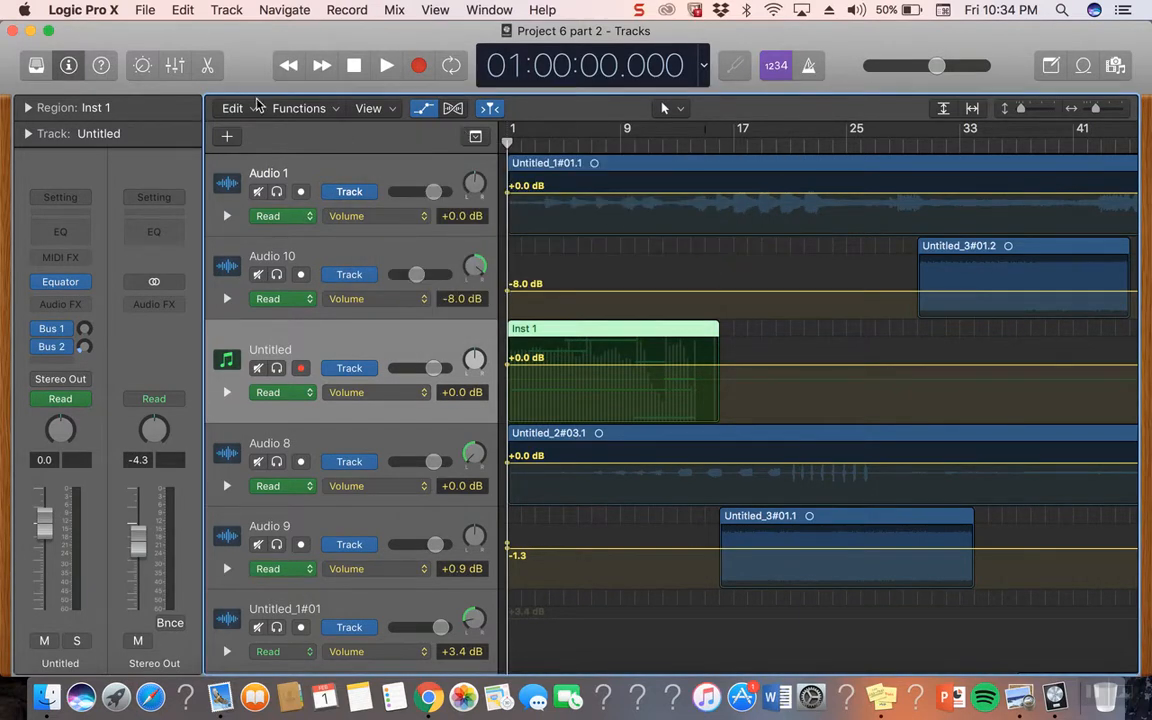
Step: Start a new project from the Empty Project template
left_click(145, 10)
left_click(158, 33)
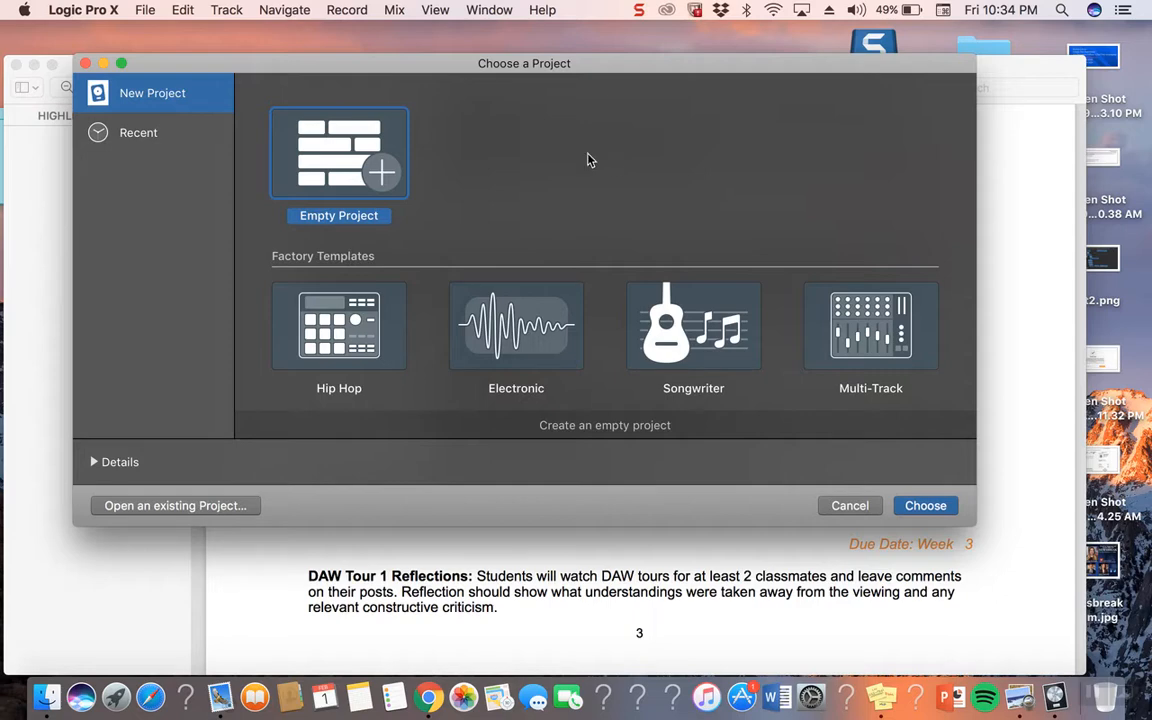
double_click(353, 127)
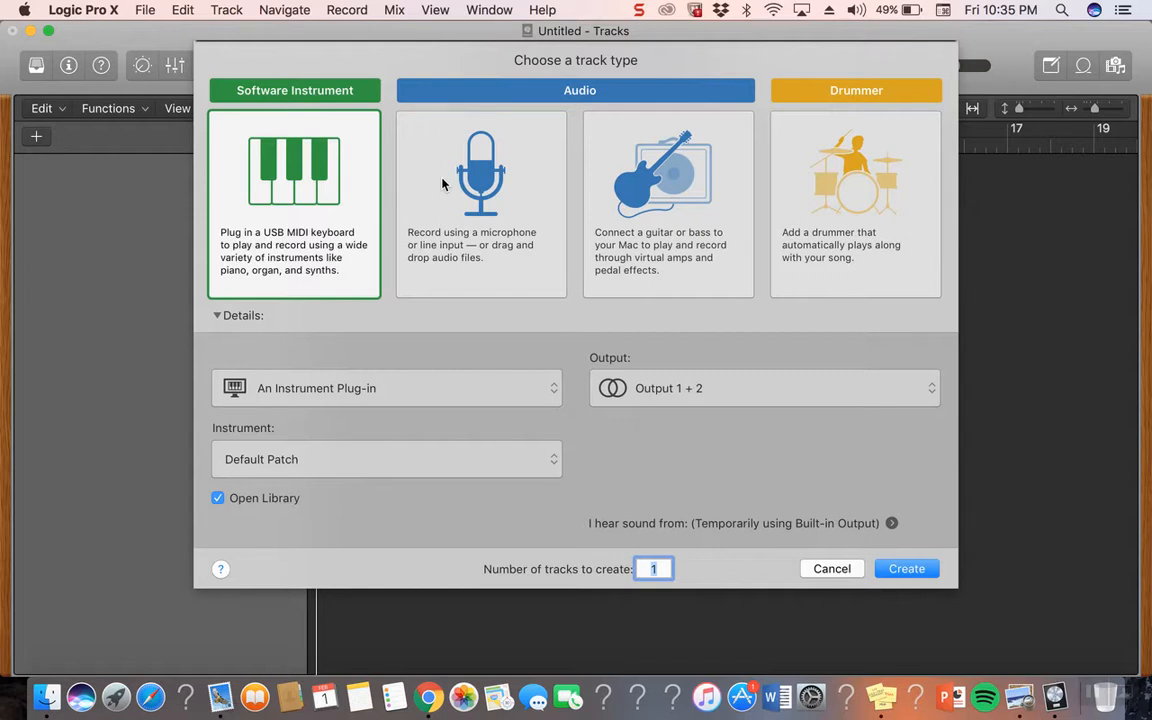
Step: Create one software instrument track for an external MIDI or USB device, with output Williams Allegro 2 - 1 and no input
left_click(526, 395)
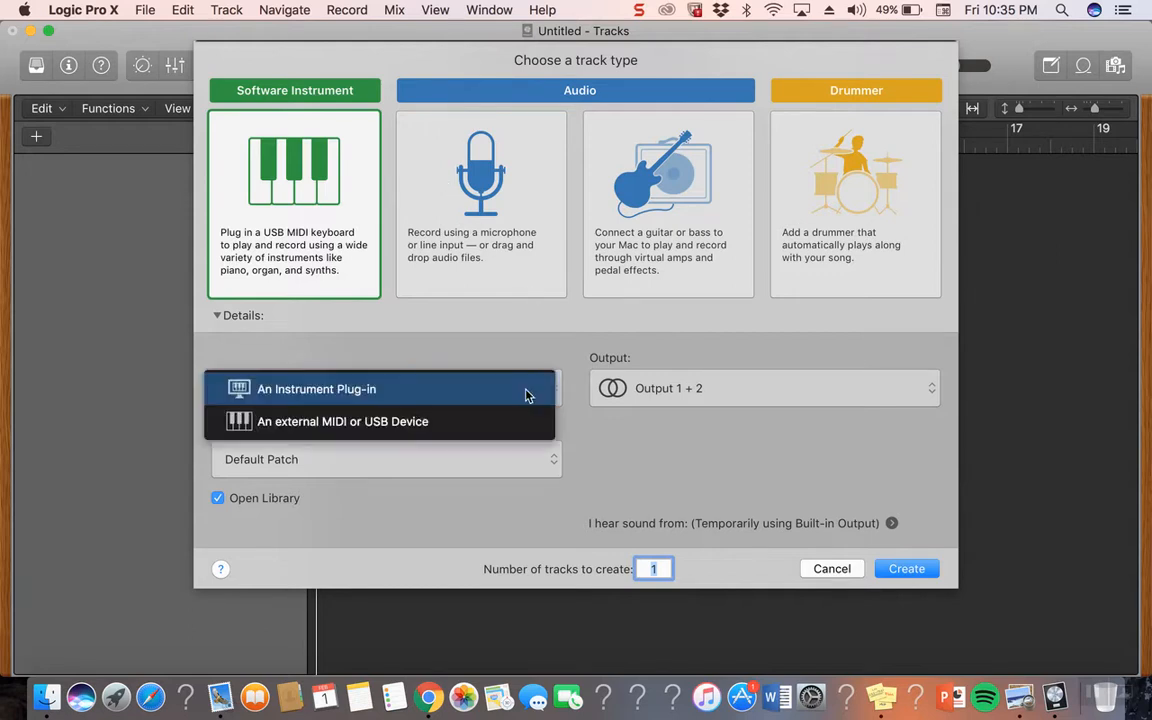
left_click(460, 426)
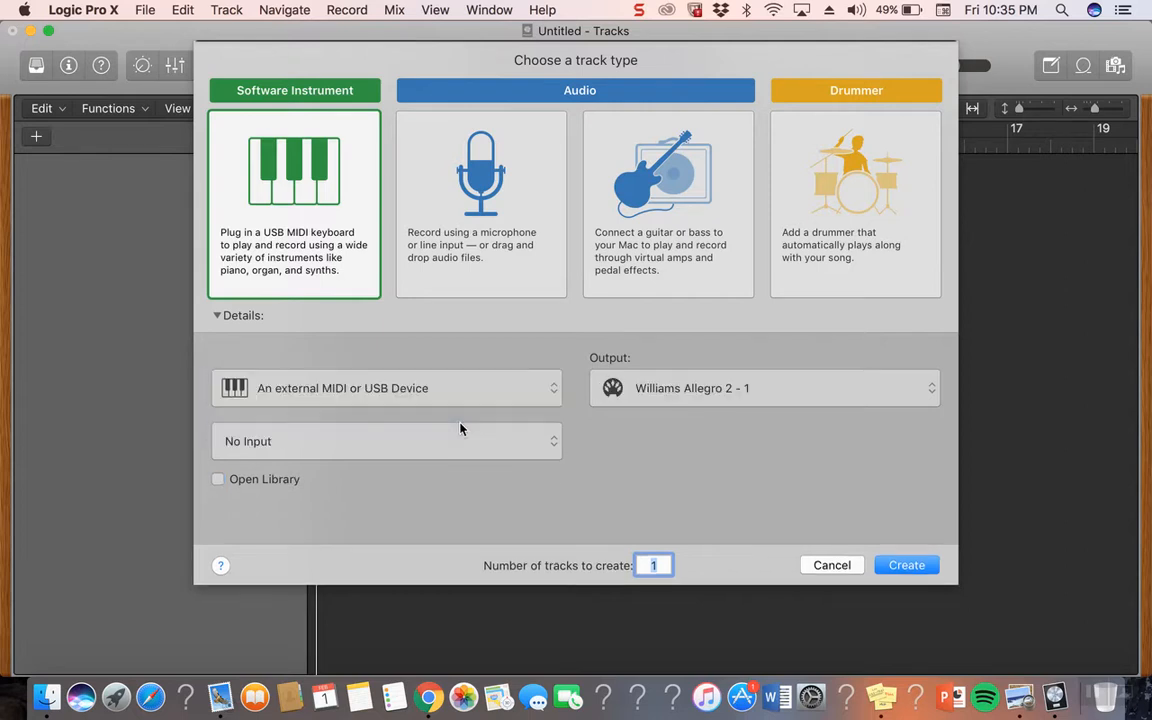
left_click(714, 399)
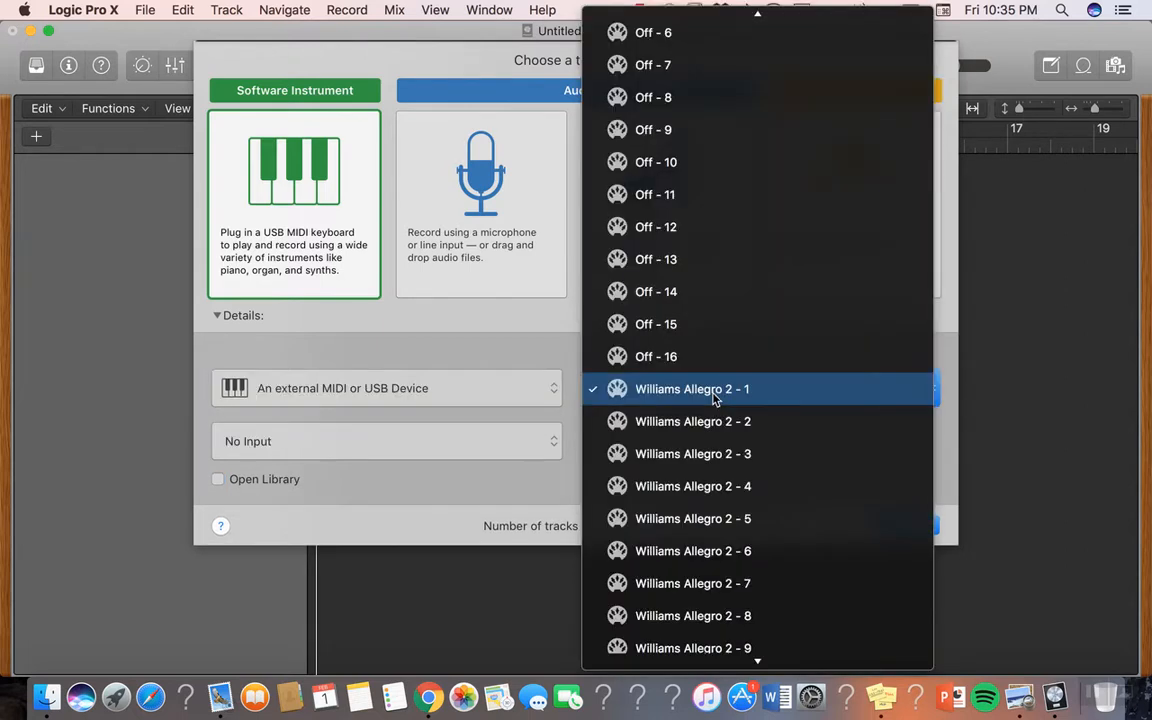
left_click(714, 399)
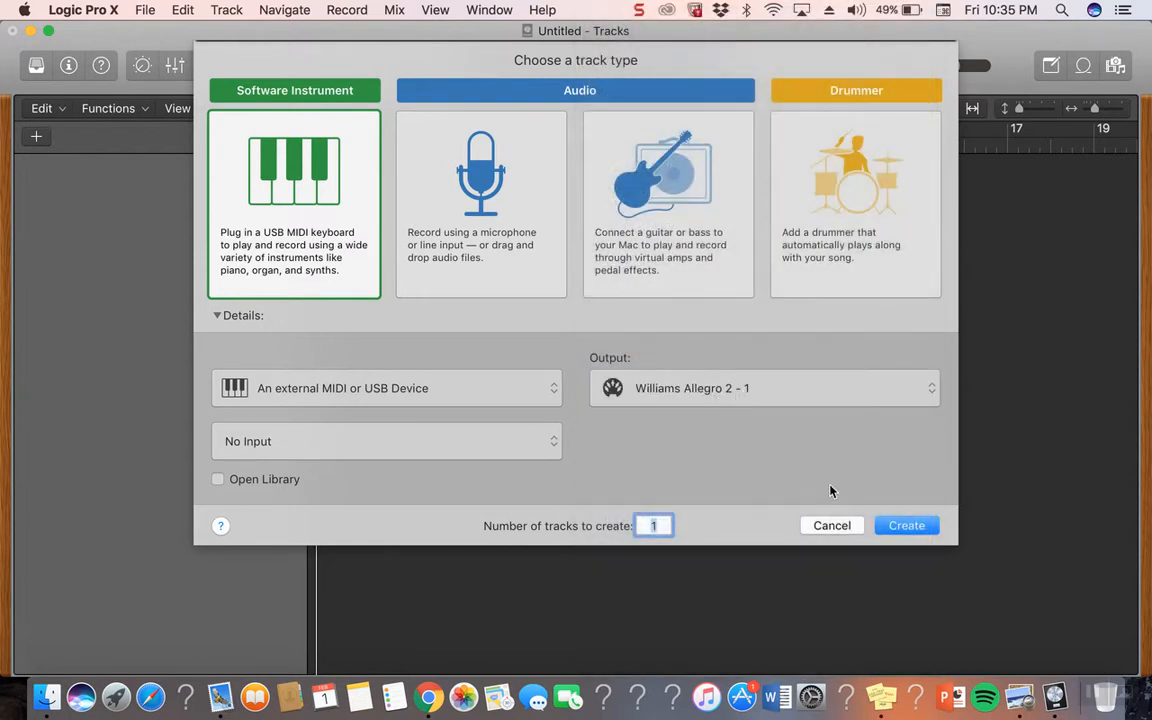
left_click(547, 439)
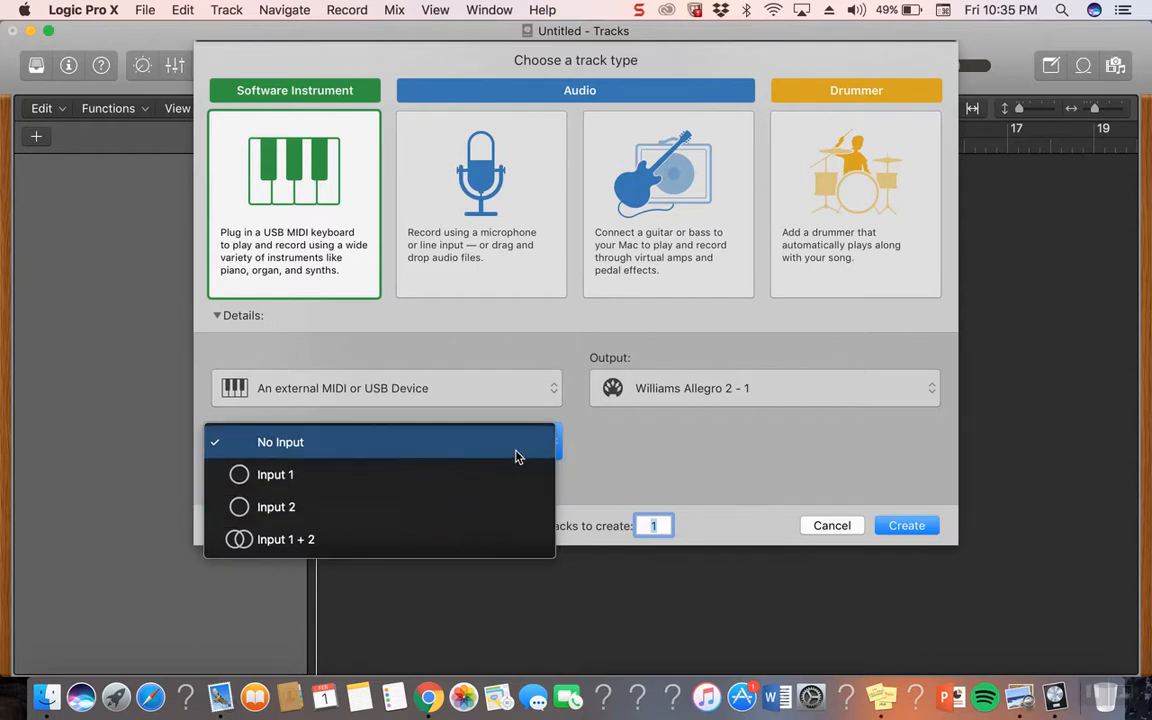
left_click(645, 469)
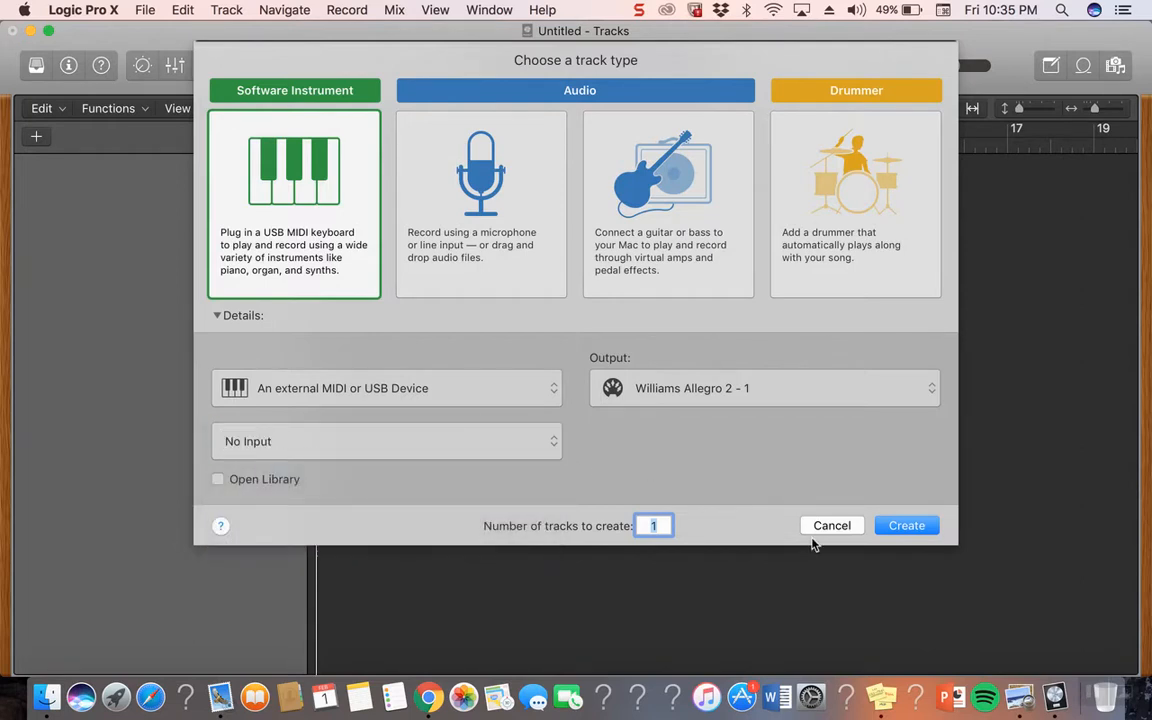
left_click(905, 526)
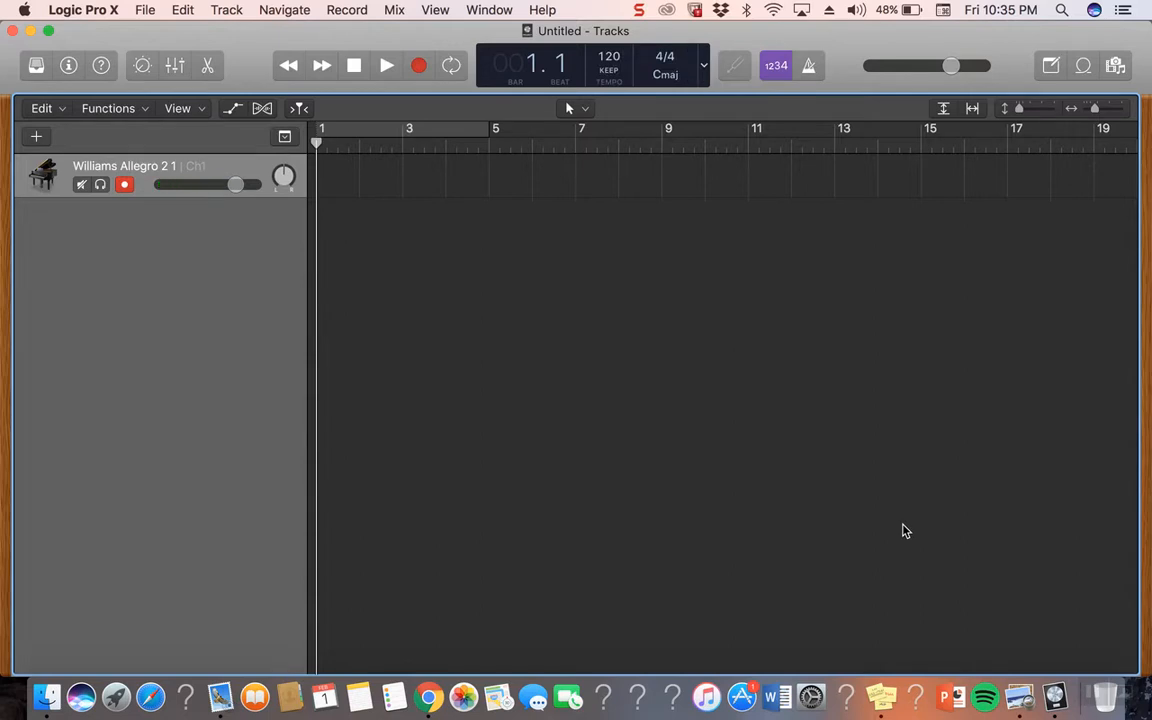
Step: Record a short melody of about two and a half bars on the Williams Allegro track and play it back from the start
key("r")
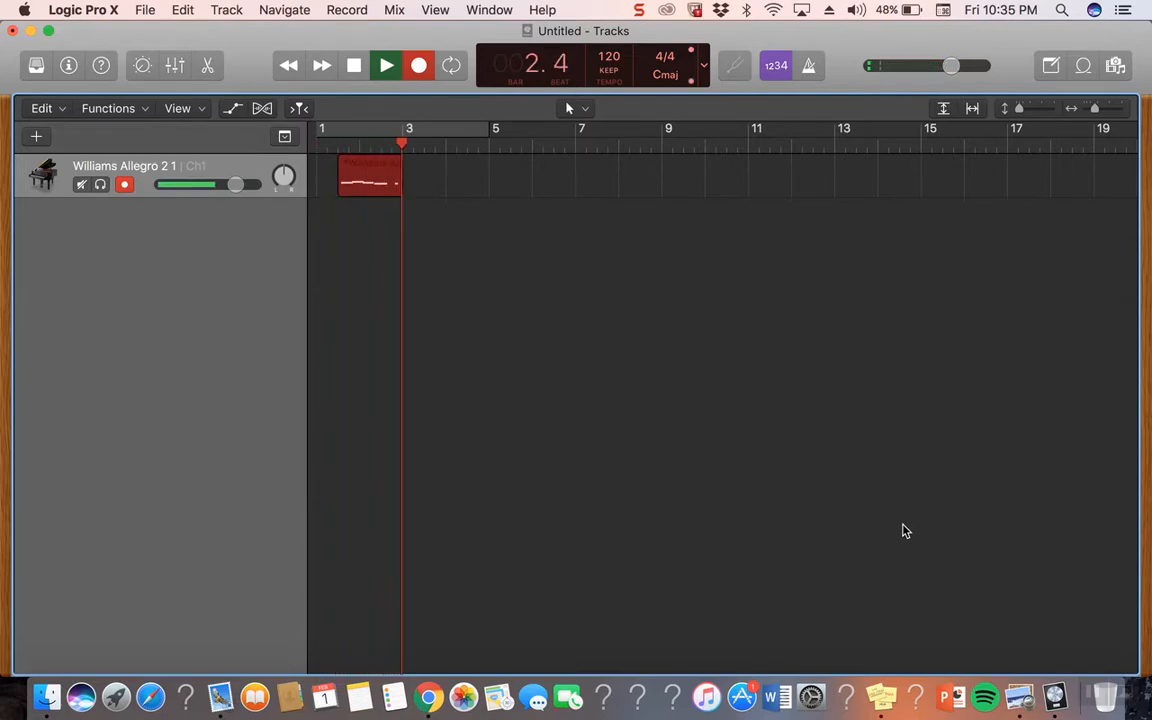
key("space")
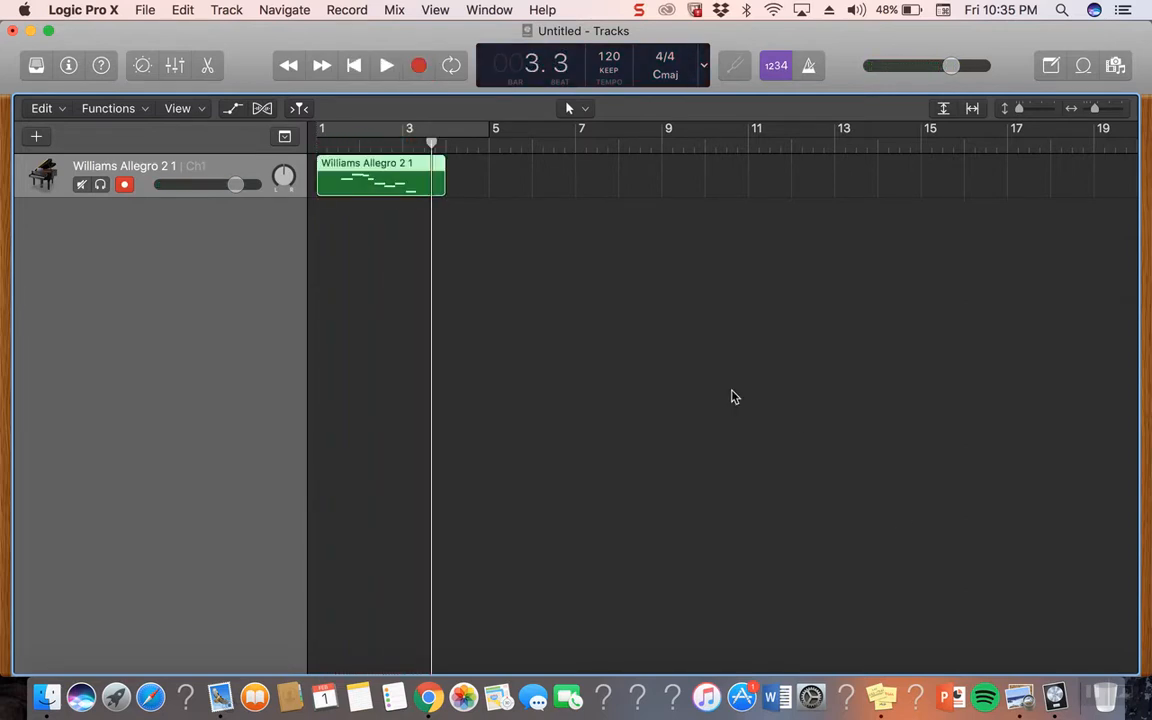
key("Return")
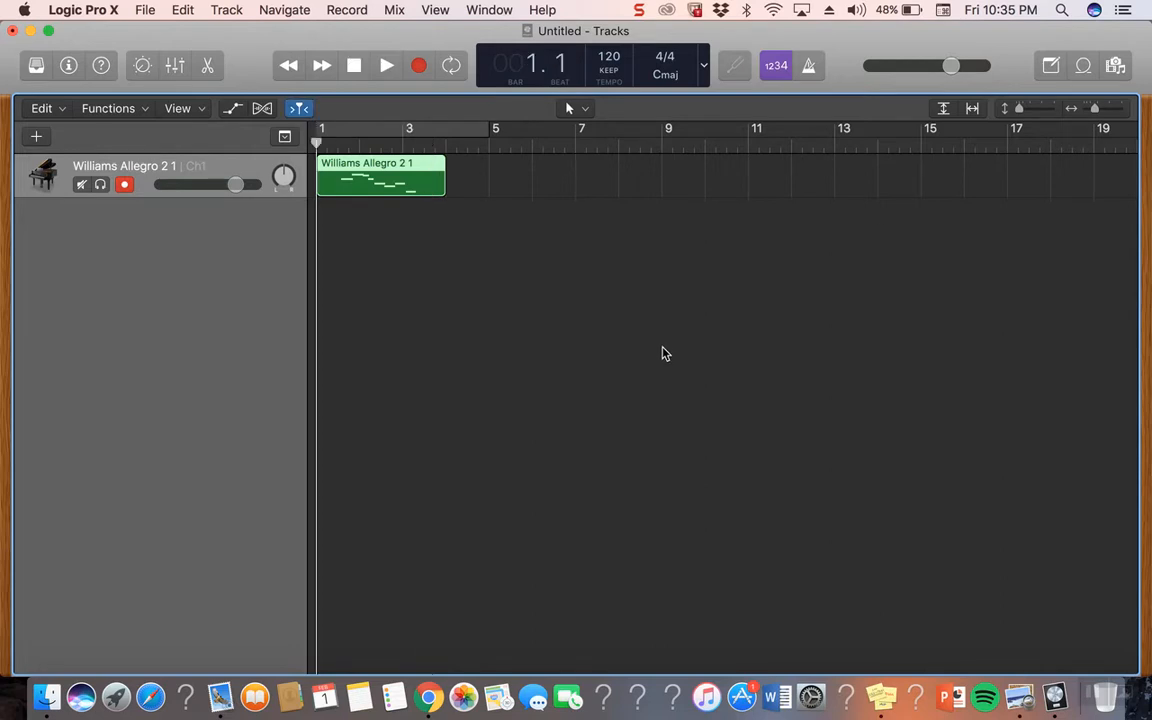
key("space")
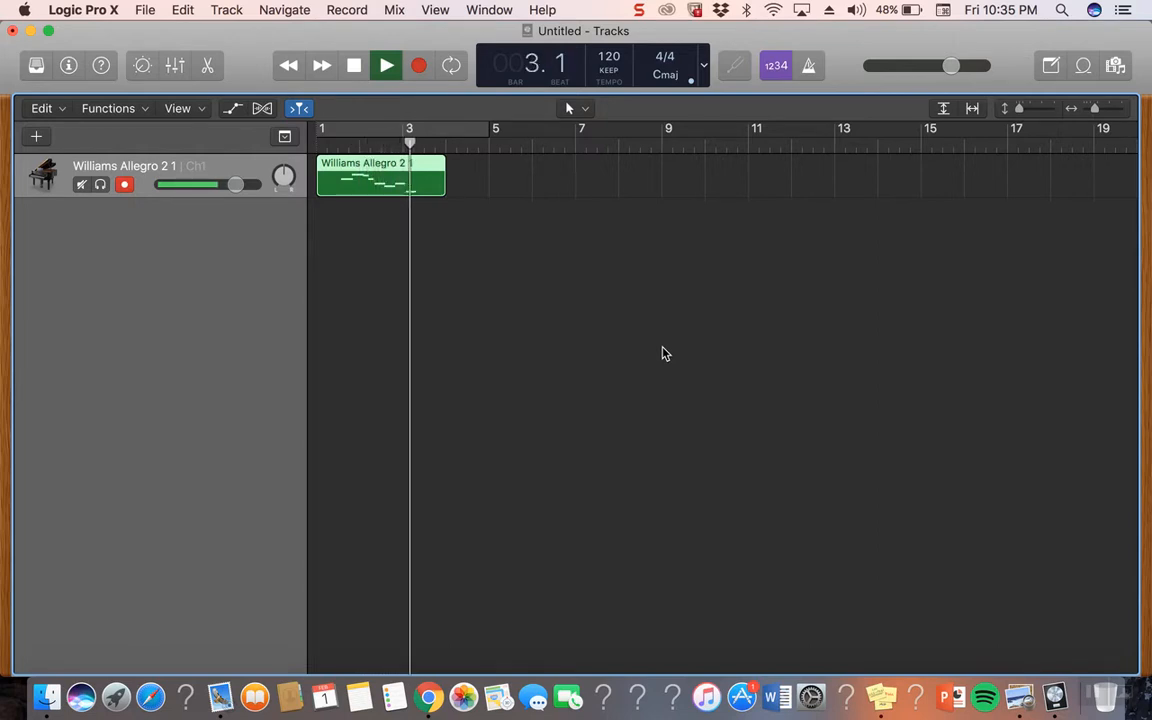
key("space")
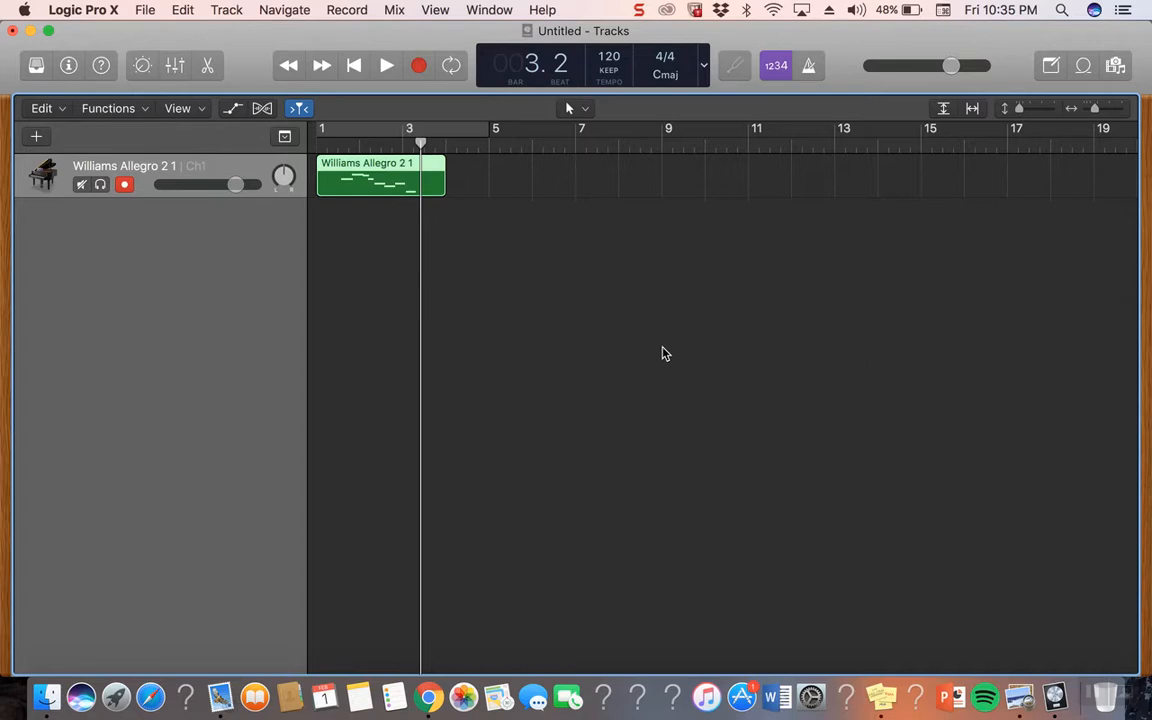
Step: Delete the recorded region and record a new take of about two bars from bar 1 on the same track
key("BackSpace")
key("Return")
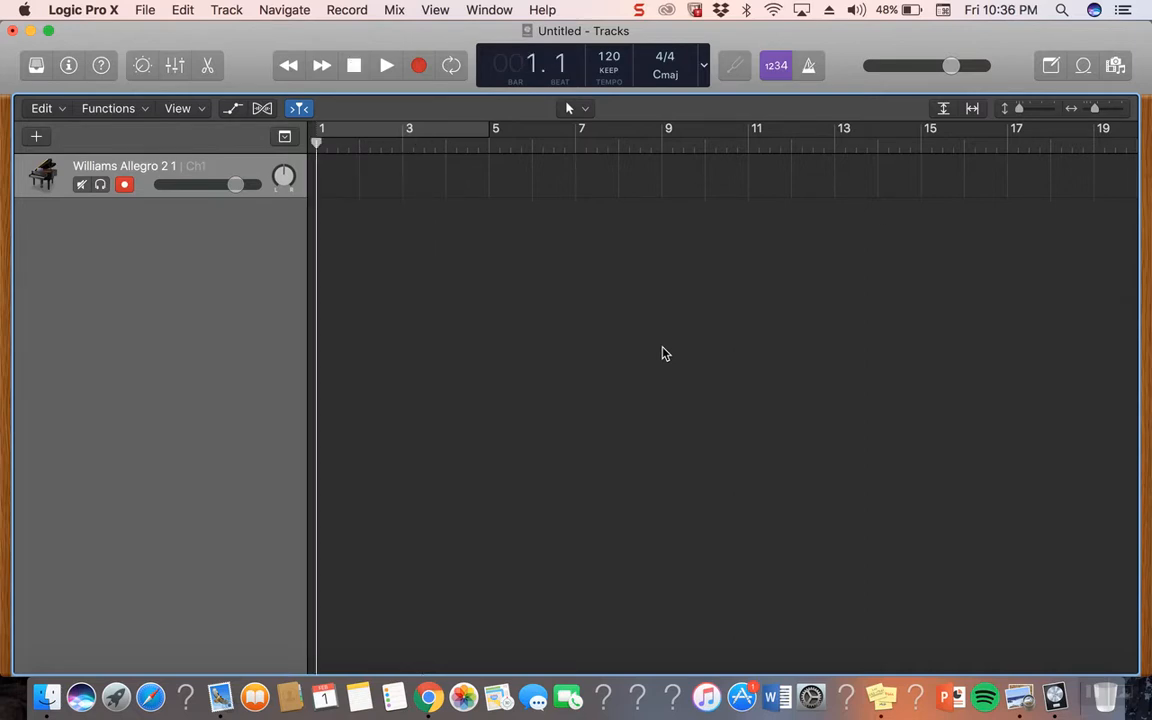
key("r")
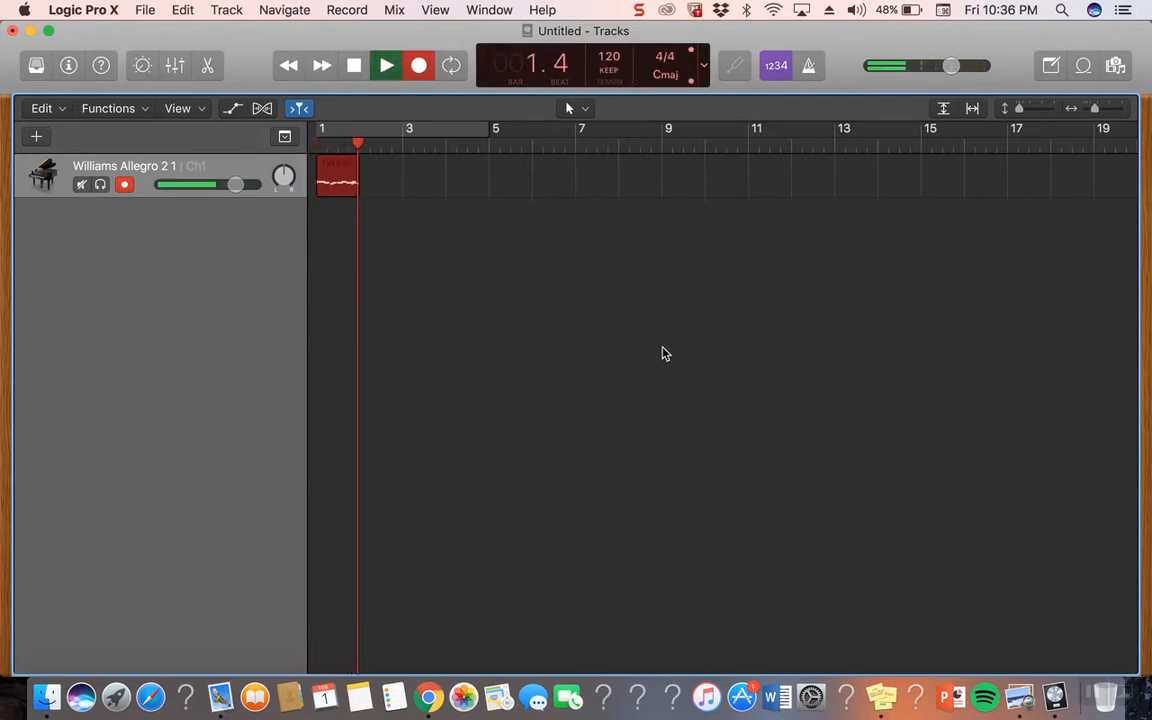
key("space")
Step: Play the new take back twice from the start of the project, and delete its region
key("Return")
key("space")
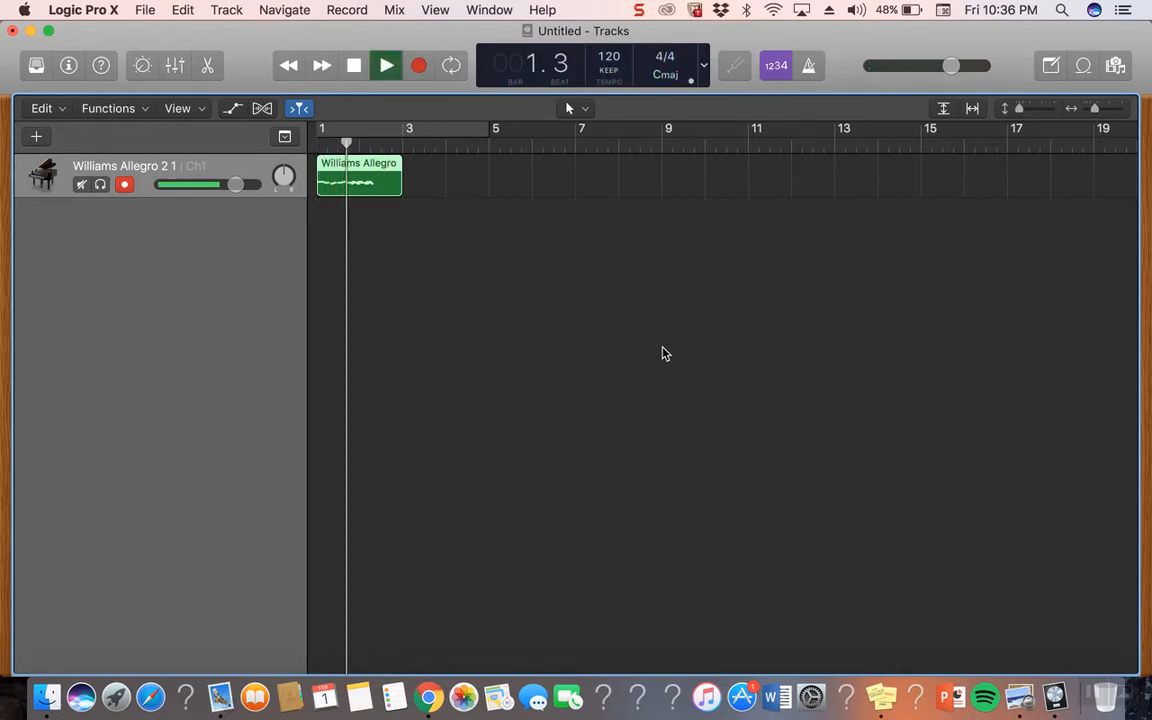
key("space")
key("Return")
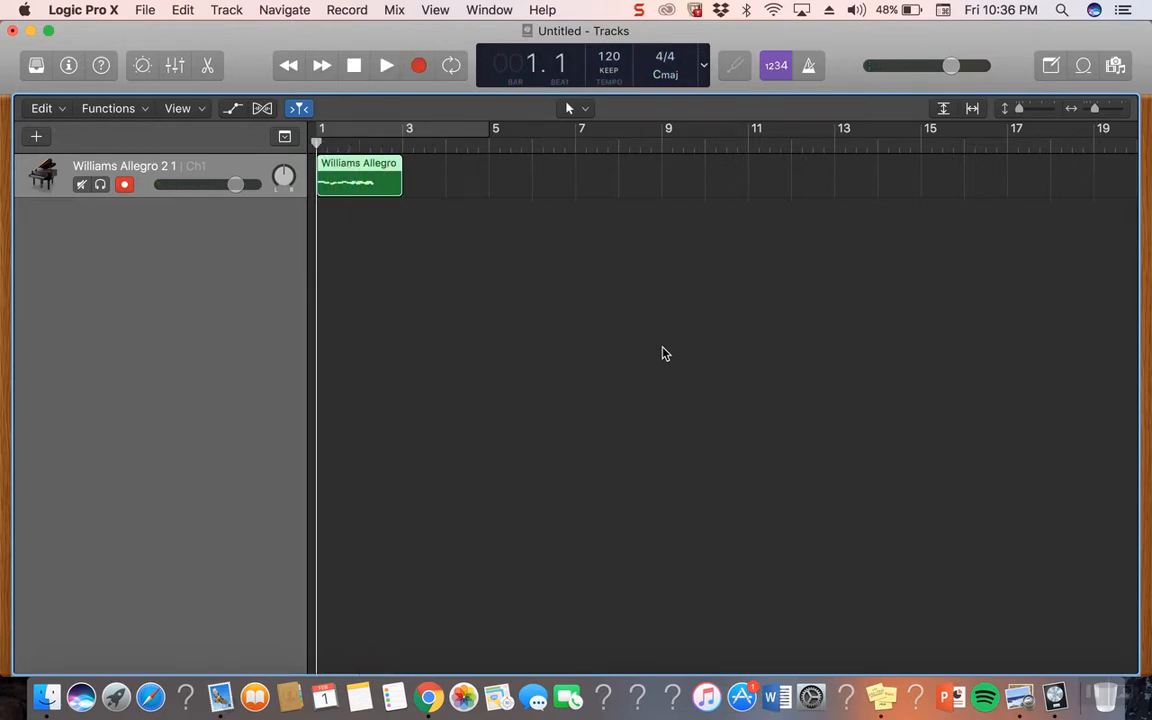
key("space")
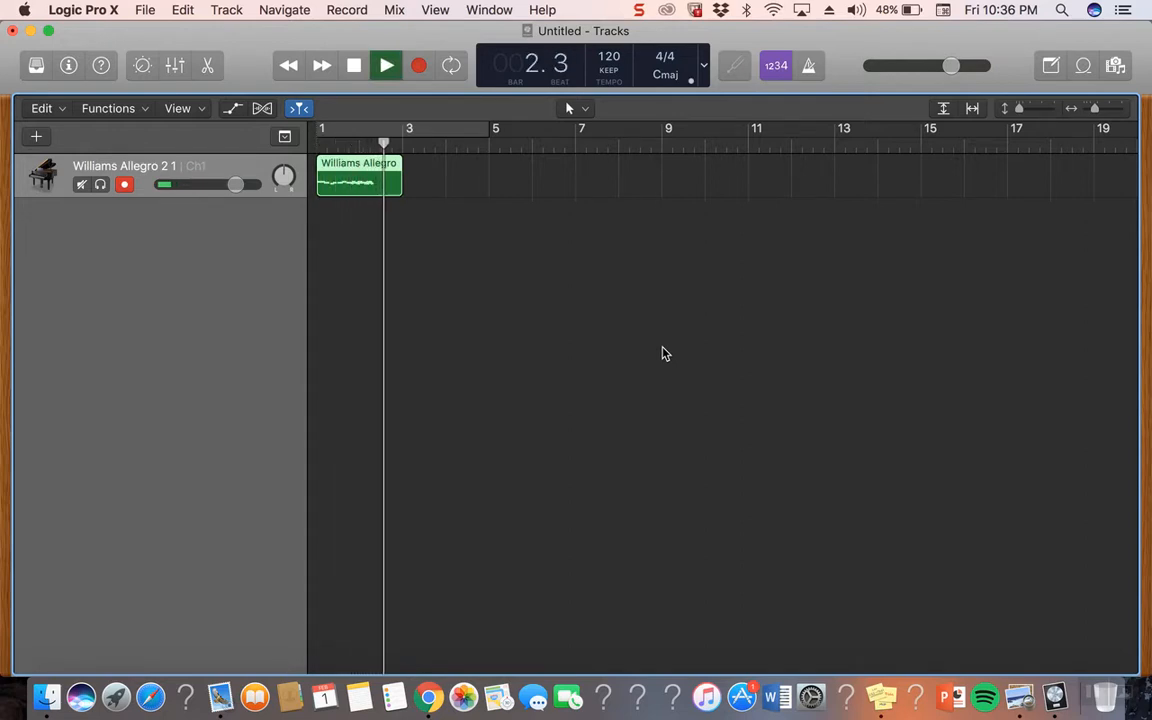
key("space")
key("Delete")
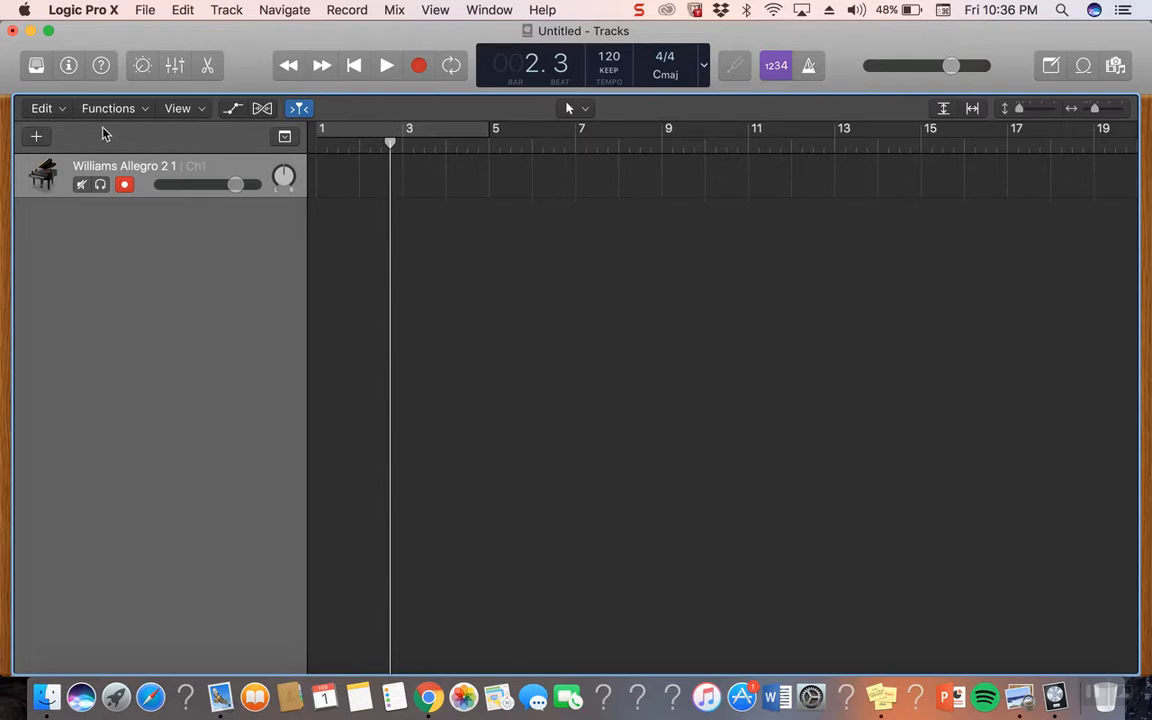
Step: Add one software instrument track using an instrument plug-in with the Default Patch and output 1 + 2
left_click(40, 137)
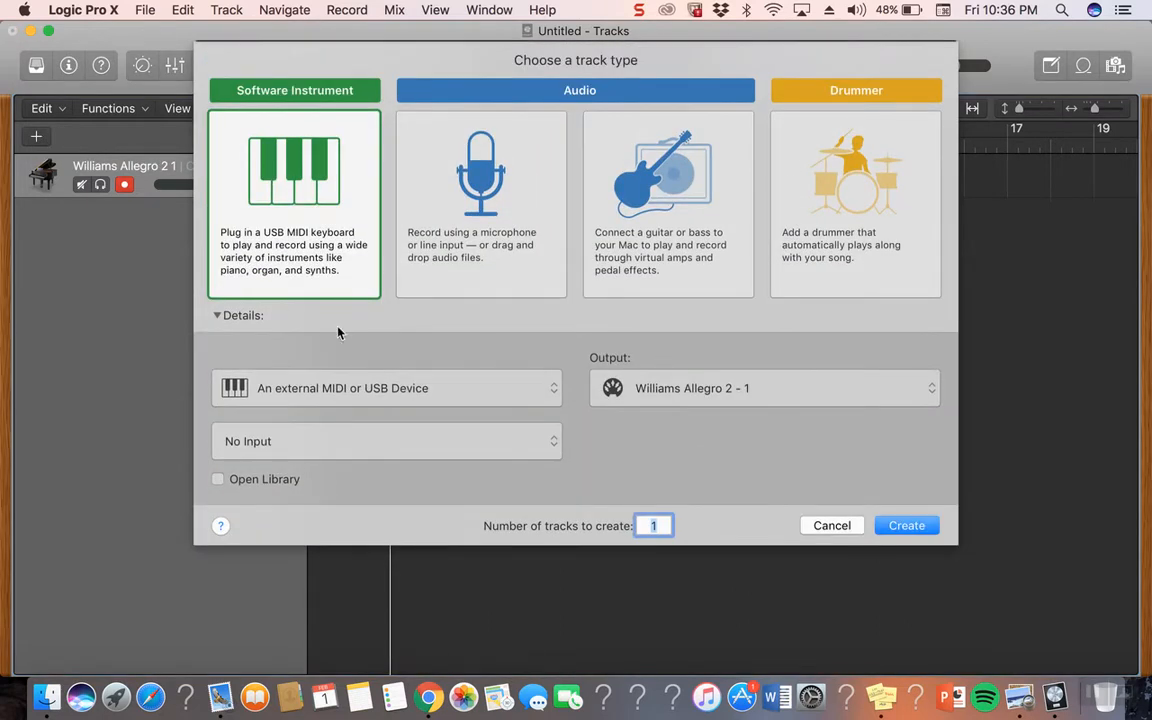
left_click(505, 386)
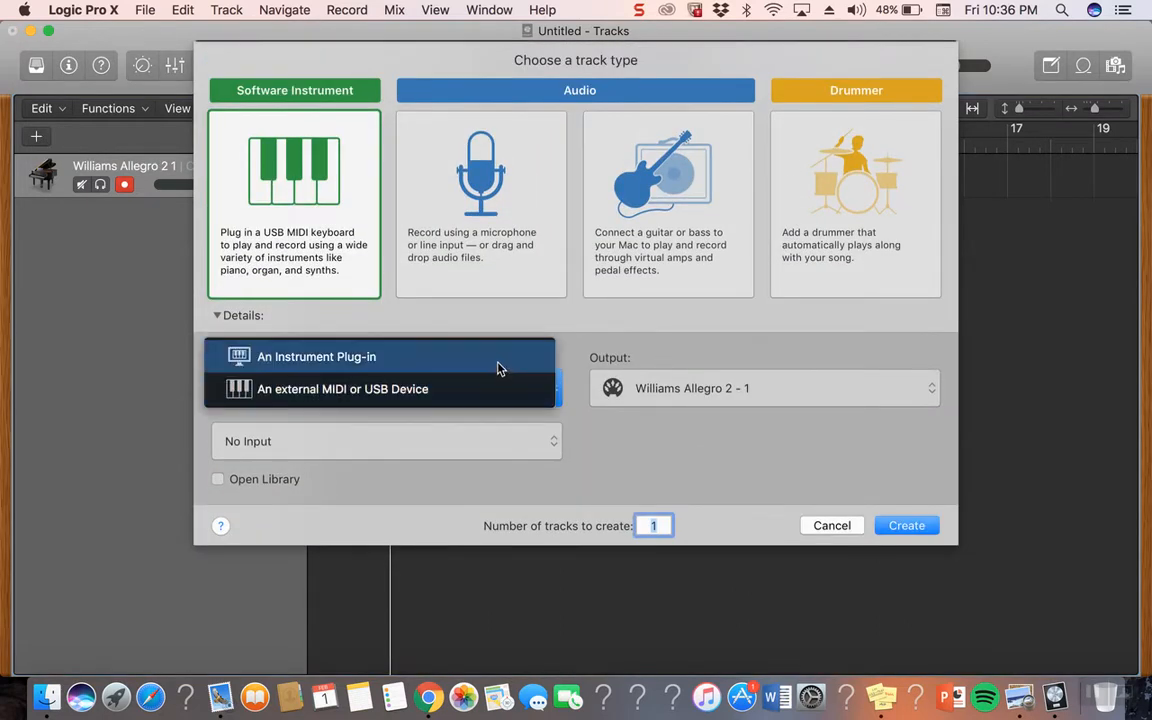
left_click(496, 368)
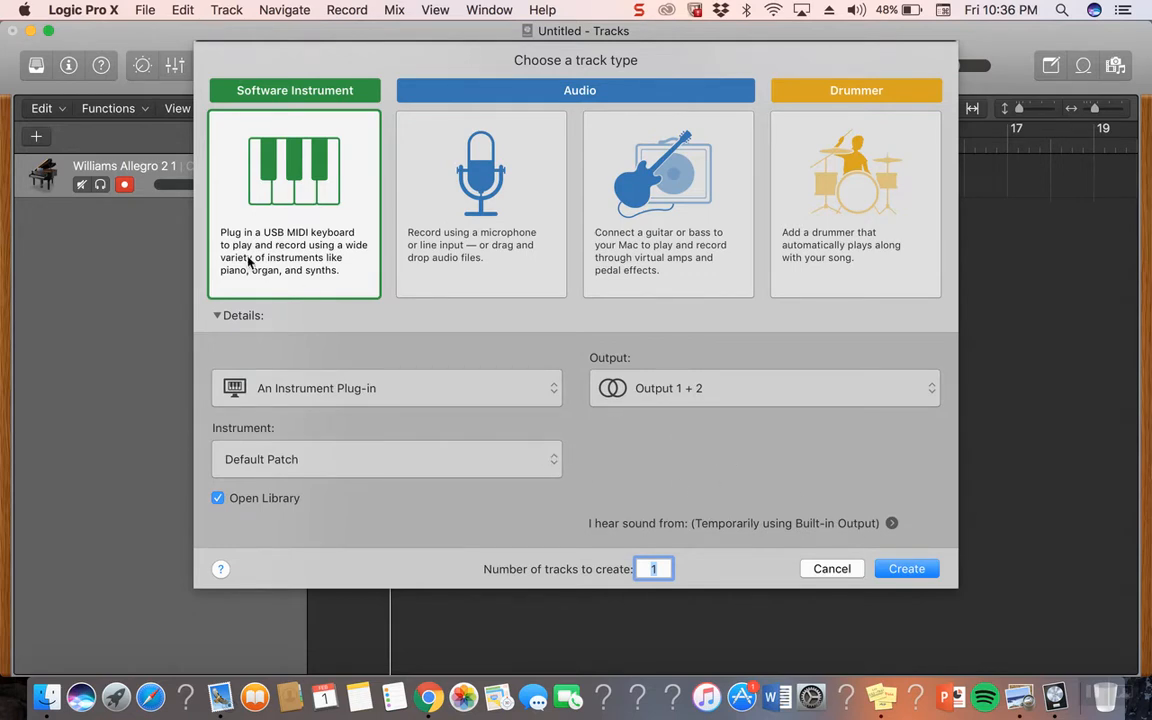
left_click(903, 569)
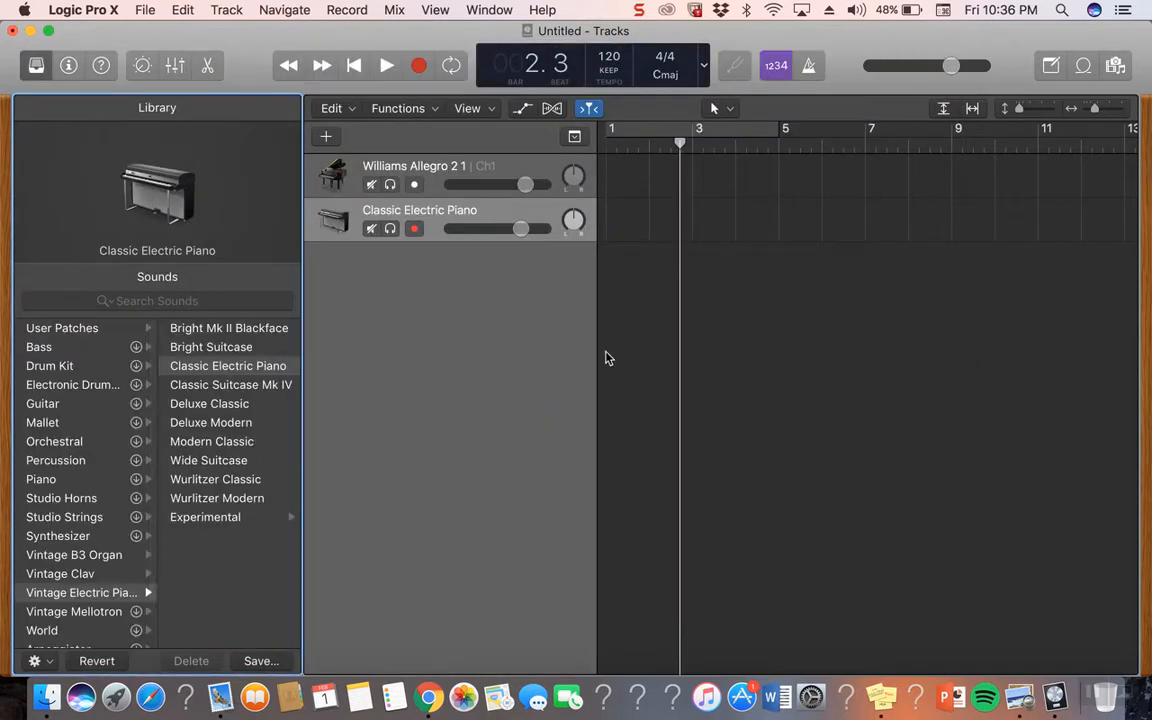
Step: Delete the Williams Allegro 2 1 track and return the playhead to bar 1
right_click(433, 168)
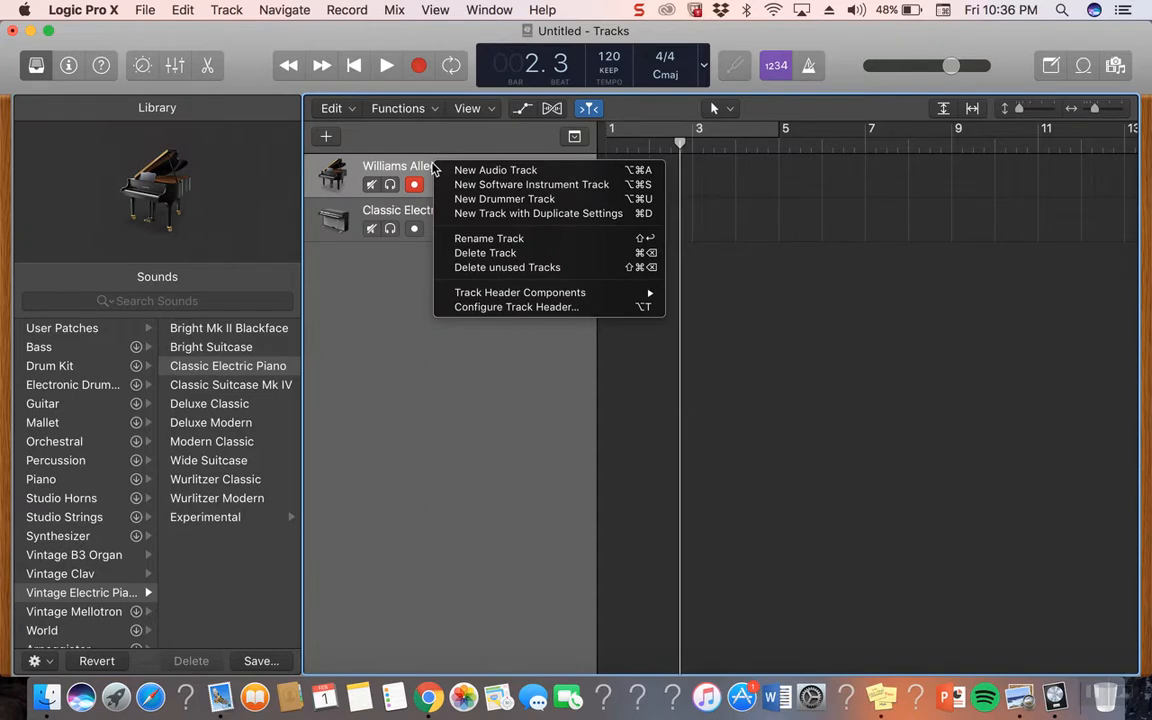
left_click(478, 253)
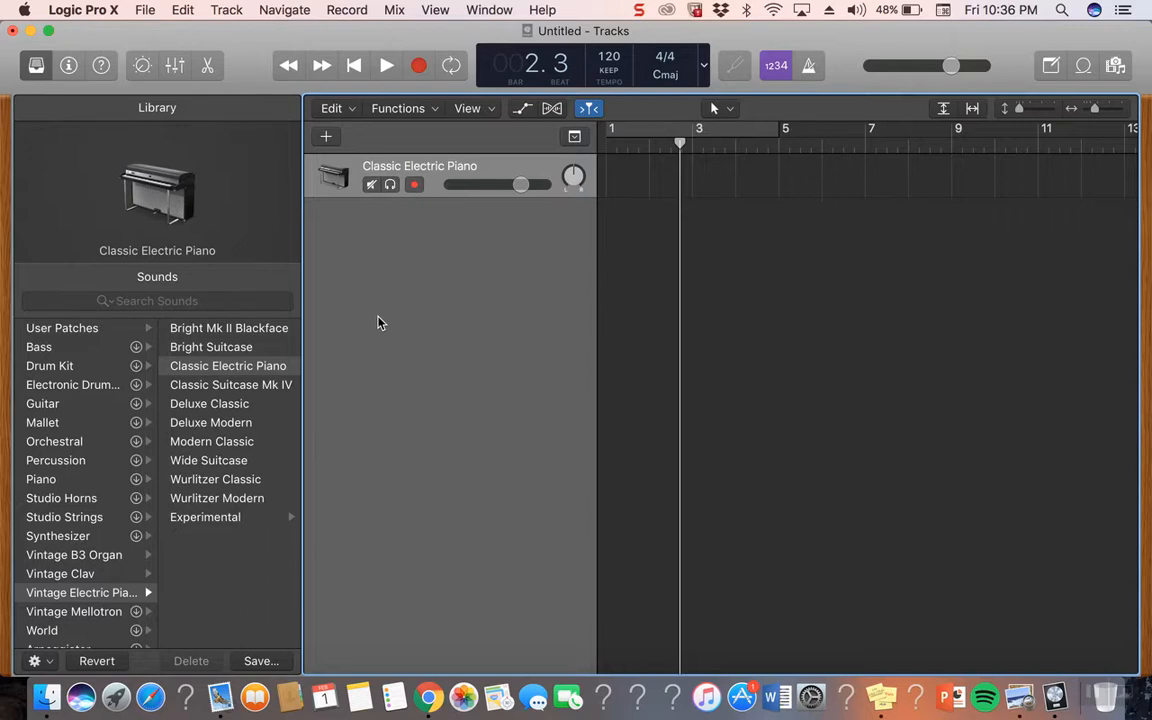
key("Return")
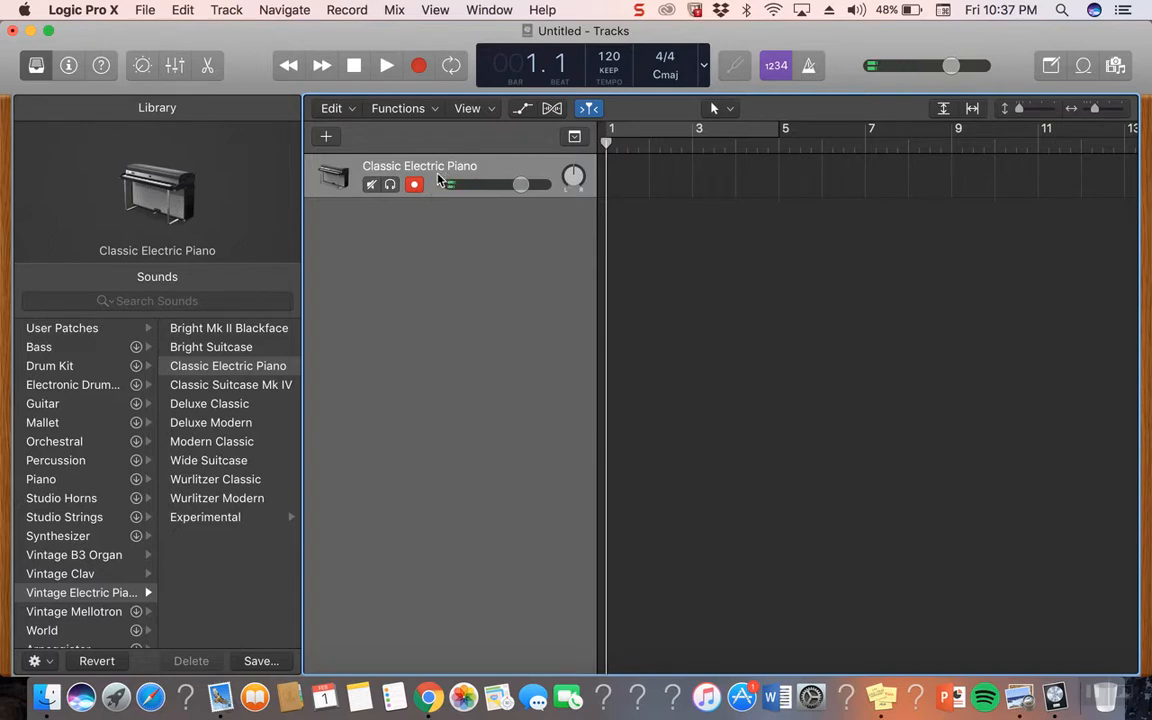
Step: Search the sound library for "drum" and load the Metal Drum Ping patch on the remaining instrument track
left_click(189, 300)
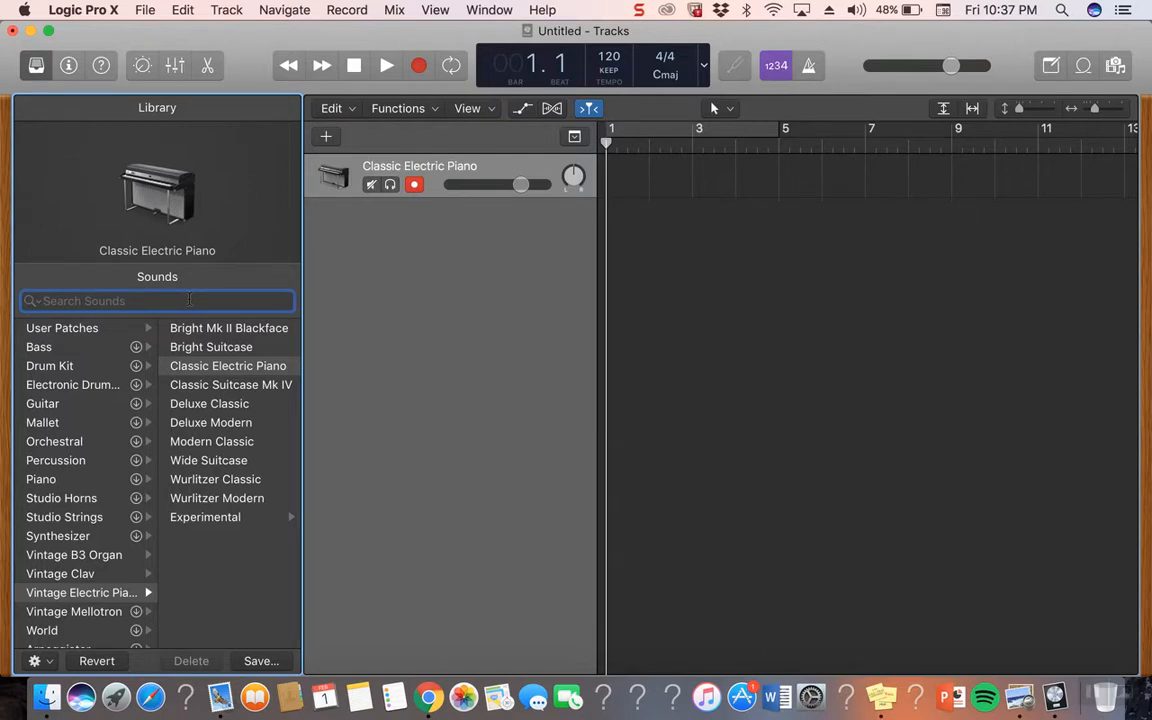
type("drum")
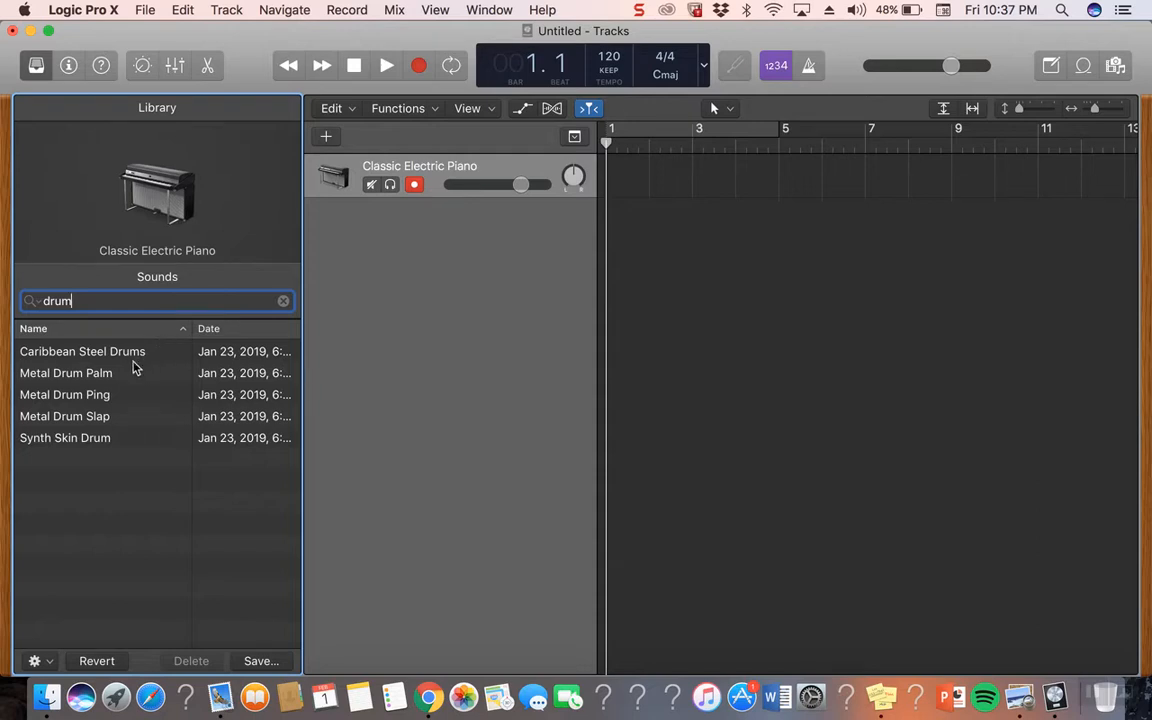
left_click(124, 396)
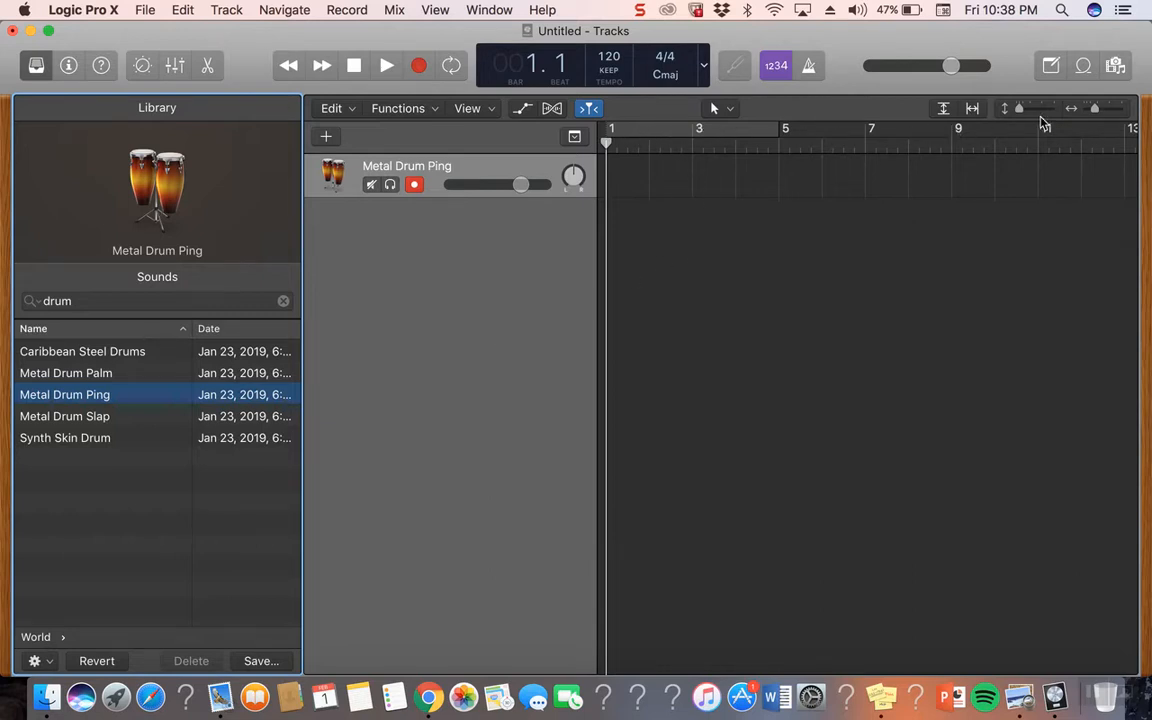
left_click_drag(1095, 111, 1098, 110)
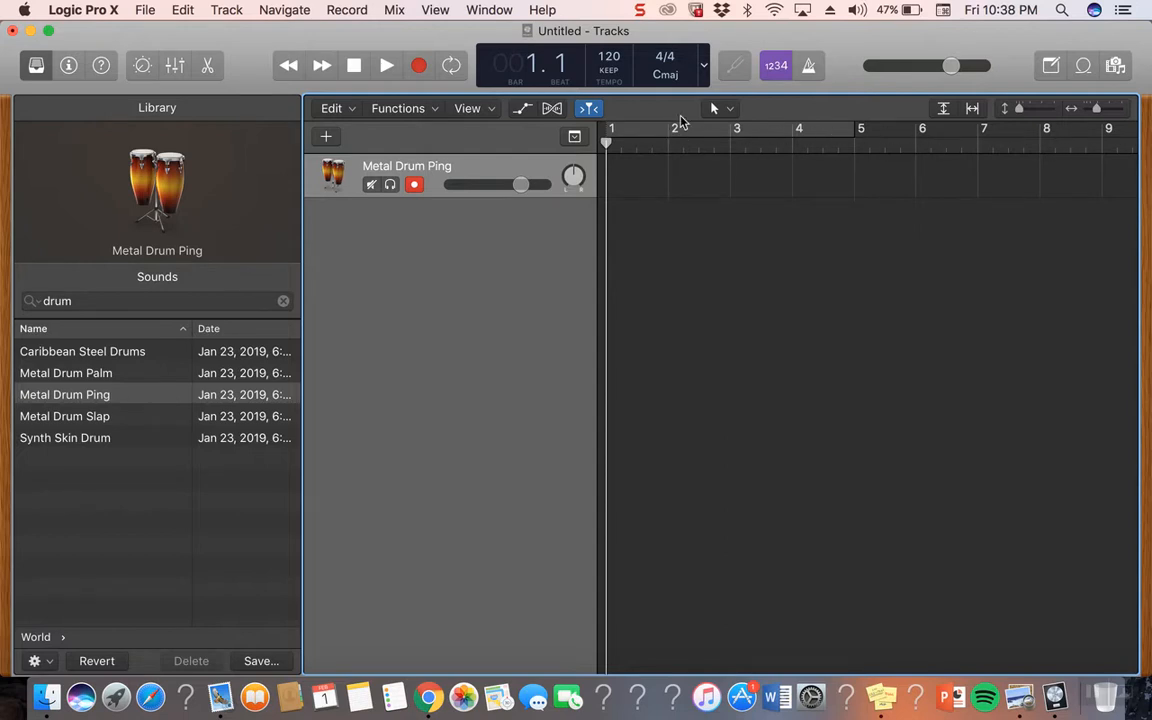
Step: Set the cycle area from bar 1 to bar 9, leave cycle mode on, and return the playhead to bar 1
left_click_drag(622, 135, 1070, 125)
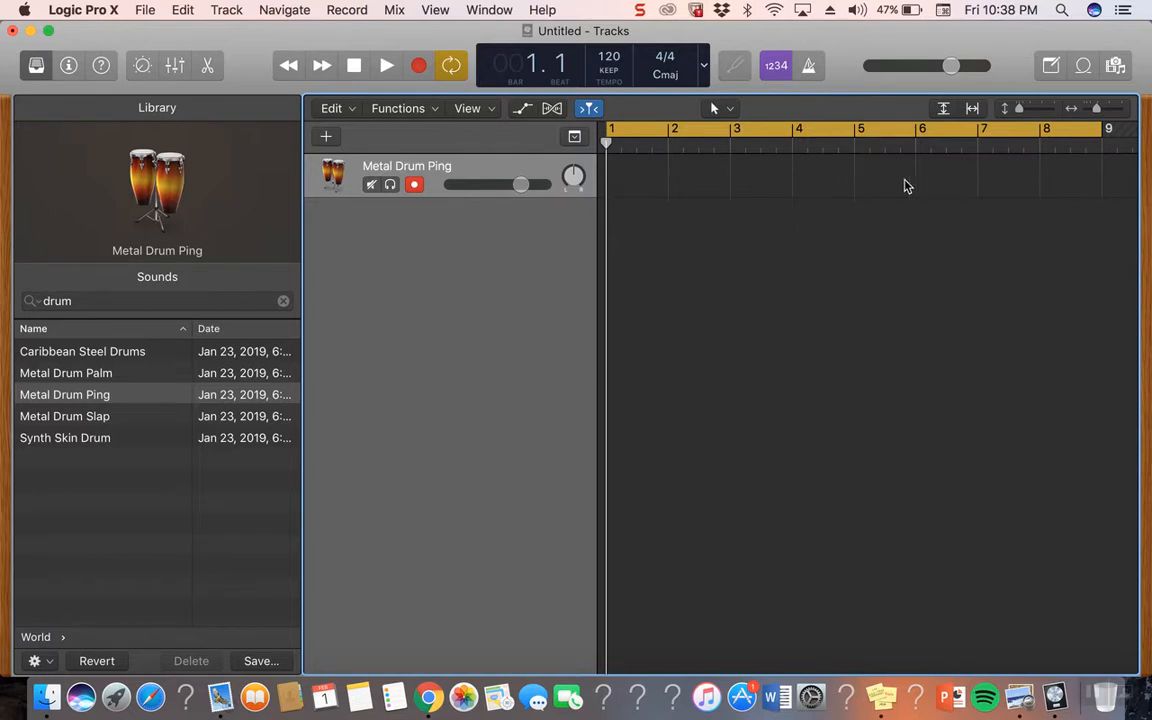
left_click(452, 66)
left_click(452, 66)
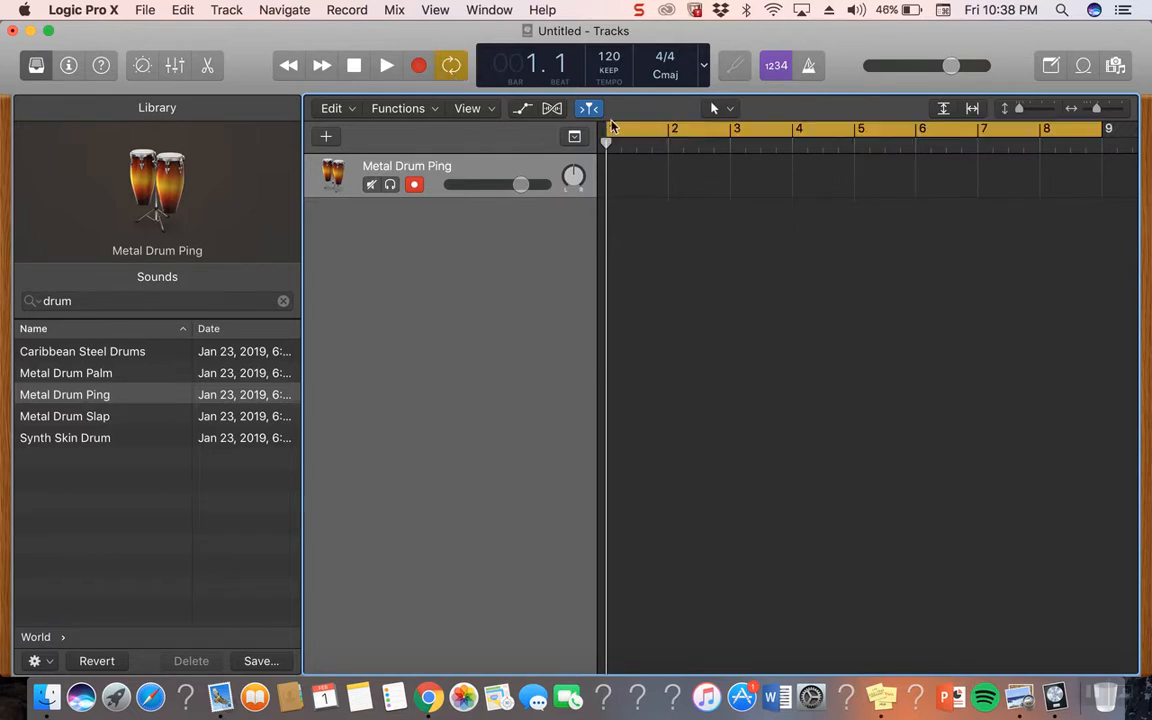
left_click(452, 66)
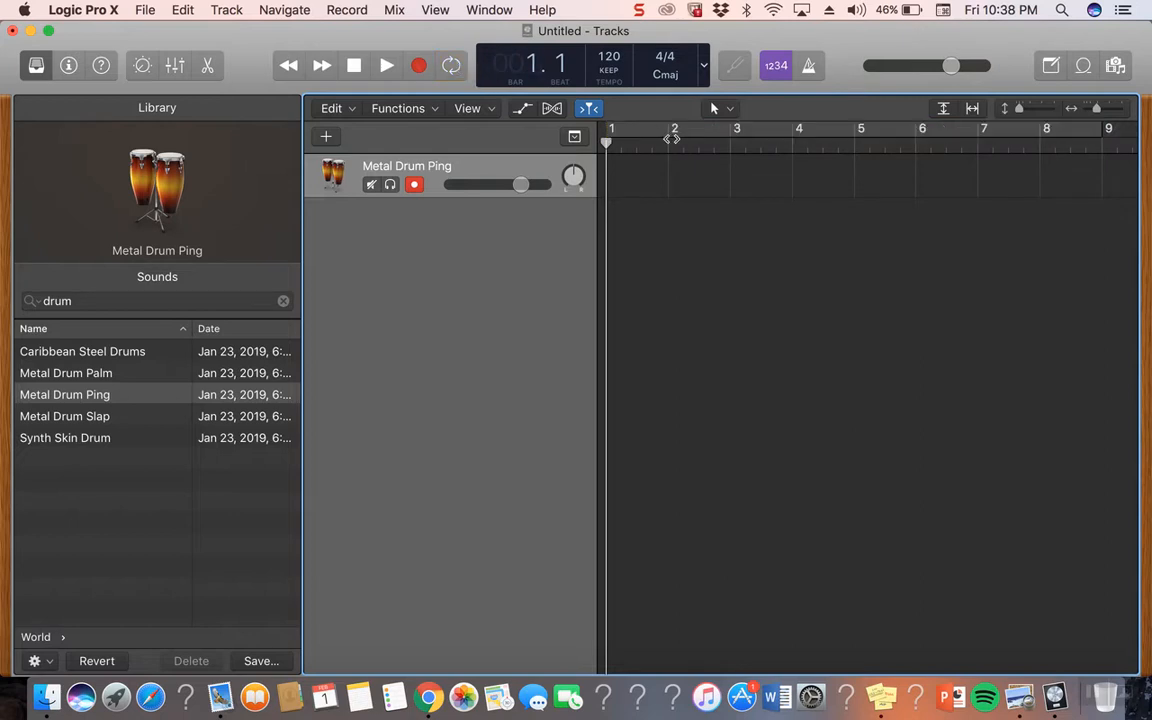
left_click(452, 66)
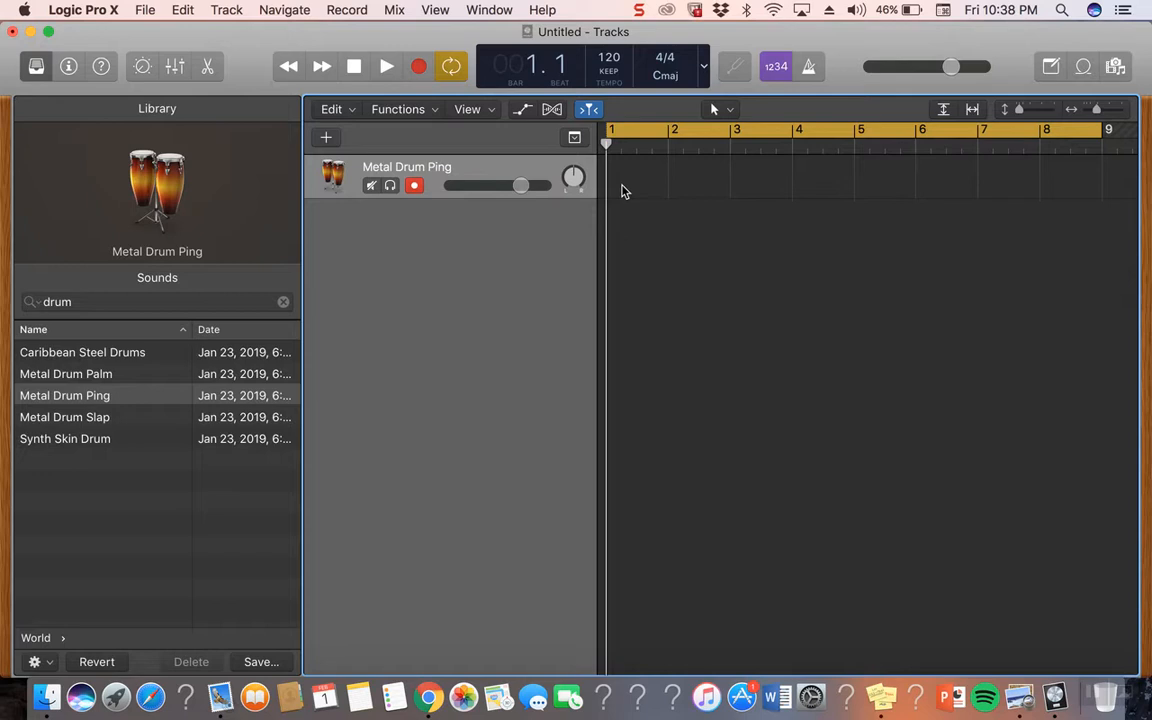
left_click_drag(608, 143, 900, 164)
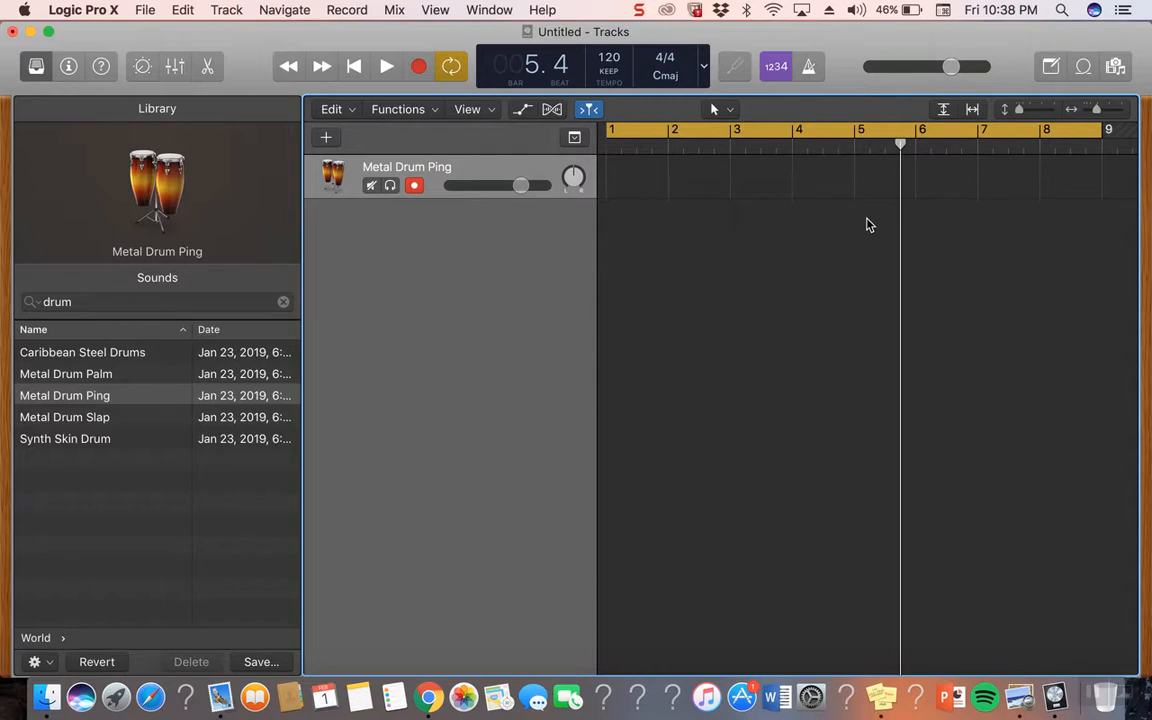
key("Return")
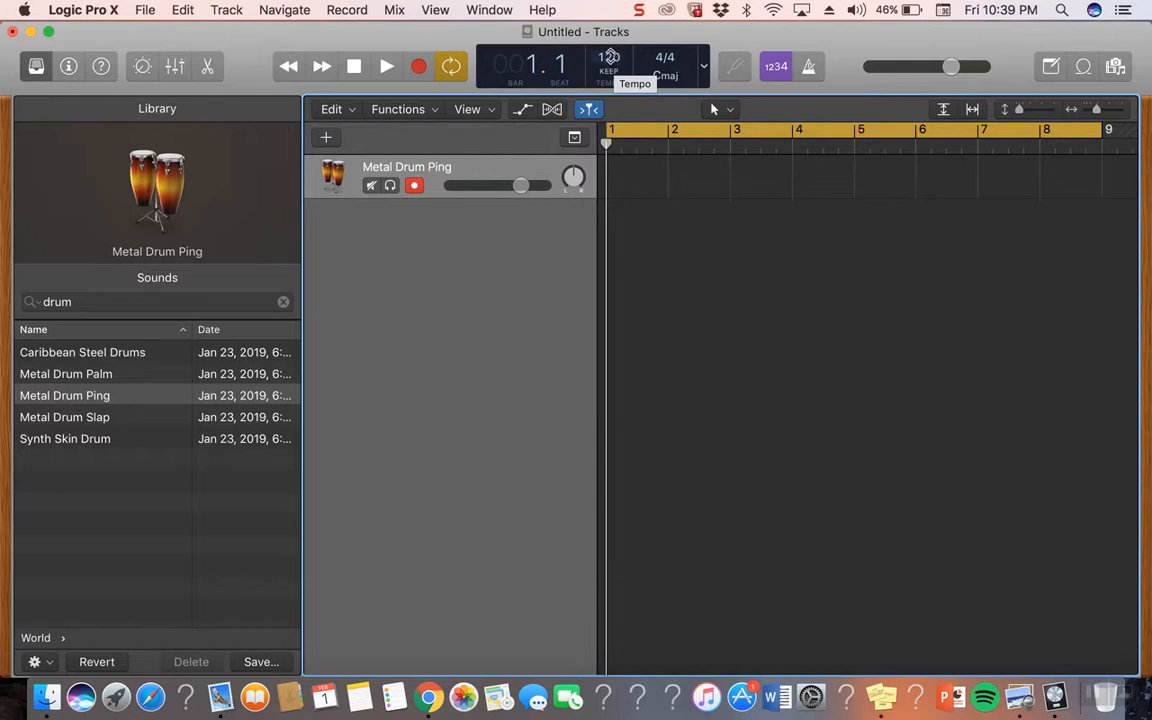
Step: Examine the available key signatures and time signatures for the project without changing either setting
left_click(673, 77)
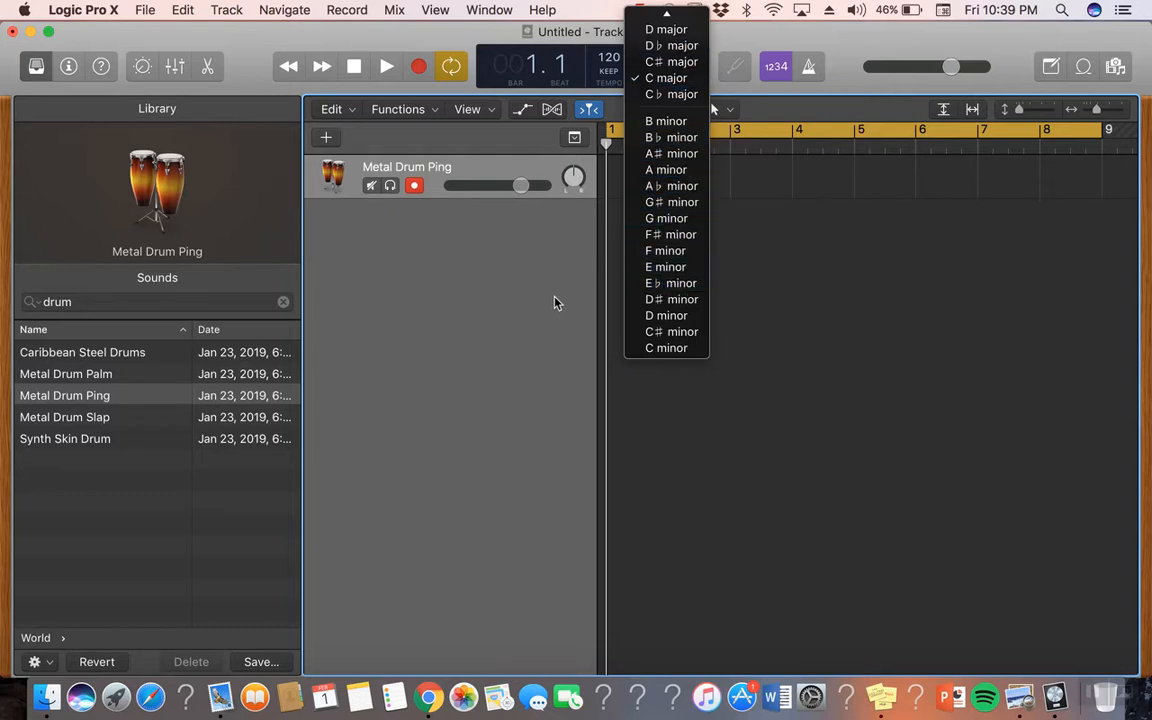
left_click(500, 266)
left_click(667, 60)
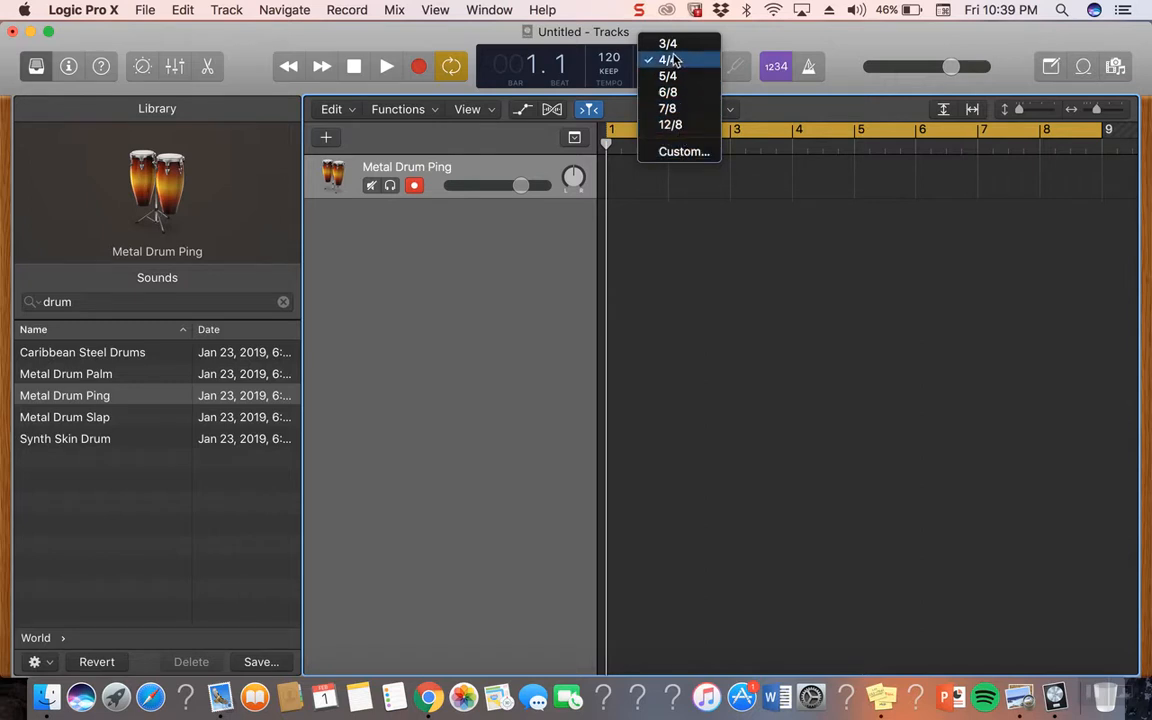
left_click(616, 58)
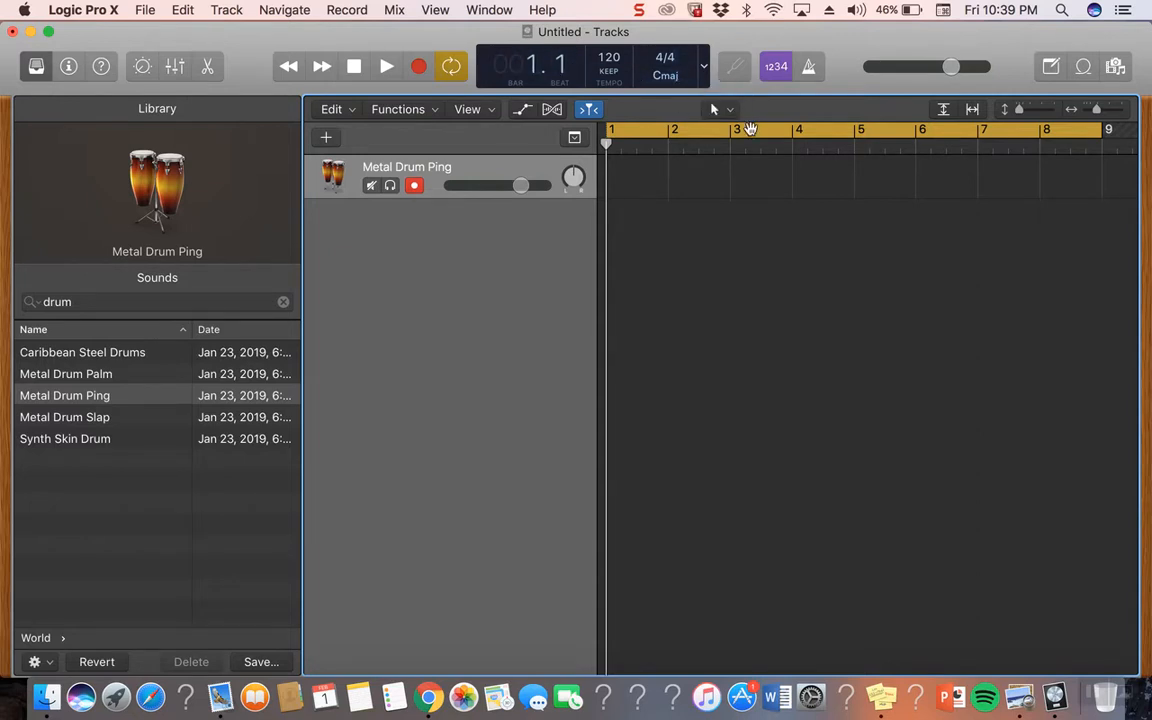
Step: Turn on the metronome, play a few bars of the empty project with it, and return the playhead to bar 1
left_click(808, 68)
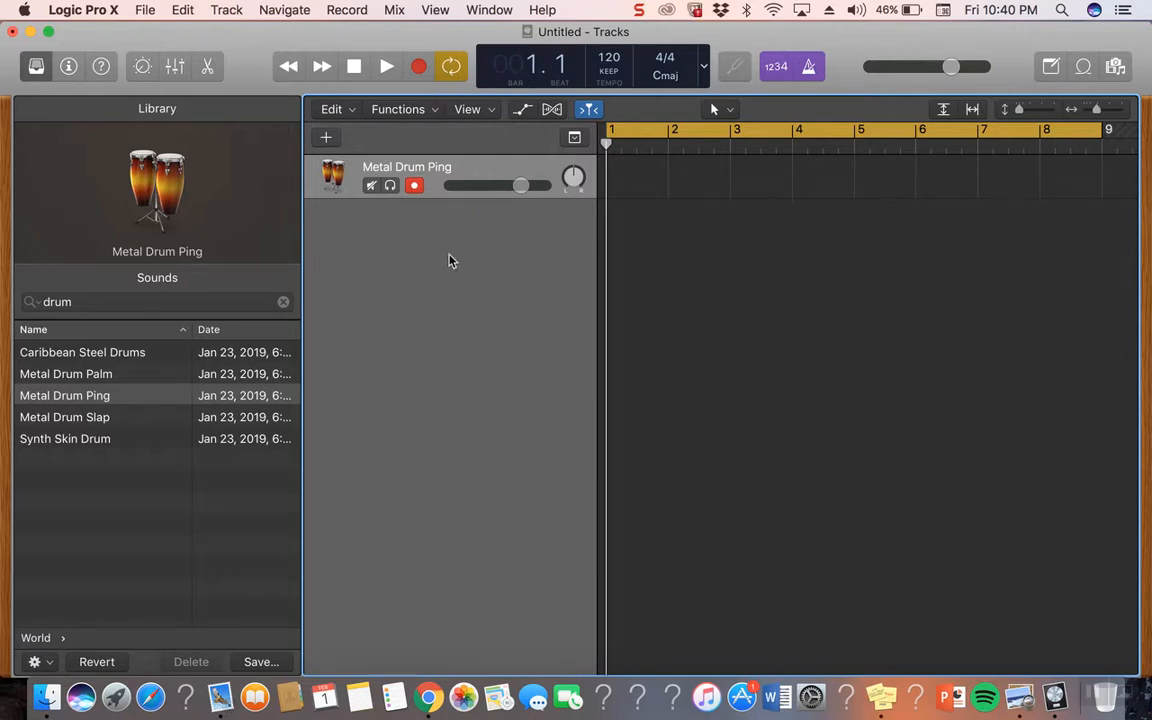
key("space")
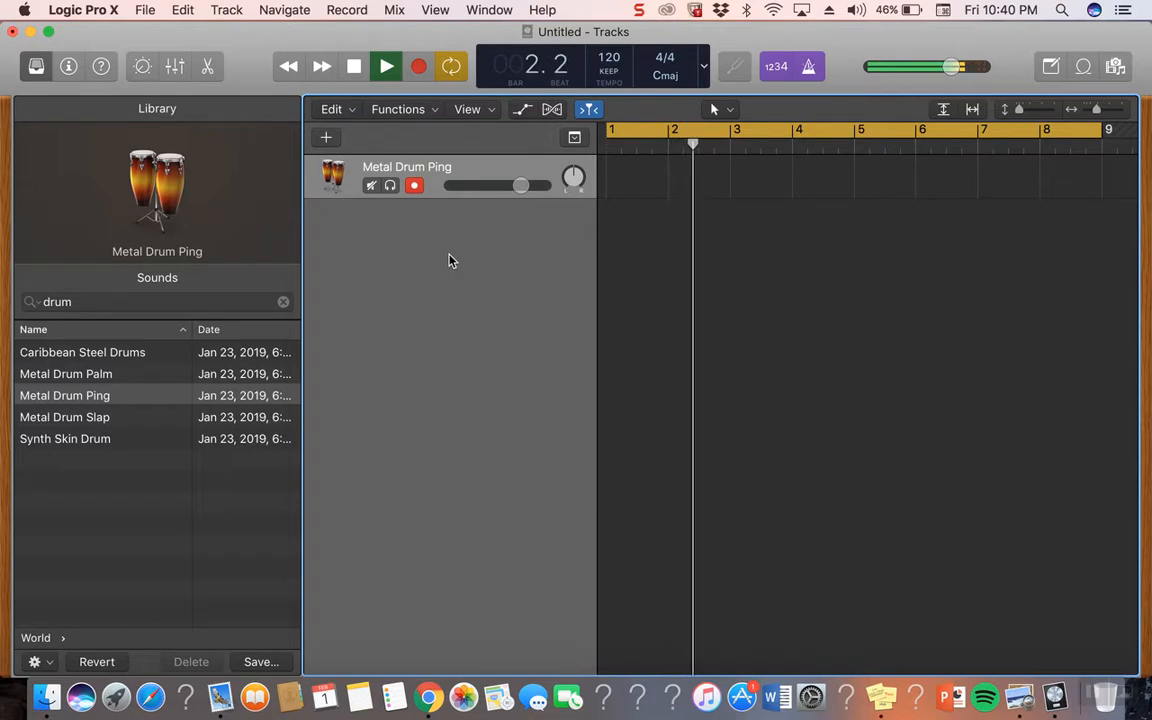
key("space")
key("Return")
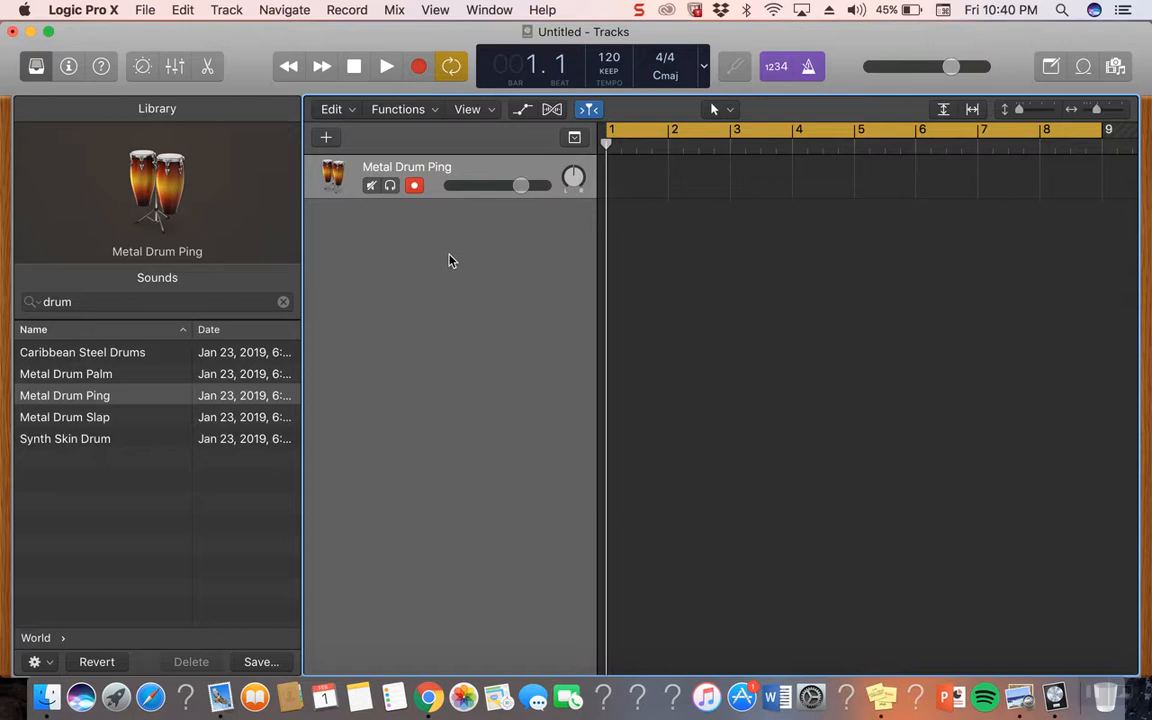
Step: Record a take of about four bars on the Metal Drum Ping track, delete its region, and return to bar 1
key("space")
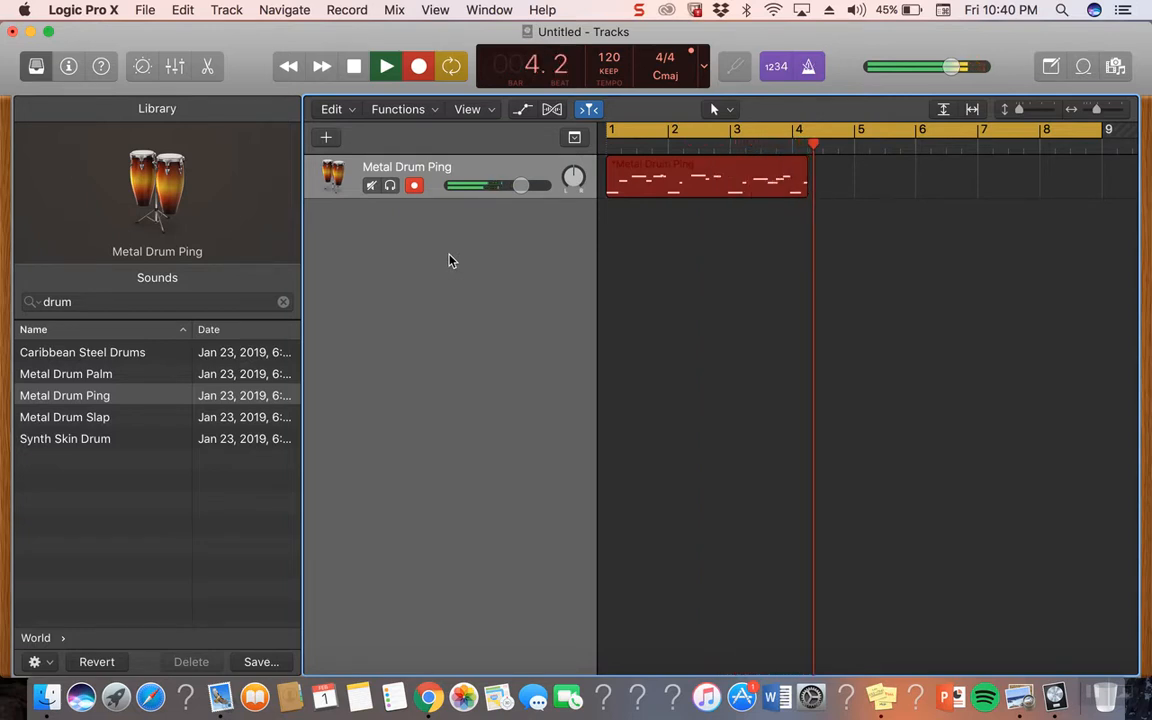
key("space")
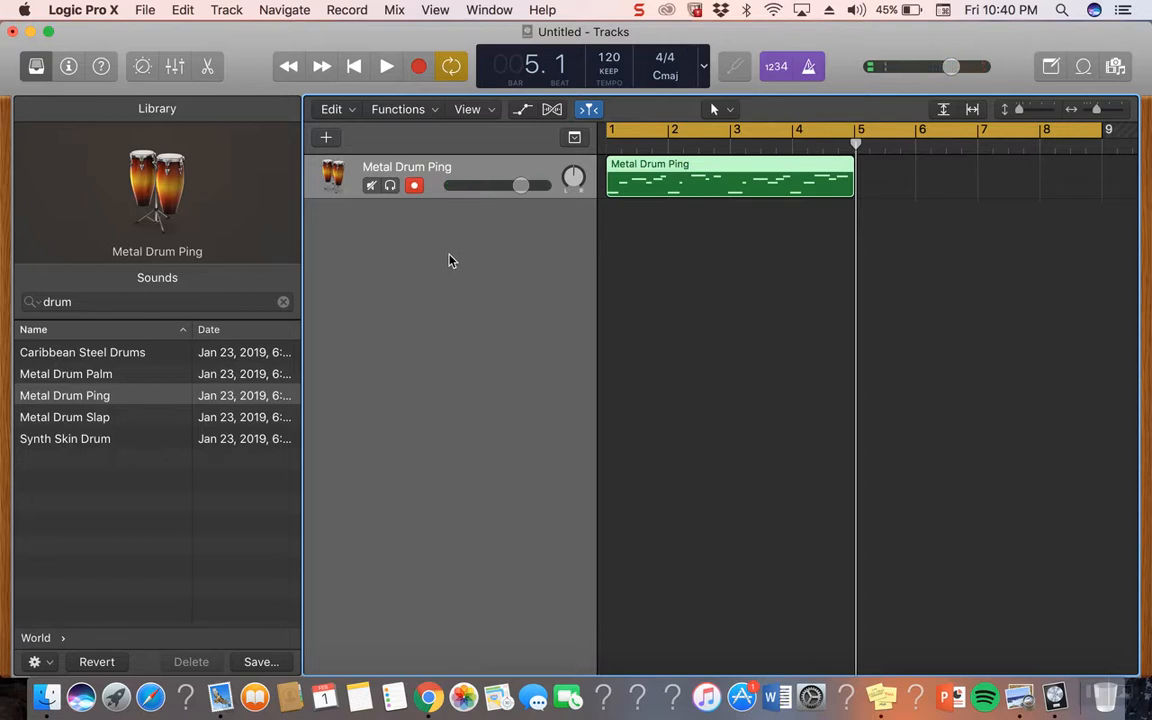
key("Delete")
key("Return")
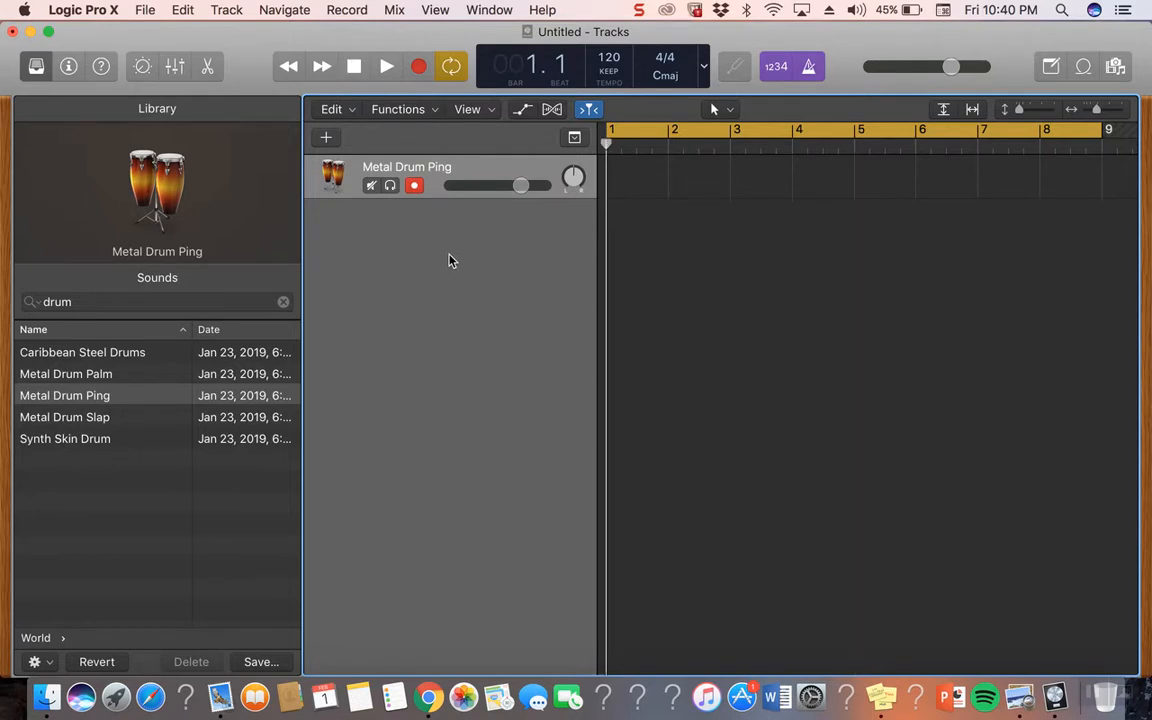
Step: Record a new melody on the Metal Drum Ping track from bar 1 to about the middle of bar 5
key("XF86AudioRaiseVolume")
key("space")
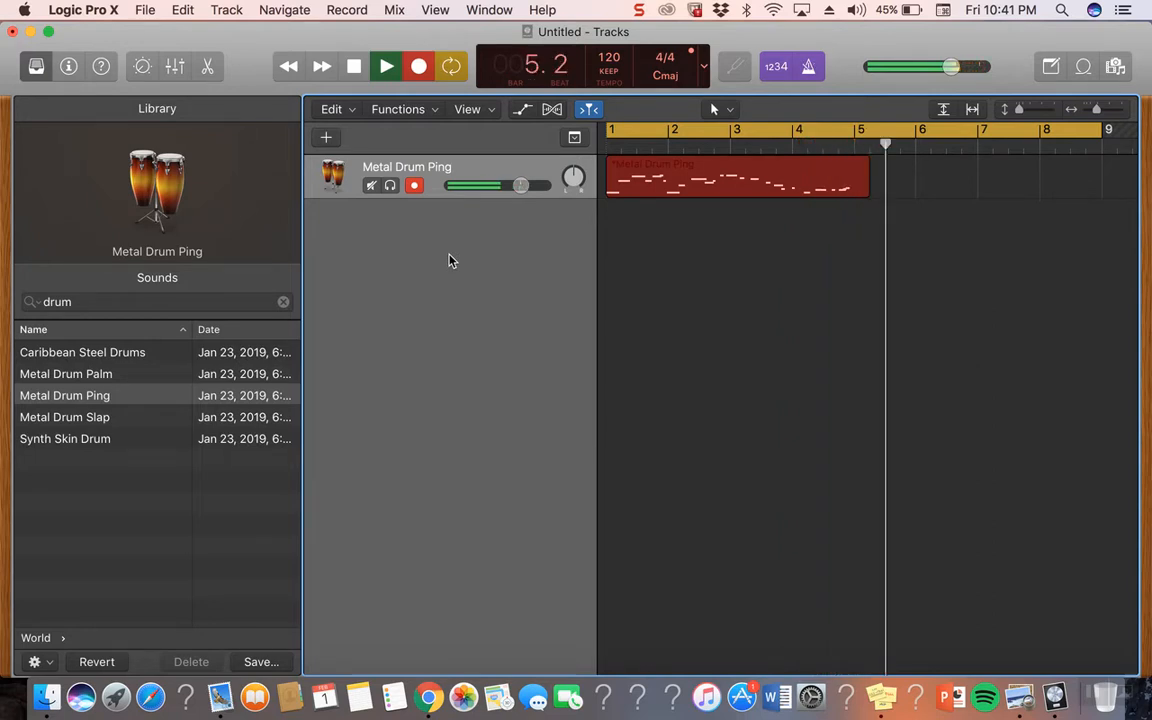
key("space")
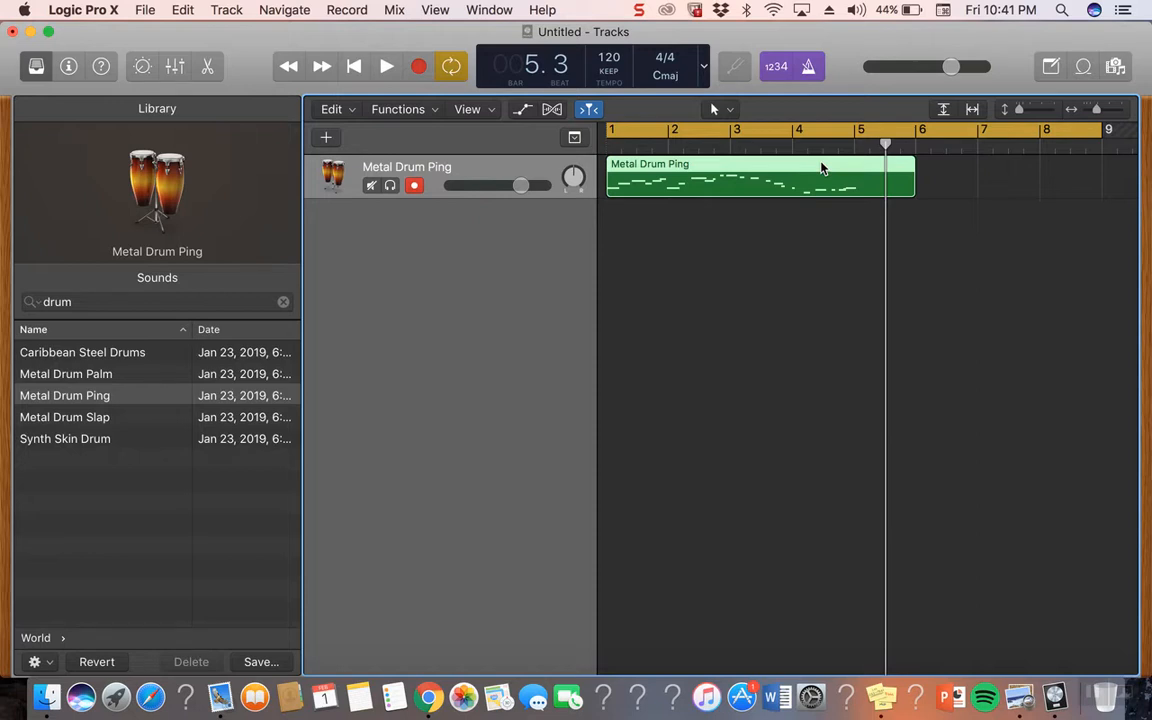
Step: Show the inspector for the recorded Metal Drum Ping region and quantize its notes to 1/16 Note
key("i")
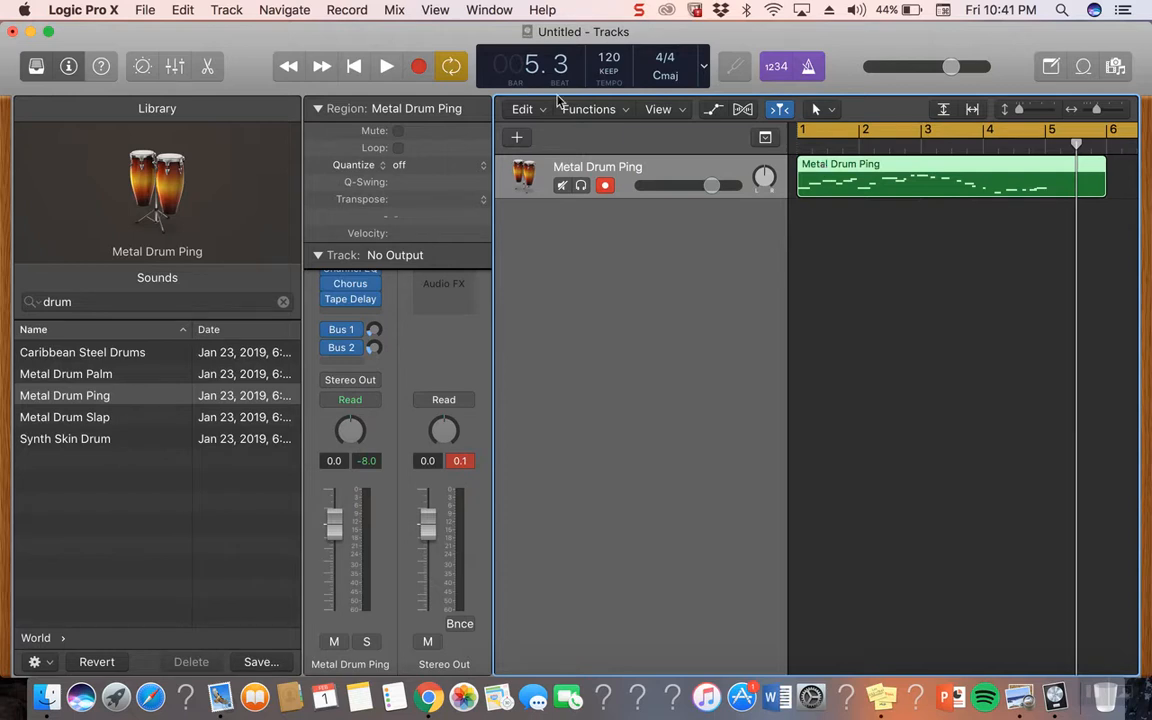
left_click(382, 165)
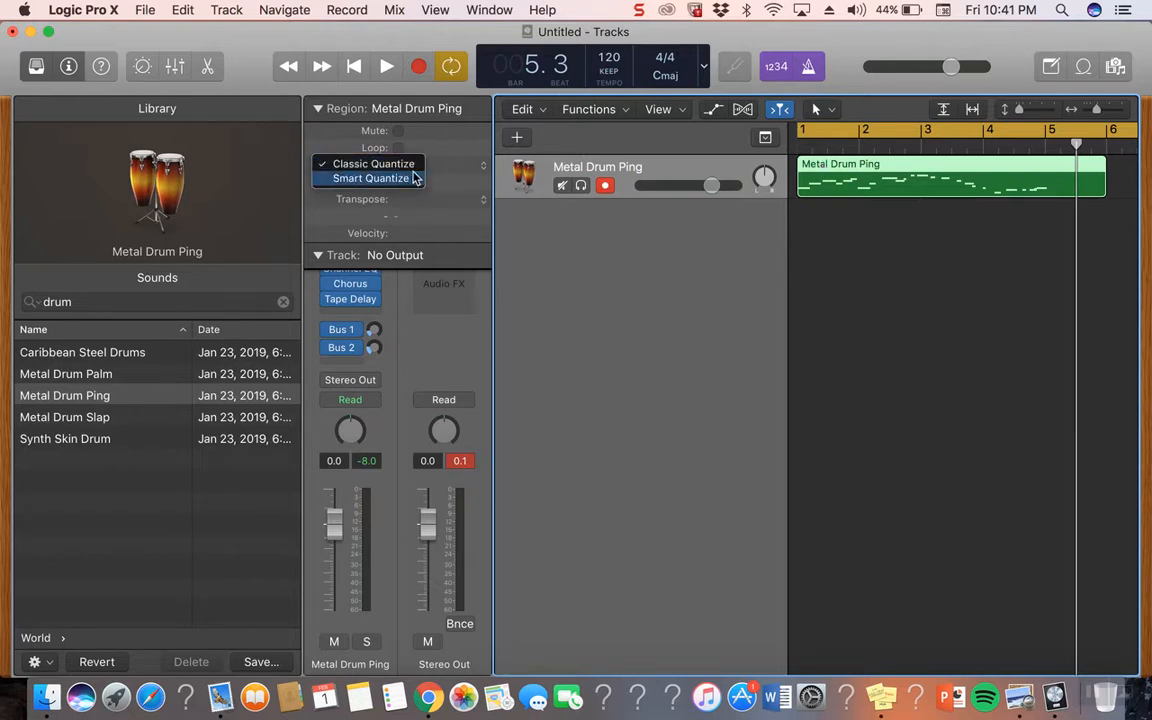
left_click(490, 246)
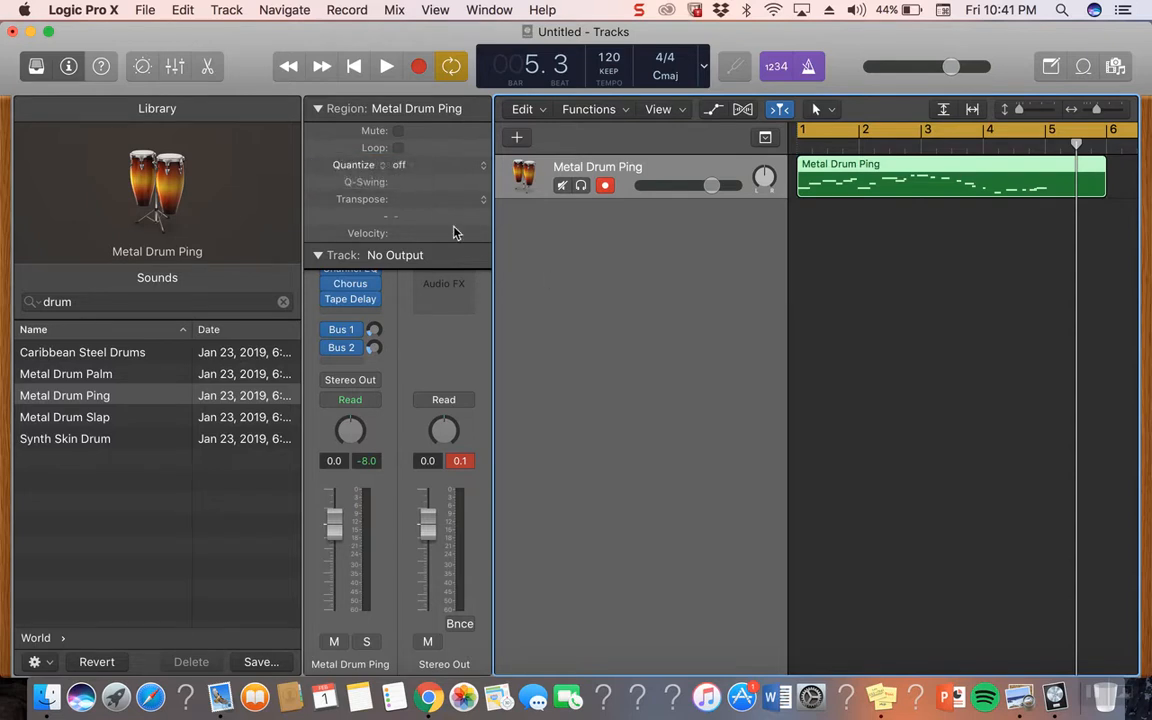
left_click(480, 172)
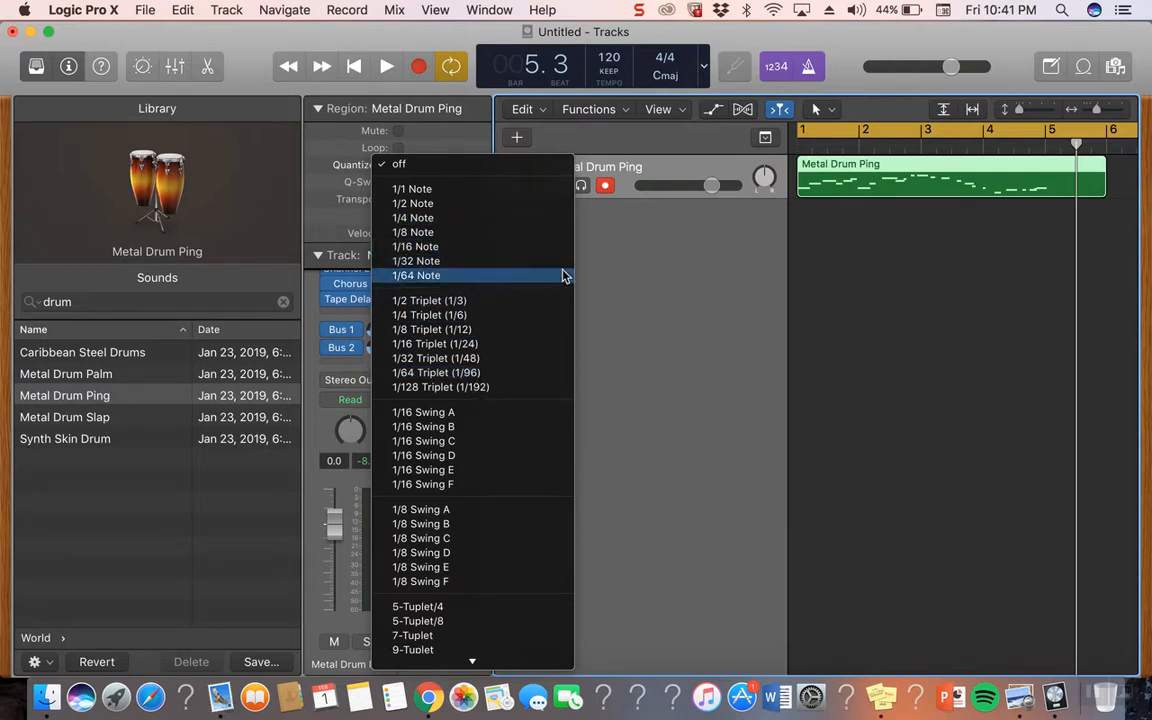
left_click(600, 272)
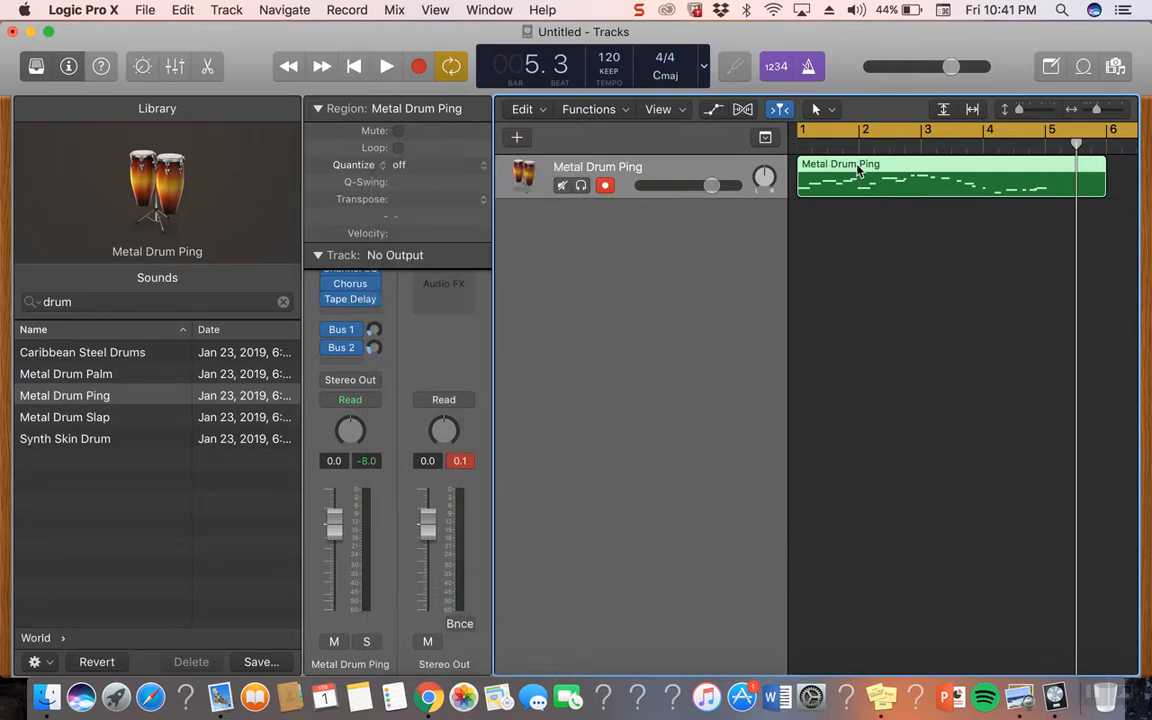
key("q")
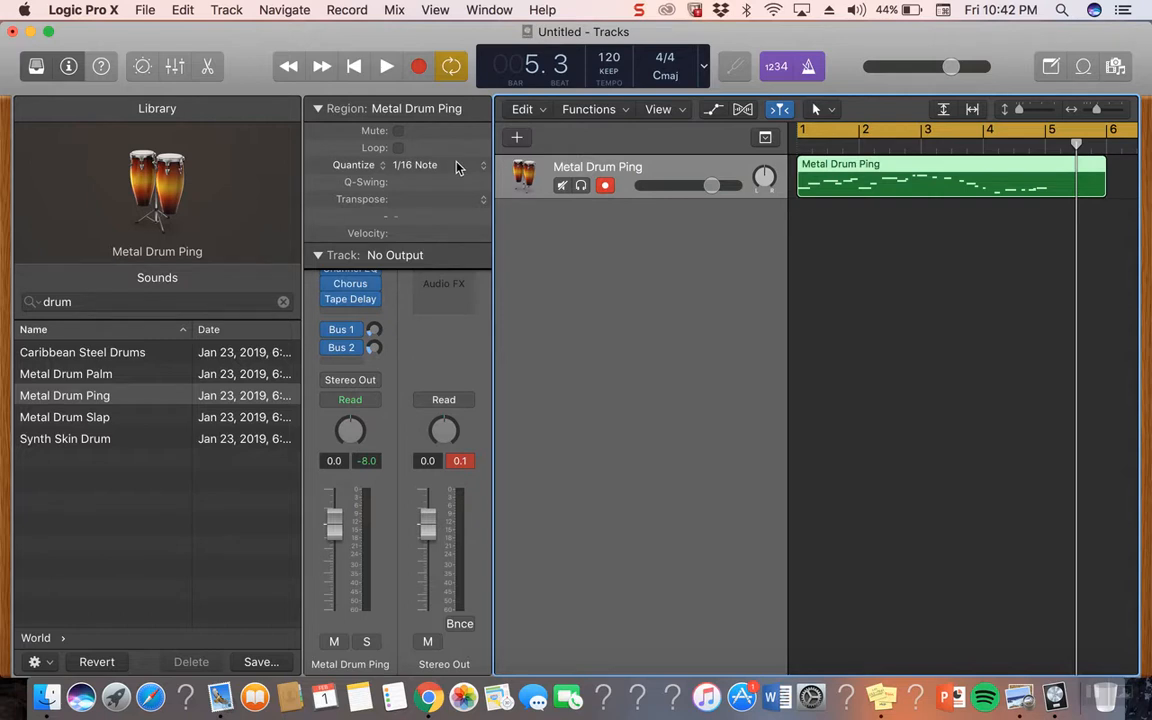
Step: Play the quantized region back twice from bar 1 to check its timing and output levels
key("Return")
key("space")
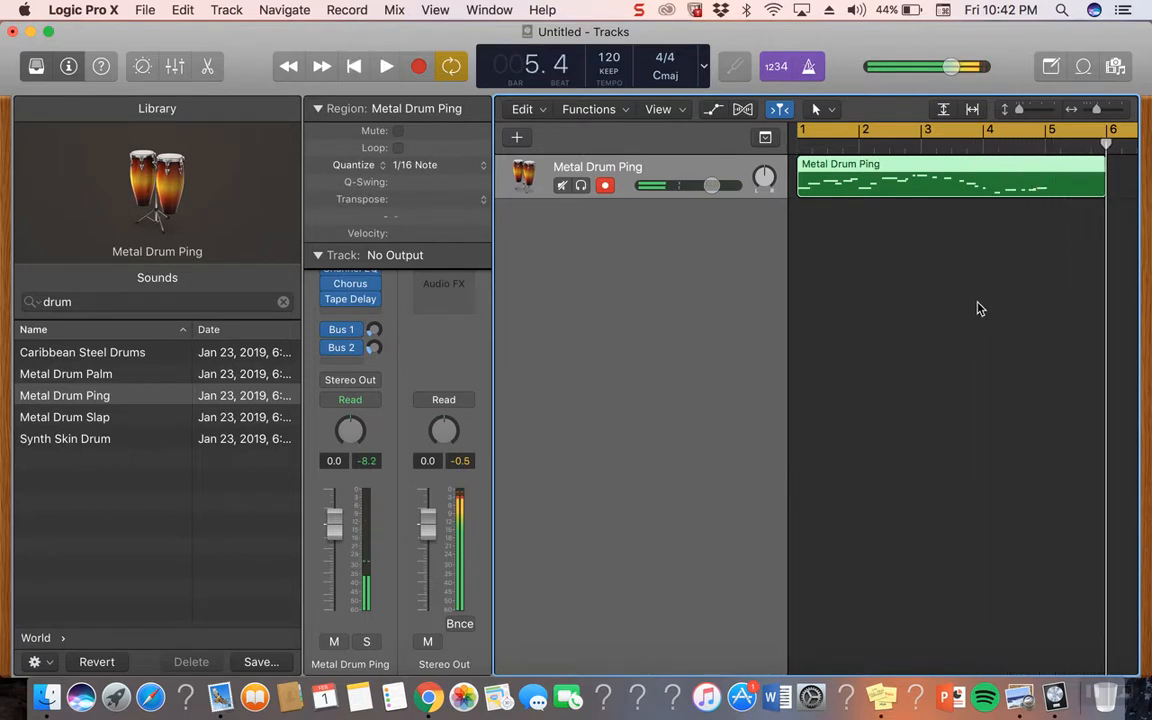
key("Return")
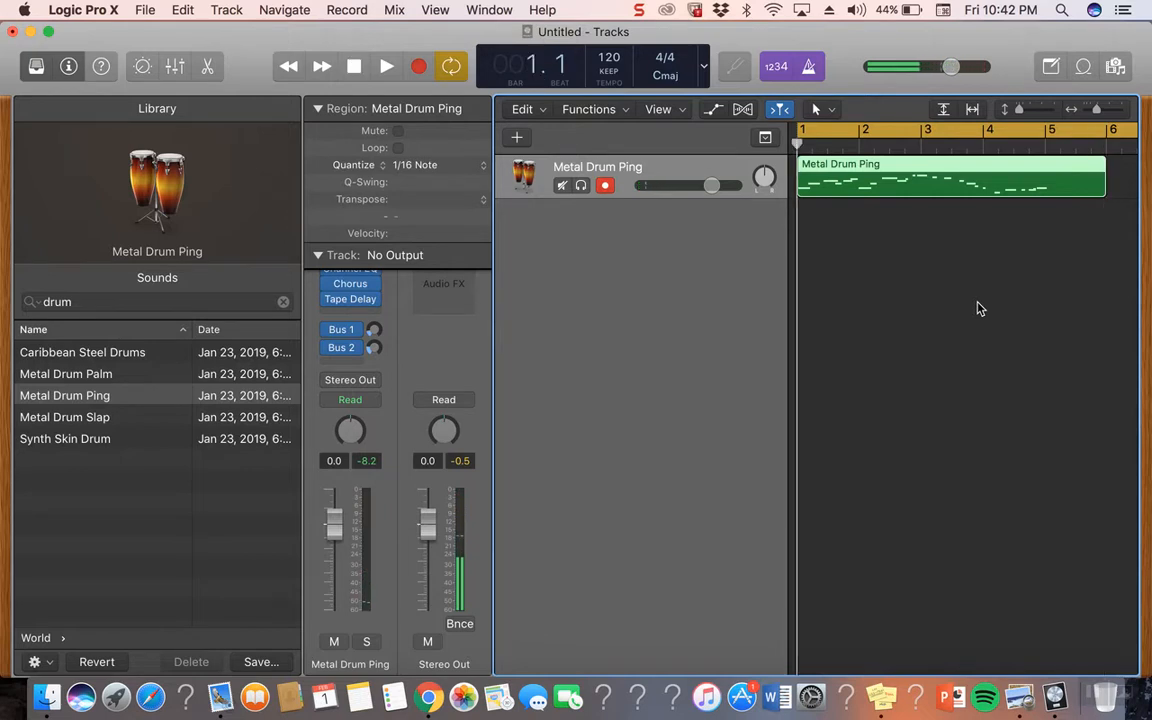
key("space")
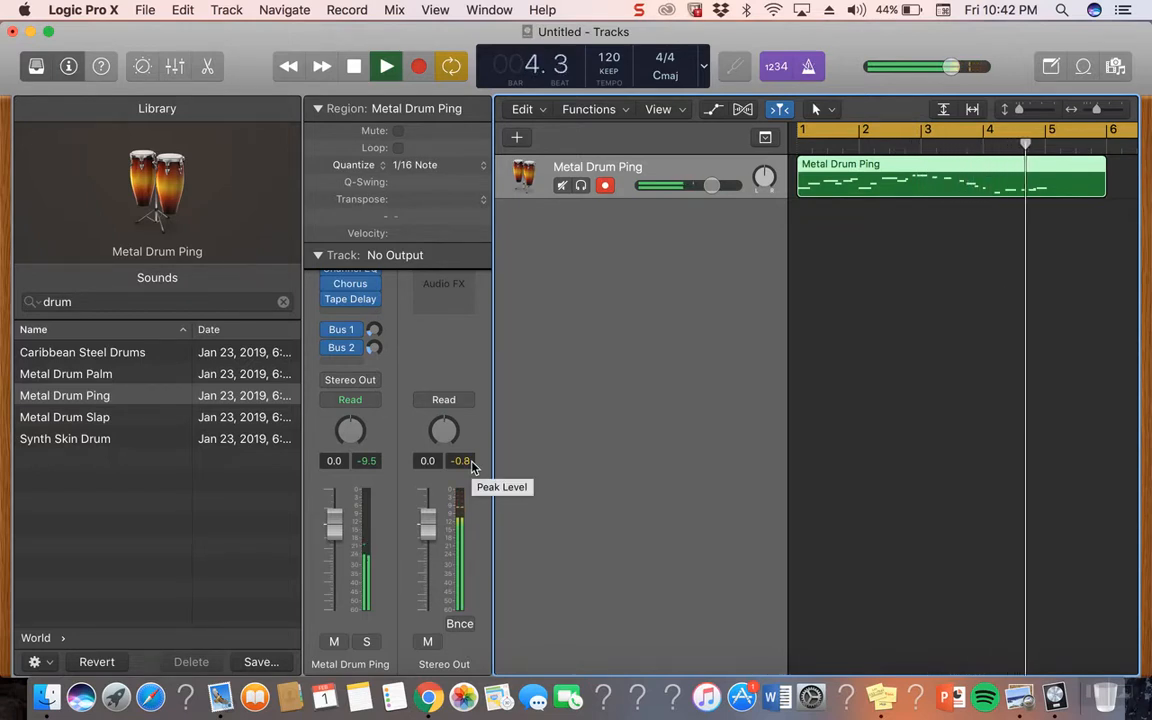
key("space")
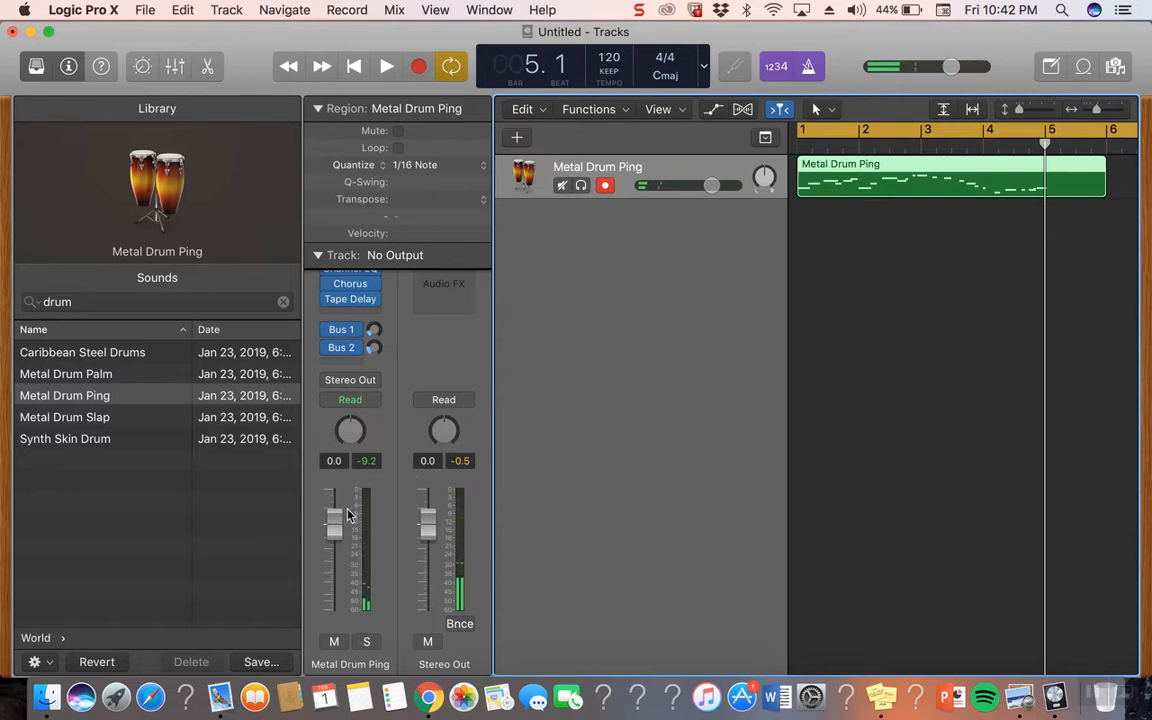
Step: Raise the Metal Drum Ping volume to 2.7 dB and the Stereo Out volume to 2.1 dB while auditioning the region
left_click_drag(337, 528, 337, 502)
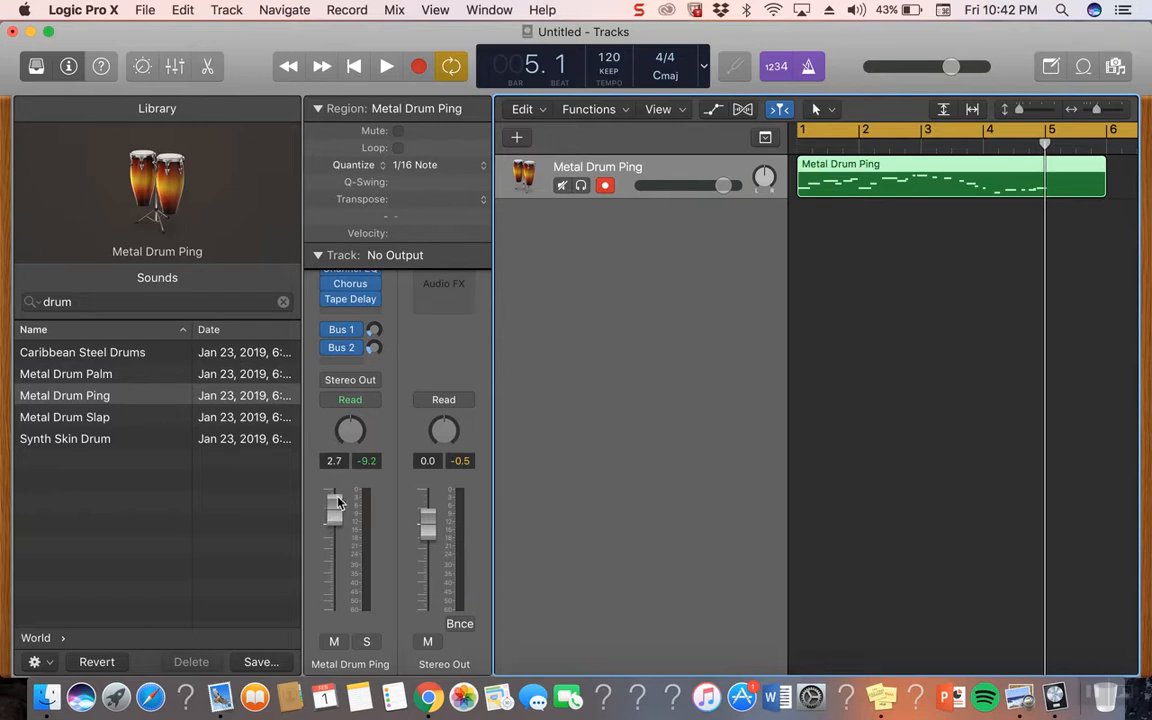
key("space")
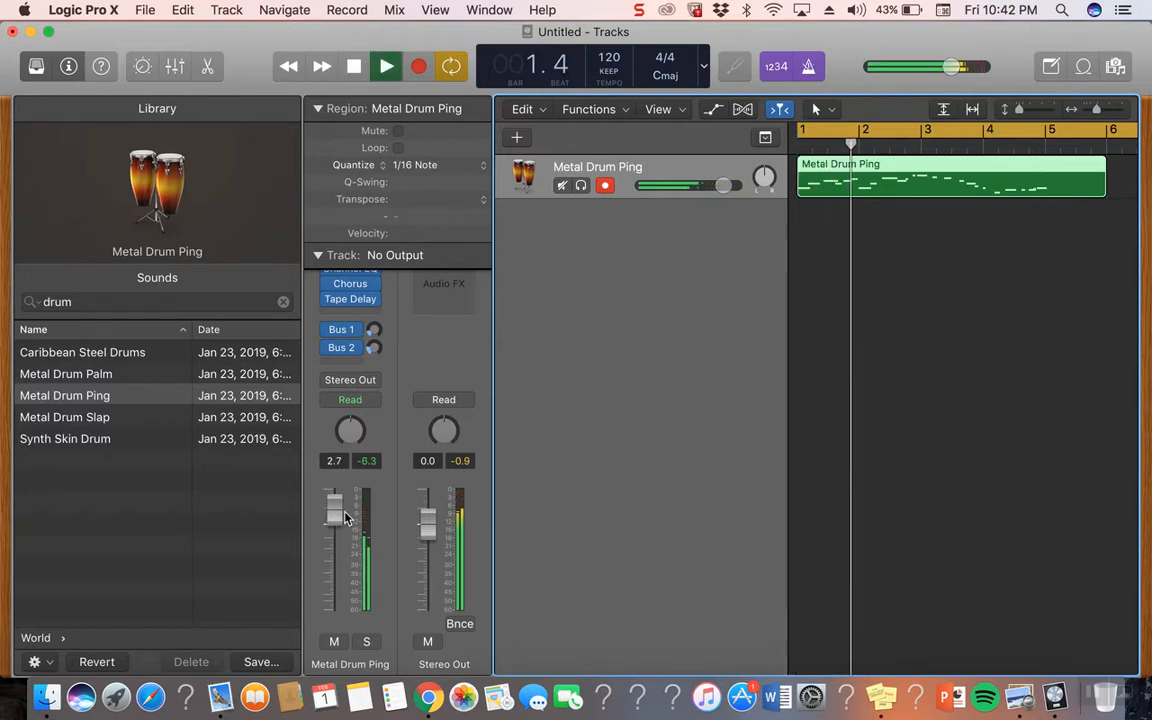
left_click_drag(428, 524, 428, 513)
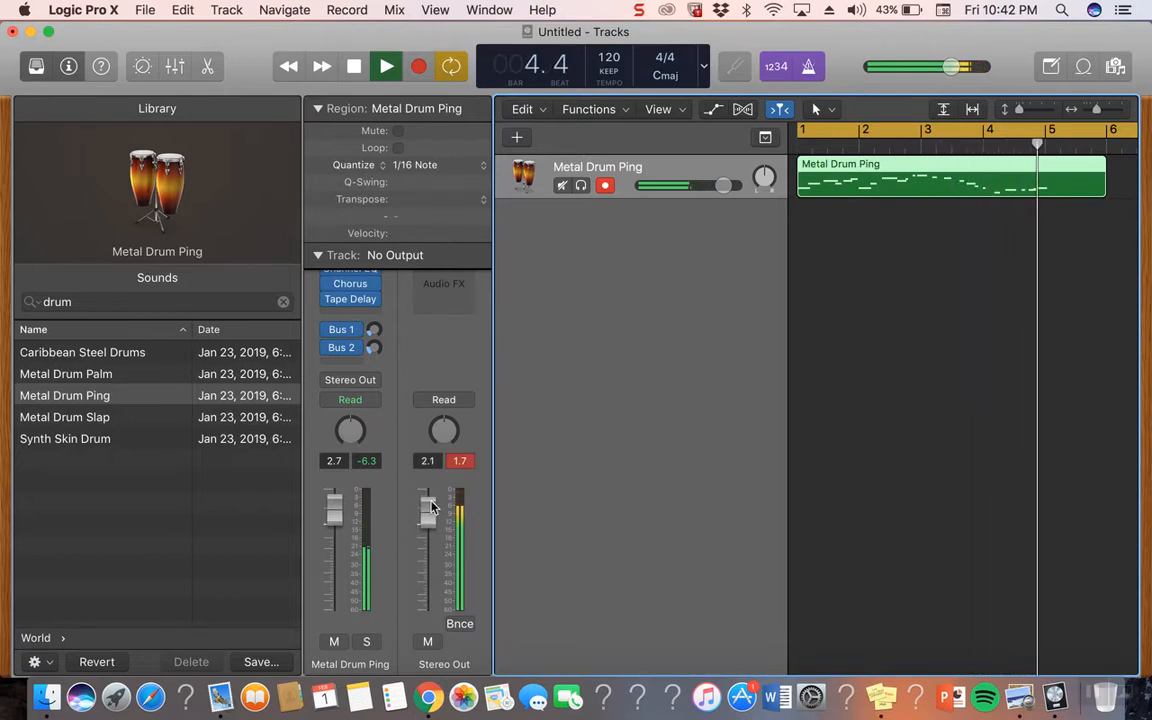
key("space")
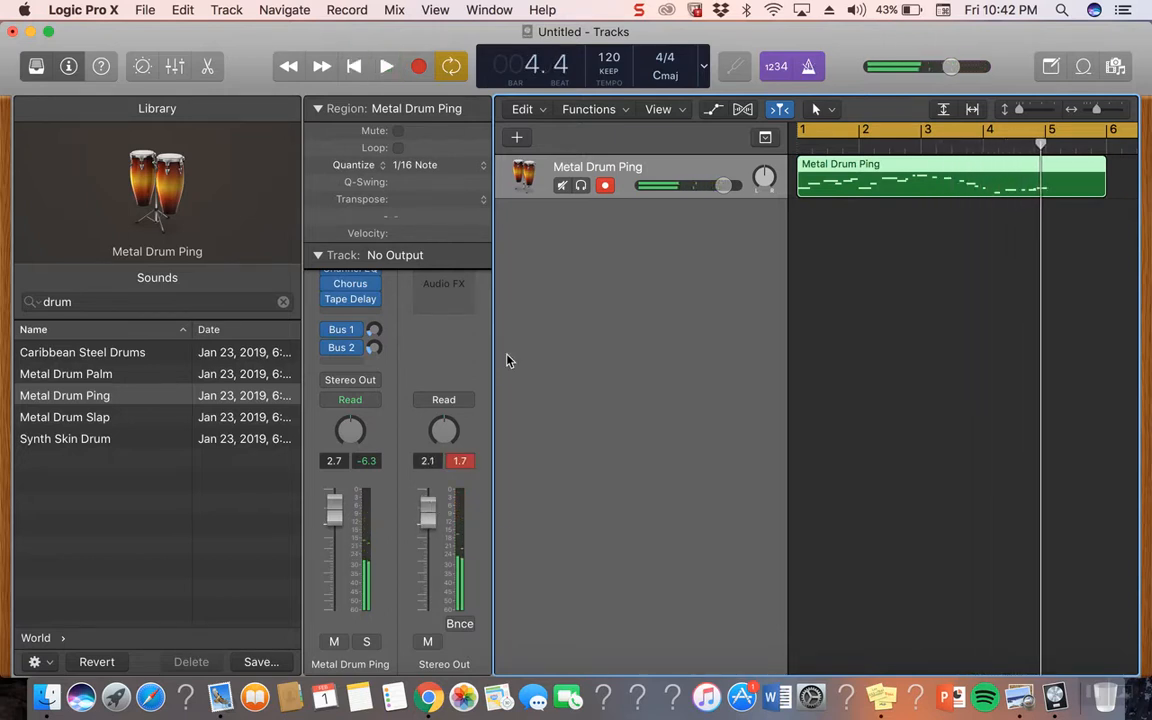
Step: Raise the Metal Drum Ping volume to 4.4 dB and the Stereo Out volume to 2.6 dB, auditioning the region from bar 1
left_click_drag(723, 185, 743, 191)
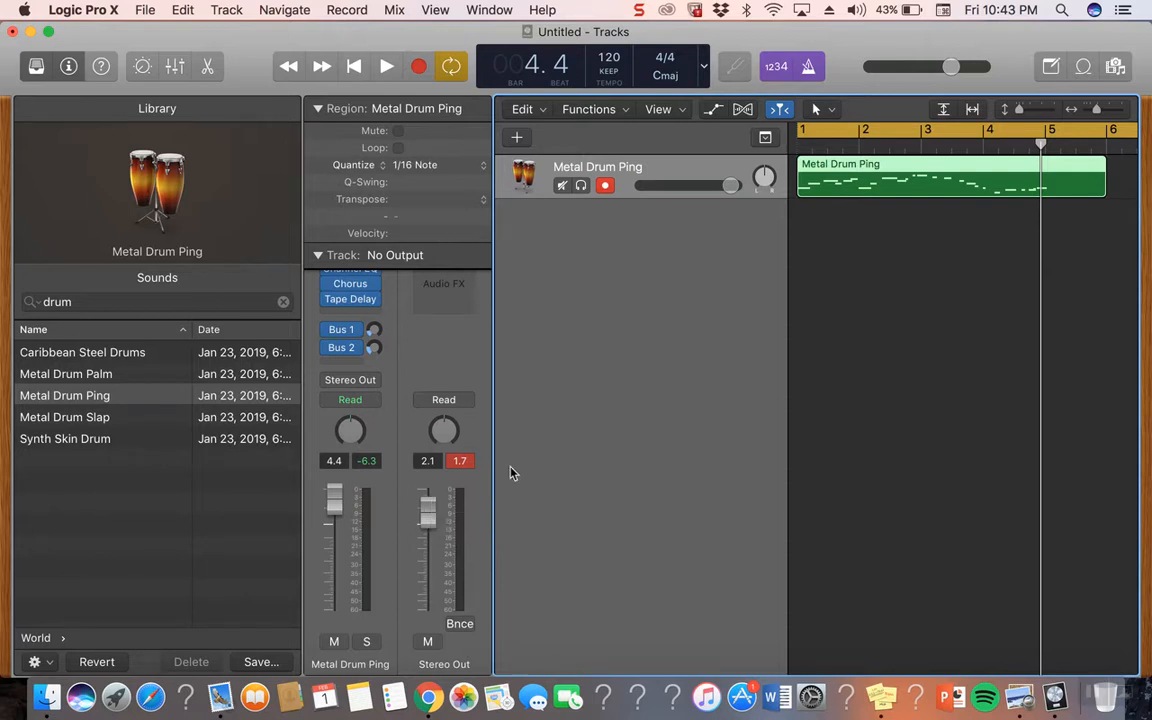
left_click_drag(430, 505, 430, 503)
key("space")
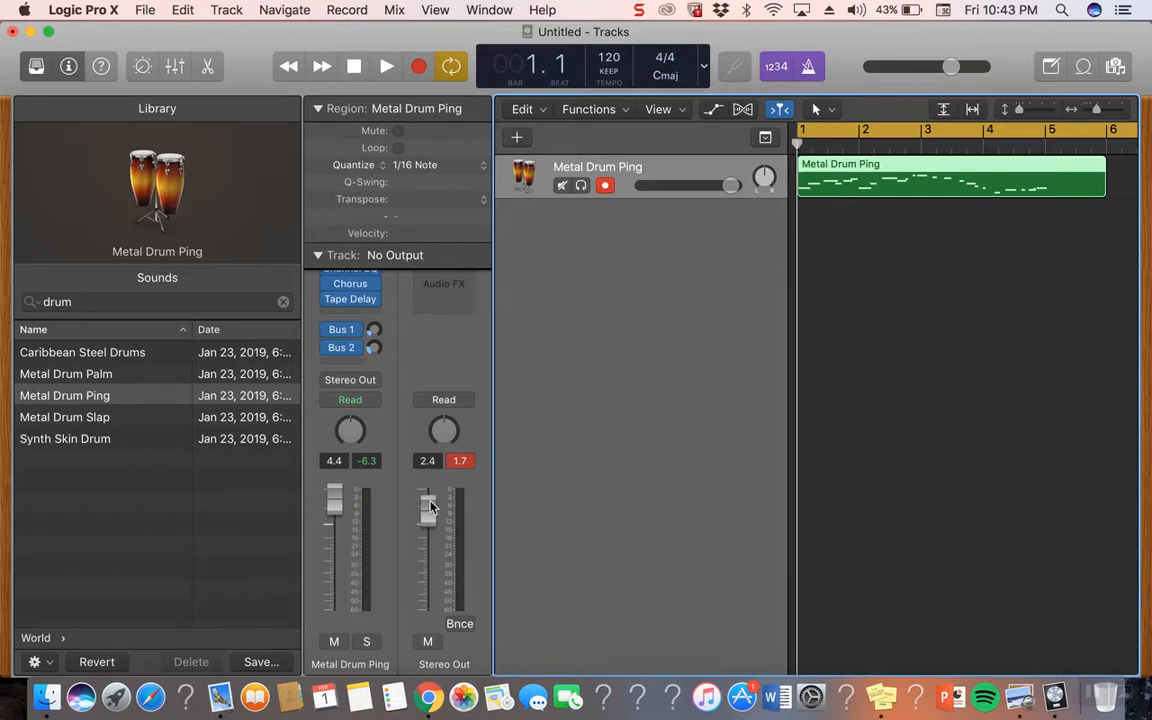
left_click_drag(429, 511, 431, 510)
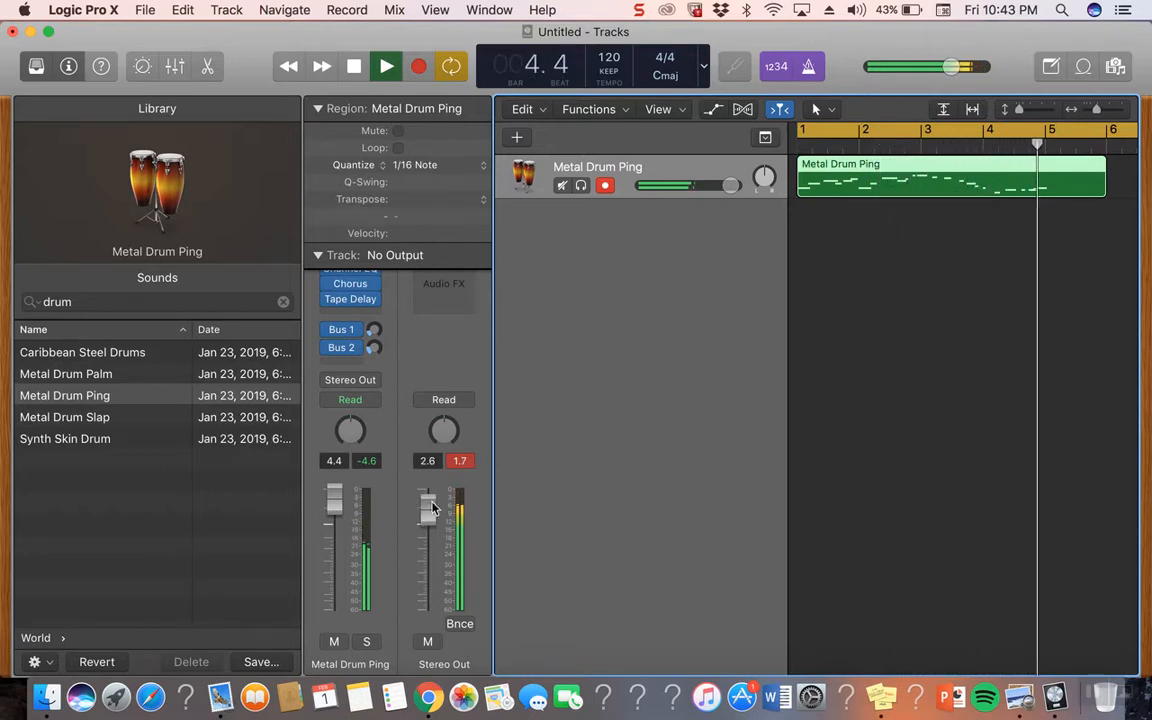
key("space")
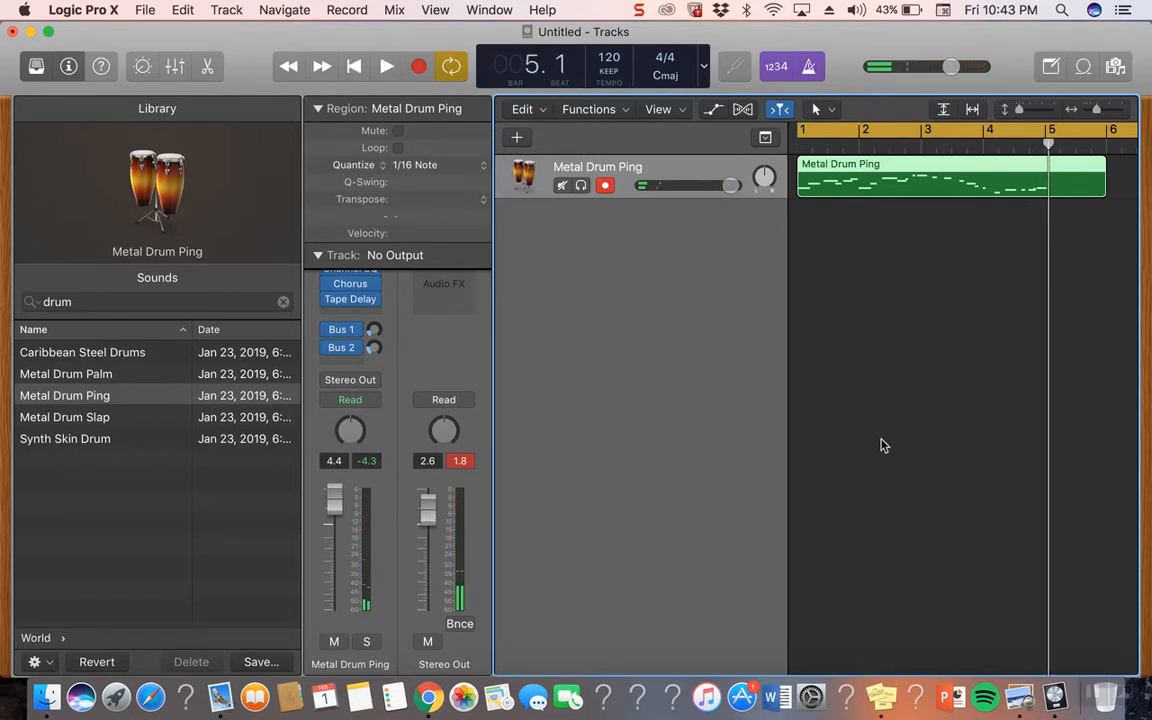
Step: Hide the inspector to widen the tracks area
left_click_drag(830, 39, 768, 31)
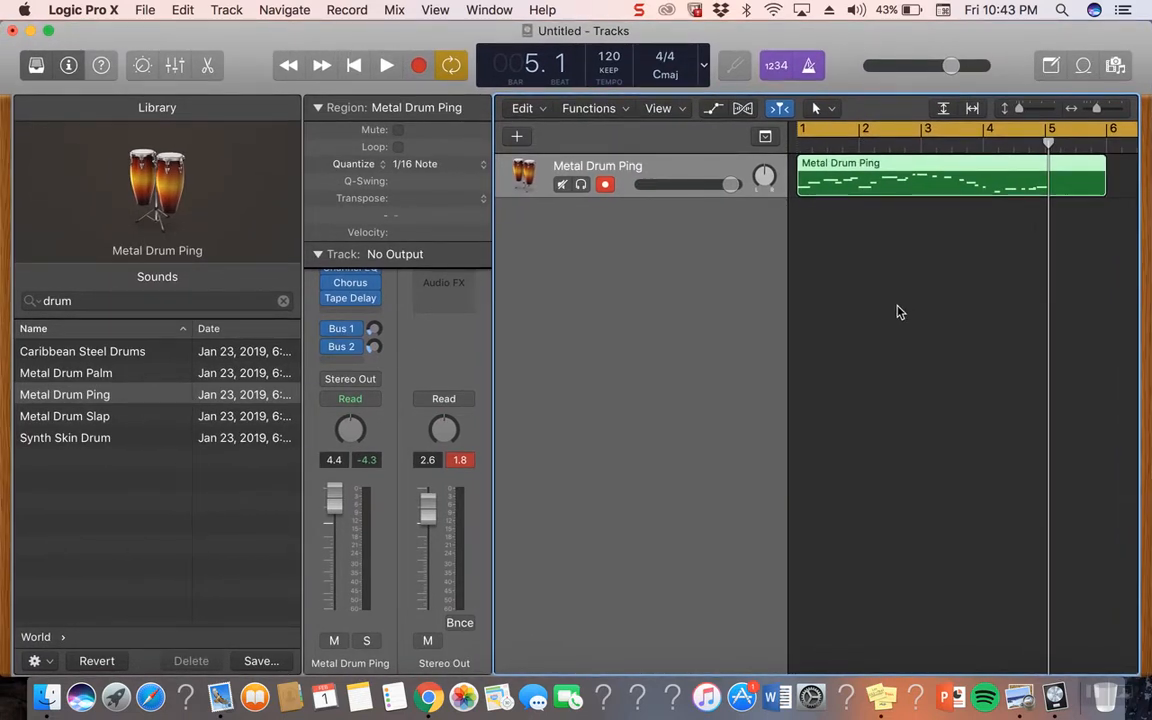
key("i")
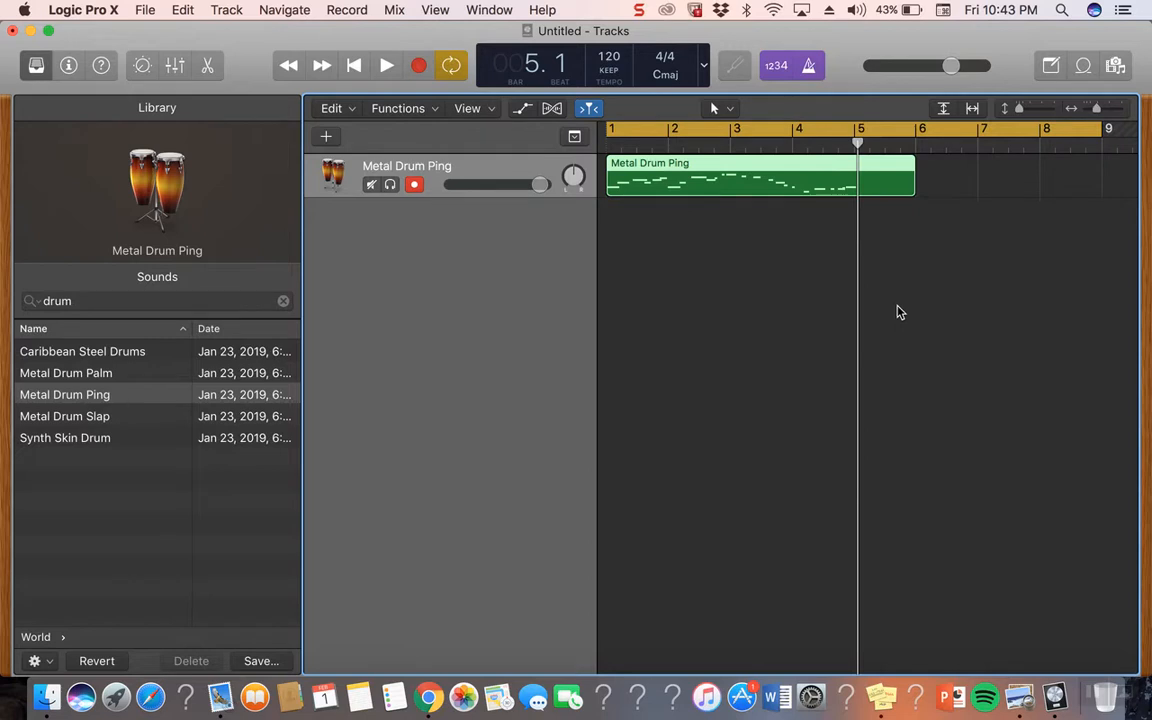
Step: Turn on looping for the Metal Drum Ping region to view its repeats, and turn looping off again
right_click(725, 170)
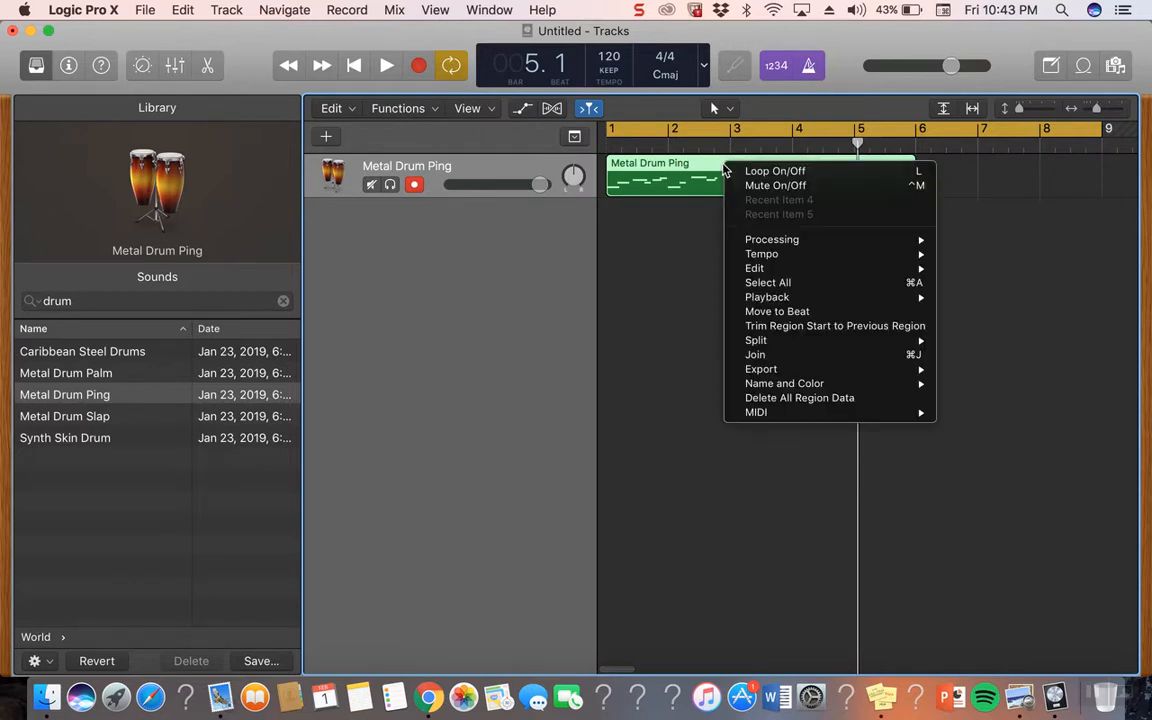
left_click(744, 172)
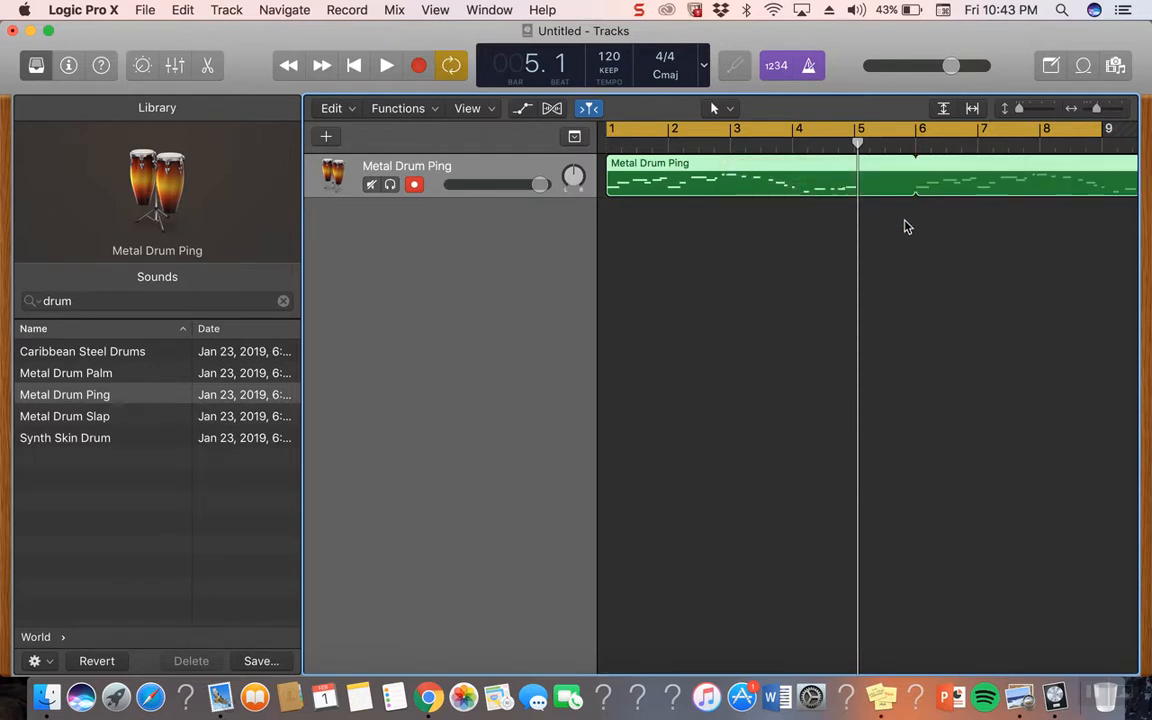
scroll(982, 207, "right", 5)
scroll(985, 207, "right", 5)
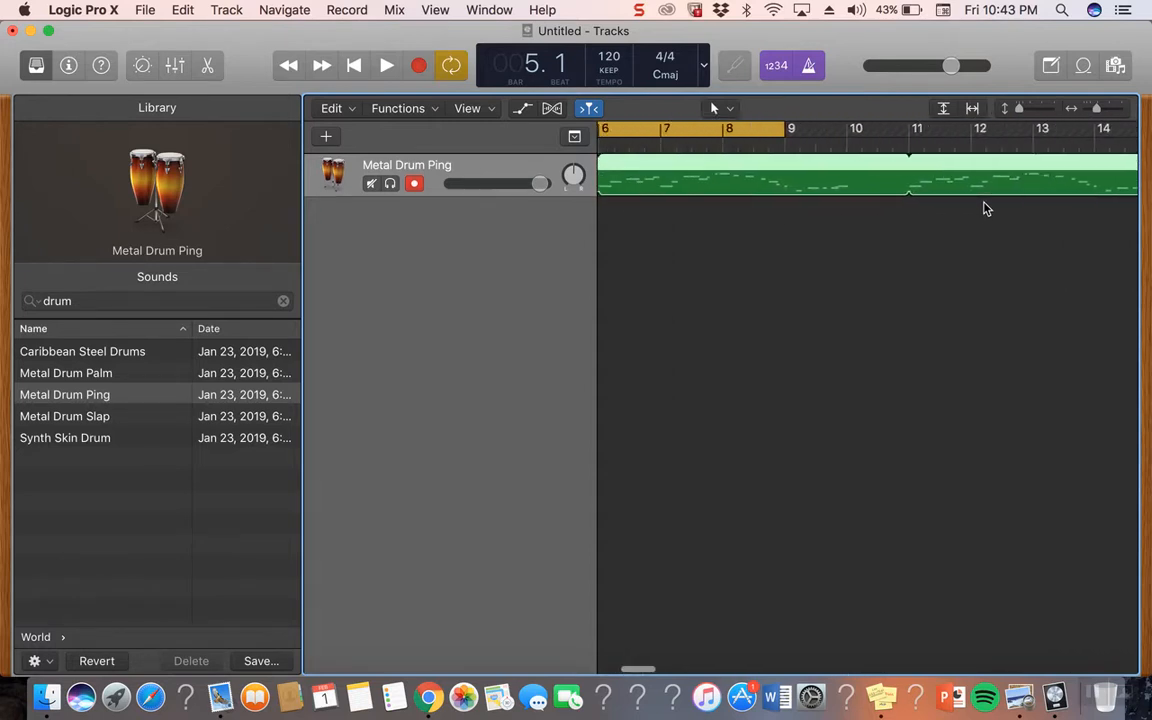
scroll(985, 208, "left", 10)
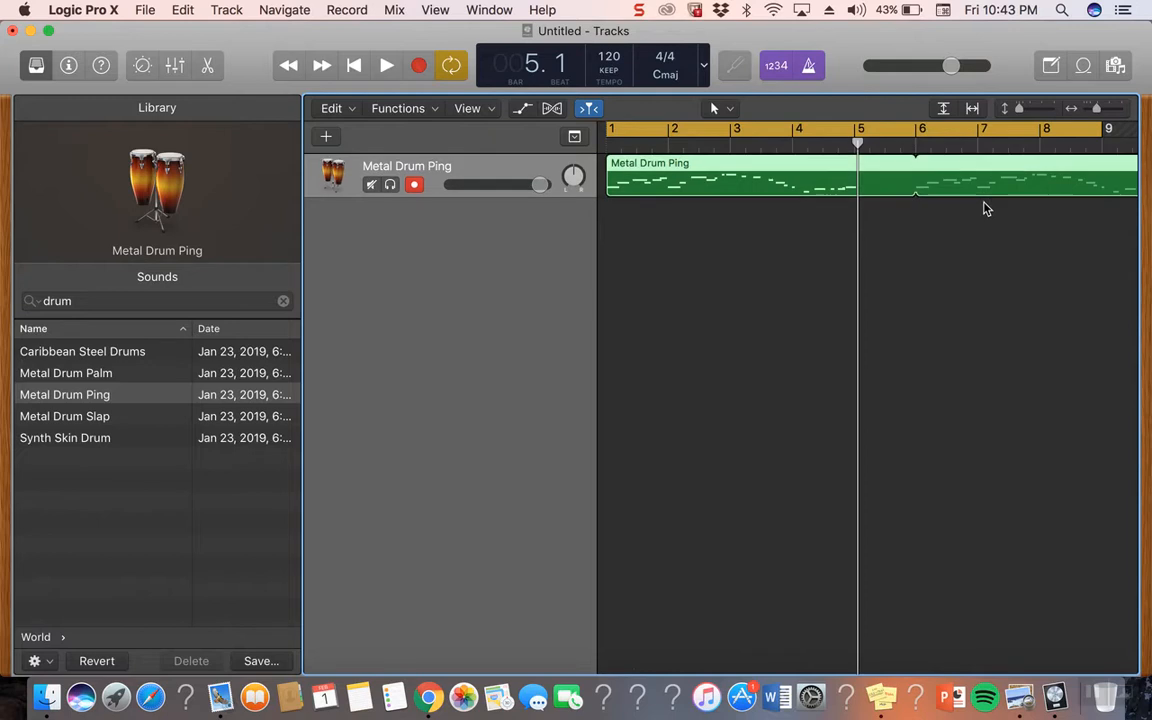
left_click_drag(859, 144, 841, 144)
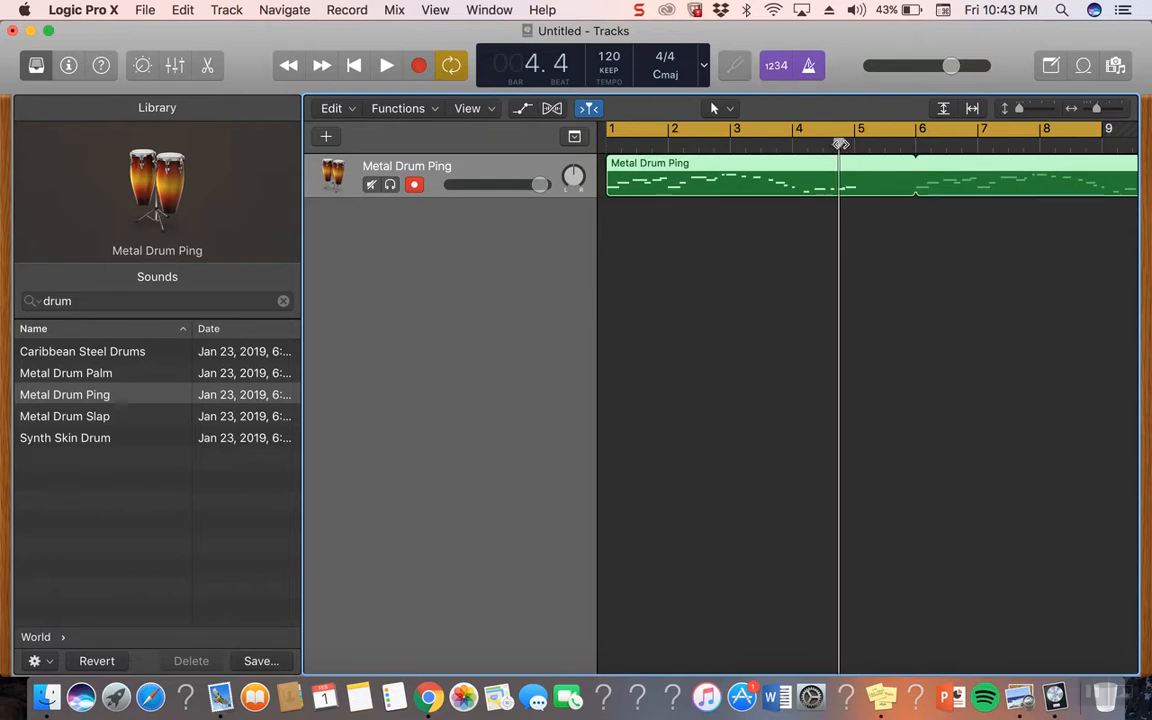
right_click(895, 168)
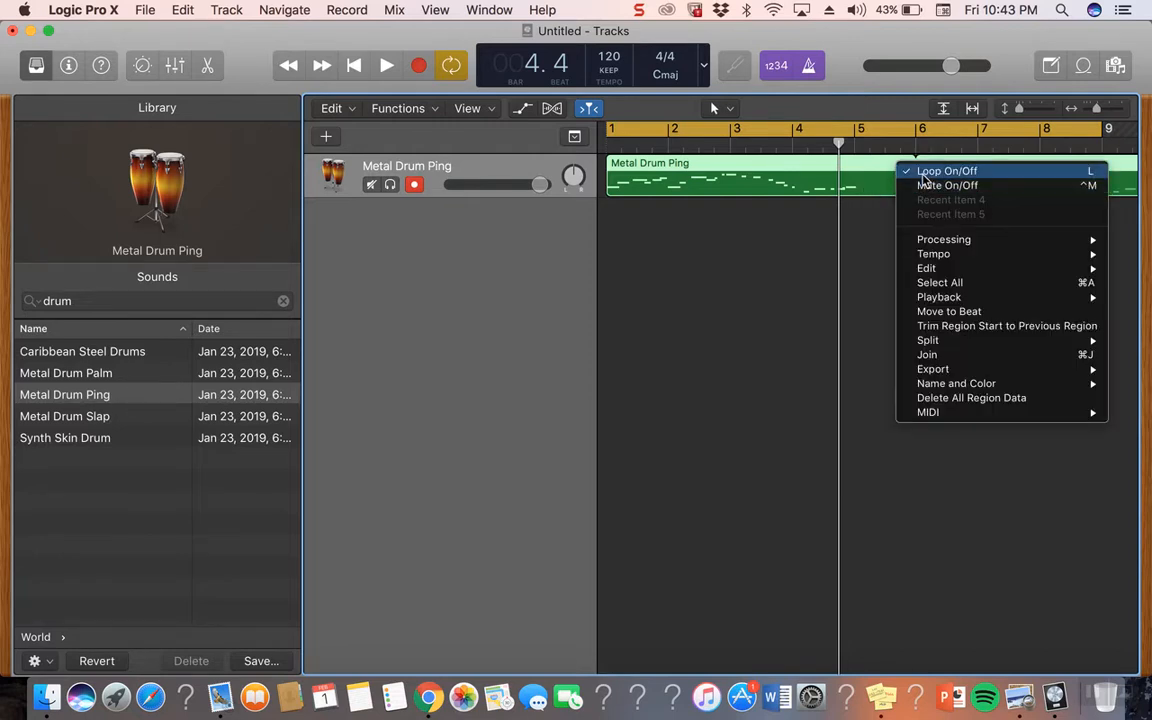
left_click(918, 174)
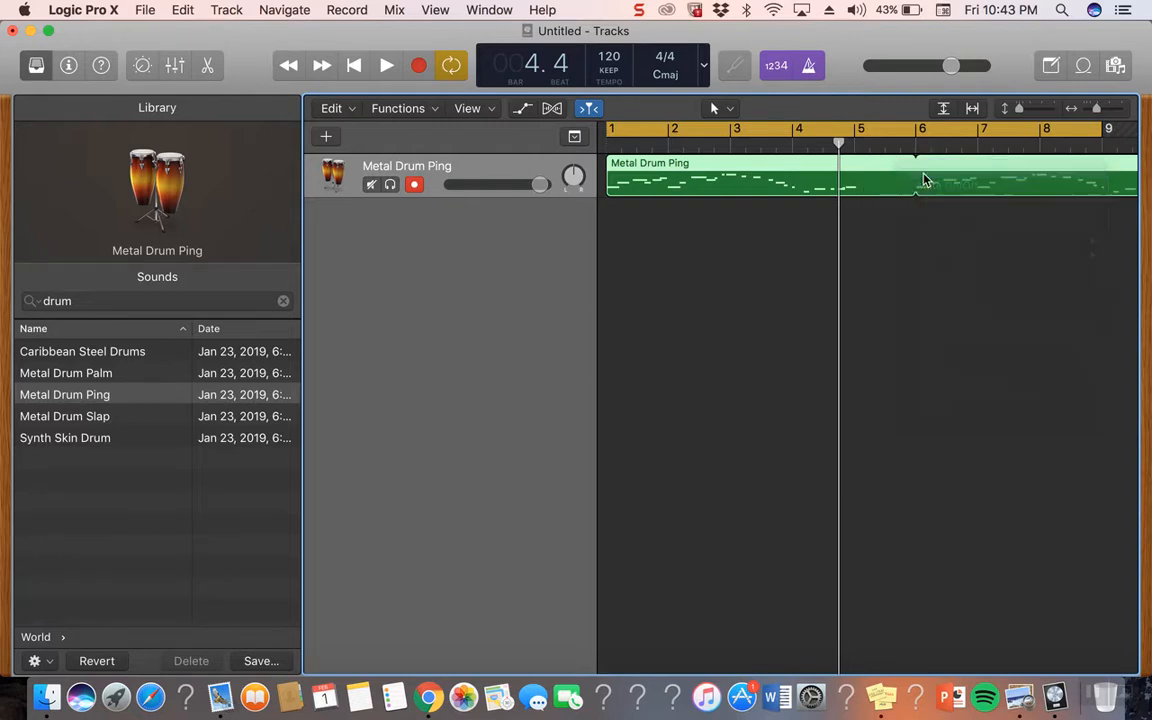
Step: Open the Metal Drum Ping region in the Piano Roll and examine its recorded notes around bars 3 to 5
double_click(865, 174)
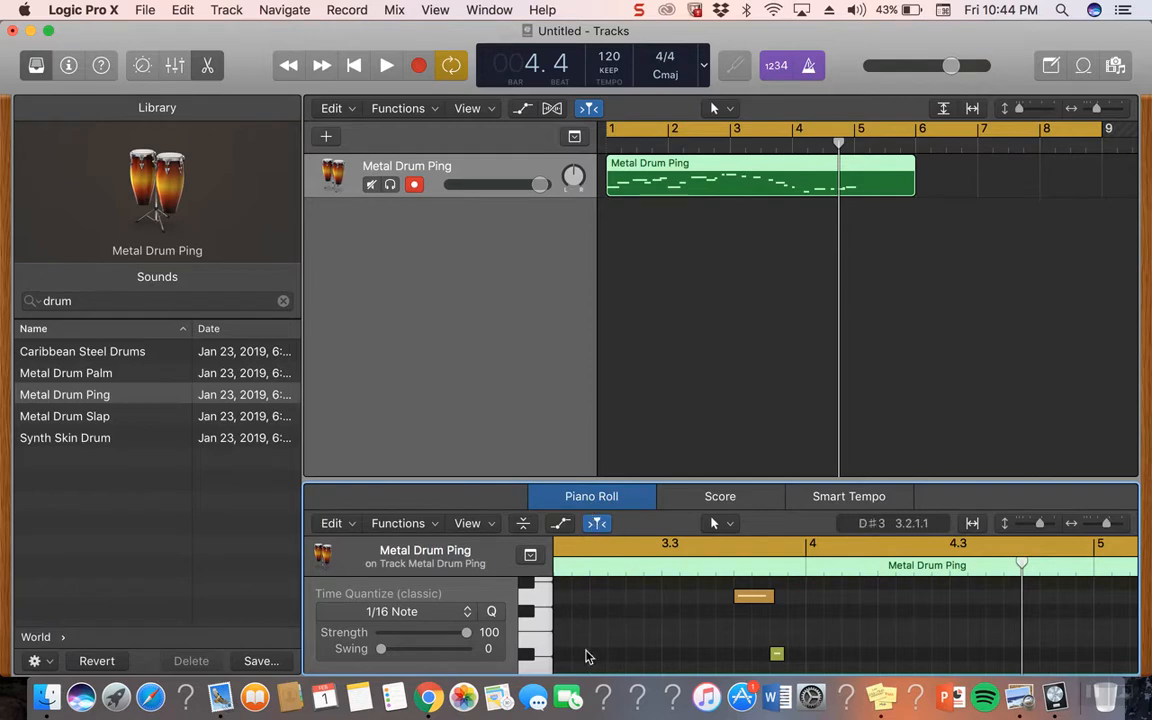
scroll(588, 654, "down", 5)
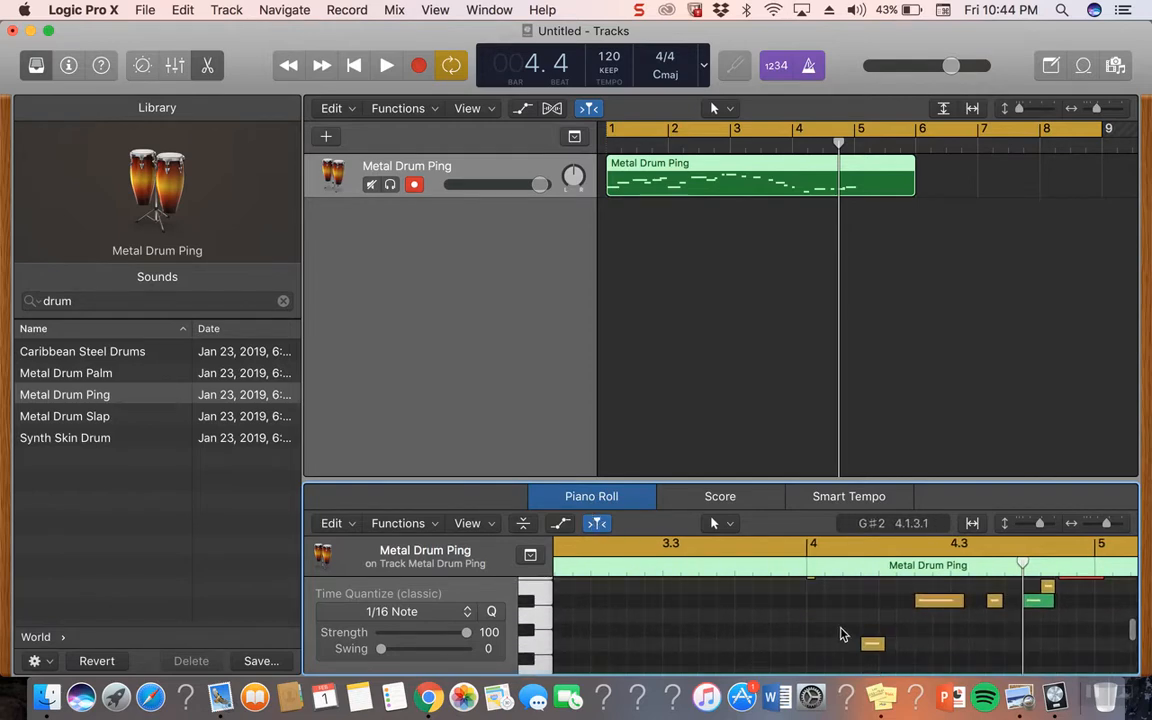
scroll(840, 634, "right", 5)
scroll(840, 634, "down", 2)
scroll(840, 634, "down", 8)
scroll(840, 634, "up", 5)
scroll(840, 634, "up", 4)
scroll(844, 635, "down", 1)
Step: Show the region as a score and examine the treble and bass notation through its final bars
left_click(753, 497)
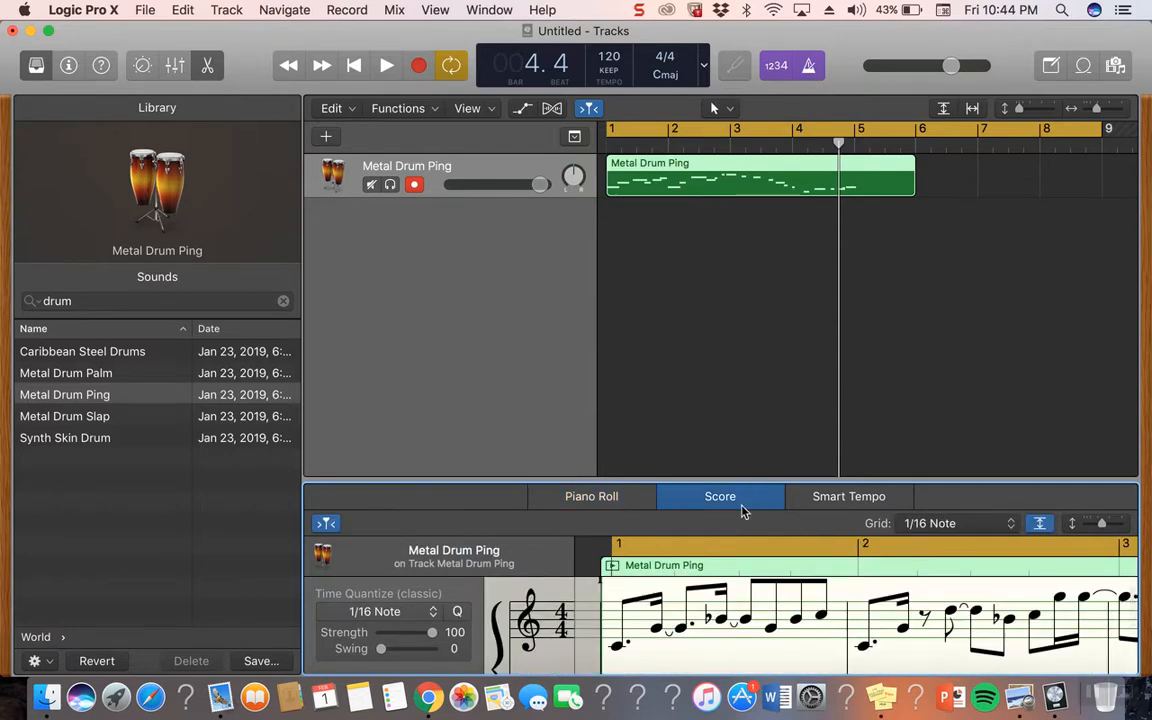
scroll(738, 586, "right", 2)
scroll(738, 586, "down", 3)
scroll(750, 600, "right", 3)
scroll(771, 612, "up", 3)
scroll(763, 625, "right", 15)
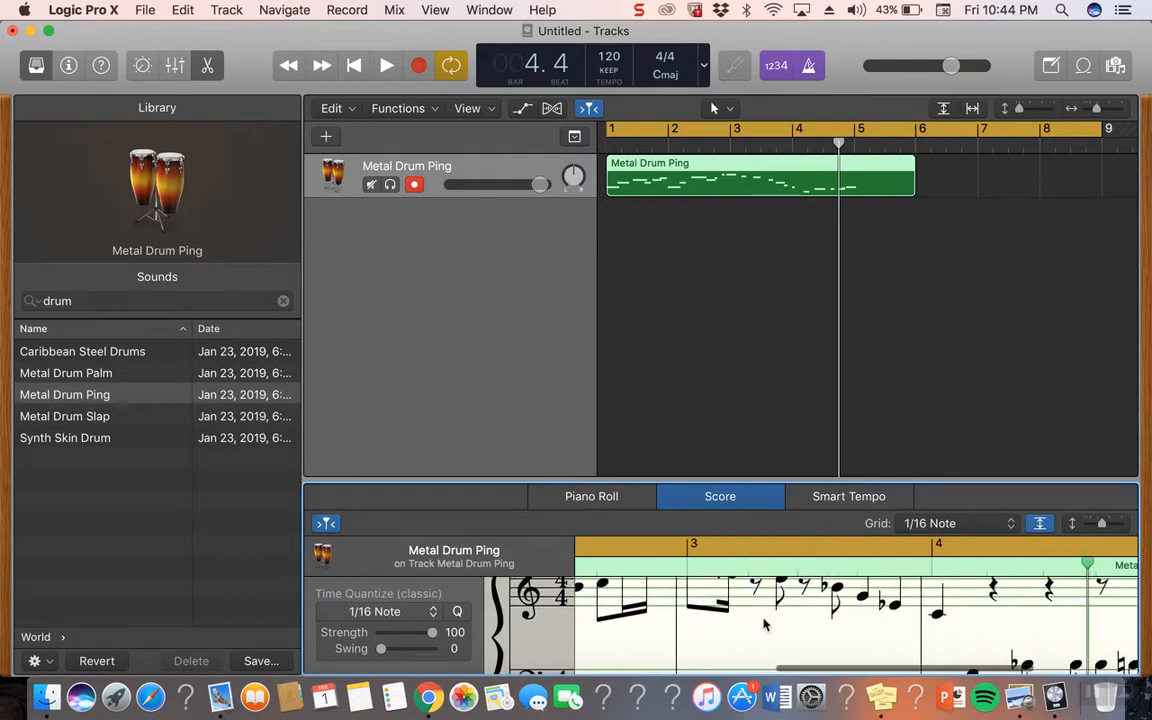
scroll(763, 625, "down", 3)
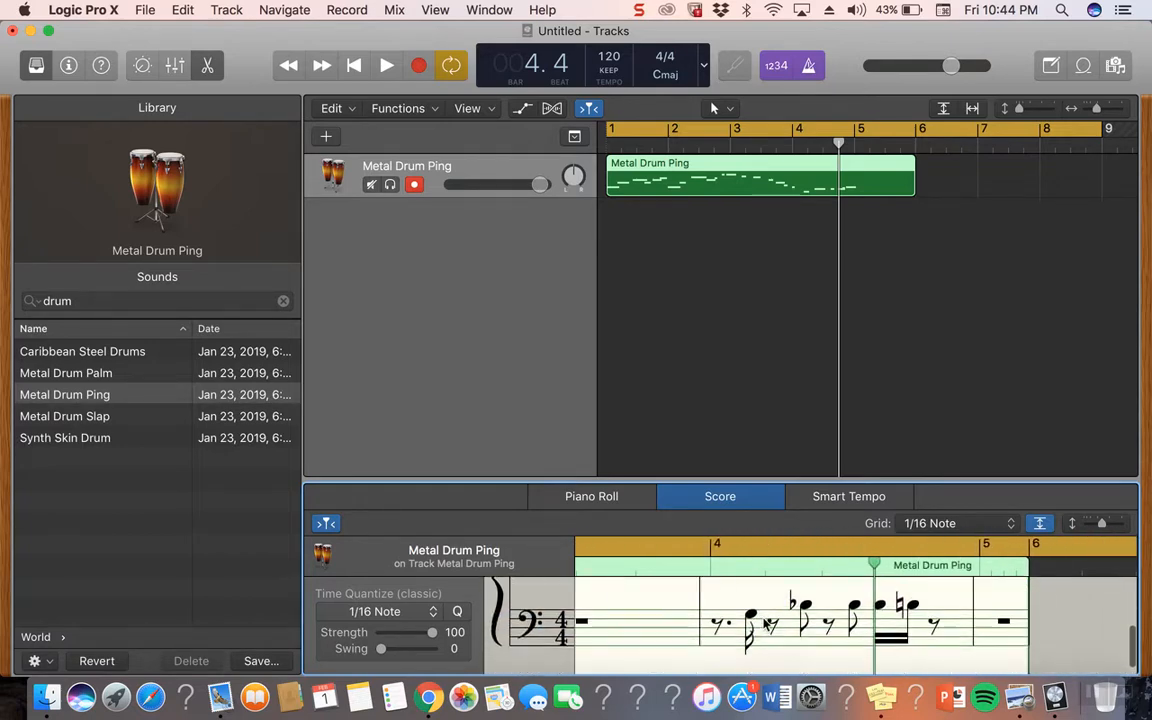
scroll(763, 625, "up", 3)
scroll(763, 625, "down", 3)
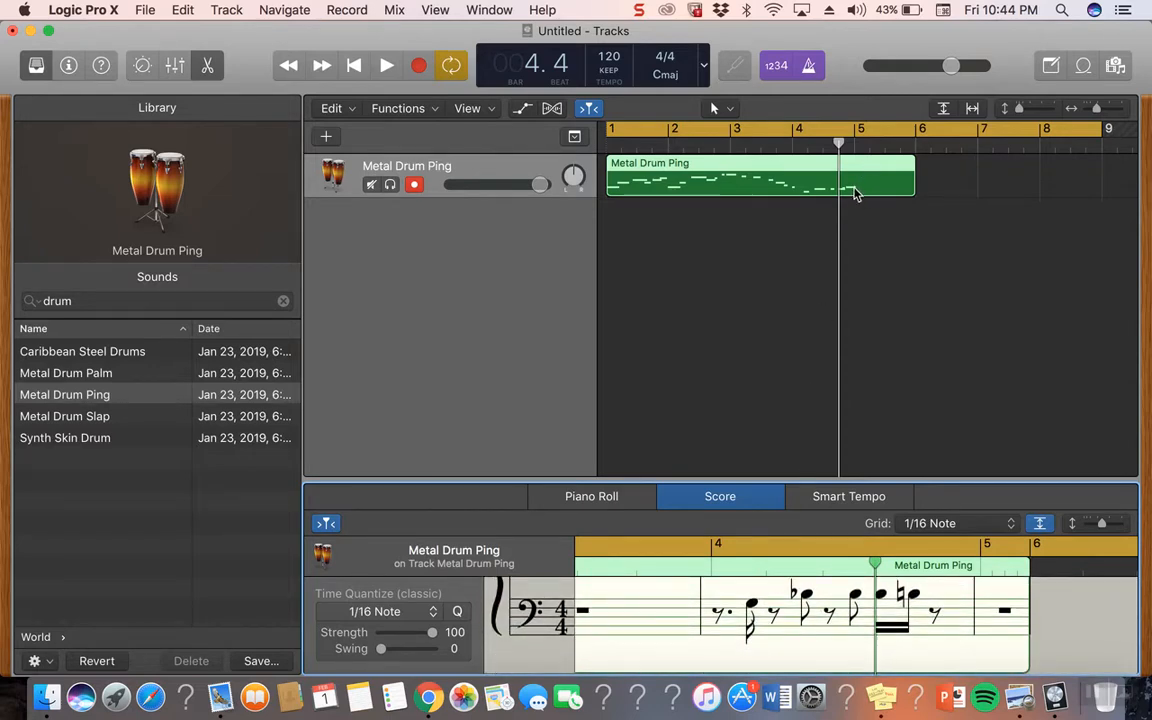
scroll(867, 622, "right", 1)
scroll(867, 622, "down", 1)
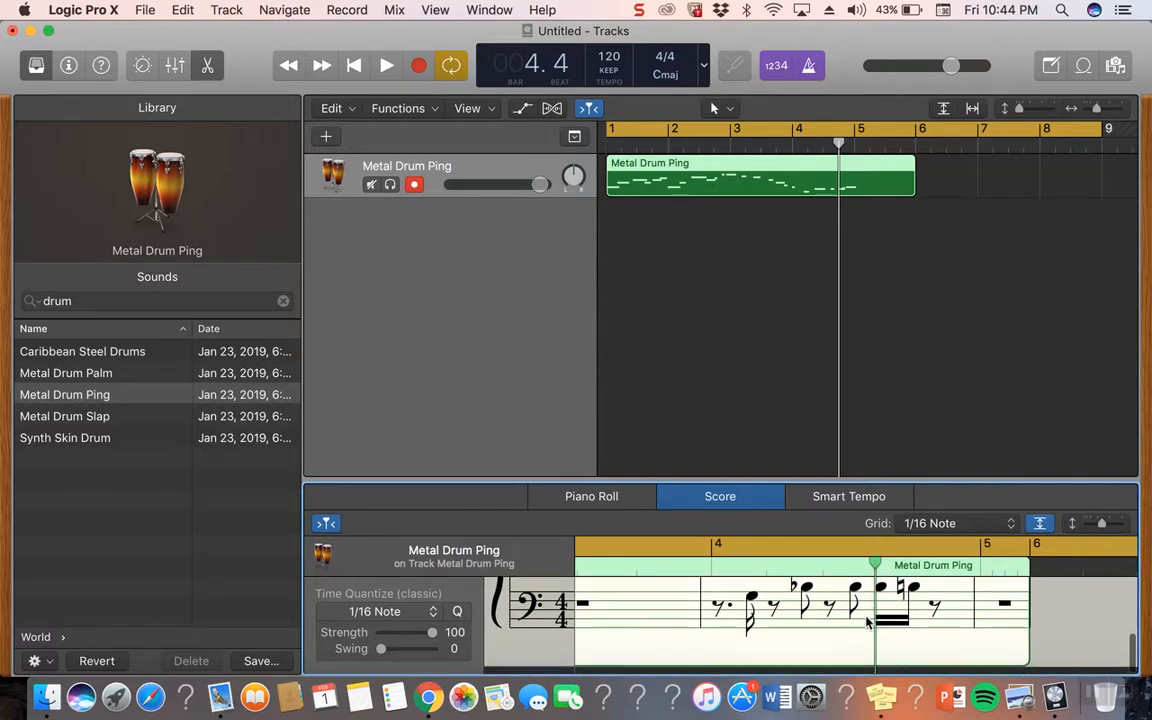
scroll(867, 622, "up", 3)
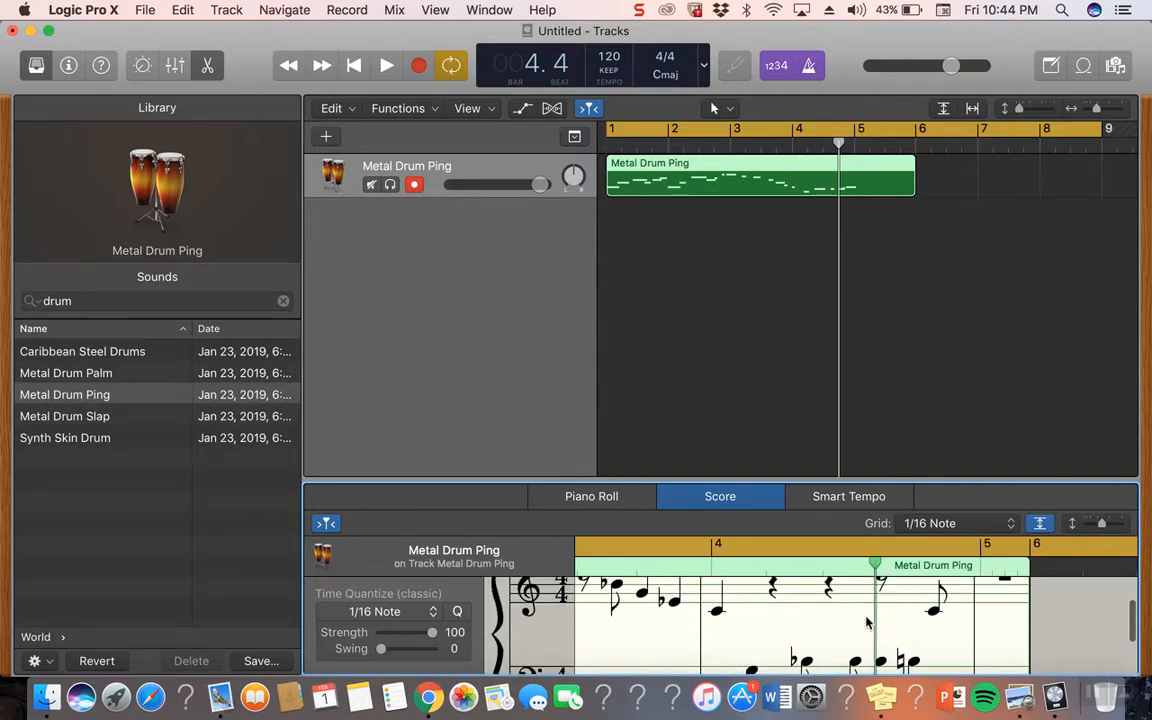
Step: Select the last treble note of bar 4 in the score and examine the rest that follows in bar 5
left_click_drag(935, 647, 935, 645)
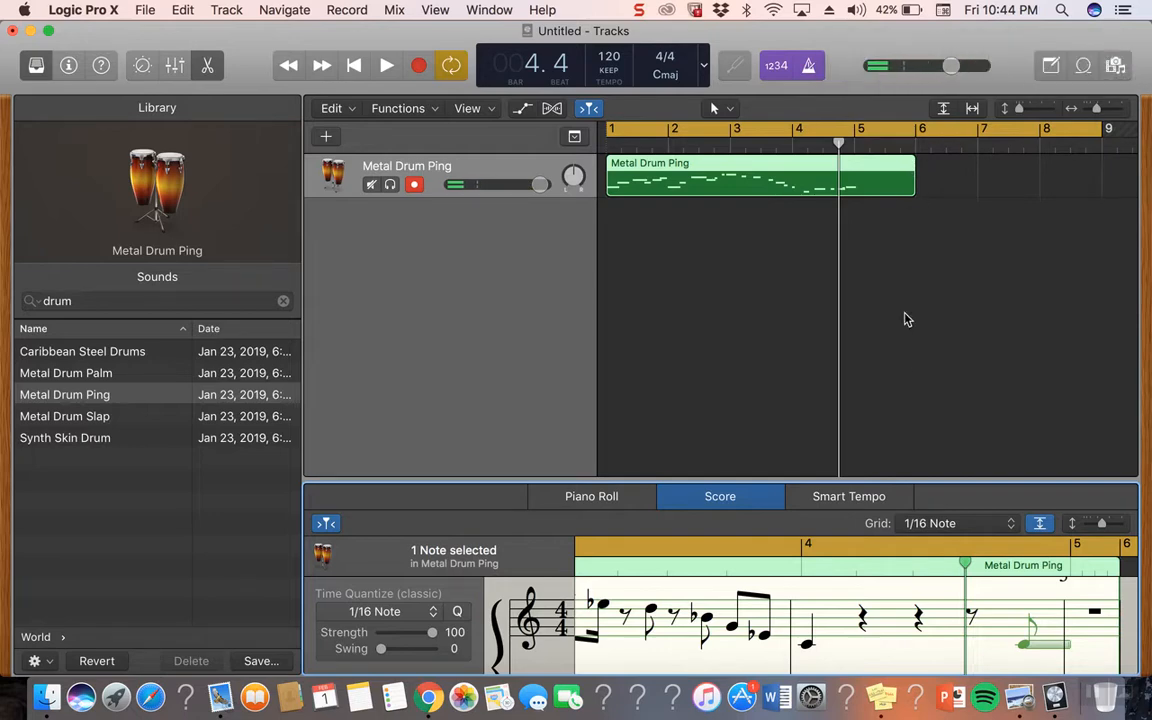
scroll(1020, 600, "right", 2)
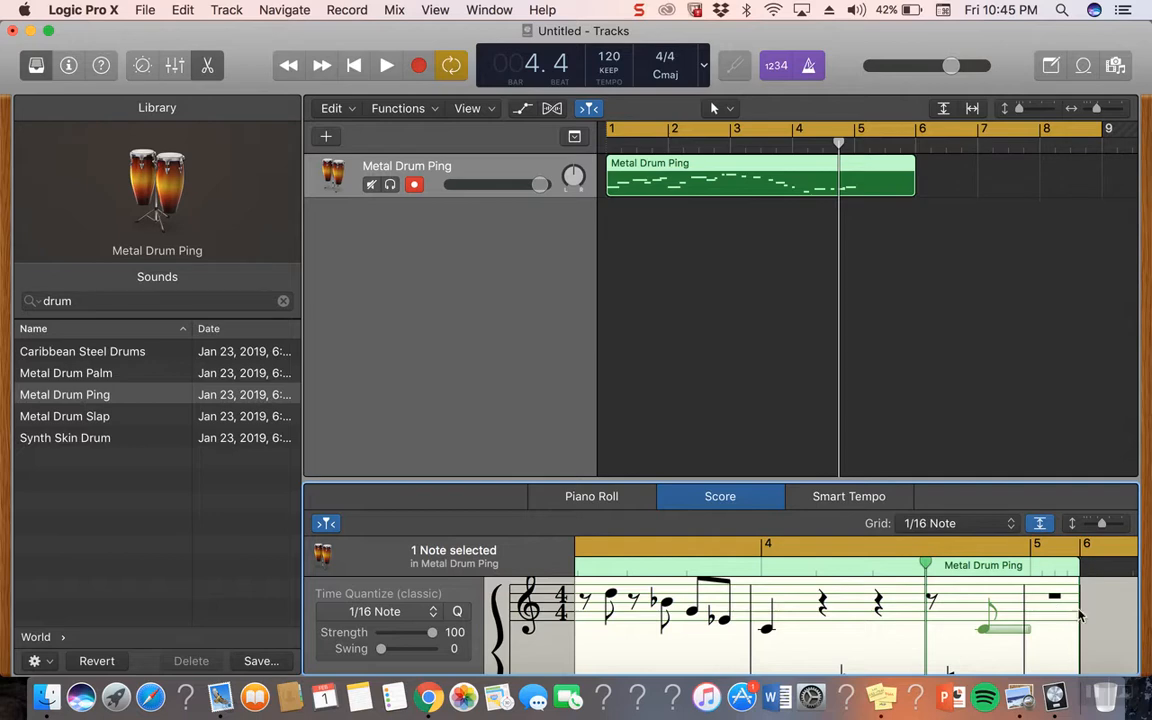
left_click(1058, 605)
scroll(1057, 599, "down", 5)
scroll(1057, 599, "up", 5)
Step: Trim the end of the Metal Drum Ping region to just past the start of bar 5 and play it back
left_click(842, 142)
mouse_move(840, 142)
left_mouse_down()
mouse_move(872, 142)
mouse_move(862, 142)
left_mouse_up()
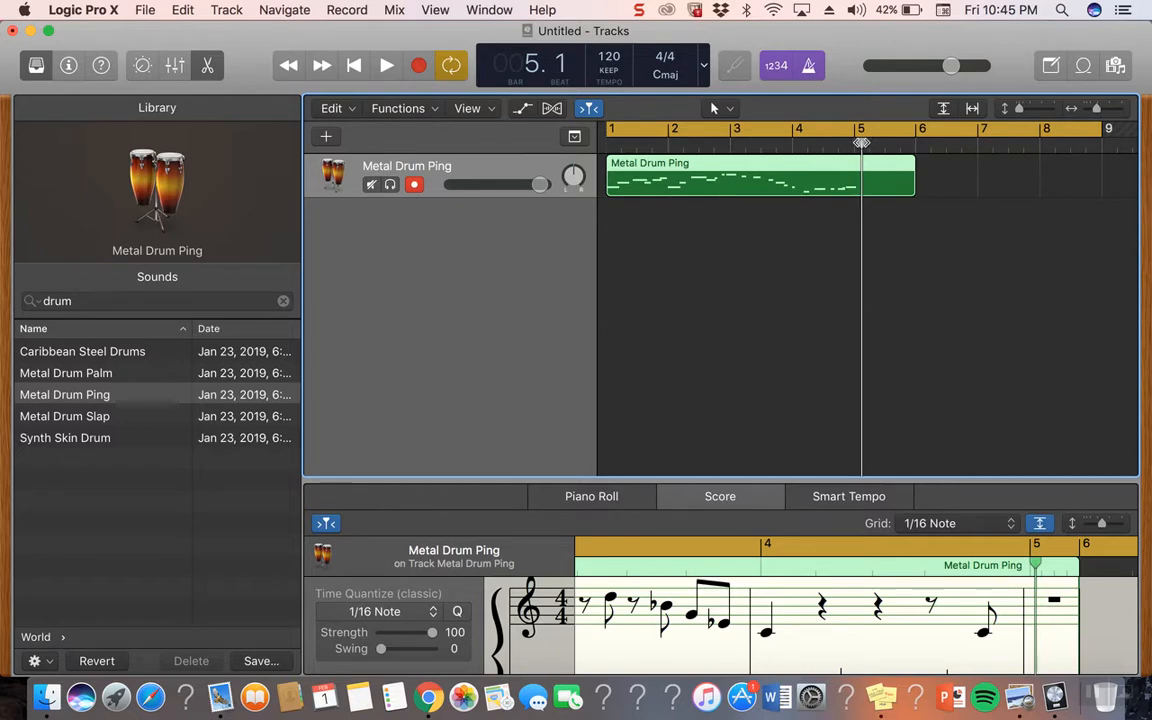
left_click_drag(913, 178, 846, 142)
key("space")
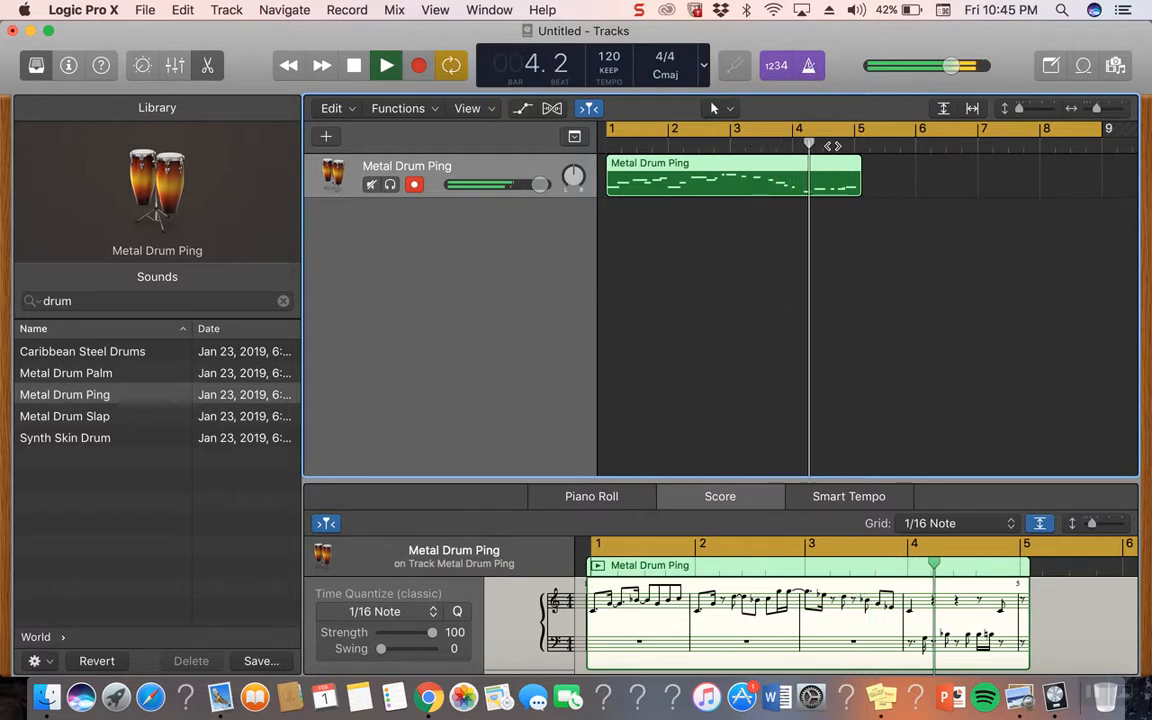
key("space")
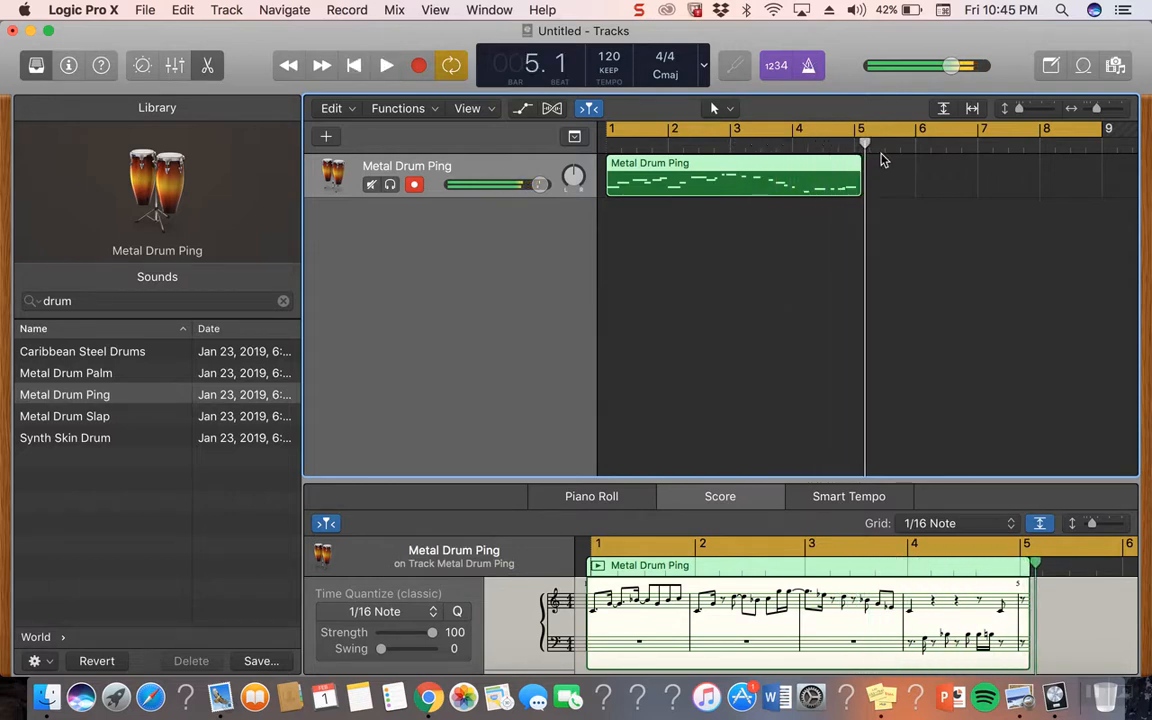
Step: Shorten the Metal Drum Ping region to end exactly at bar 5 and audition its start and ending
left_click_drag(864, 146, 854, 146)
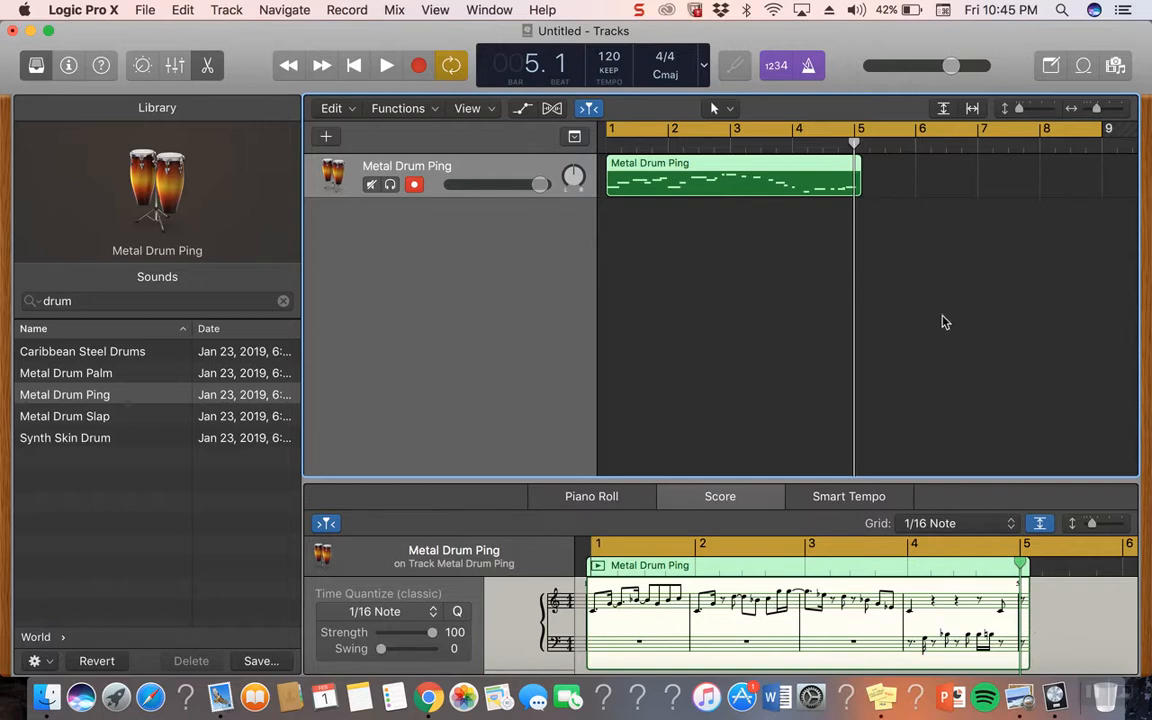
left_click_drag(857, 178, 799, 148)
key("space")
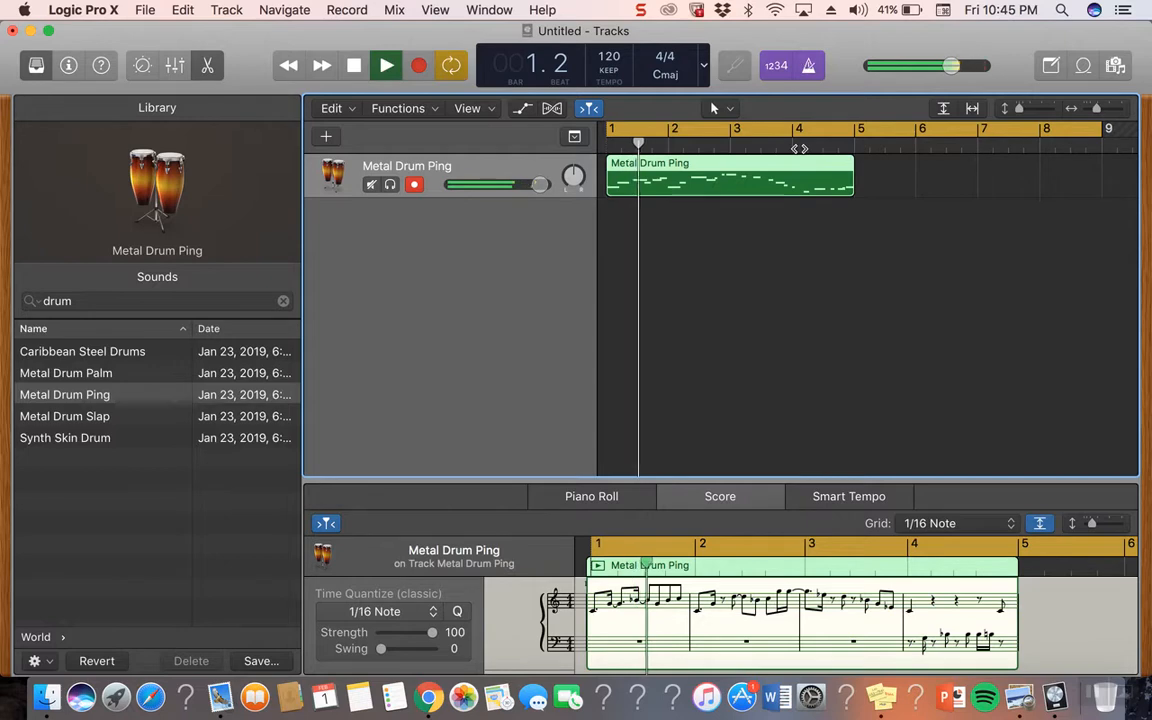
key("space")
left_click_drag(646, 148, 747, 145)
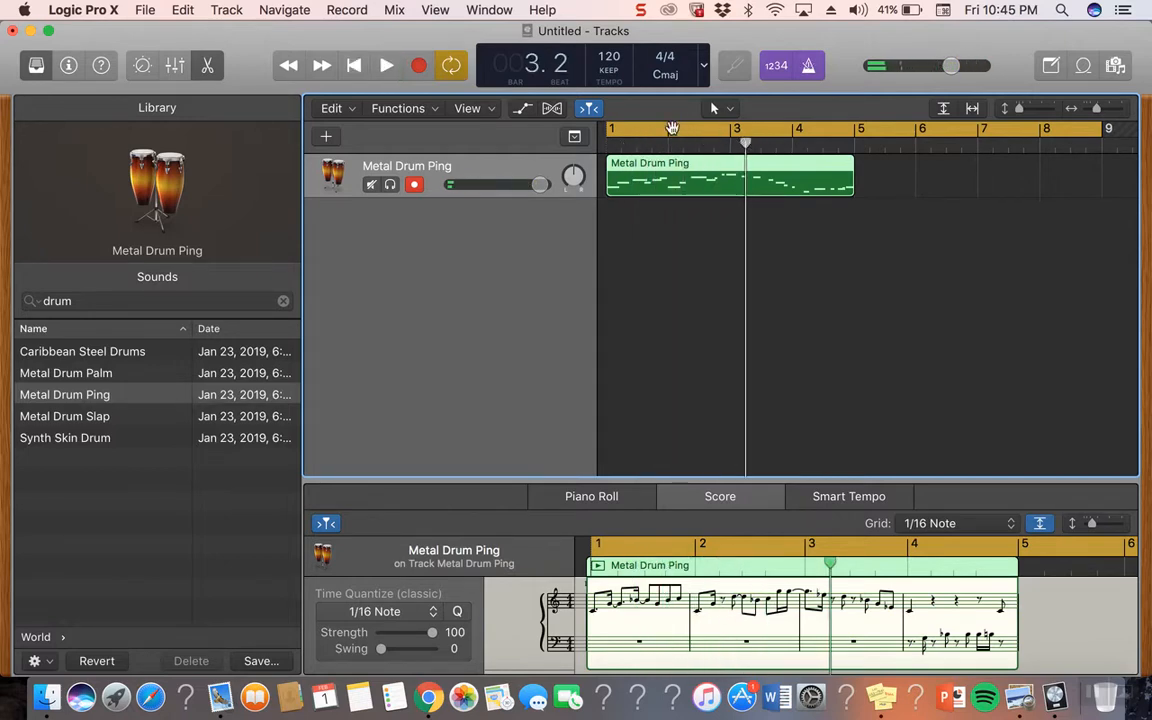
key("space")
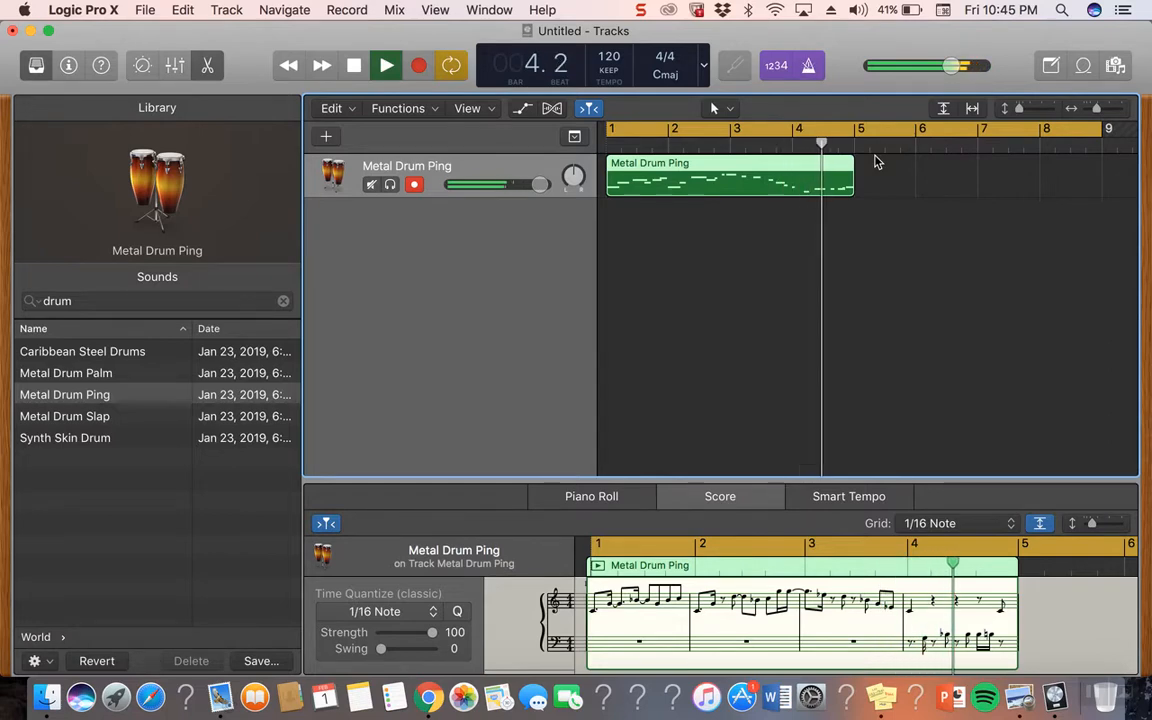
key("space")
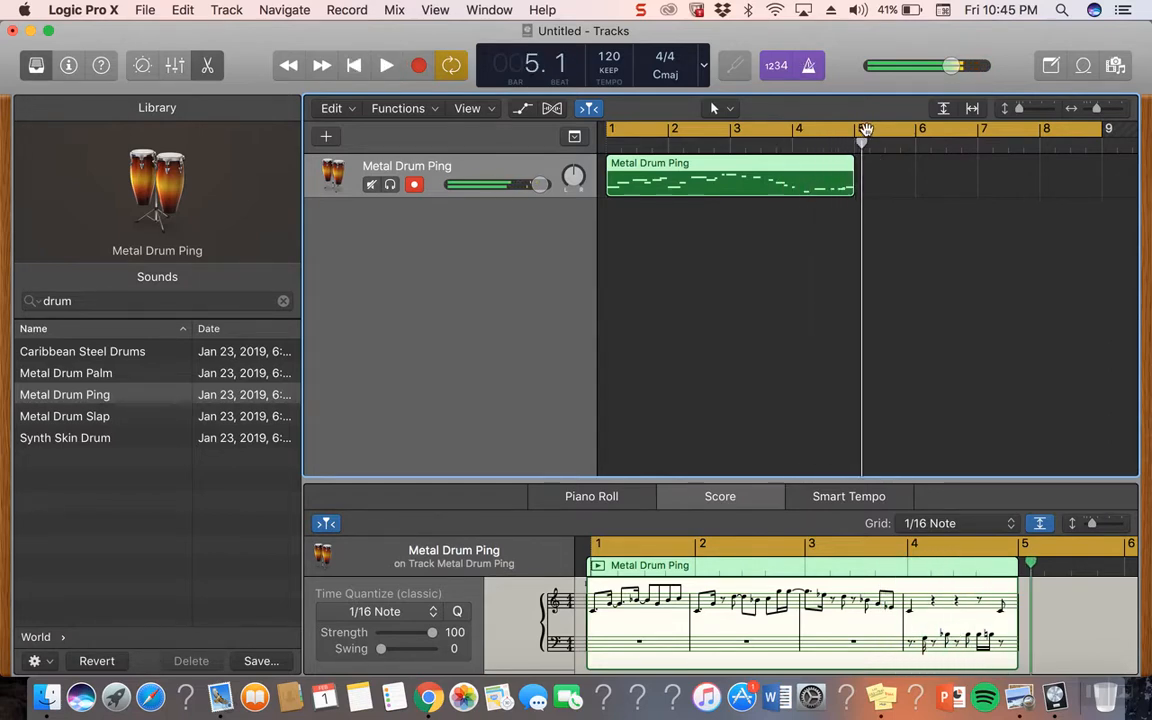
Step: Place the playhead at bar 4 beat 4 and turn on looping for the shortened Metal Drum Ping region
left_click_drag(862, 143, 840, 143)
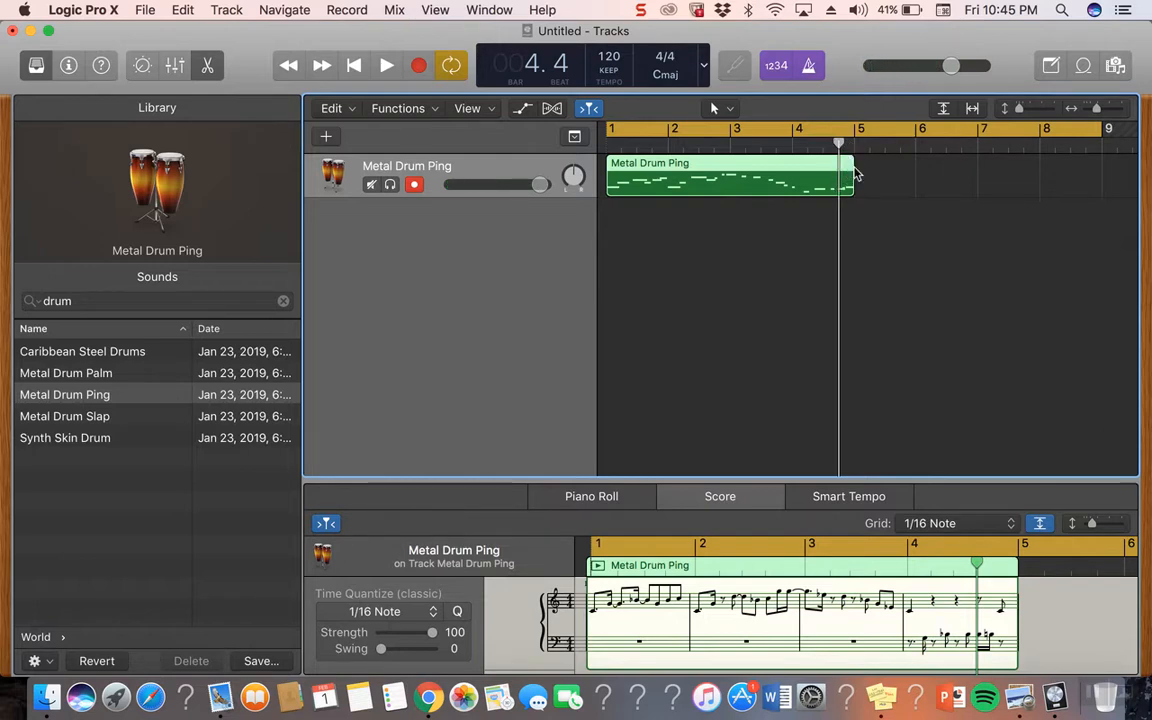
mouse_move(840, 143)
left_mouse_down()
mouse_move(855, 147)
mouse_move(838, 147)
left_mouse_up()
right_click(810, 163)
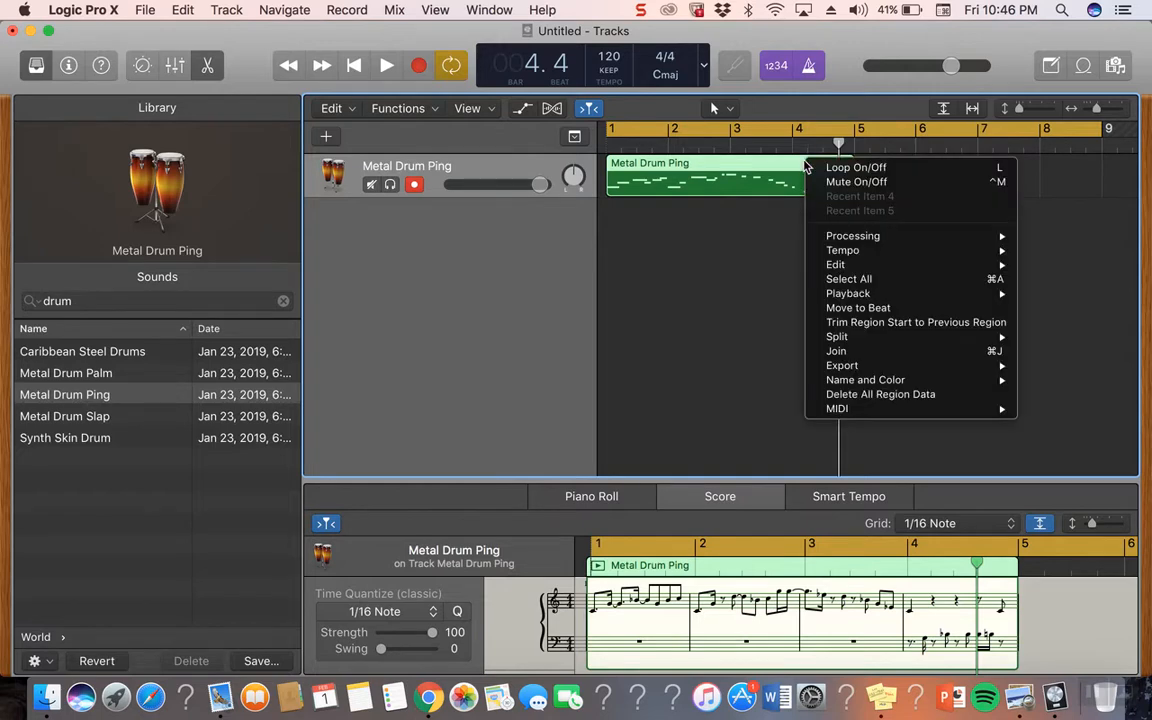
left_click(855, 167)
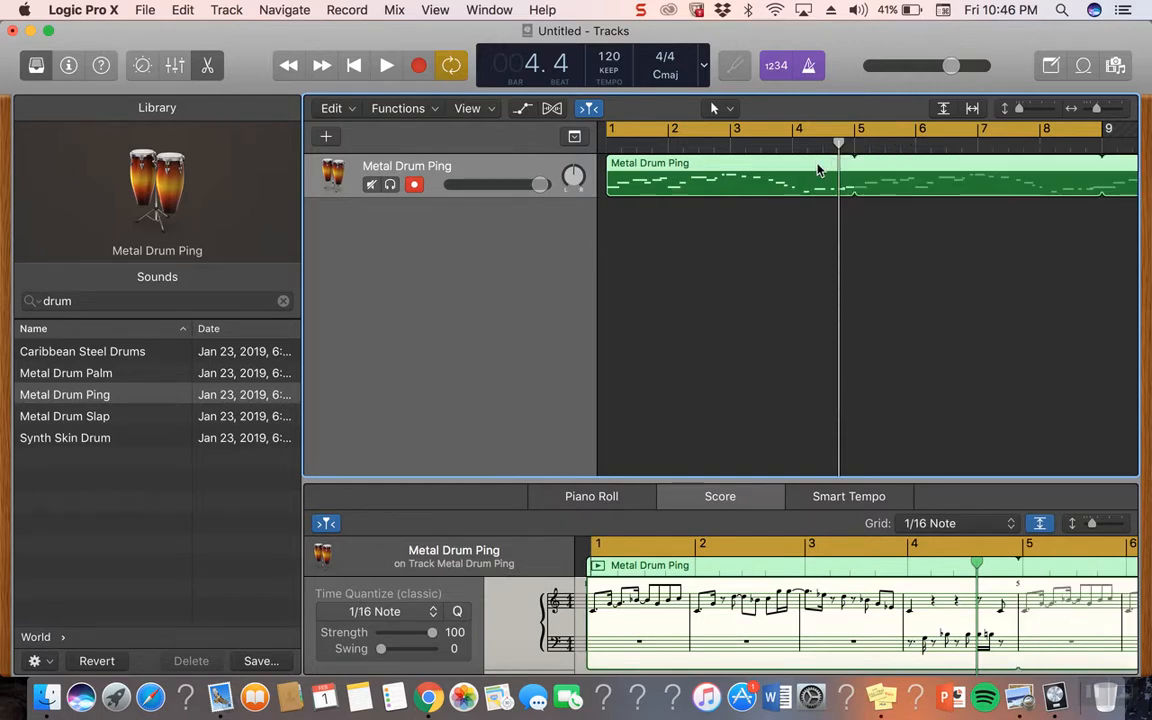
Step: Play the looped region from bar 1 through bar 8 to check the transition between repeats
left_click_drag(838, 150, 784, 162)
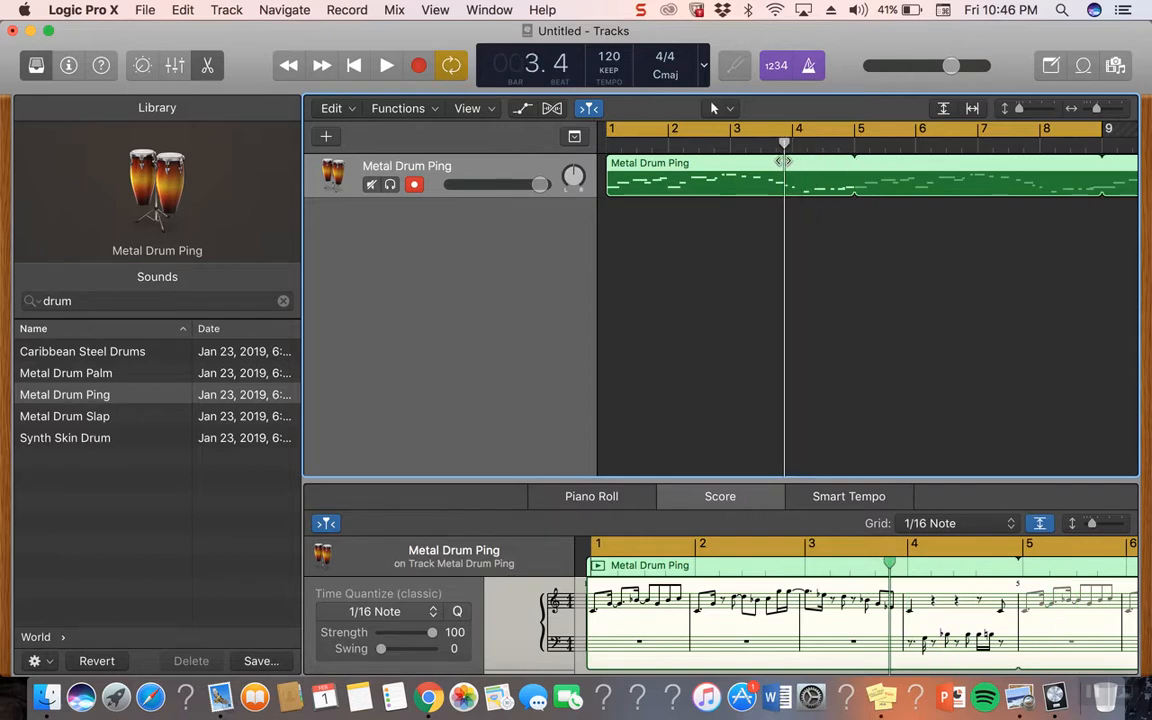
key("Return")
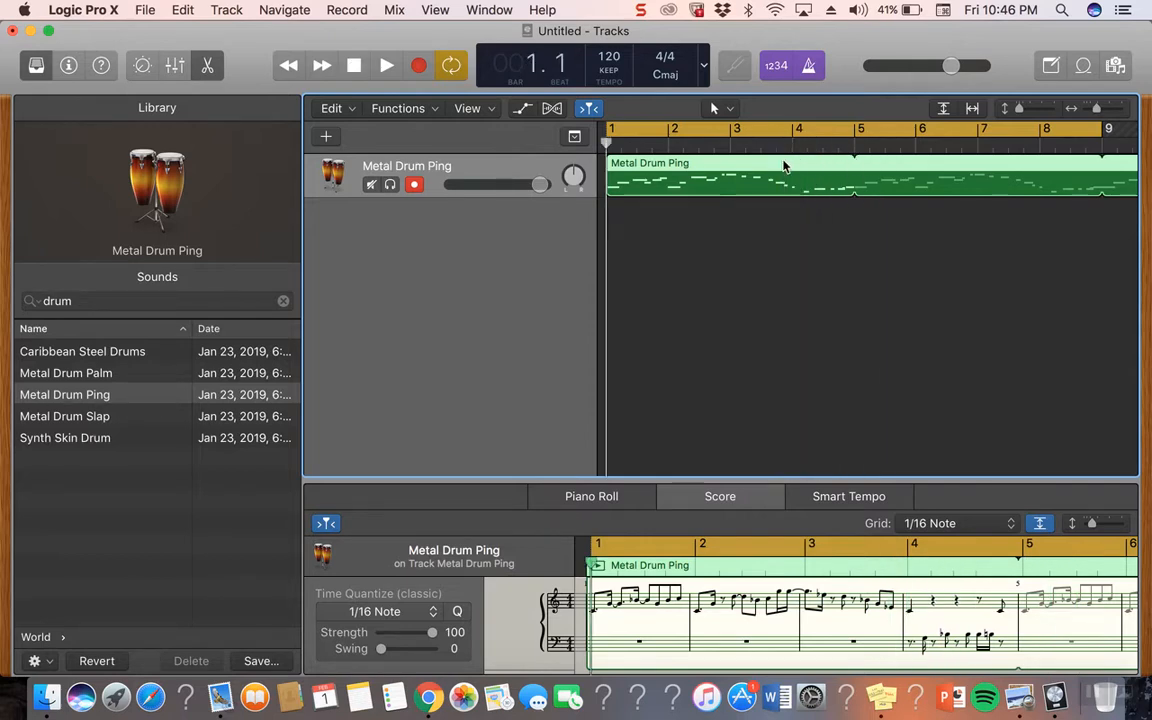
key("space")
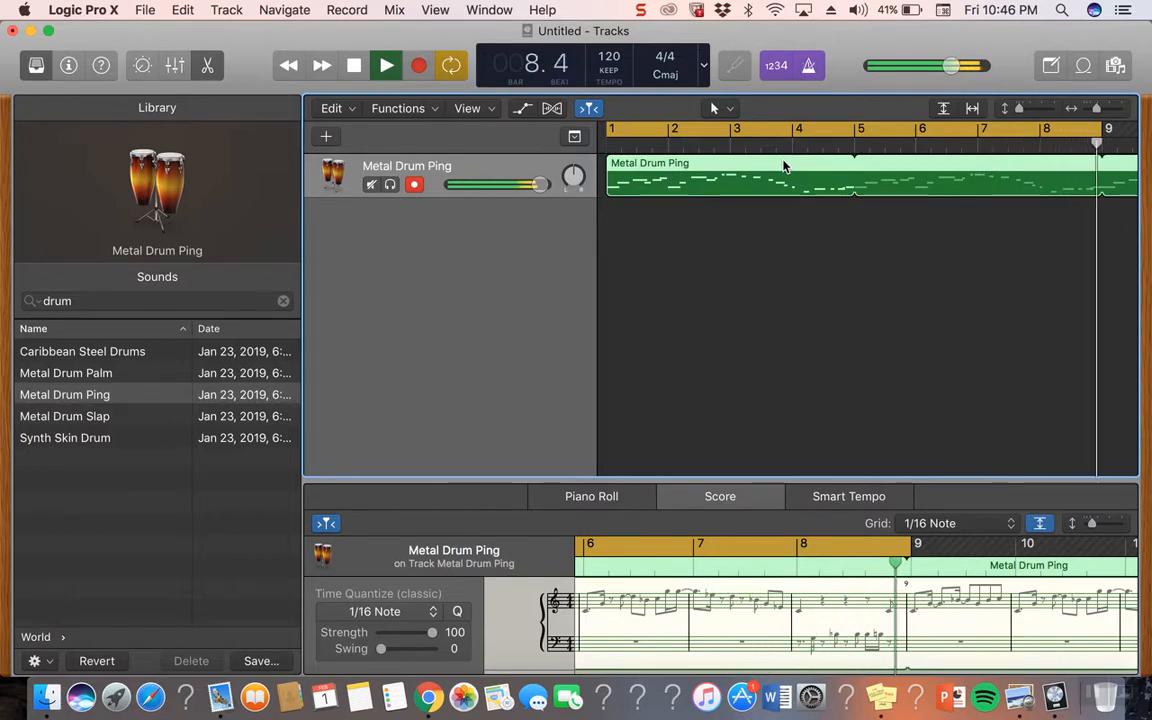
key("space")
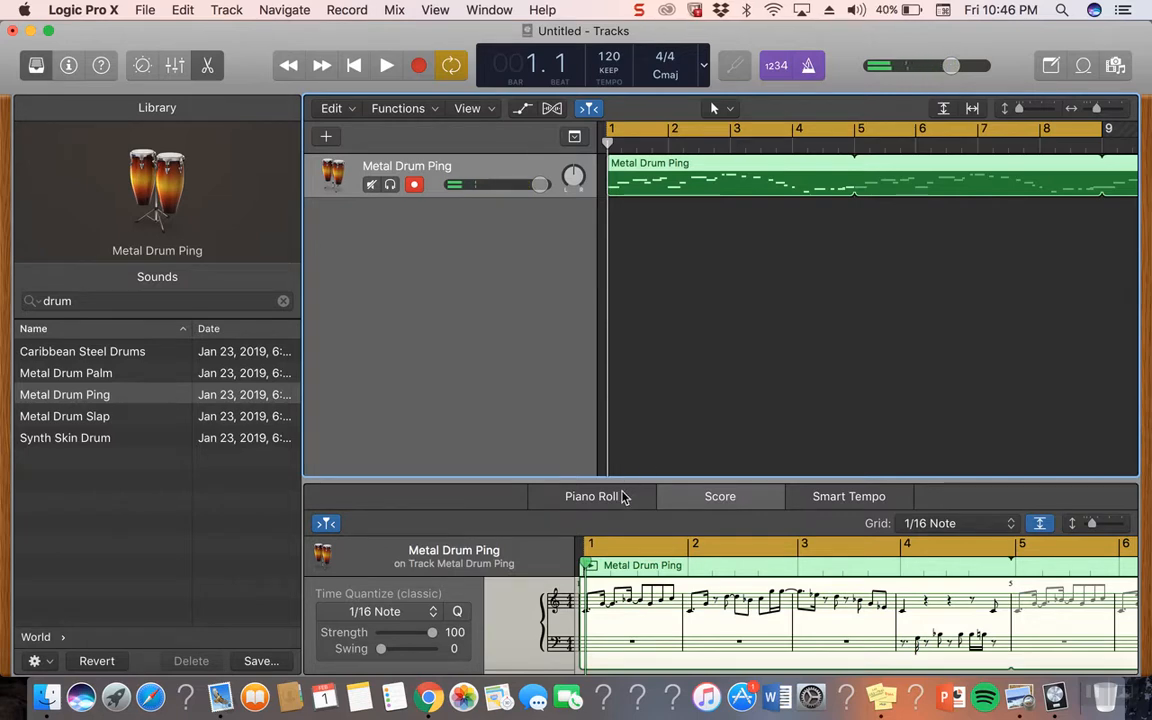
Step: Open the Smart Tempo editor for the Metal Drum Ping region
left_click(818, 500)
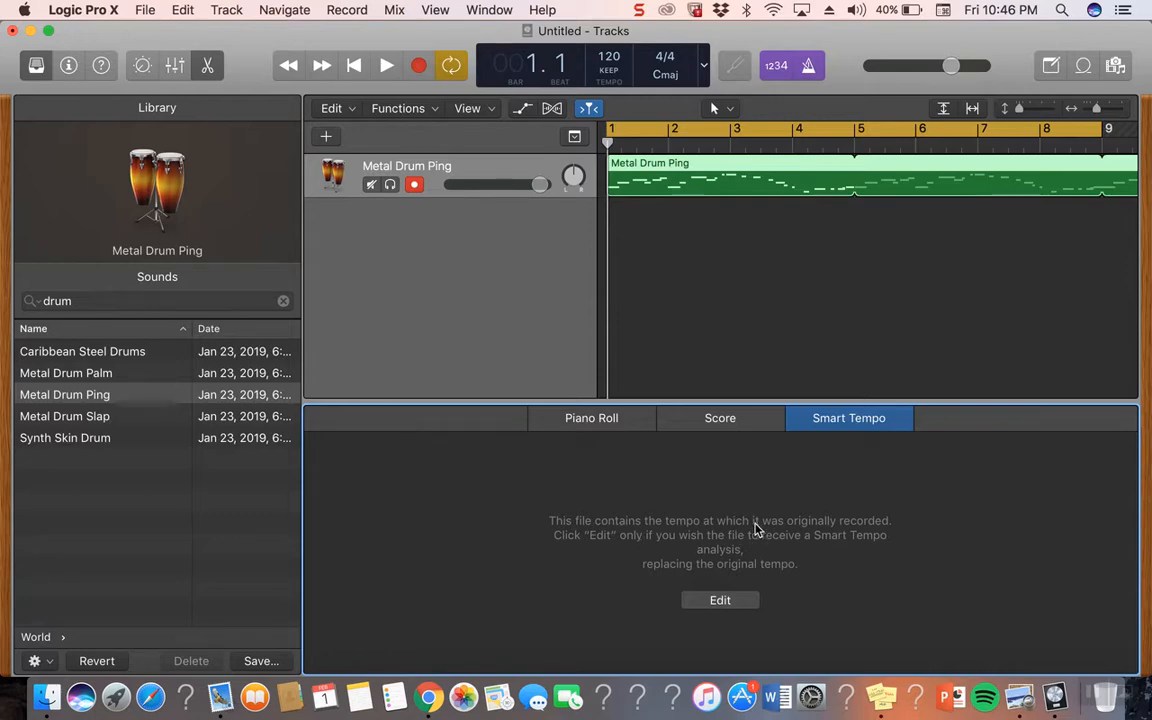
Step: View the Metal Drum Ping region in the Score editor and the Piano Roll, and close the editor area
left_click(733, 420)
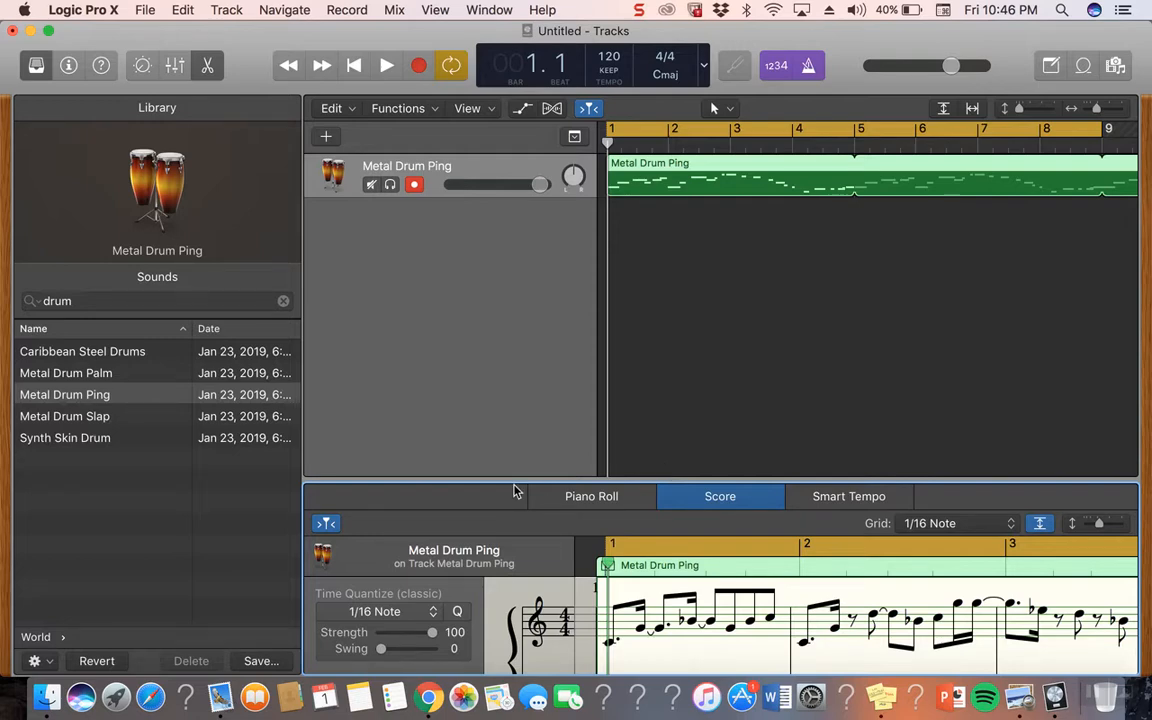
key("p")
key("p")
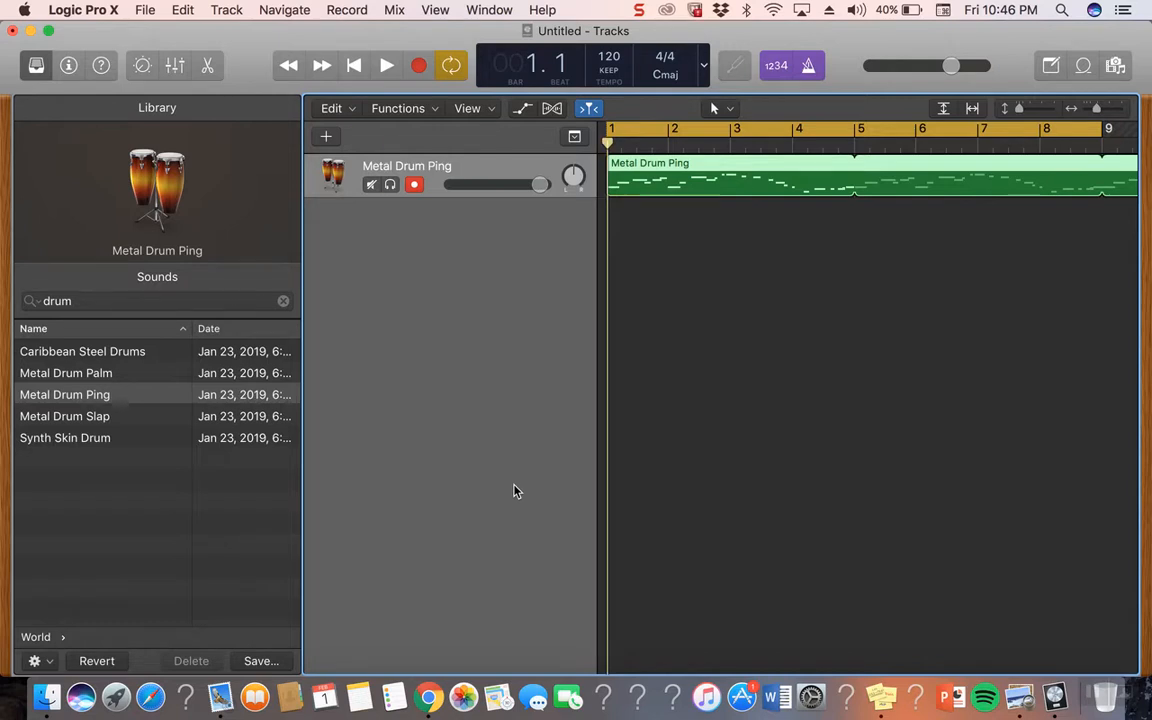
Step: Solo the Metal Drum Ping track and switch the solo back off
key("s")
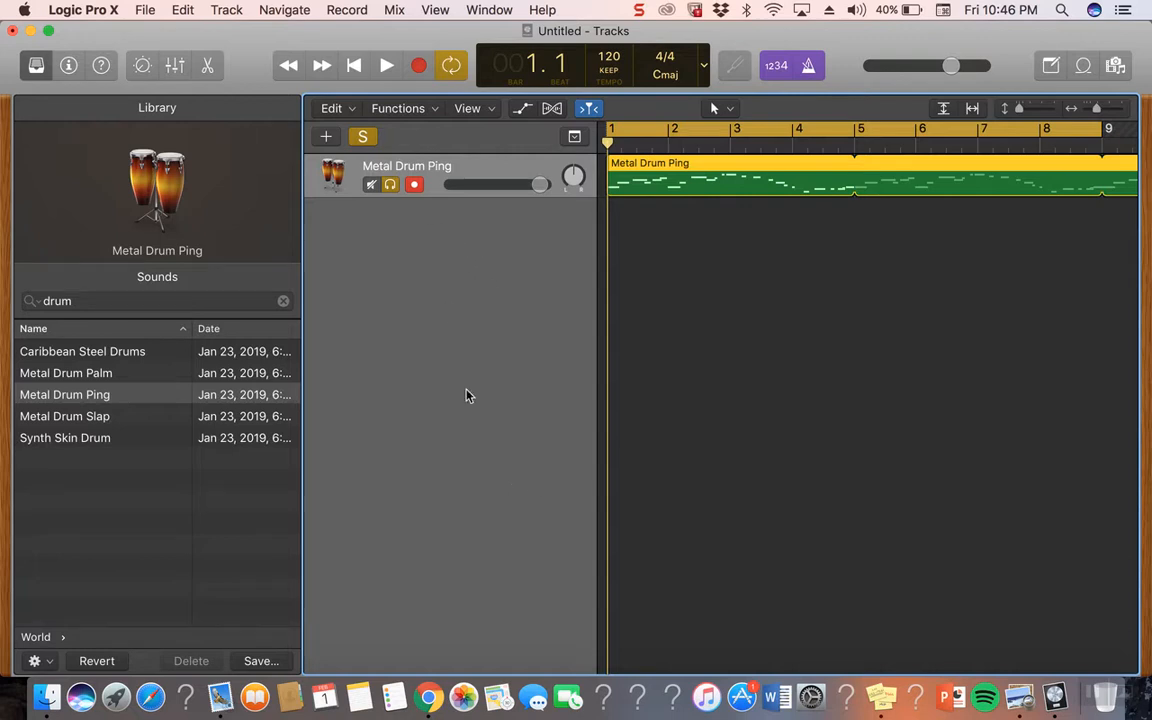
key("s")
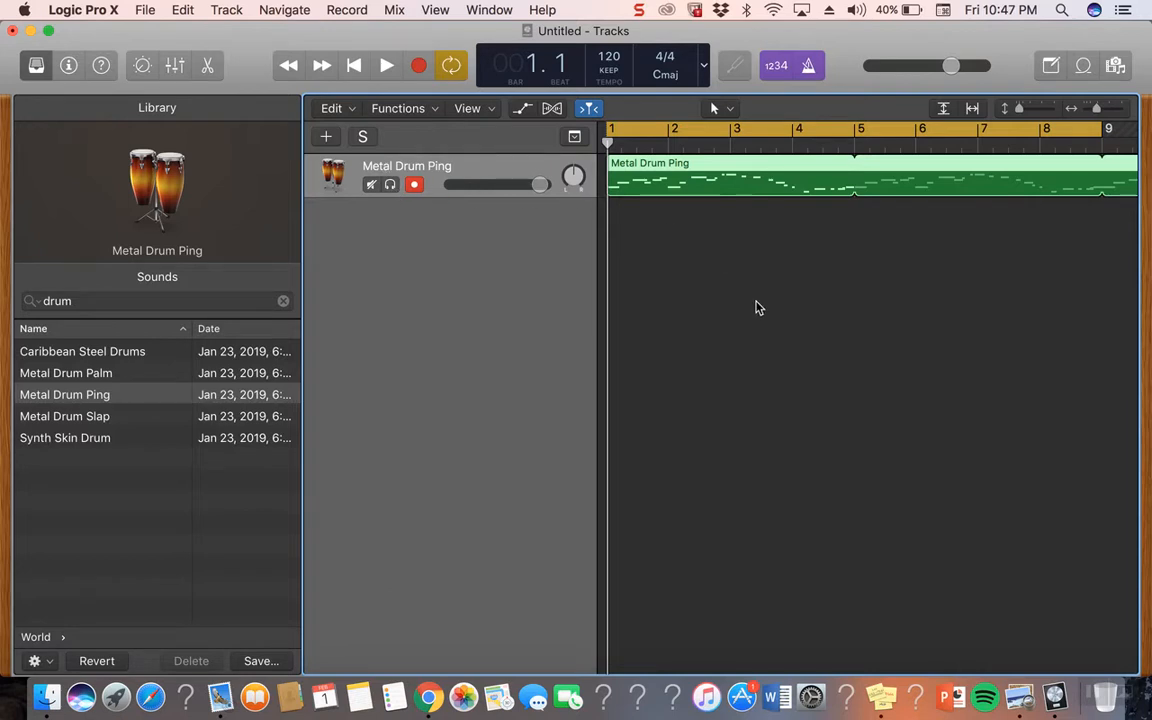
Step: Toggle the editor area open and closed to show the Metal Drum Ping region in the Piano Roll
key("e")
key("e")
key("e")
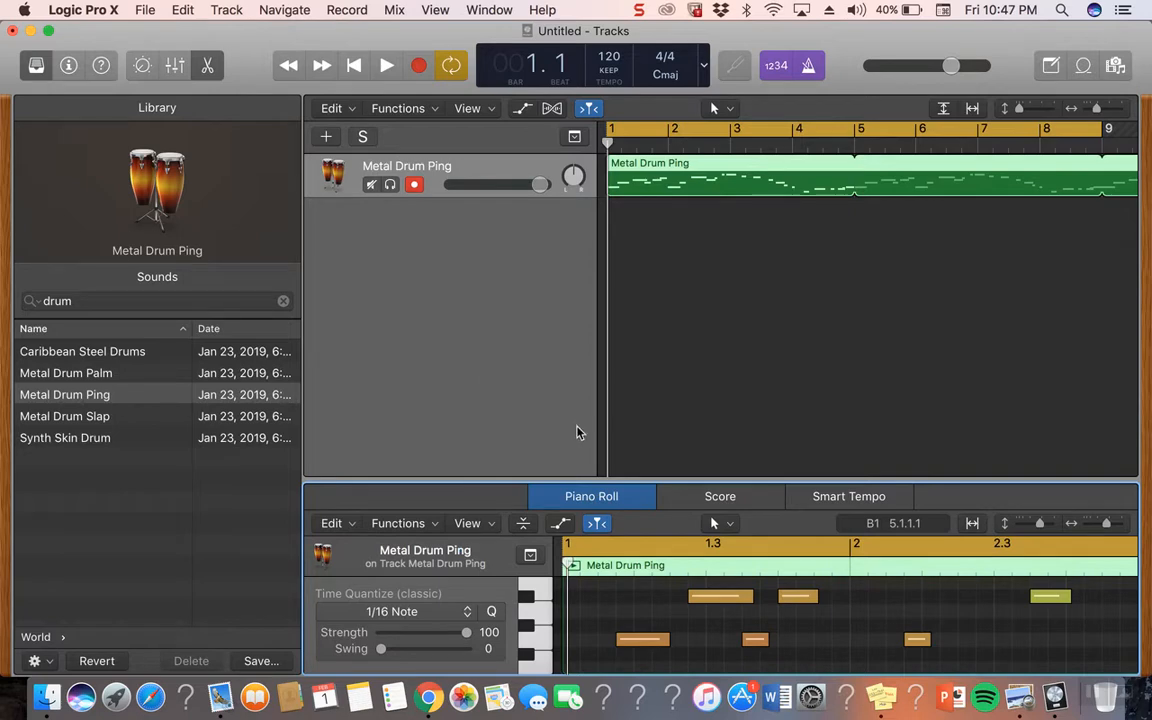
key("e")
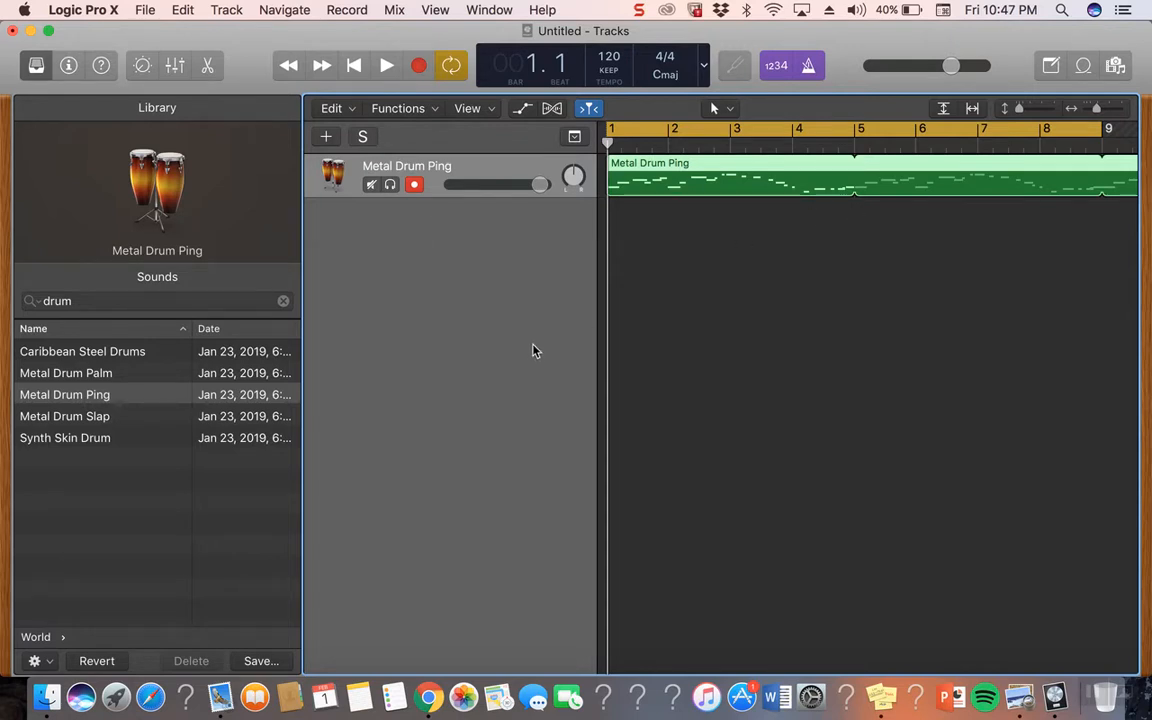
Step: Show the inspector, check the DAW Tour 1 requirements in the syllabus PDF in Preview, and return to Logic Pro X
key("i")
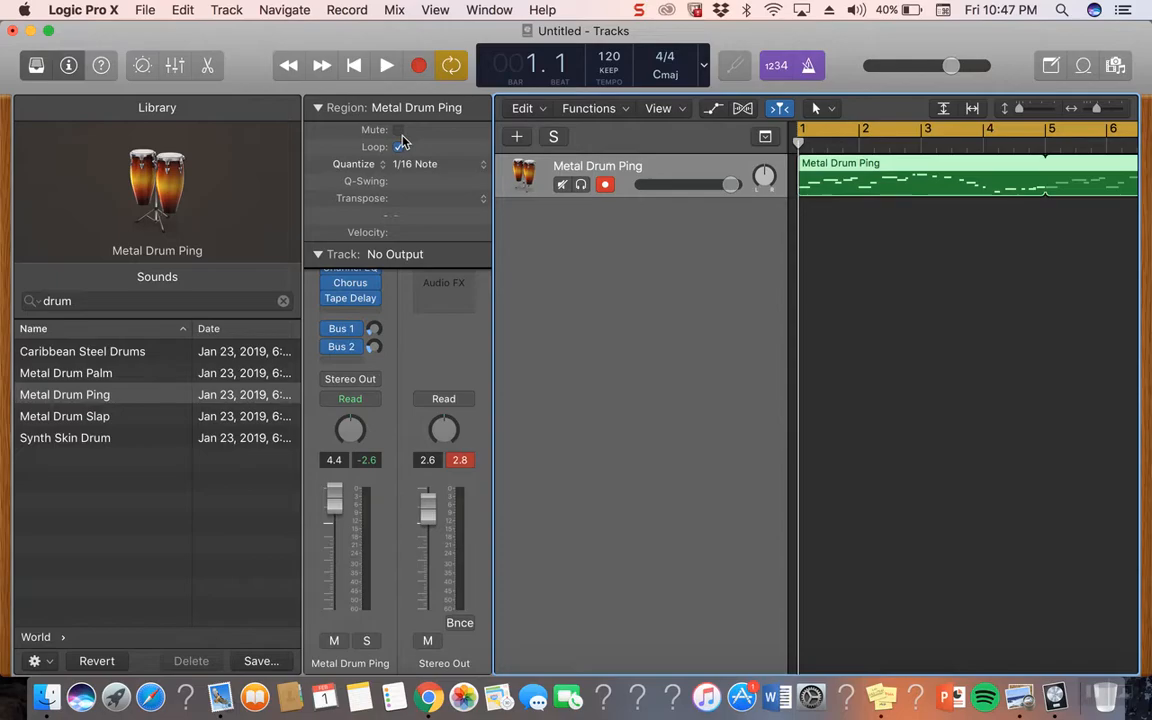
key("ctrl+Up")
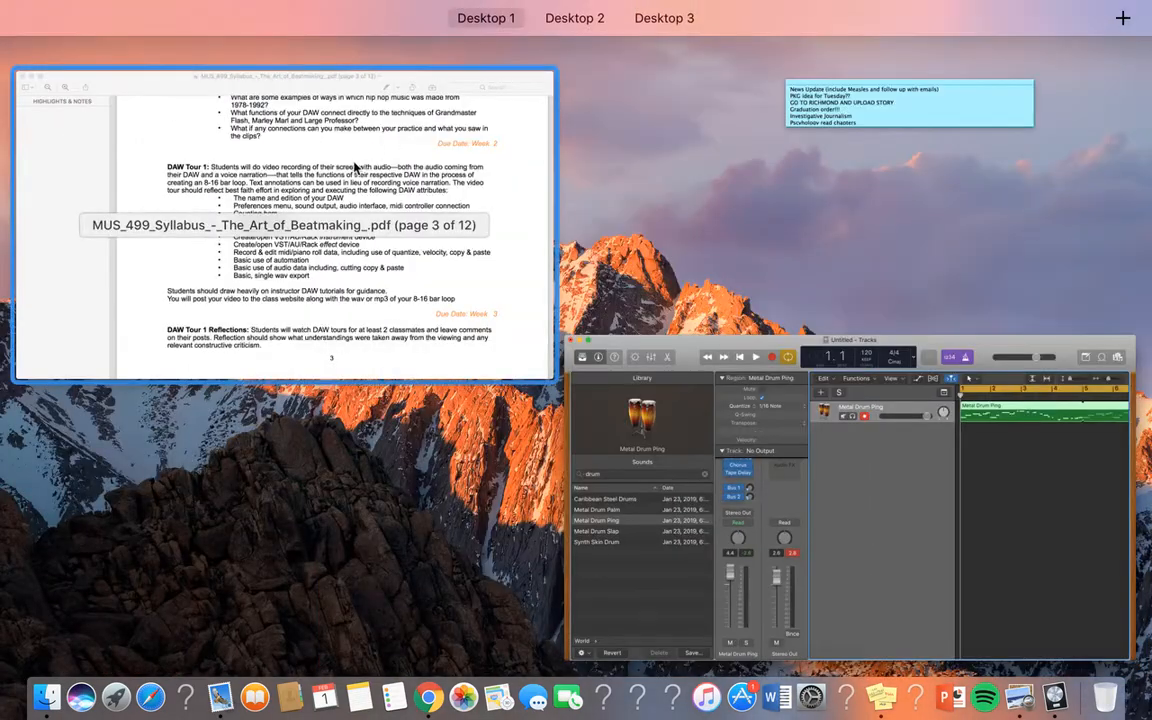
left_click(320, 143)
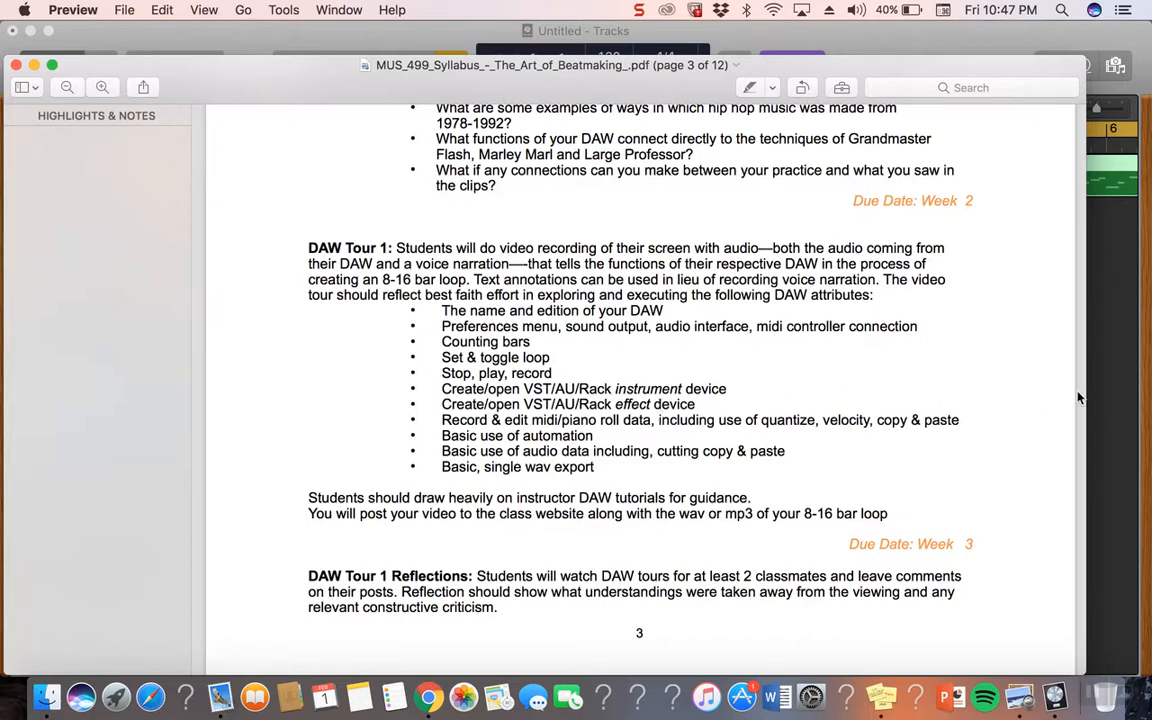
left_click(1121, 405)
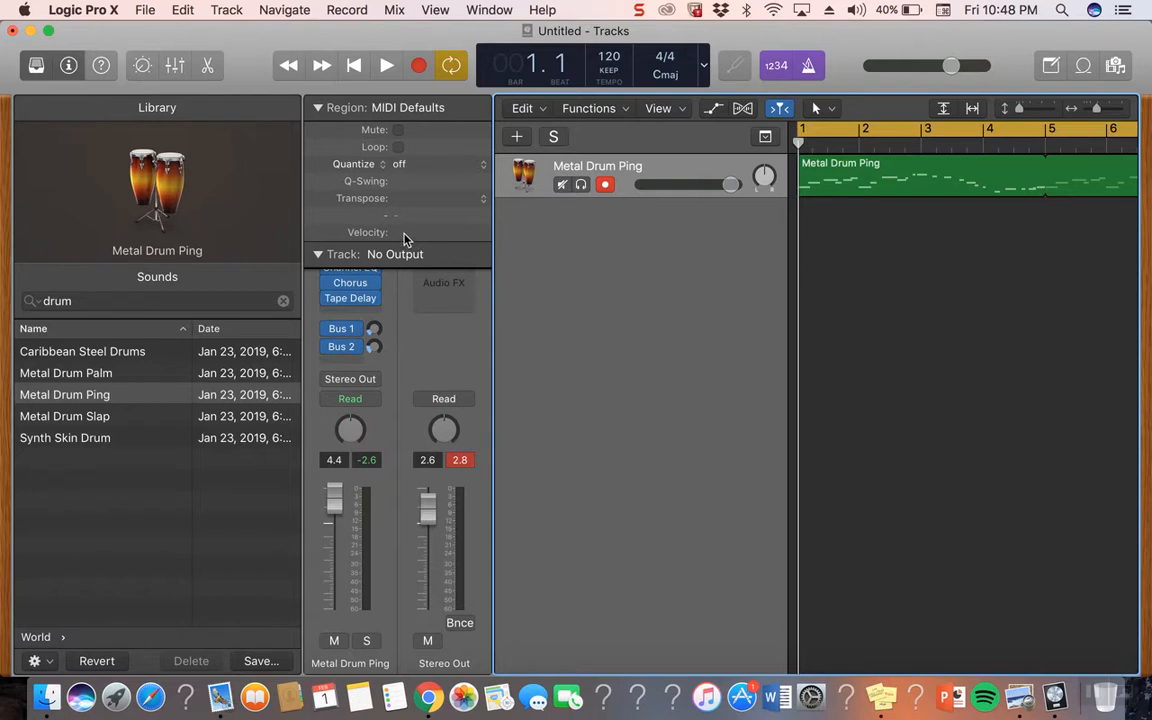
Step: Raise the MIDI Defaults velocity to +64 and on to +99 while playing the loop to hear the change
mouse_move(408, 238)
left_mouse_down()
mouse_move(408, 251)
mouse_move(408, 226)
left_mouse_up()
key("space")
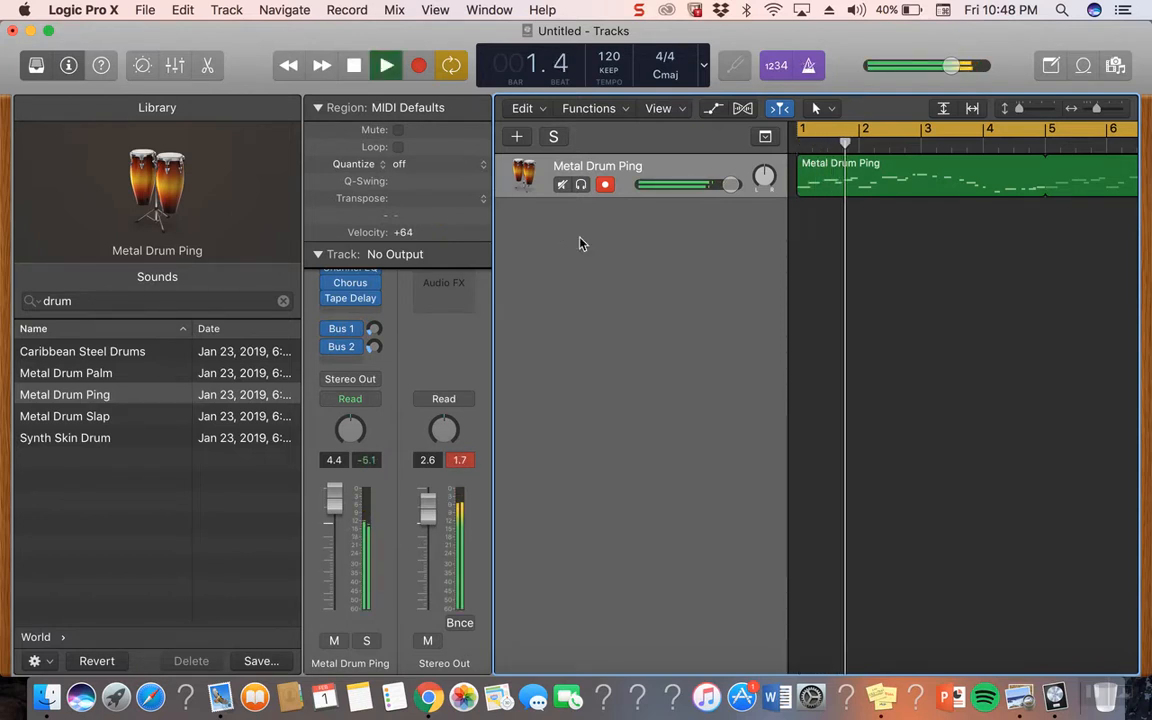
left_click_drag(455, 236, 455, 200)
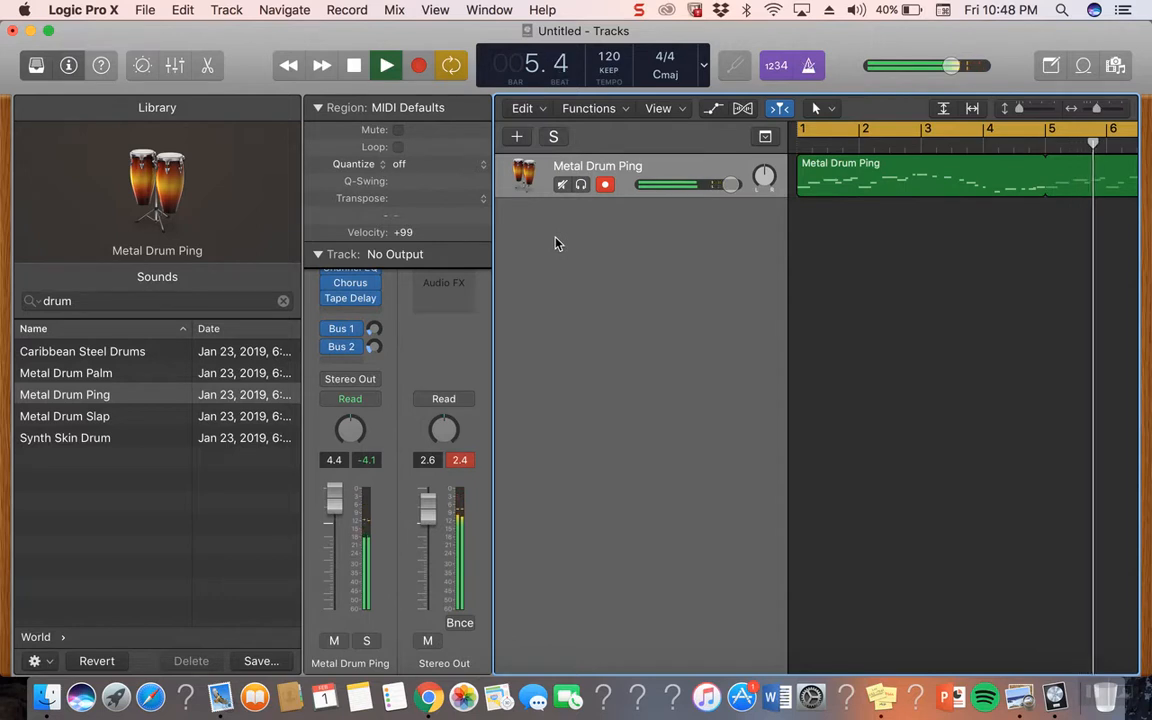
key("space")
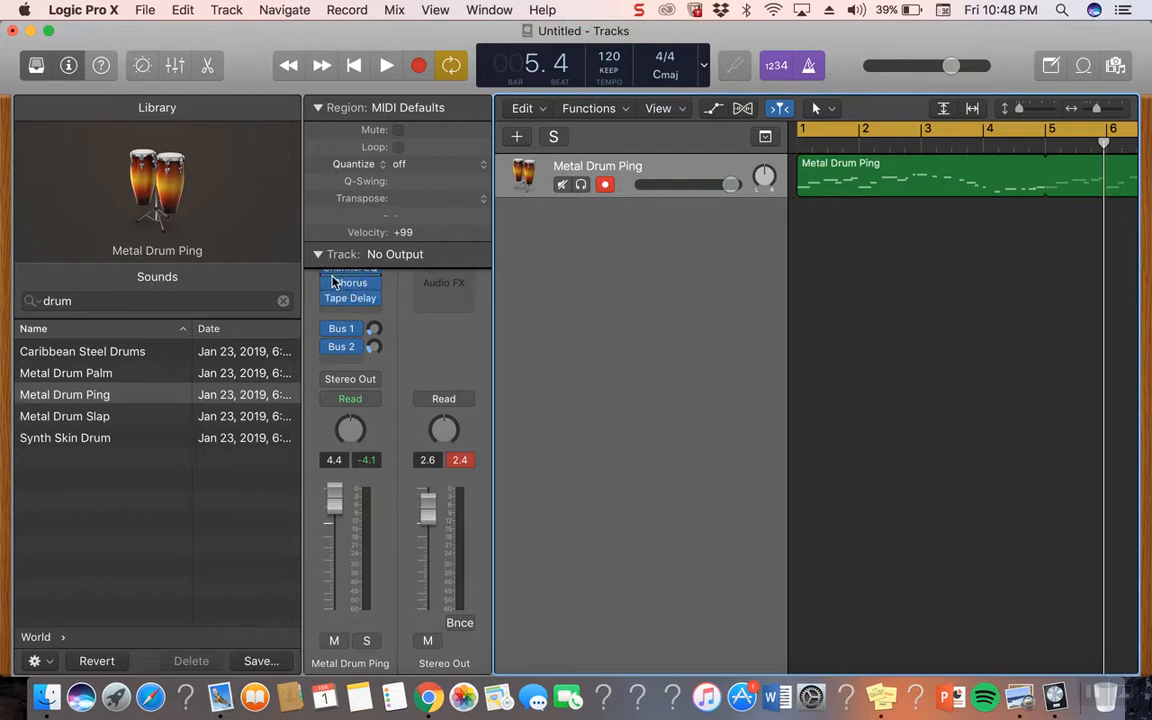
Step: Bypass the Channel EQ, Chorus and Tape Delay effects and the Bus 1 and Bus 2 sends on the Metal Drum Ping channel
mouse_move(325, 300)
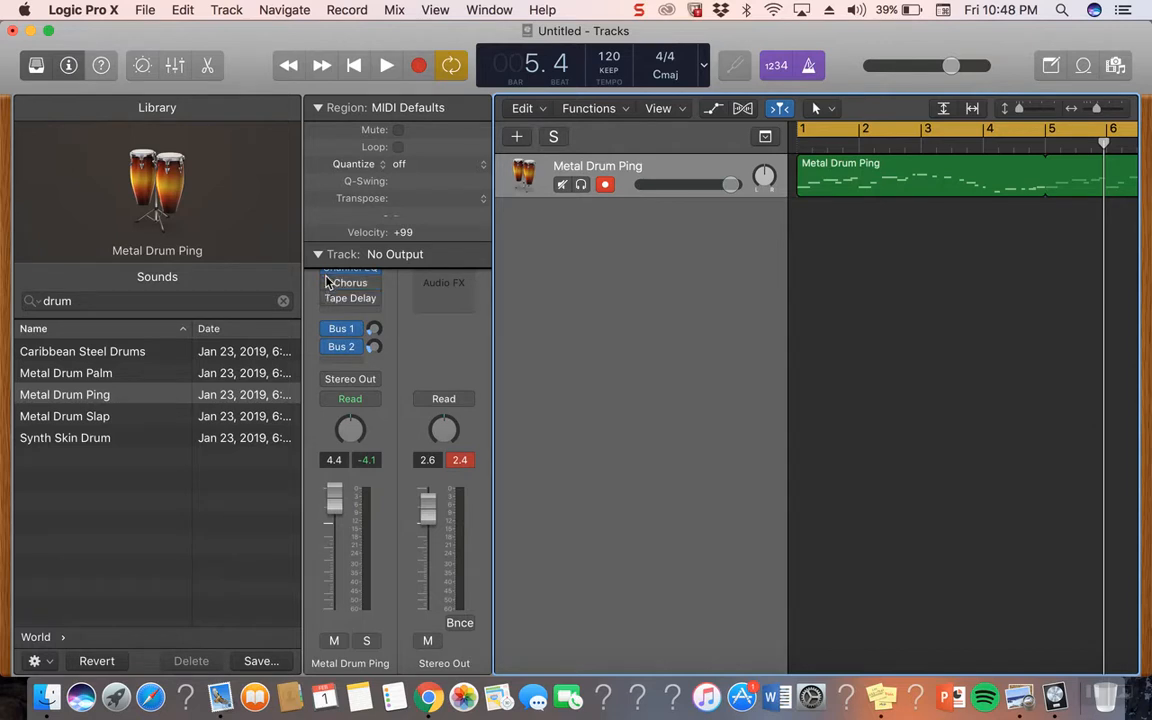
left_click(318, 107)
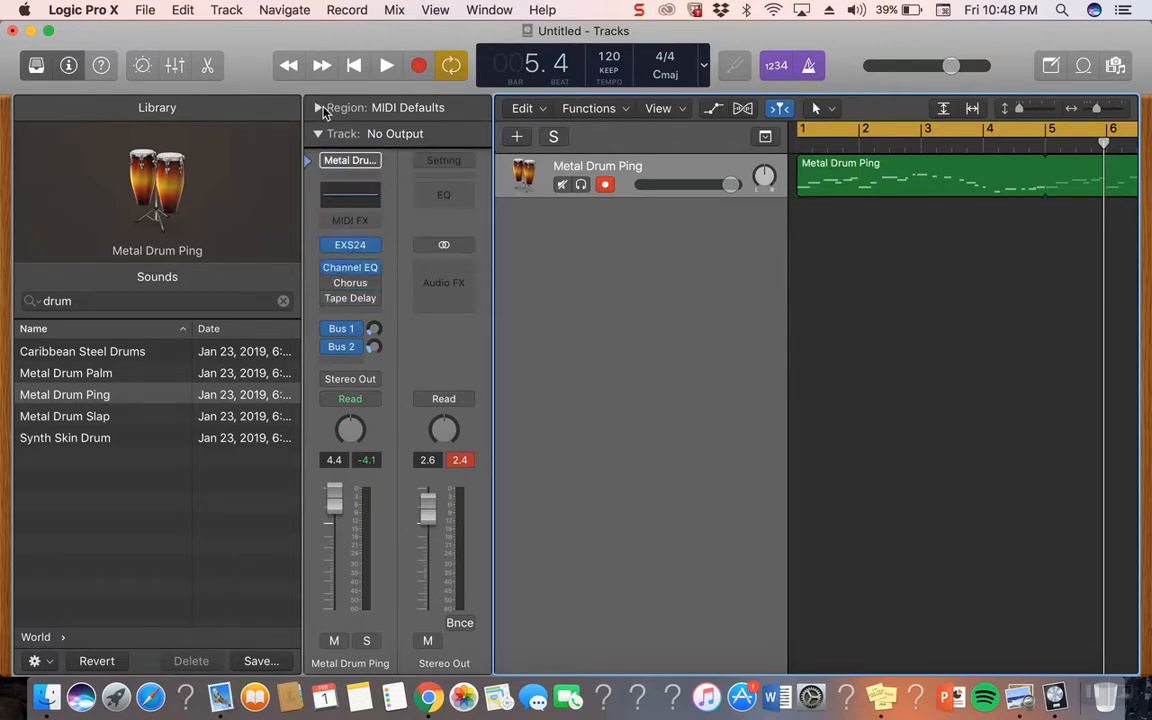
left_click(328, 267)
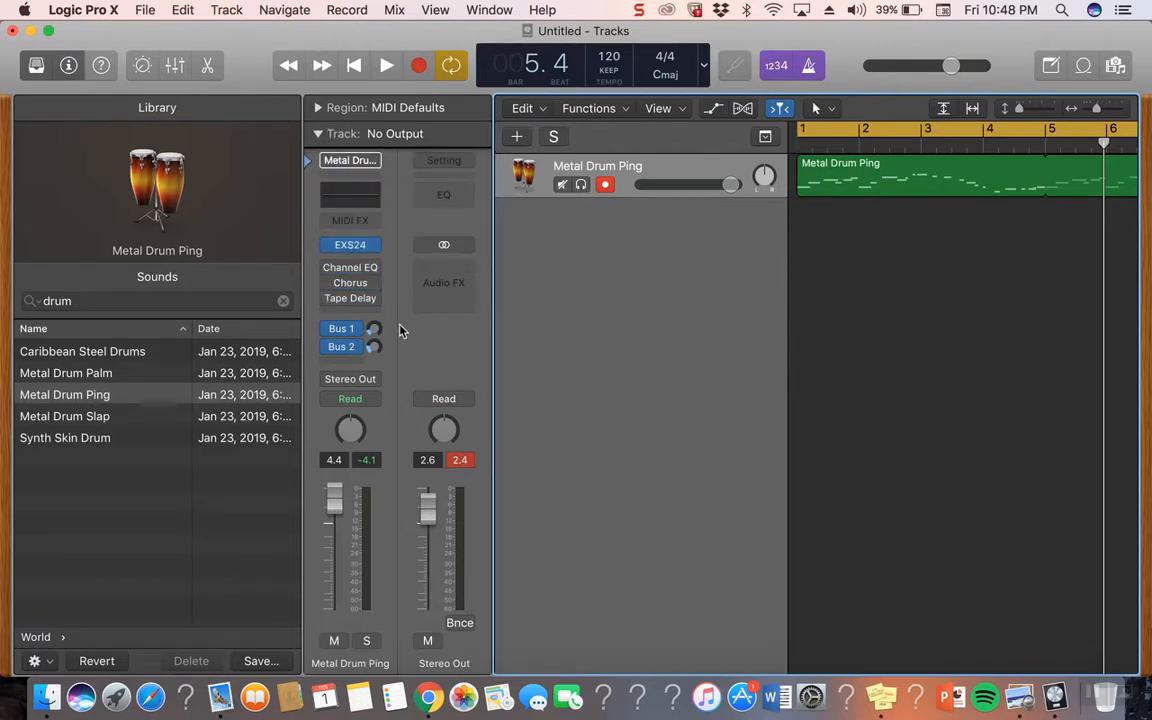
left_click(328, 328)
left_click(328, 347)
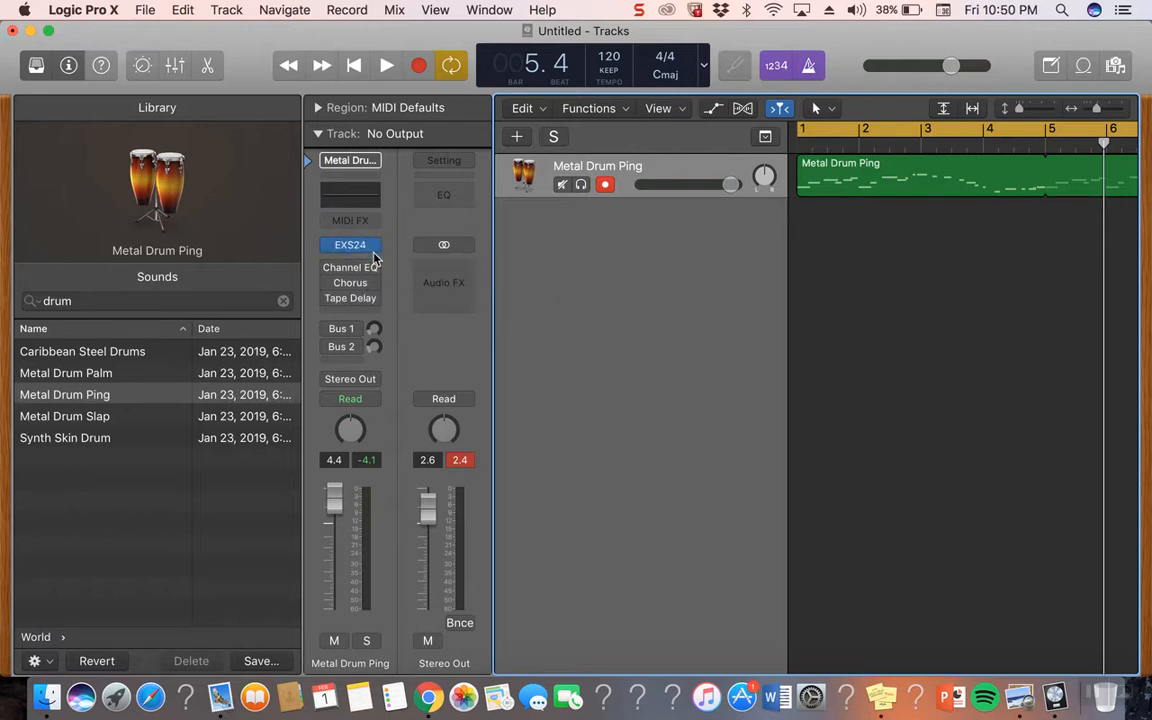
Step: Briefly play the track with the EXS24 instrument bypassed, re-enable it and turn off the metronome click
left_click(329, 246)
key("space")
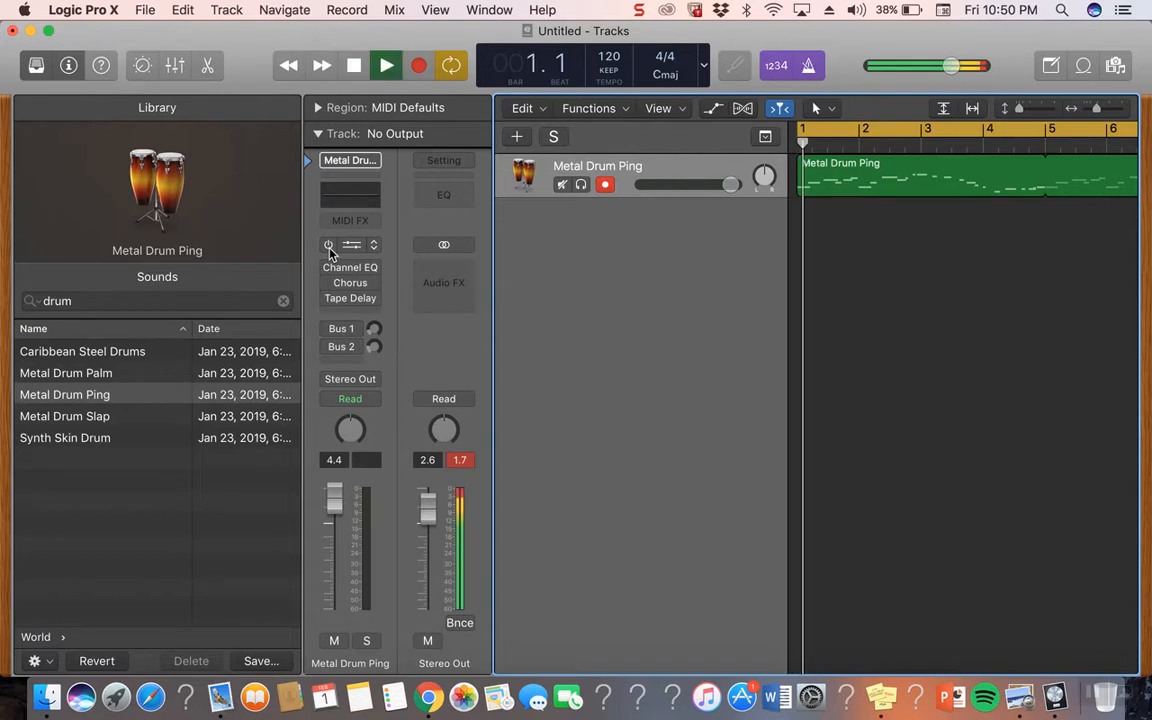
key("space")
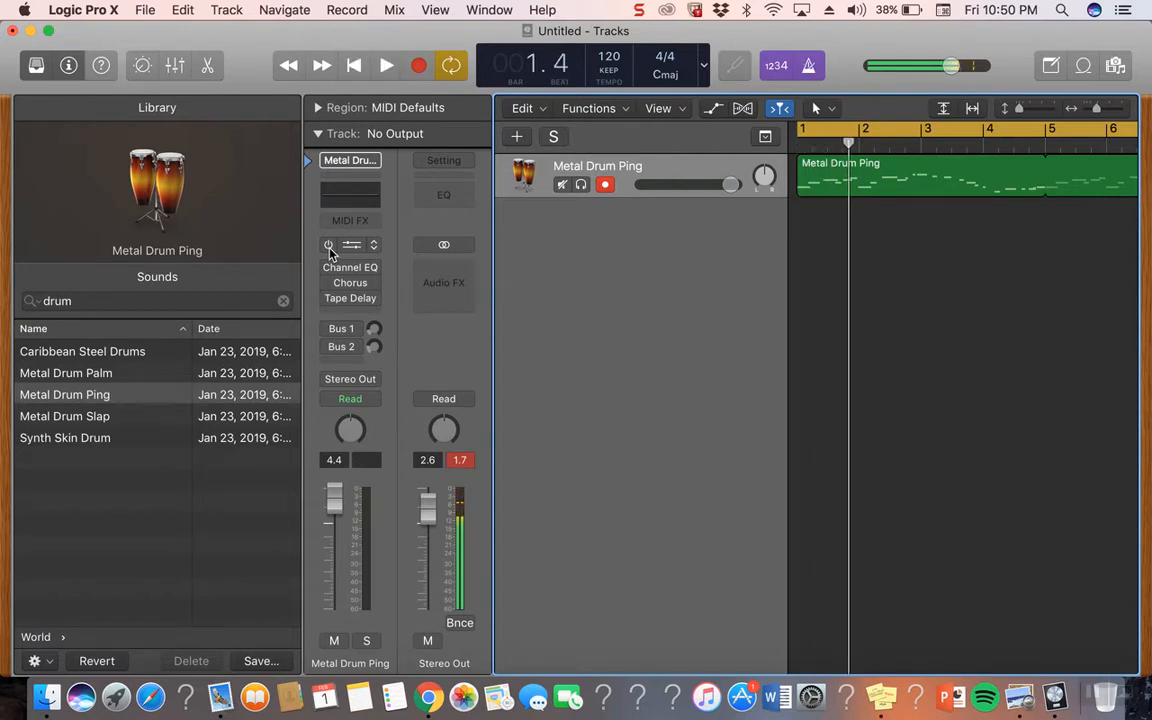
left_click(812, 70)
key("Return")
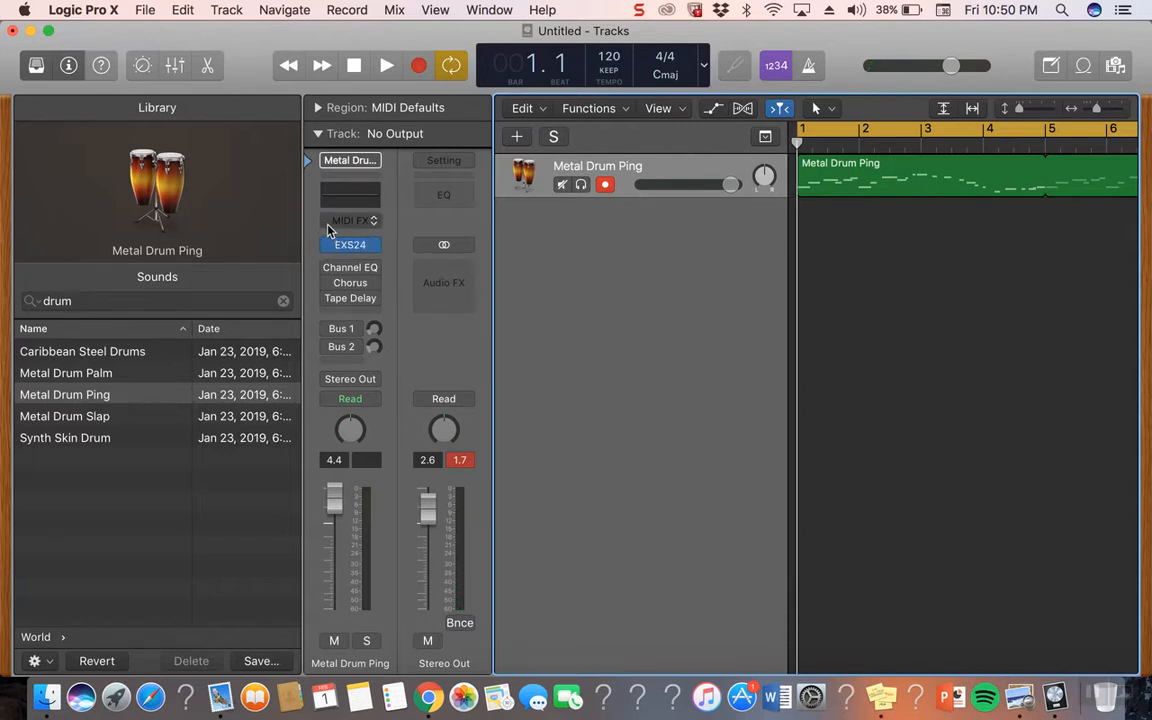
Step: Insert the Arpeggiator as a MIDI effect on the Metal Drum Ping channel and play the region through it
left_click(372, 223)
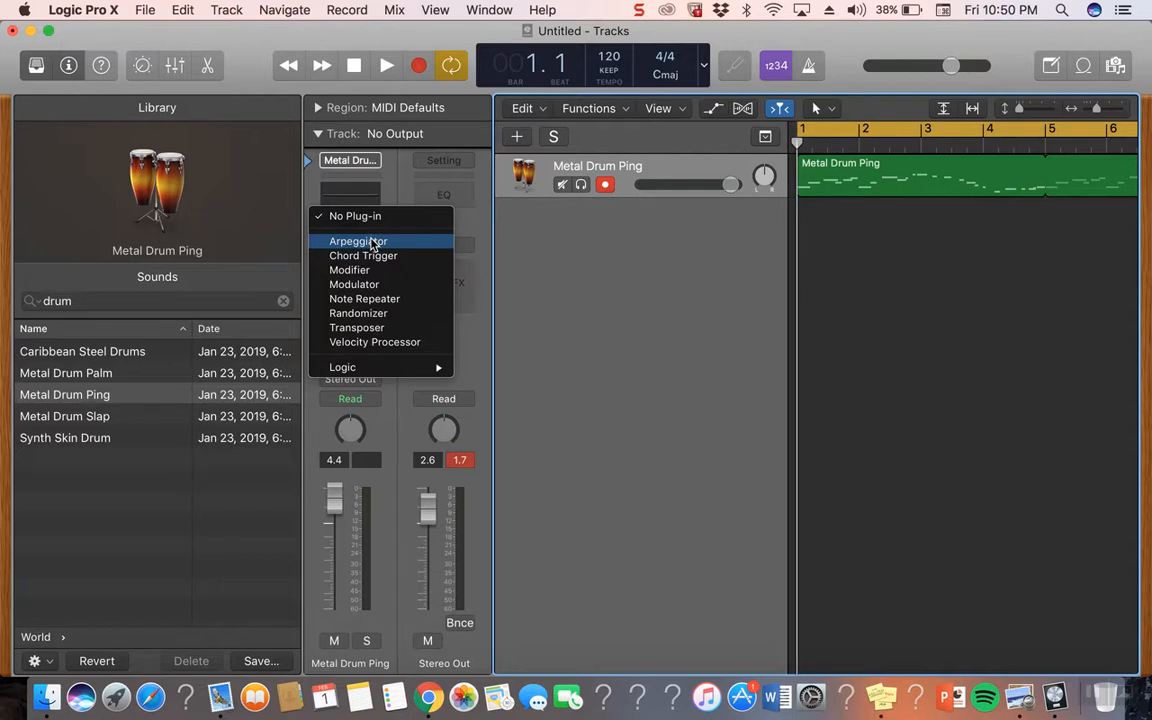
left_click(373, 244)
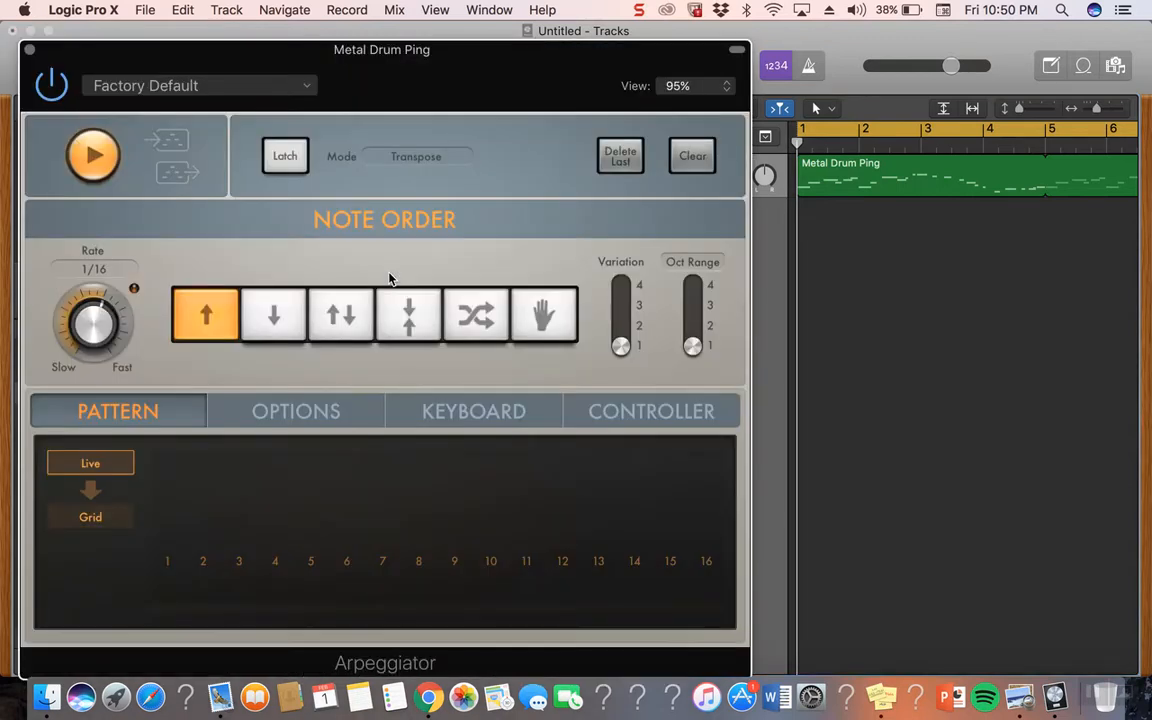
key("space")
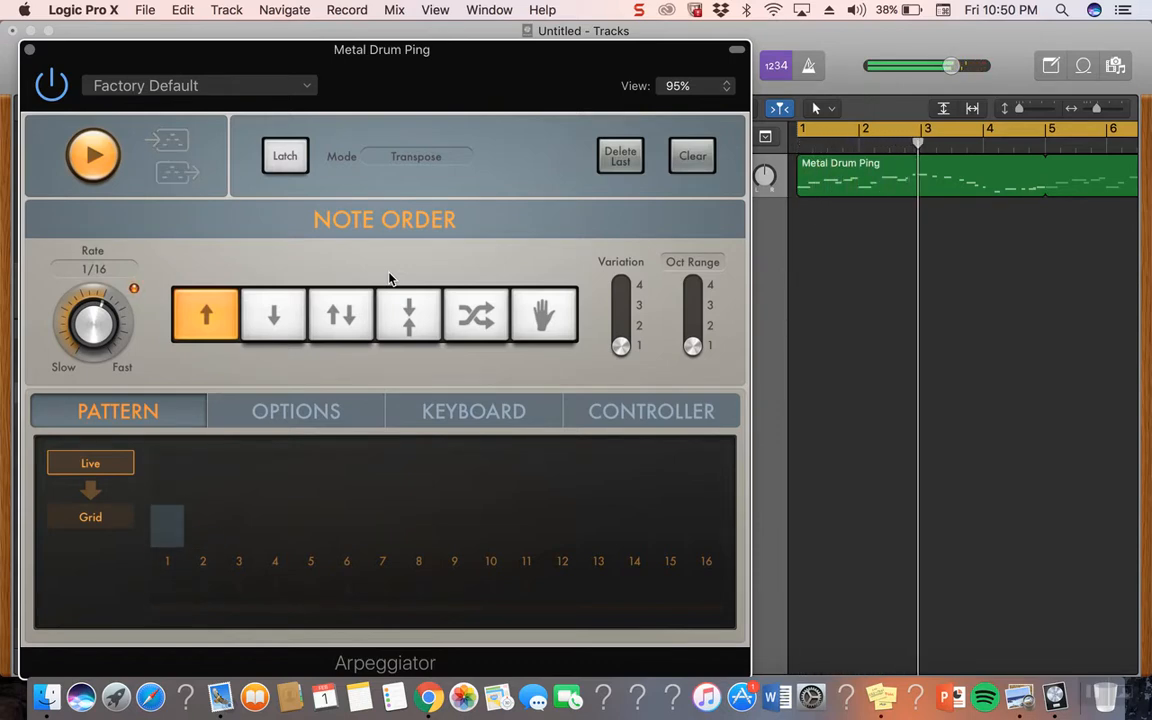
key("space")
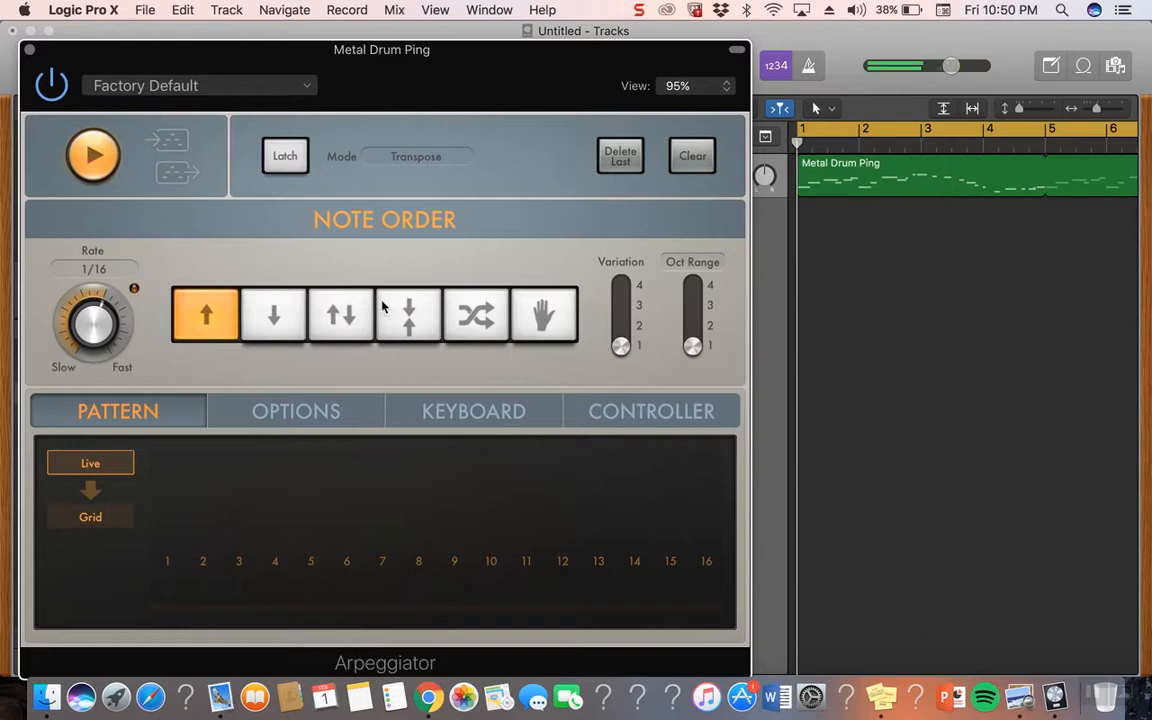
Step: Try several Arpeggiator note orders during playback, ending on the hand-icon order with Variation 4 and Oct Range 3, and close the plug-in
left_click(345, 313)
key("space")
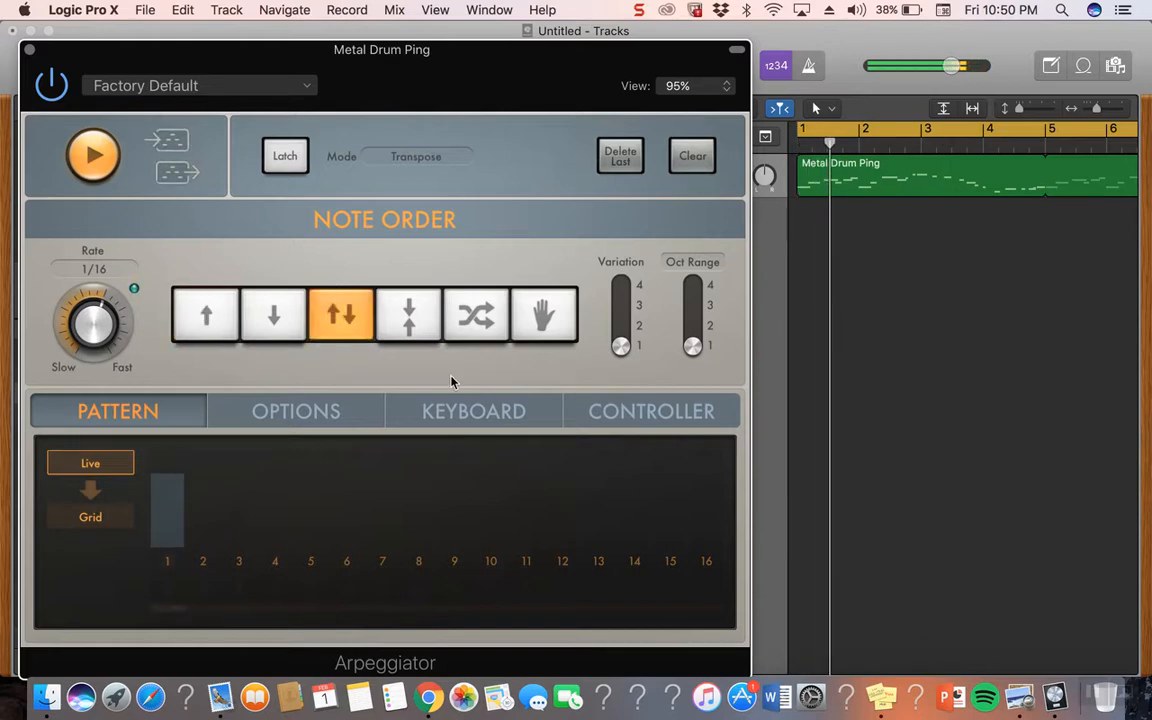
left_click(408, 318)
left_click(467, 325)
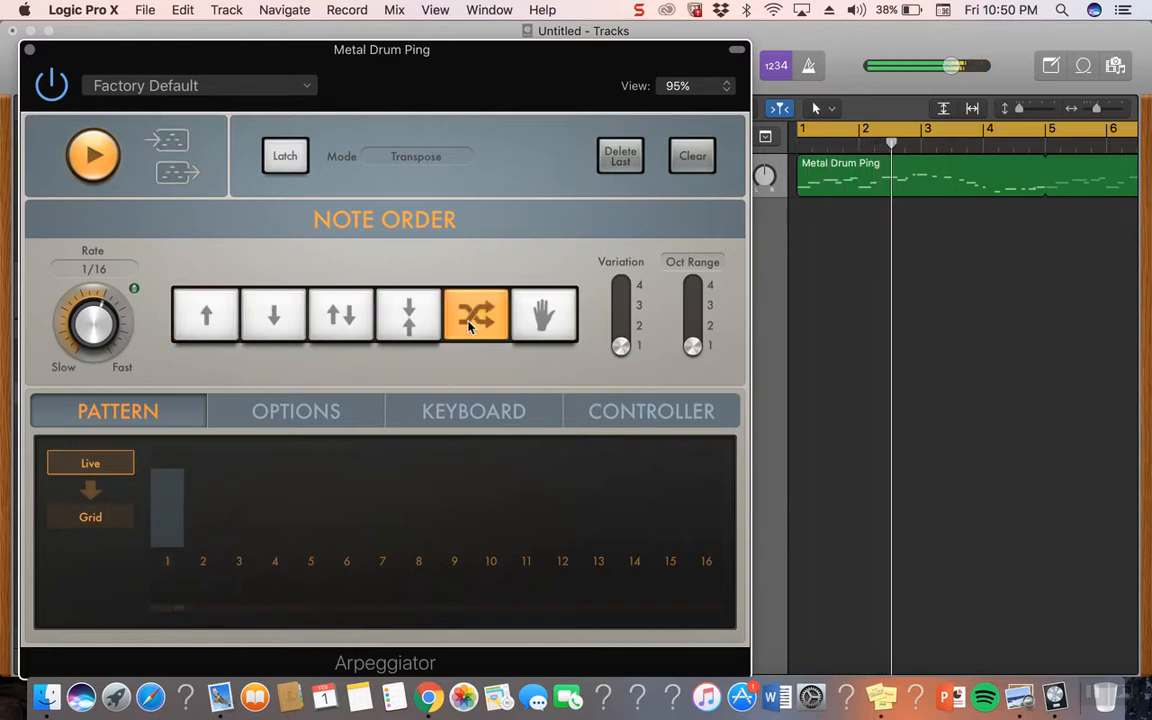
left_click(543, 315)
left_click_drag(620, 346, 620, 285)
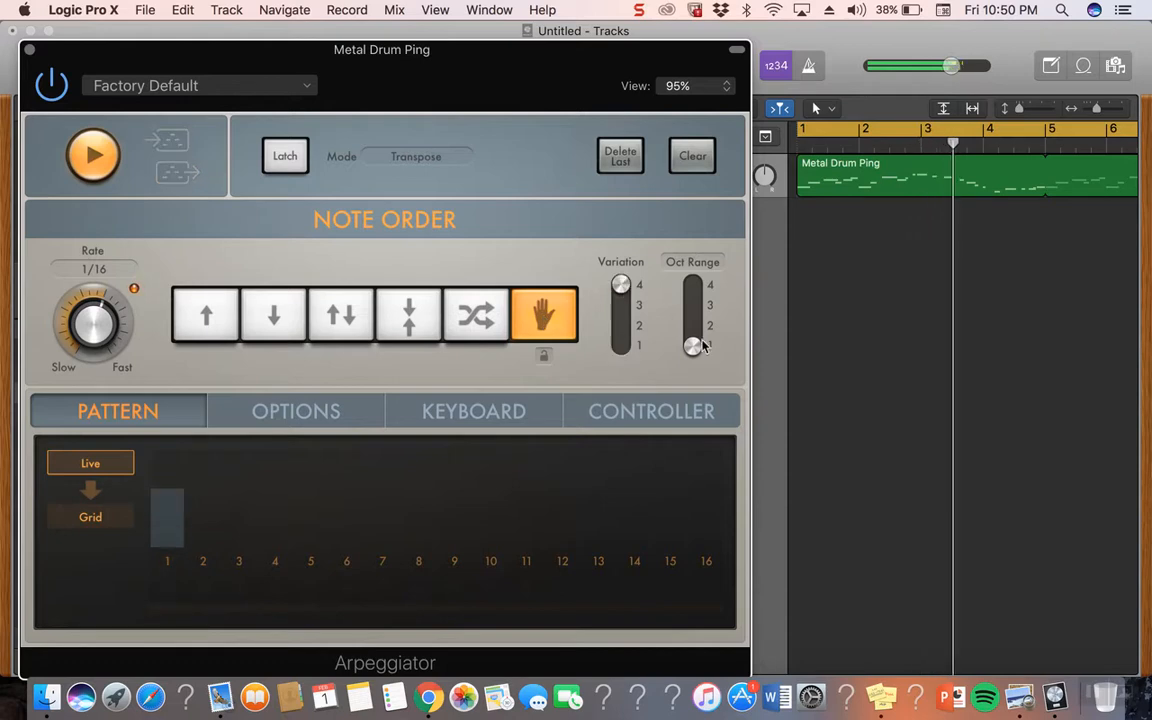
left_click_drag(693, 342, 696, 309)
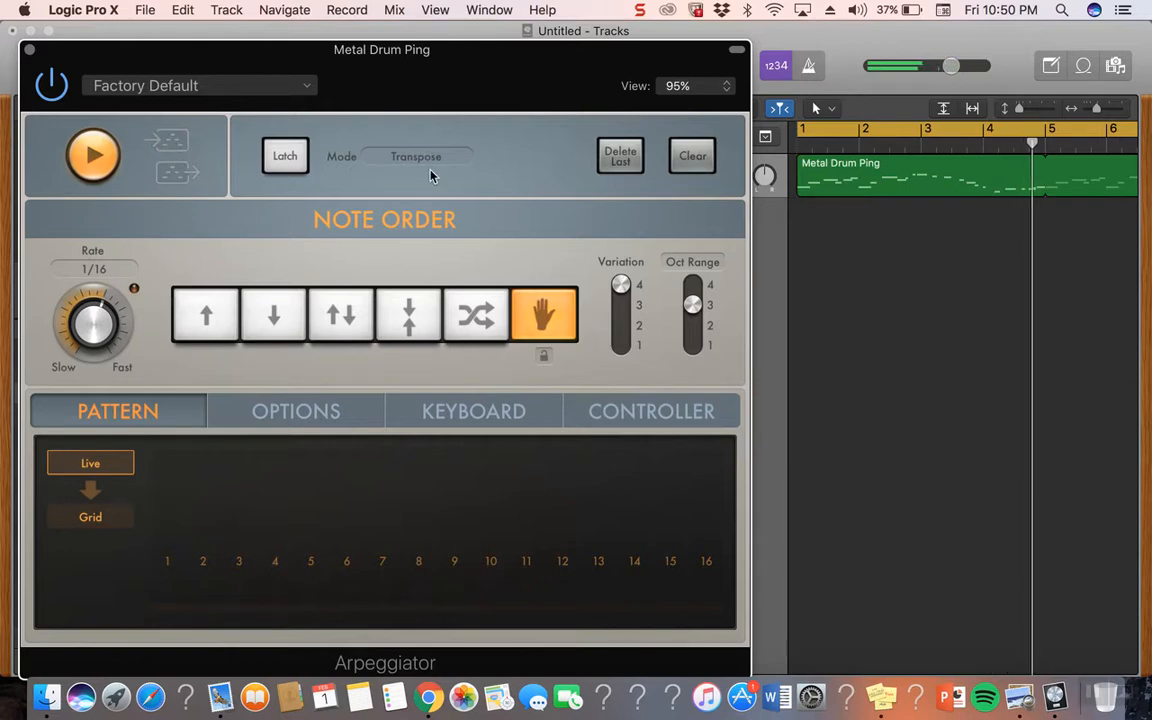
left_click(31, 51)
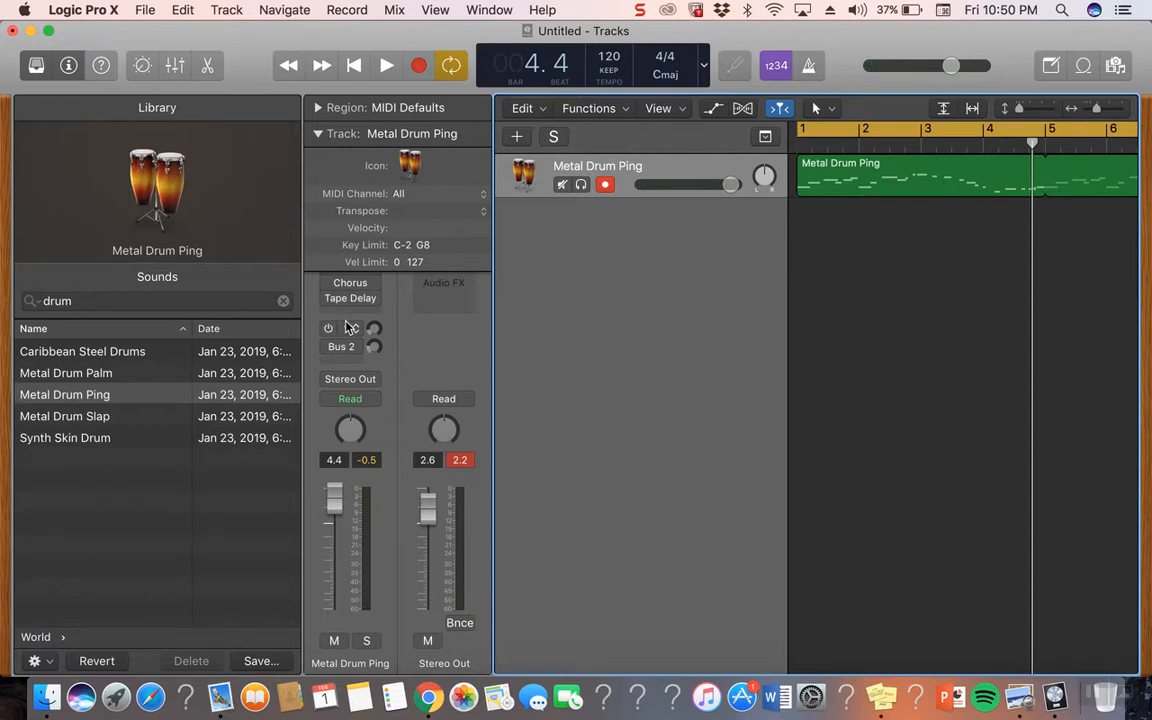
Step: Collapse the track parameters in the inspector, bypass the Arpeggiator and view the Tape Delay settings
left_click(318, 136)
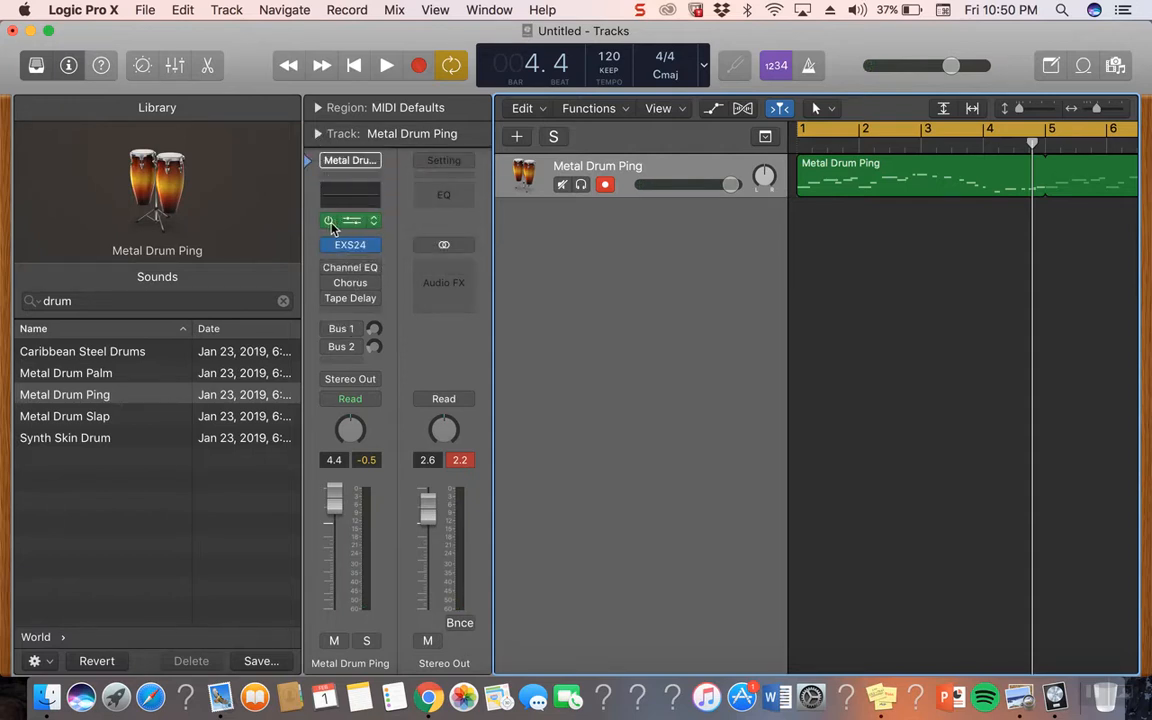
left_click(358, 305)
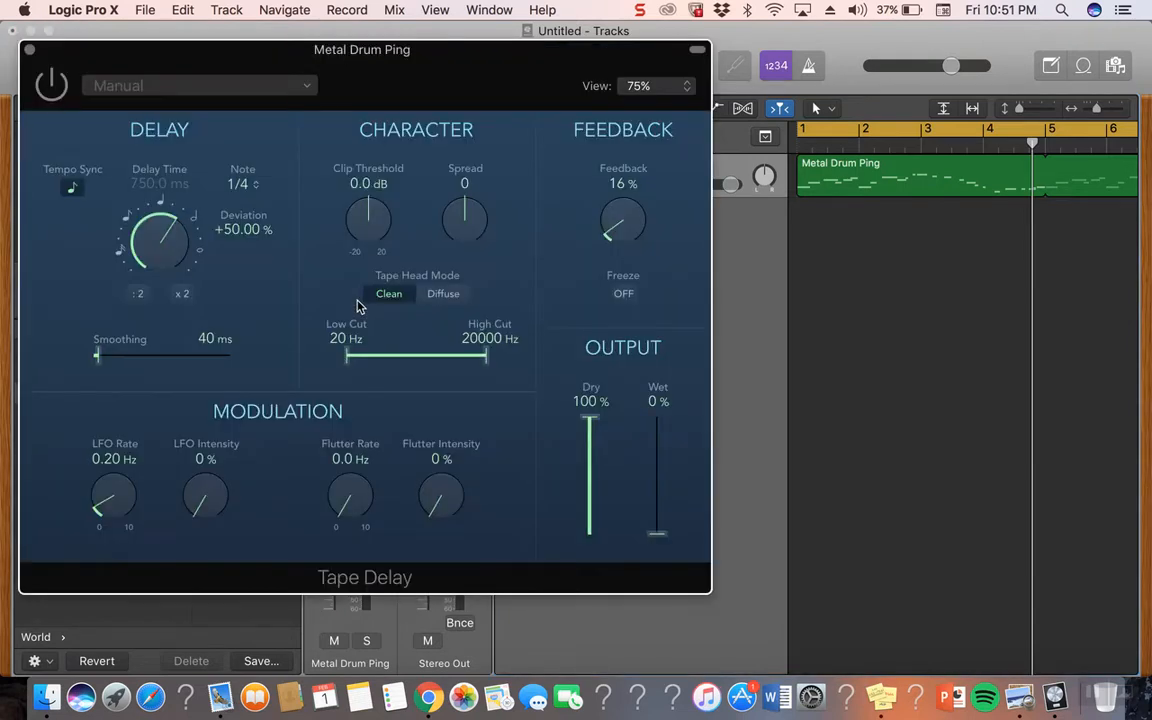
left_click(29, 50)
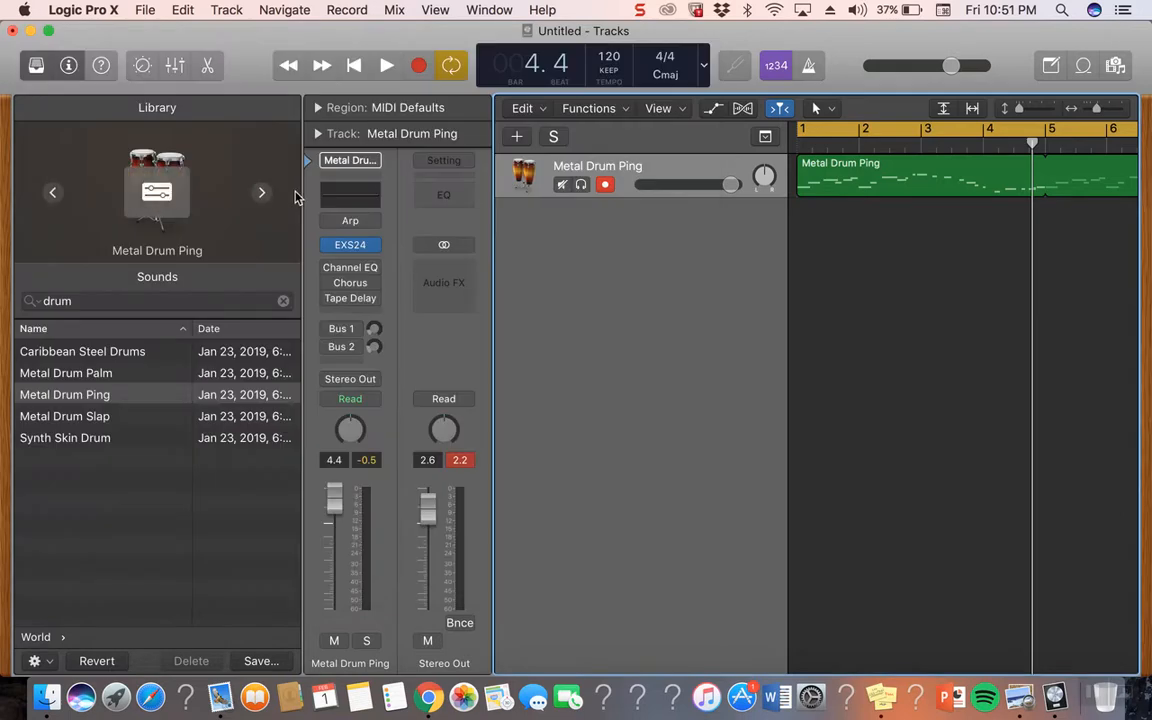
Step: Replace the Tape Delay on the Metal Drum Ping channel with the ChromaVerb reverb and play the region through it
left_click(376, 301)
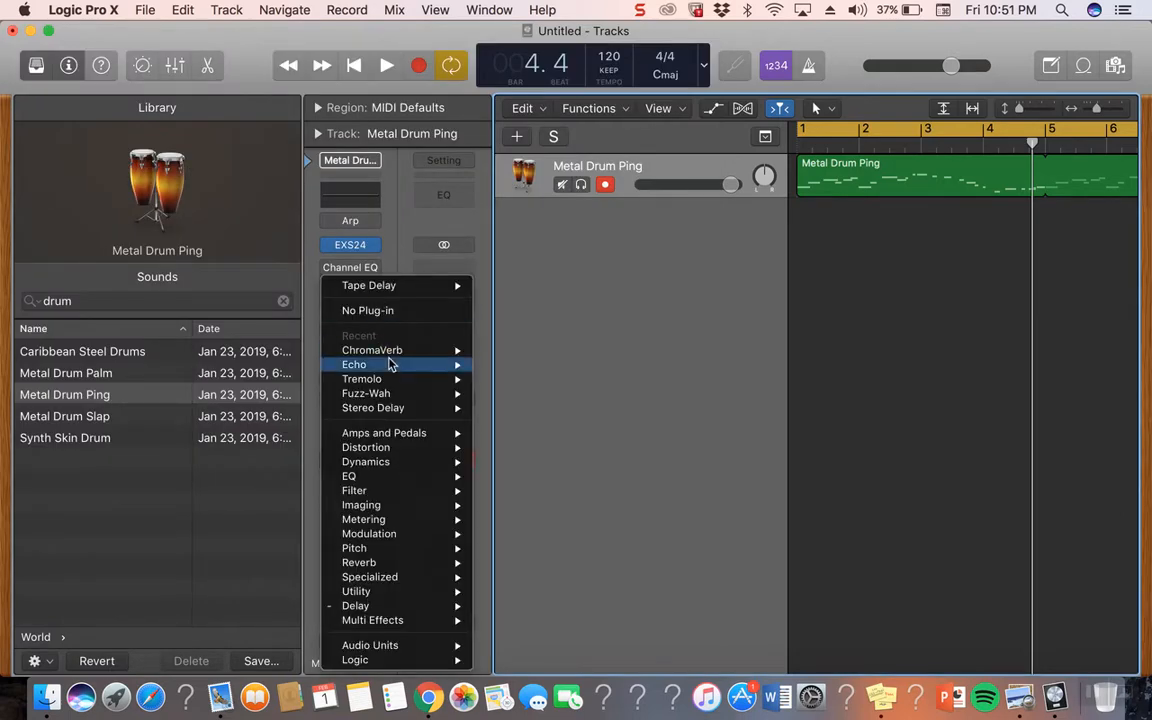
mouse_move(411, 510)
mouse_move(408, 566)
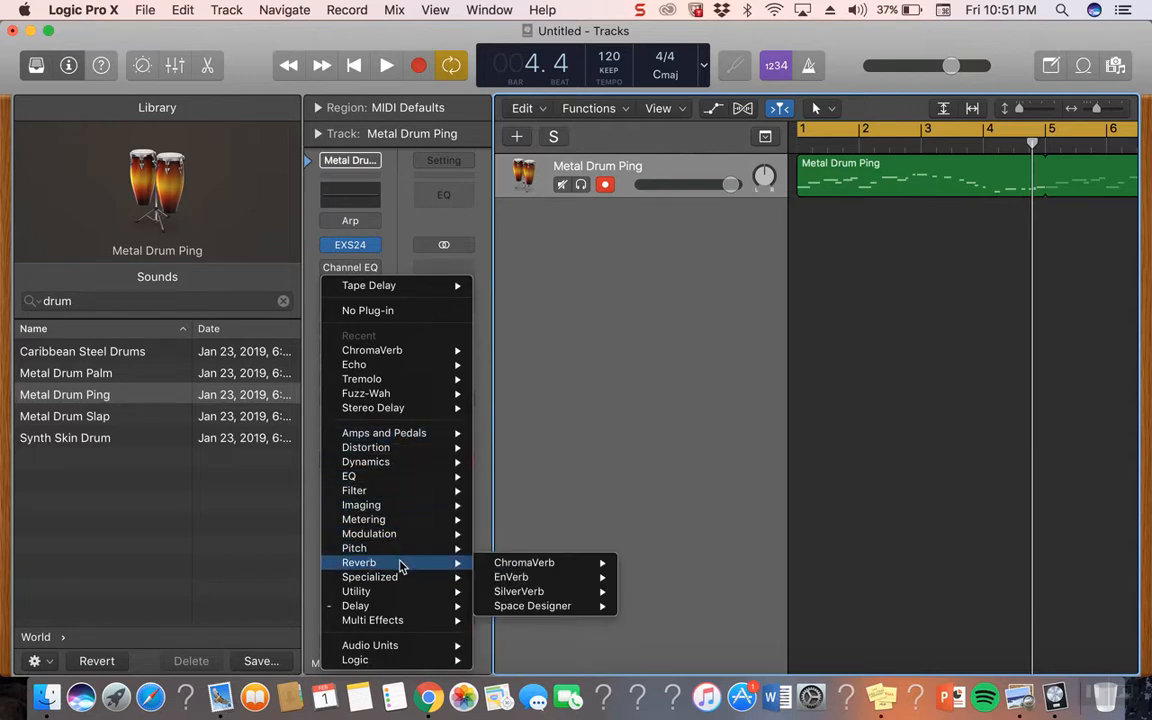
mouse_move(417, 392)
mouse_move(520, 563)
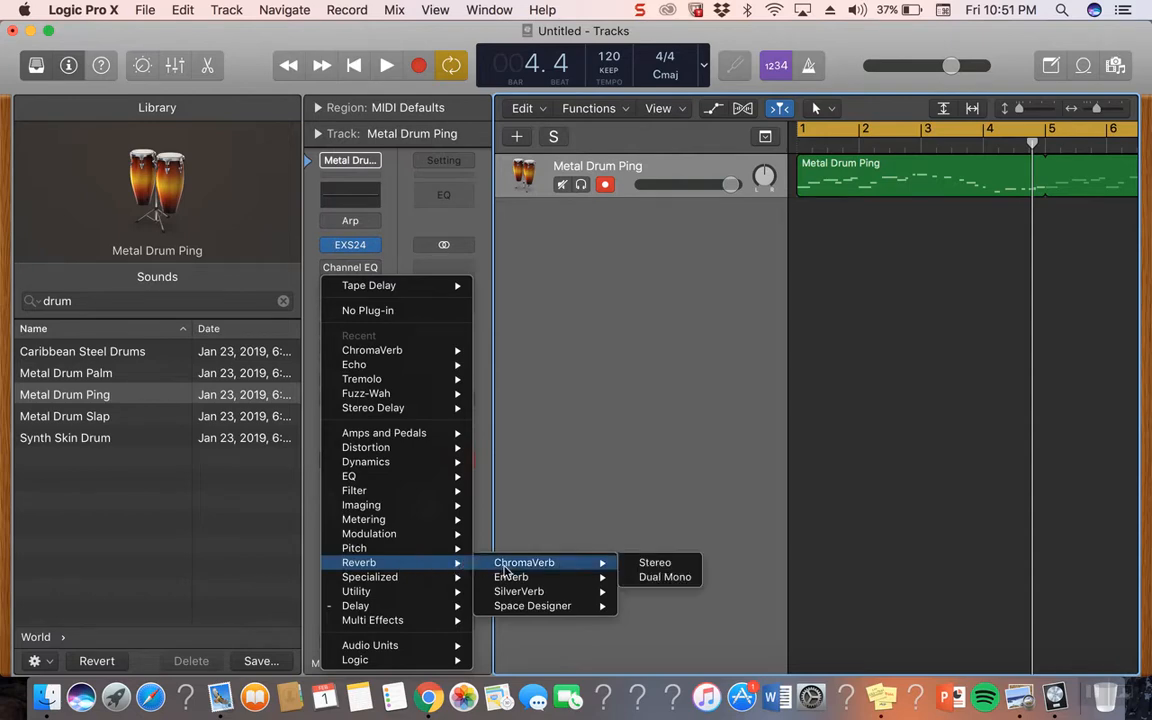
left_click(630, 568)
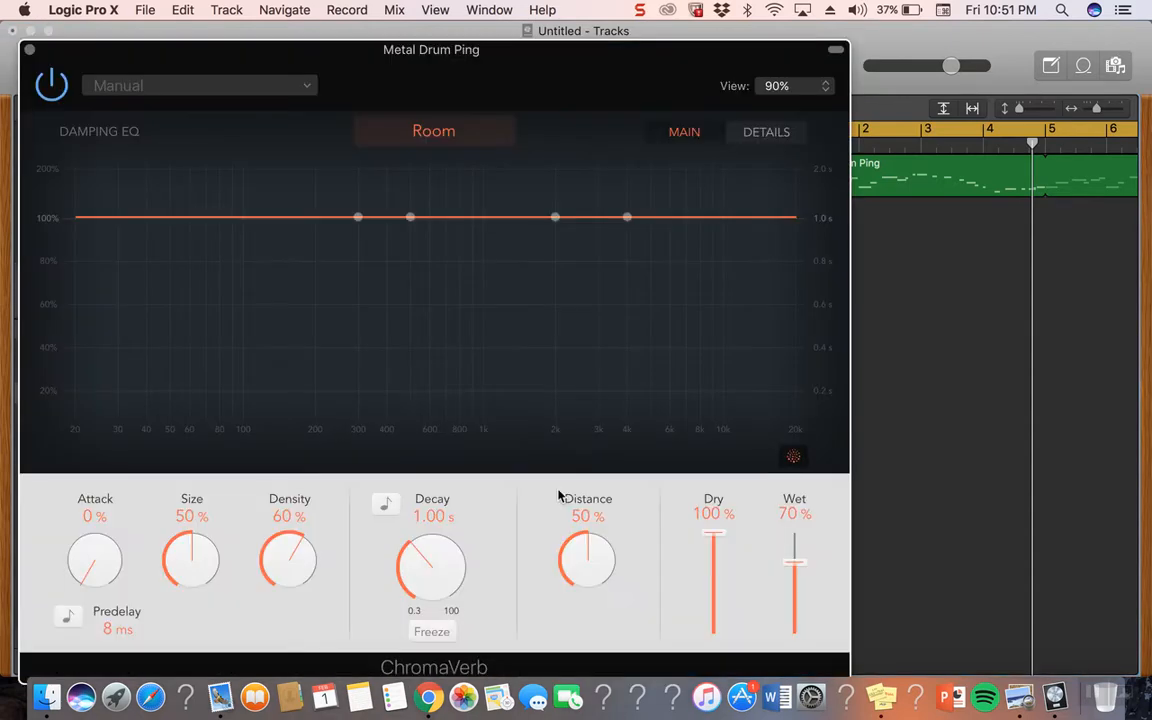
left_click_drag(540, 69, 491, 47)
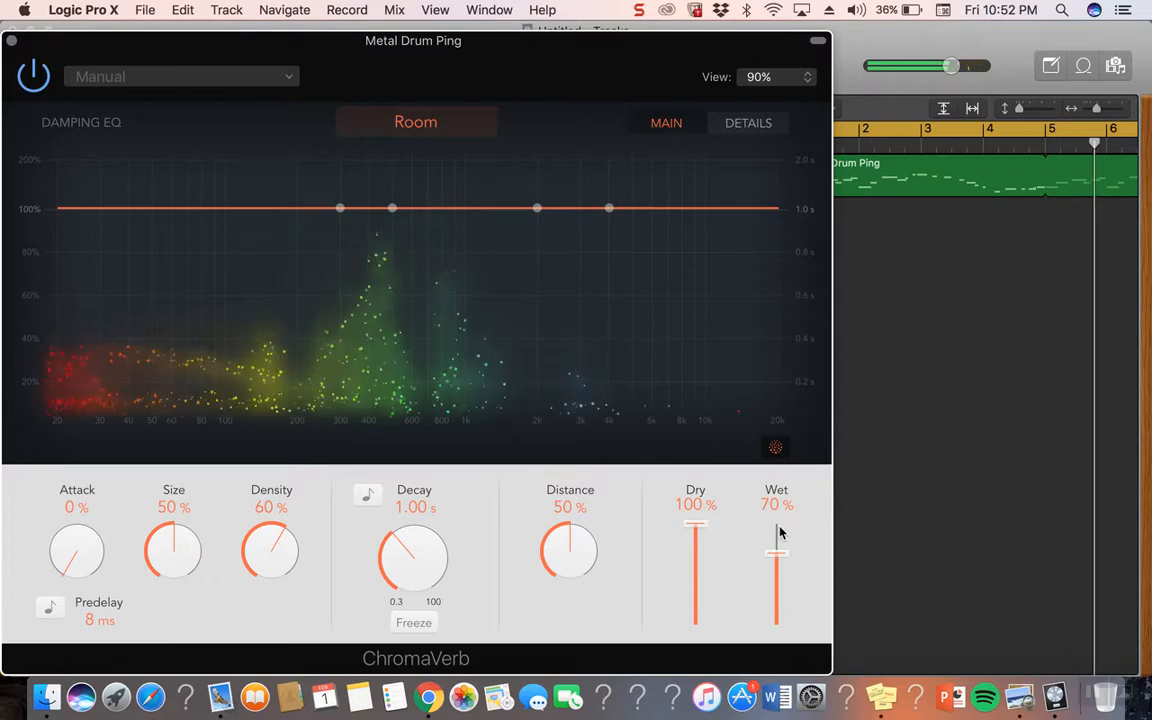
key("space")
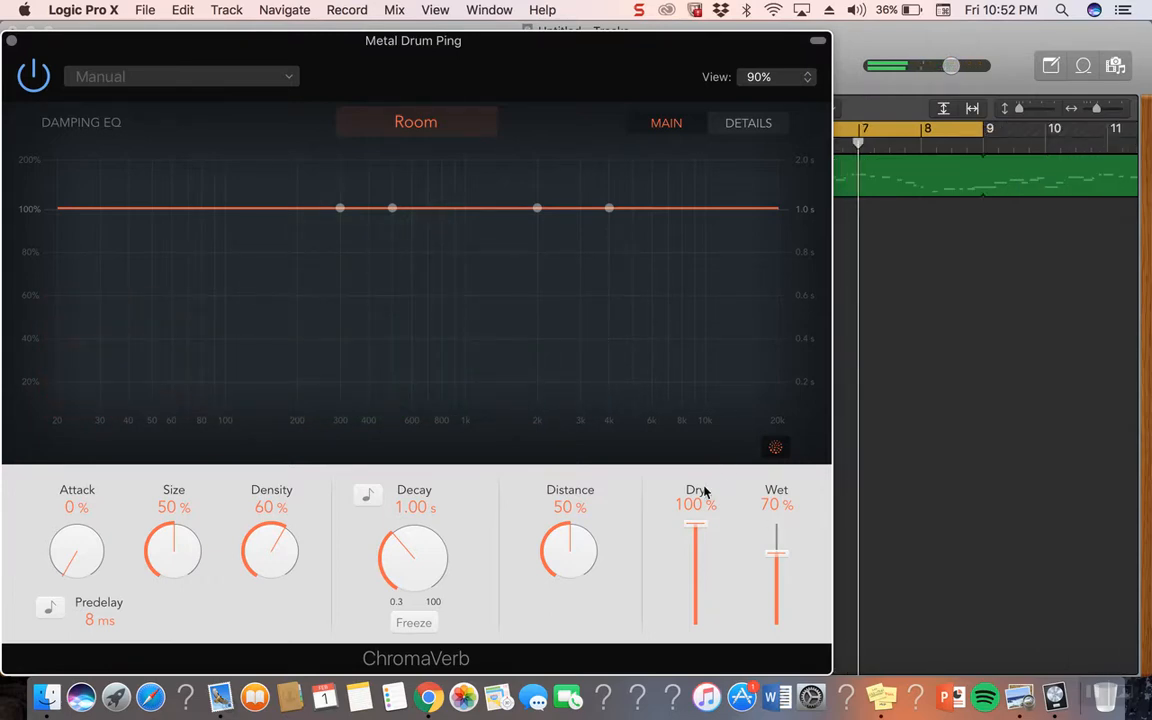
key("Return")
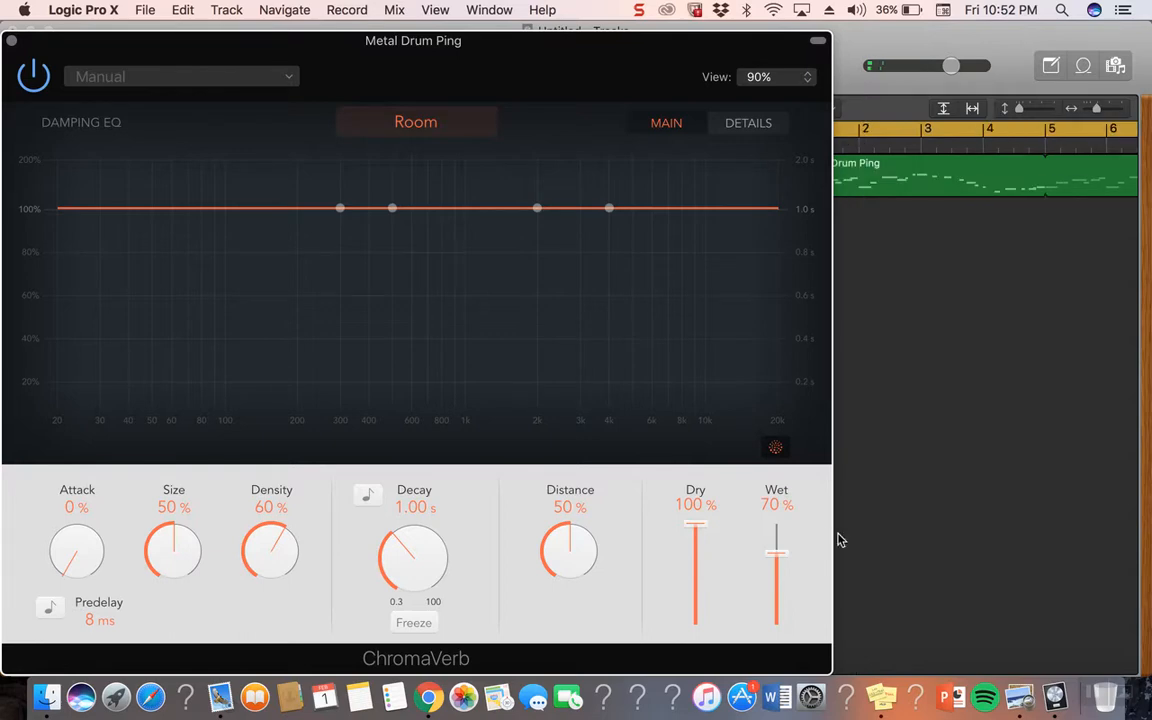
Step: Play the region while varying ChromaVerb's Dry and Wet levels, trying Wet at 100 % and ending on Dry 100 % and Wet 70 %
left_click_drag(688, 30, 748, 8)
left_click_drag(846, 556, 848, 495)
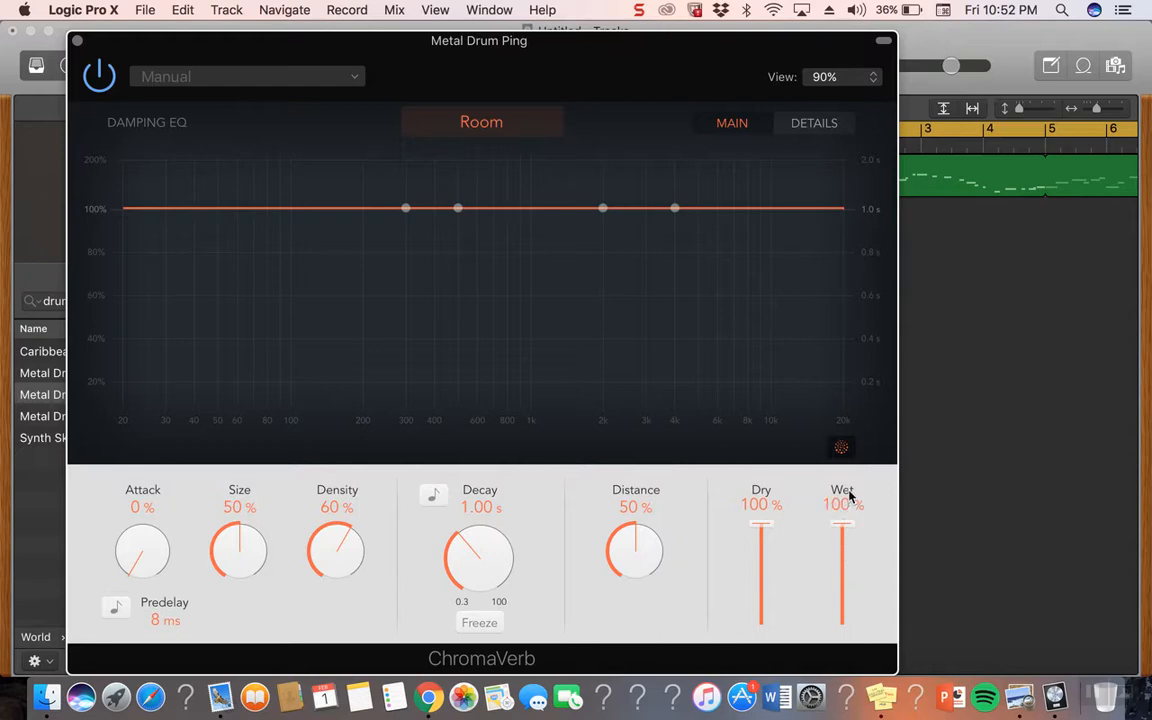
key("space")
mouse_move(845, 527)
left_mouse_down()
mouse_move(849, 624)
mouse_move(848, 513)
left_mouse_up()
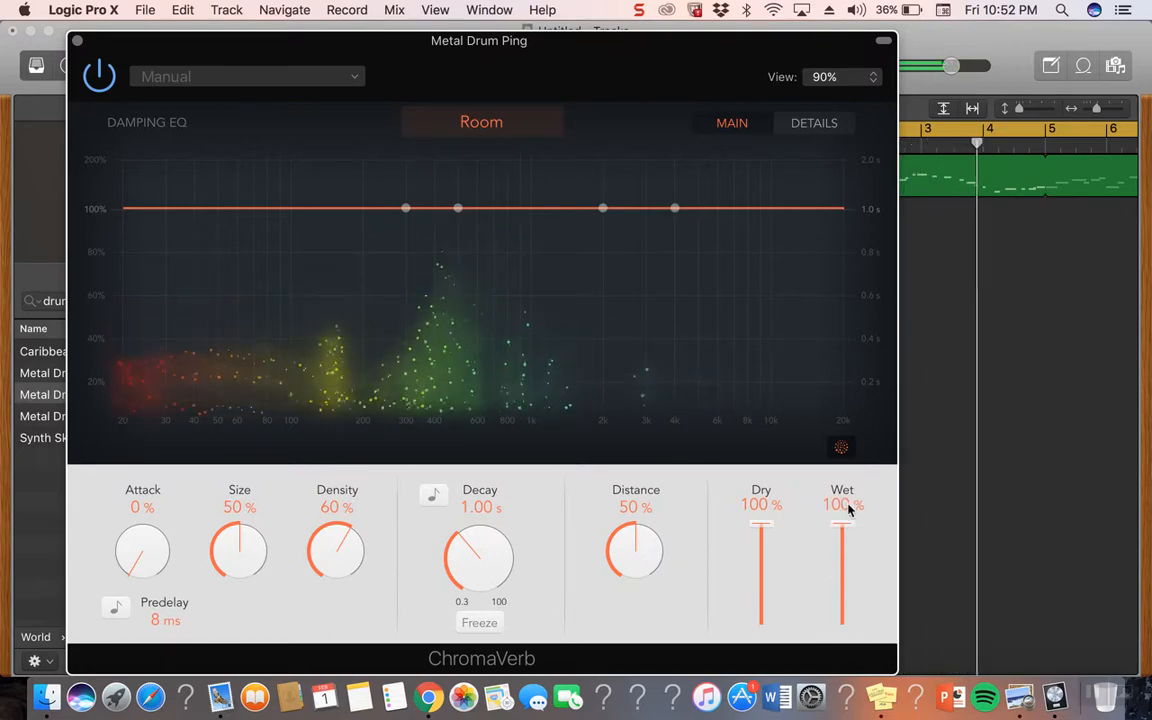
left_click_drag(765, 525, 851, 563)
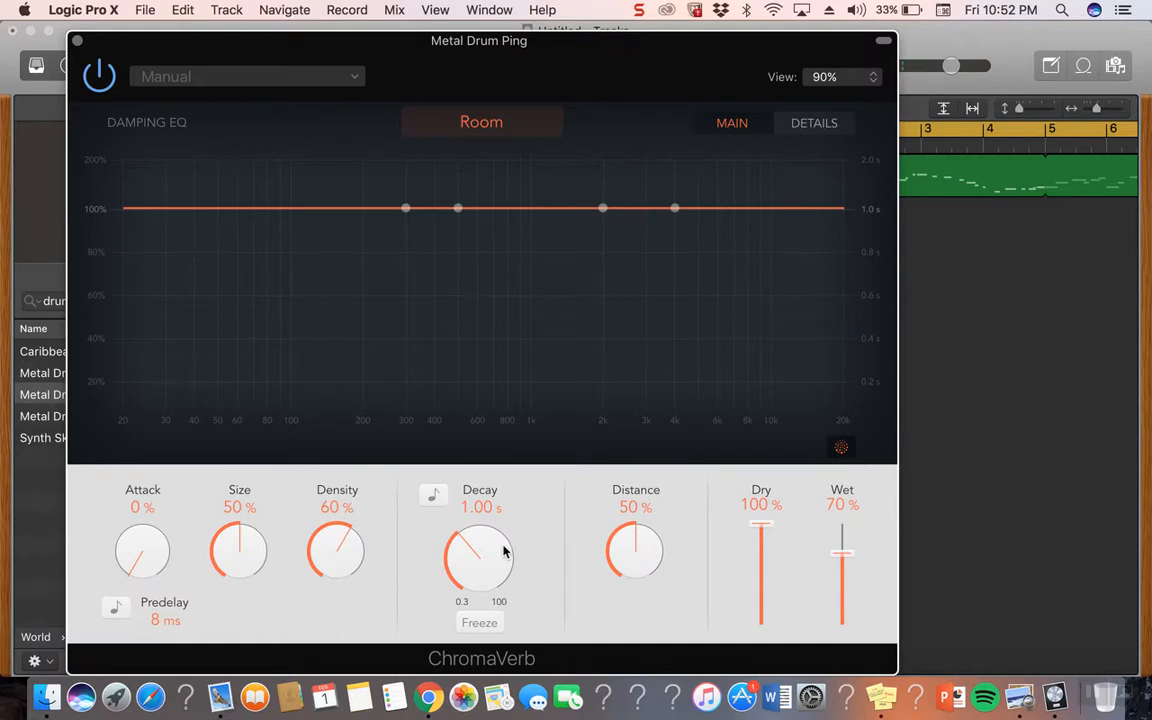
Step: Set ChromaVerb's Decay to 15.00 s, listen to the result and close the plug-in
left_click_drag(481, 509, 403, 421)
key("space")
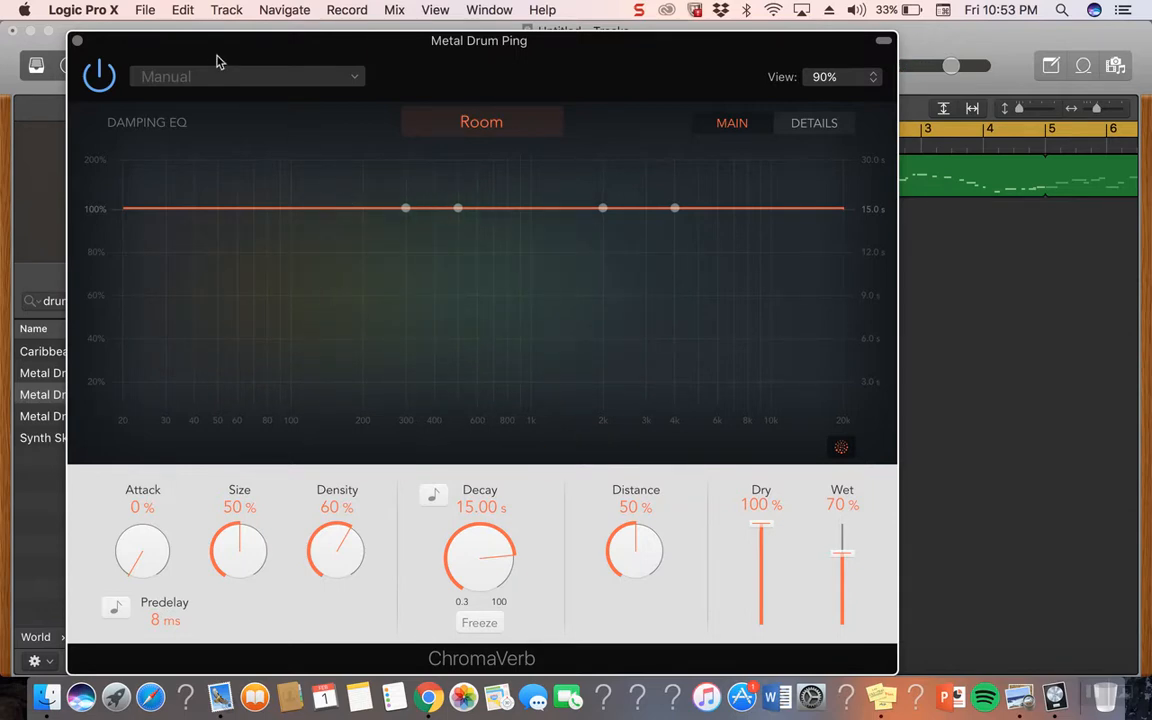
left_click_drag(211, 55, 322, 191)
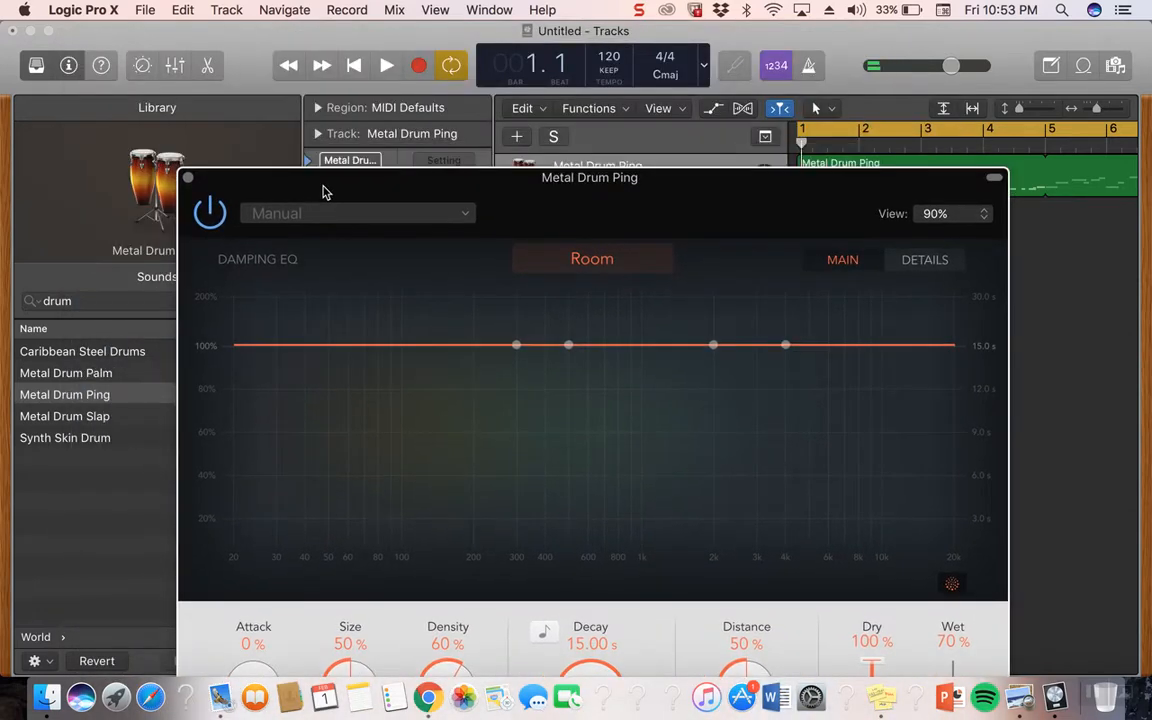
left_click(187, 177)
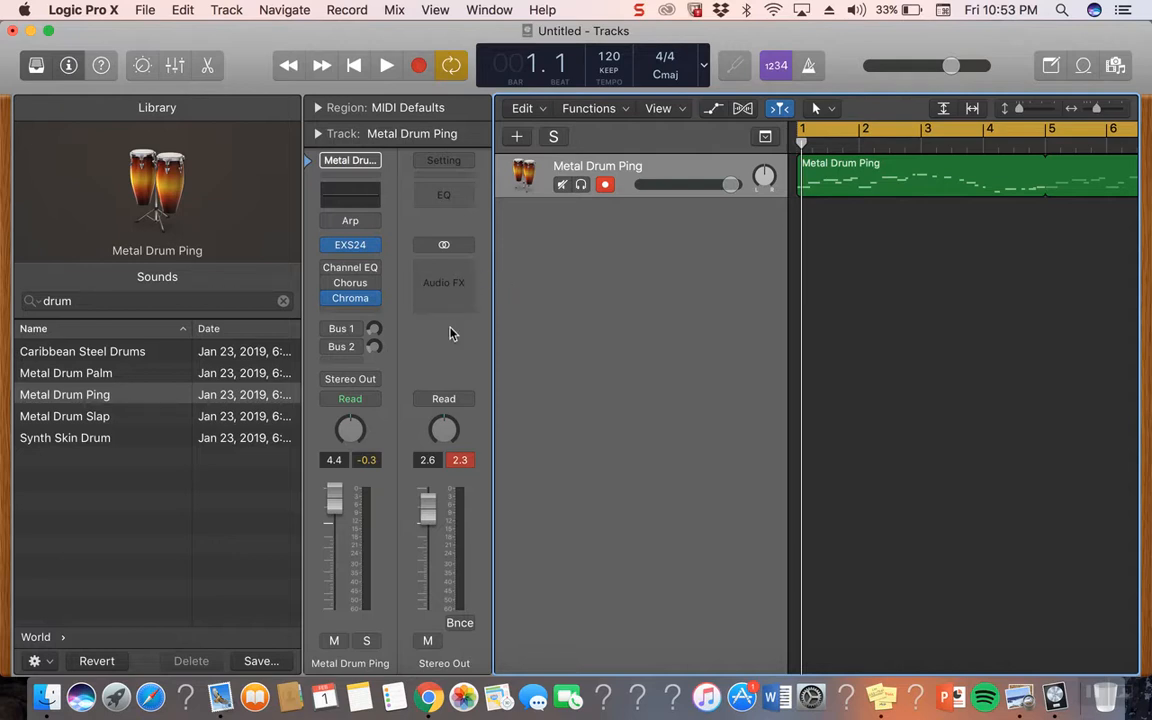
Step: Re-enable the Arpeggiator and play the region through it together with ChromaVerb, turning the system volume down during playback
left_click(328, 221)
key("space")
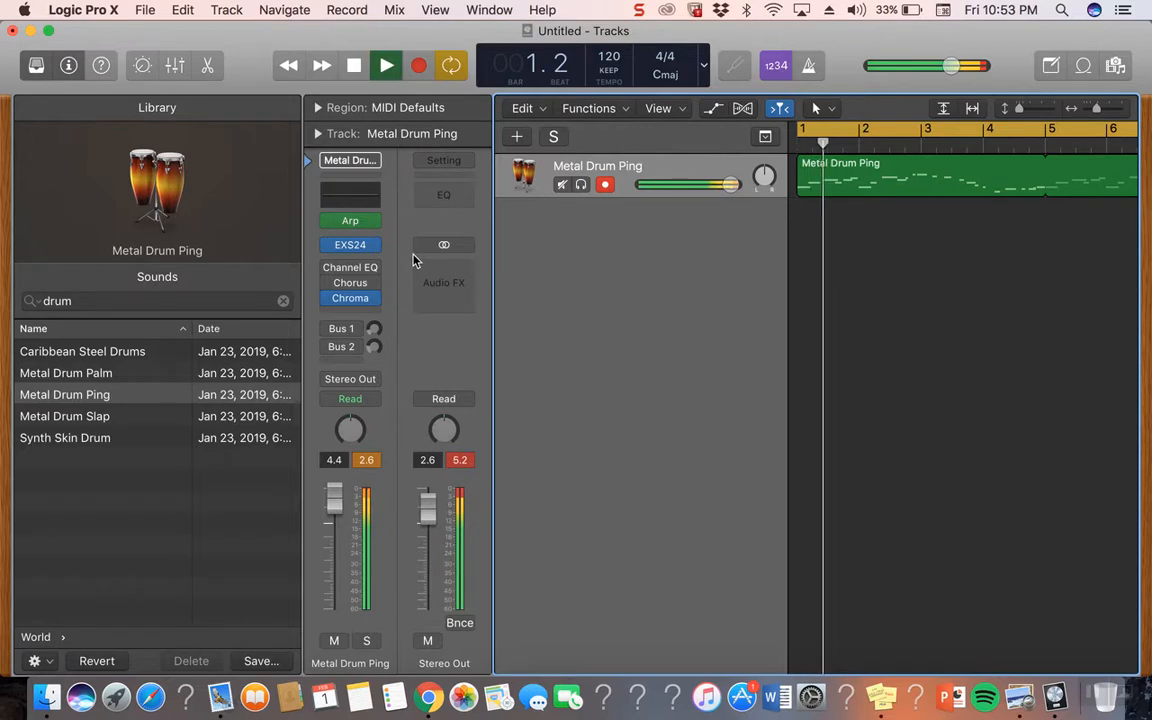
key("XF86AudioRaiseVolume")
key("XF86AudioLowerVolume")
key("XF86AudioLowerVolume")
key("XF86AudioLowerVolume")
key("XF86AudioLowerVolume")
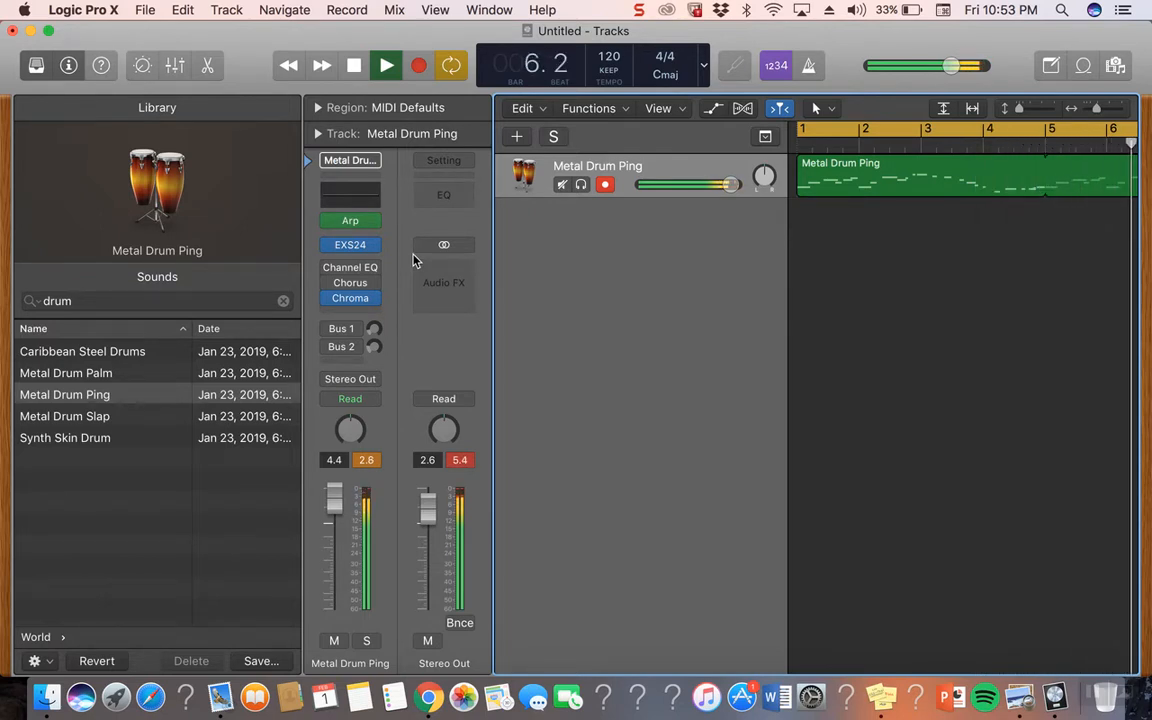
key("space")
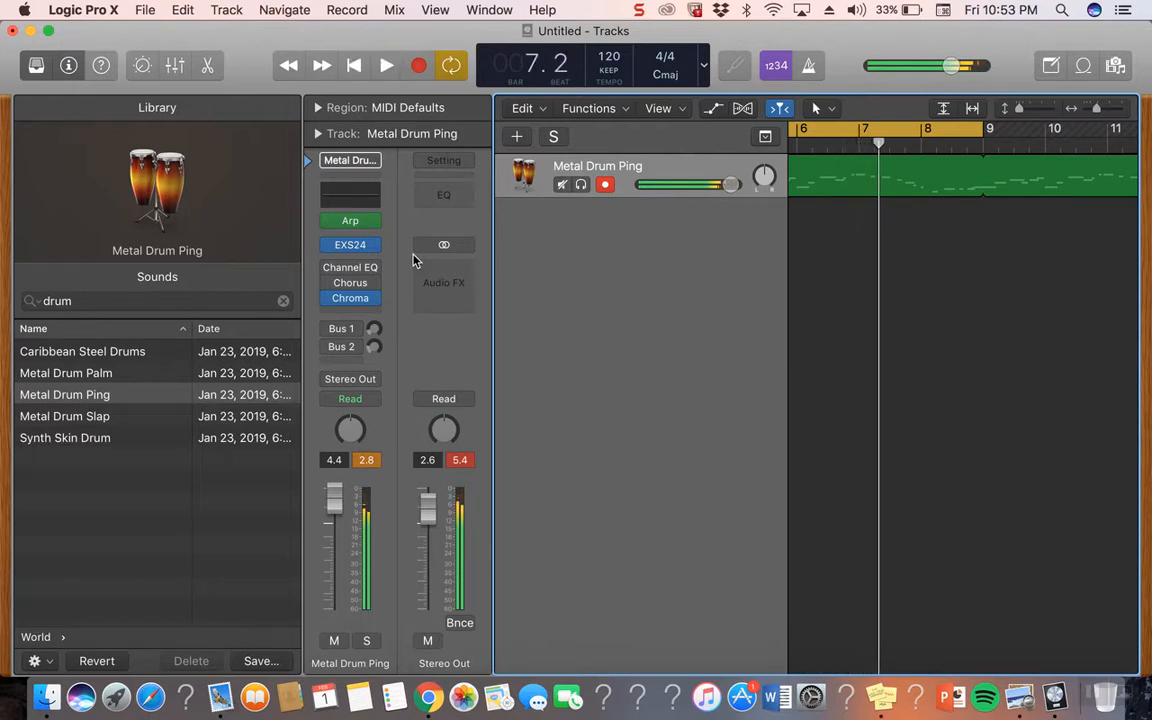
Step: Turn the system volume back up and lower the Stereo Out fader to -4.1 dB
key("XF86AudioRaiseVolume")
key("XF86AudioRaiseVolume")
key("XF86AudioRaiseVolume")
key("XF86AudioRaiseVolume")
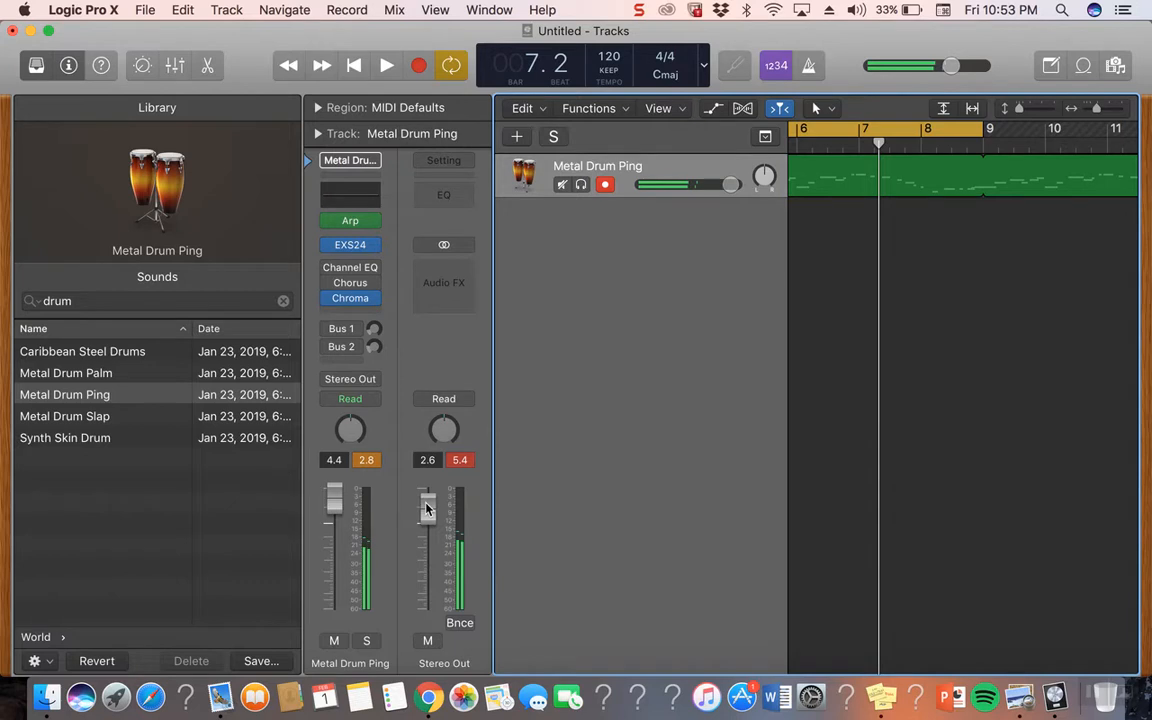
left_click_drag(428, 509, 428, 534)
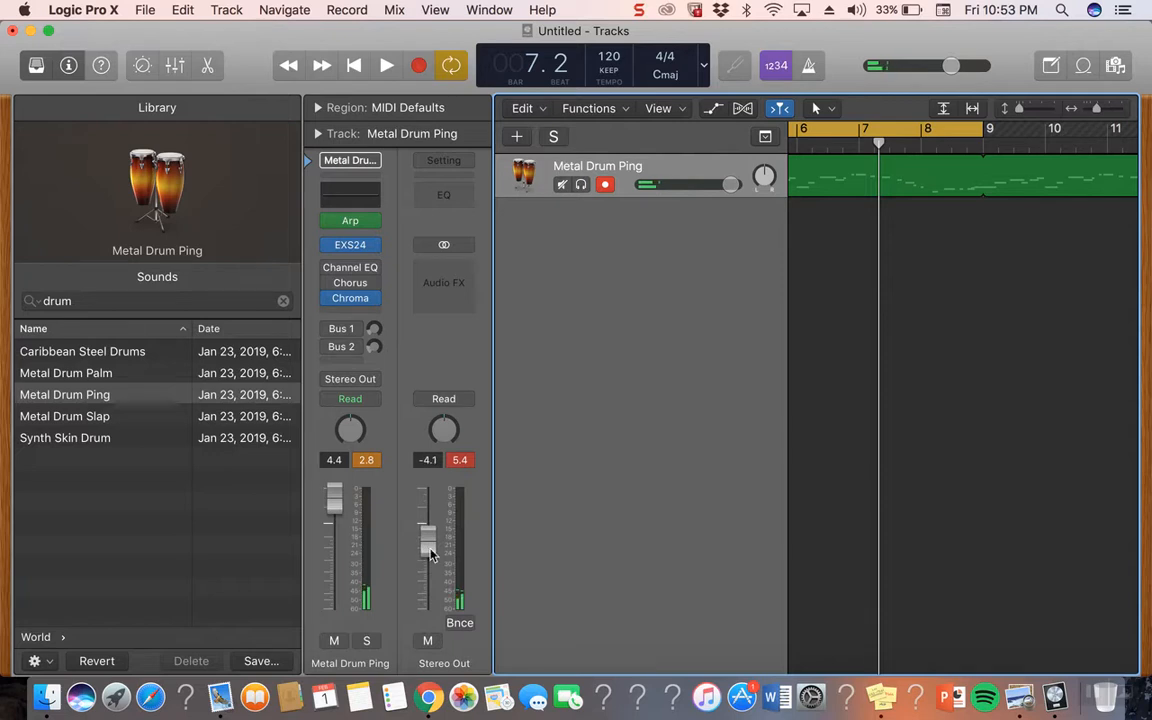
key("XF86AudioLowerVolume")
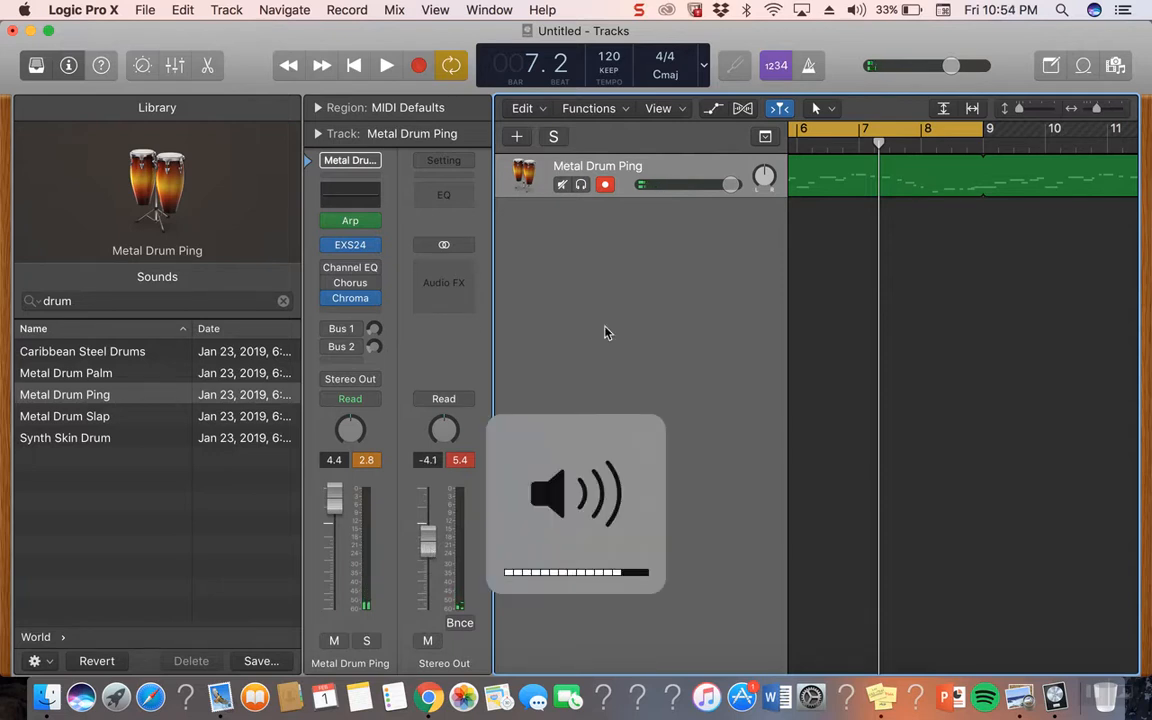
Step: Play from the start while setting the Metal Drum Ping fader to 3.5 dB and the Stereo Out fader to -3.9 dB
key("Return")
key("space")
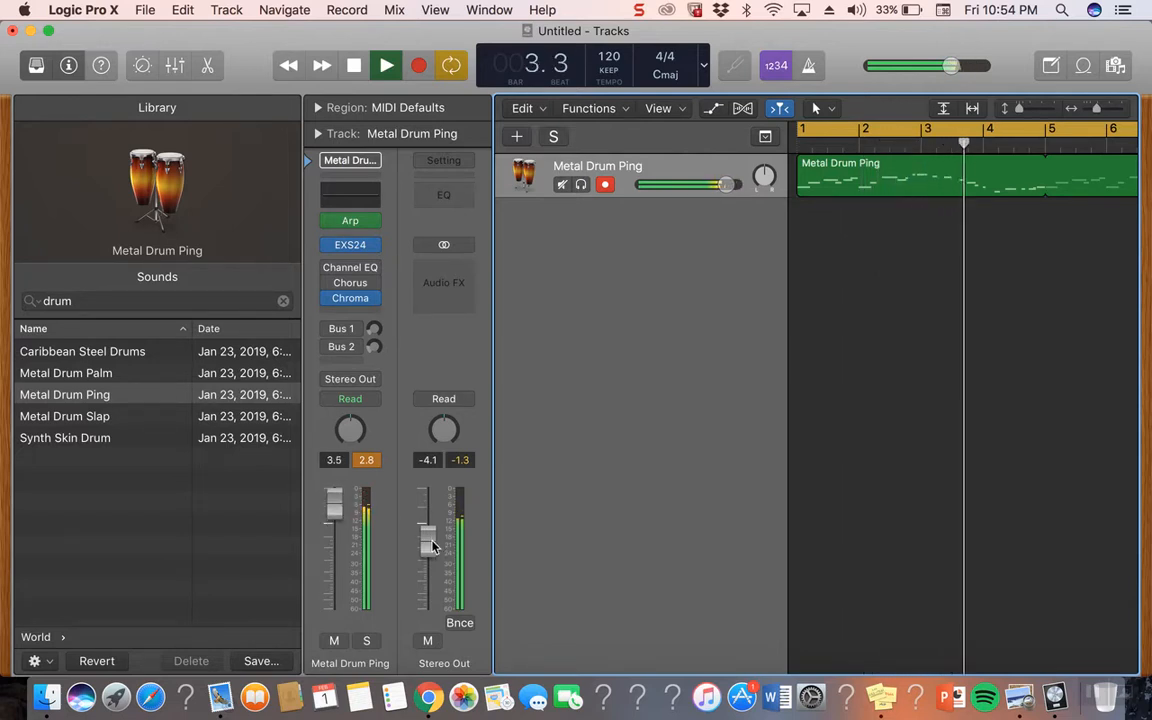
left_click_drag(431, 551, 431, 549)
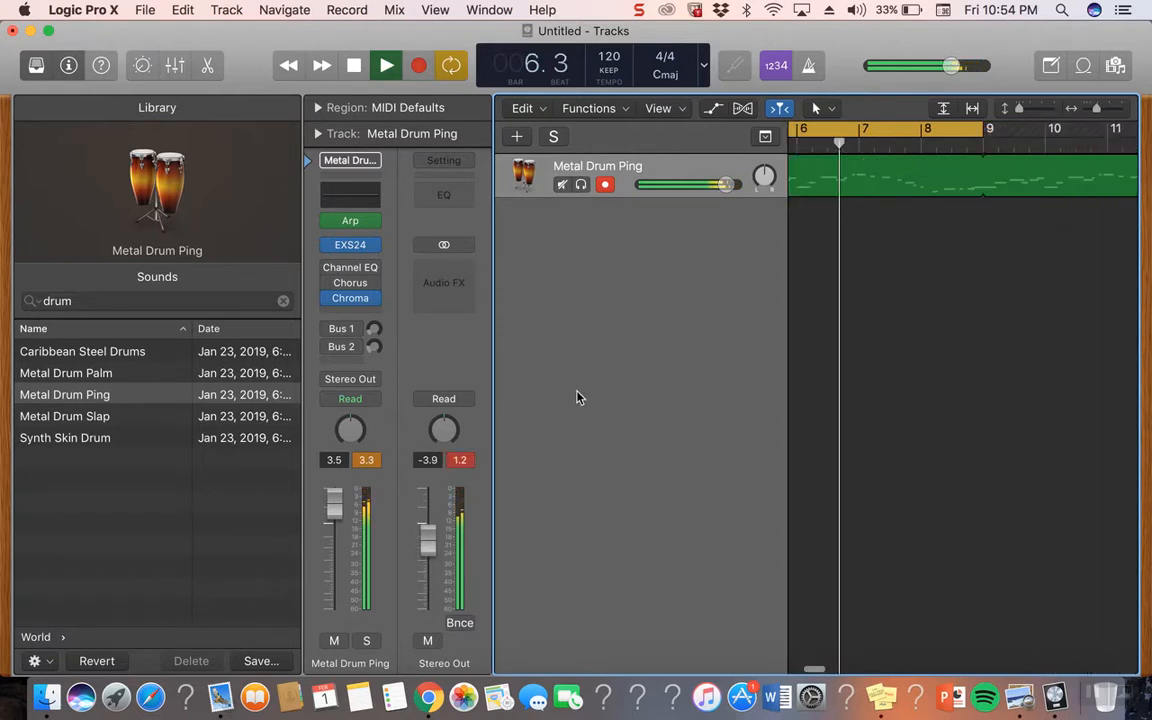
key("space")
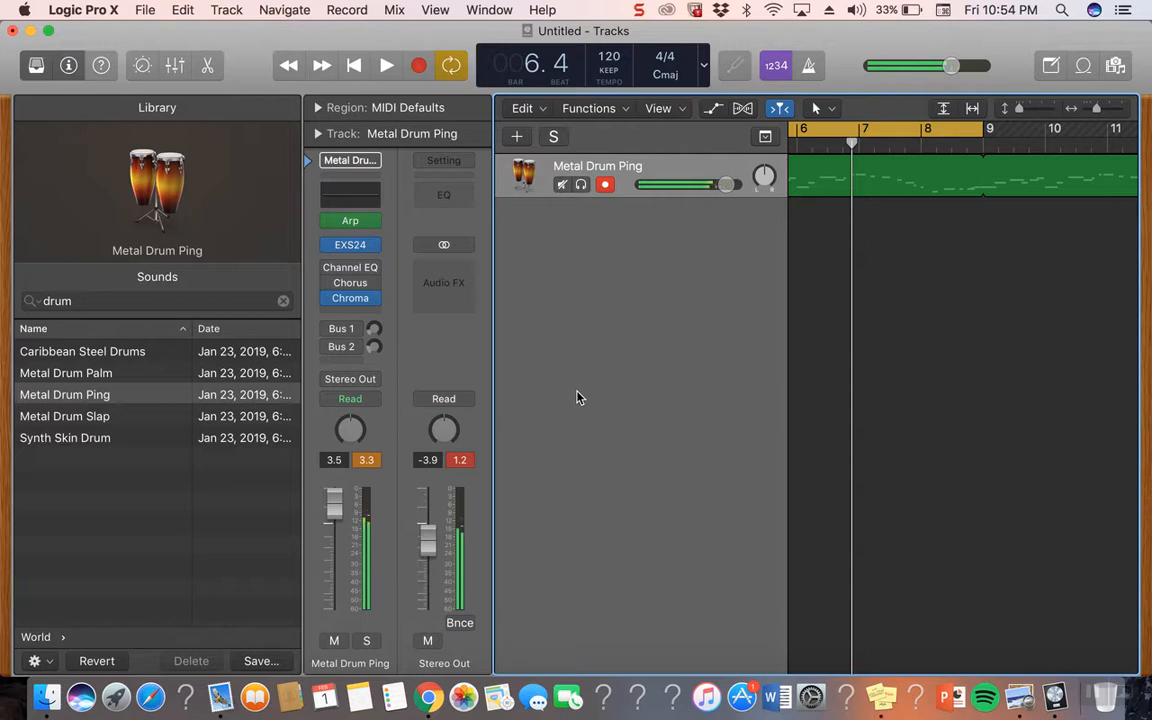
Step: Bypass the Arpeggiator and add a Channel EQ to the Stereo Out channel
left_click(328, 221)
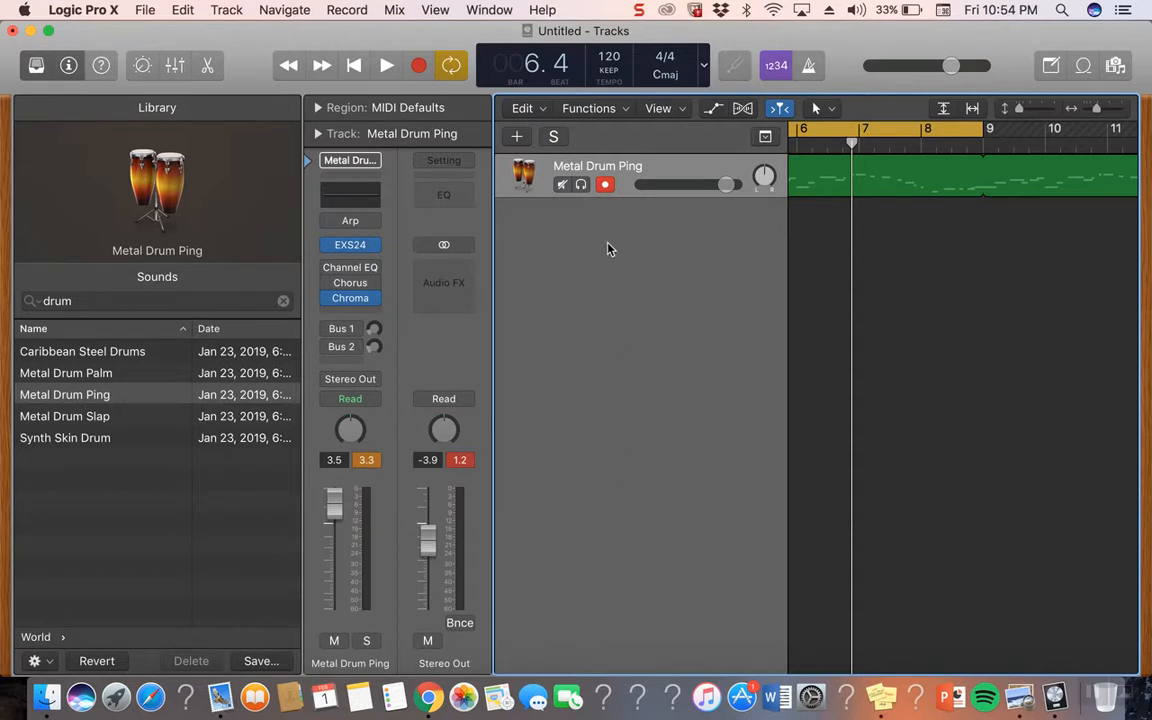
mouse_move(370, 301)
left_click(442, 198)
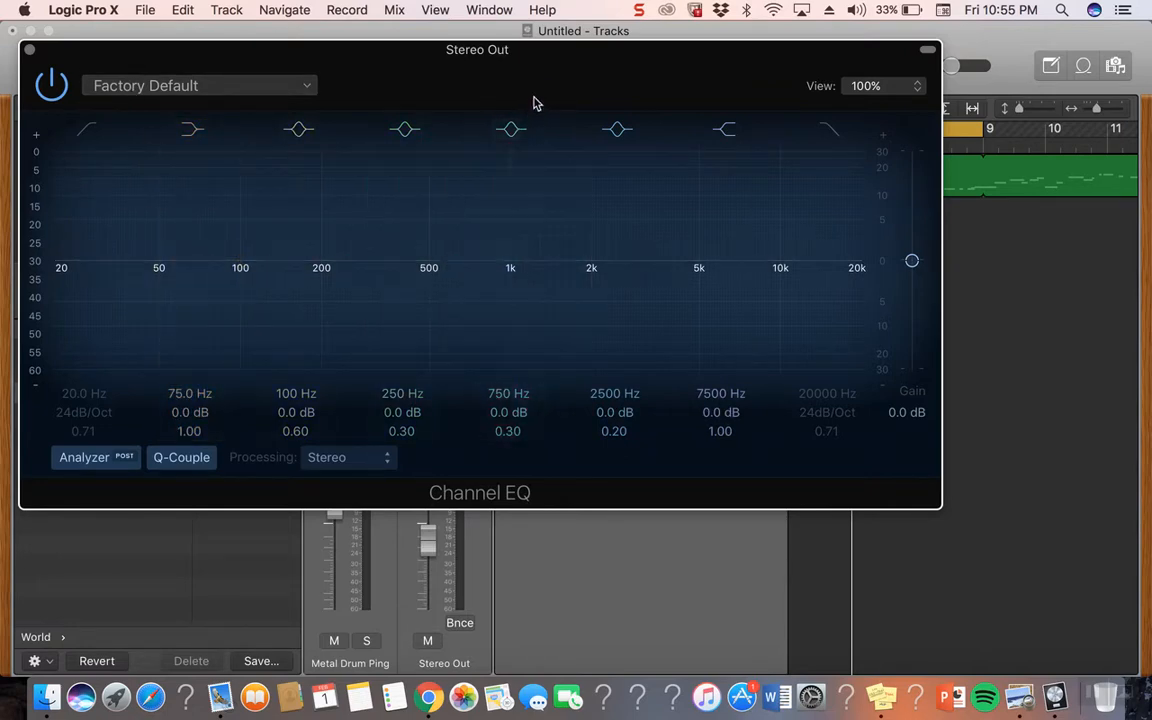
left_click_drag(550, 67, 588, 65)
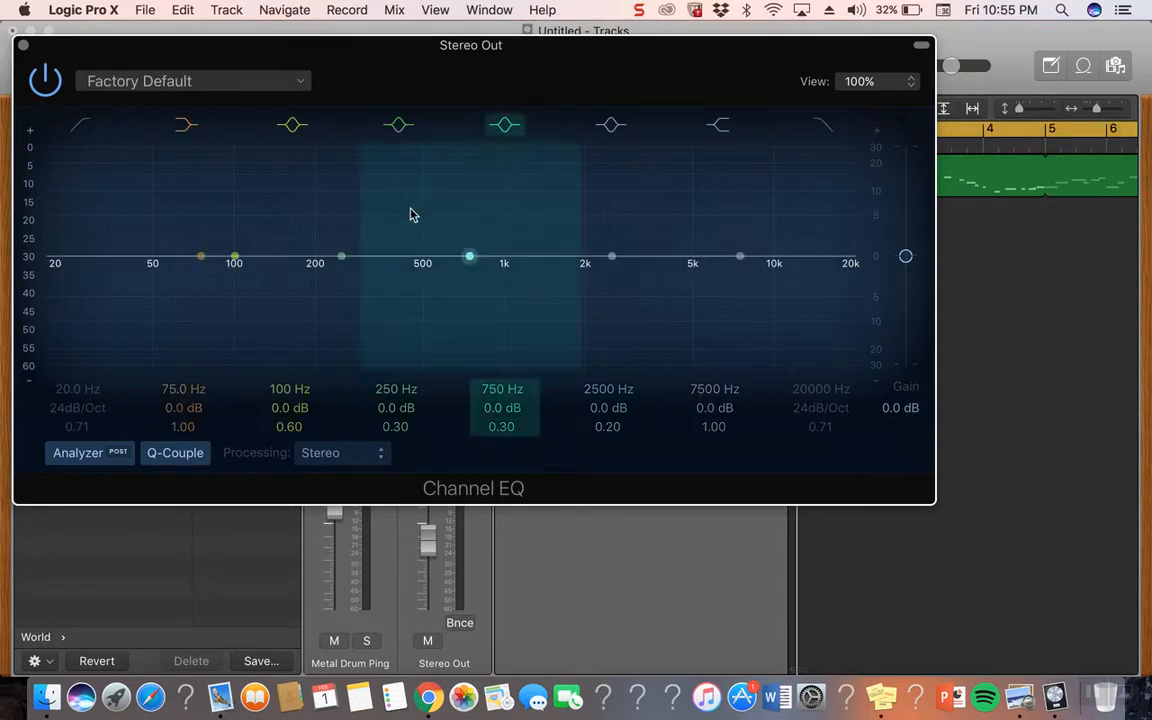
Step: During playback, shape the Stereo Out EQ with +24.0 dB at 710 Hz, -22.5 dB at 2400 Hz and a +22.0 dB high shelf at 6000 Hz
key("space")
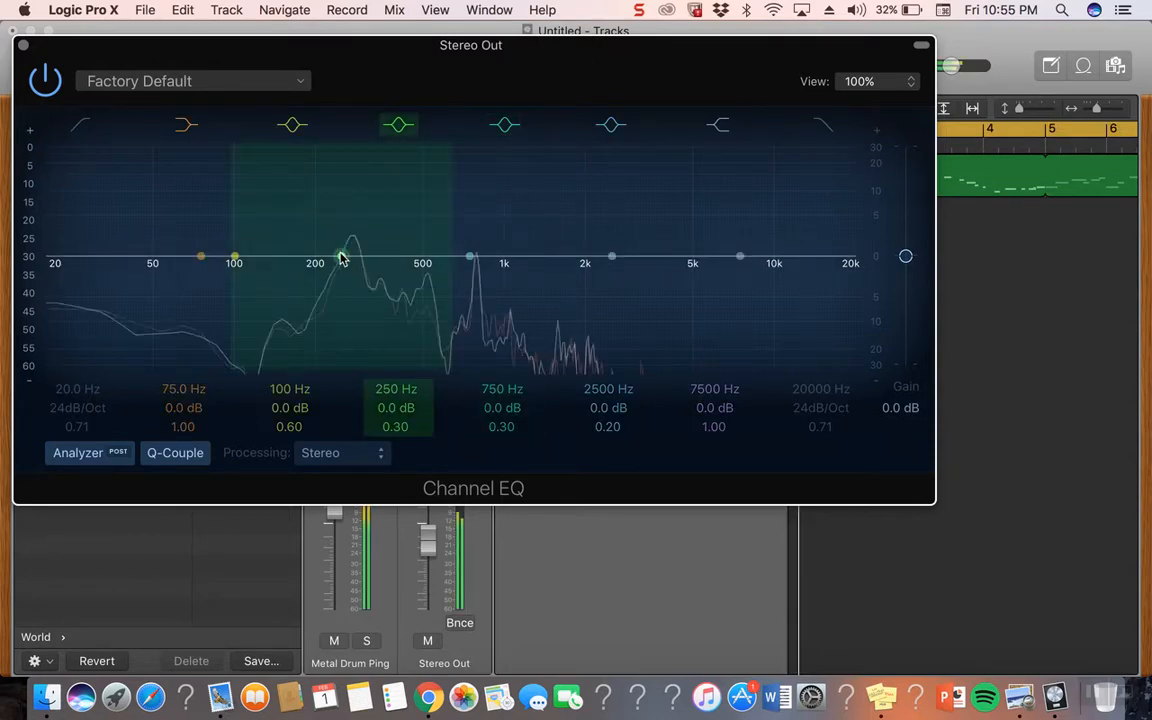
left_click_drag(341, 258, 476, 121)
left_click_drag(610, 256, 603, 373)
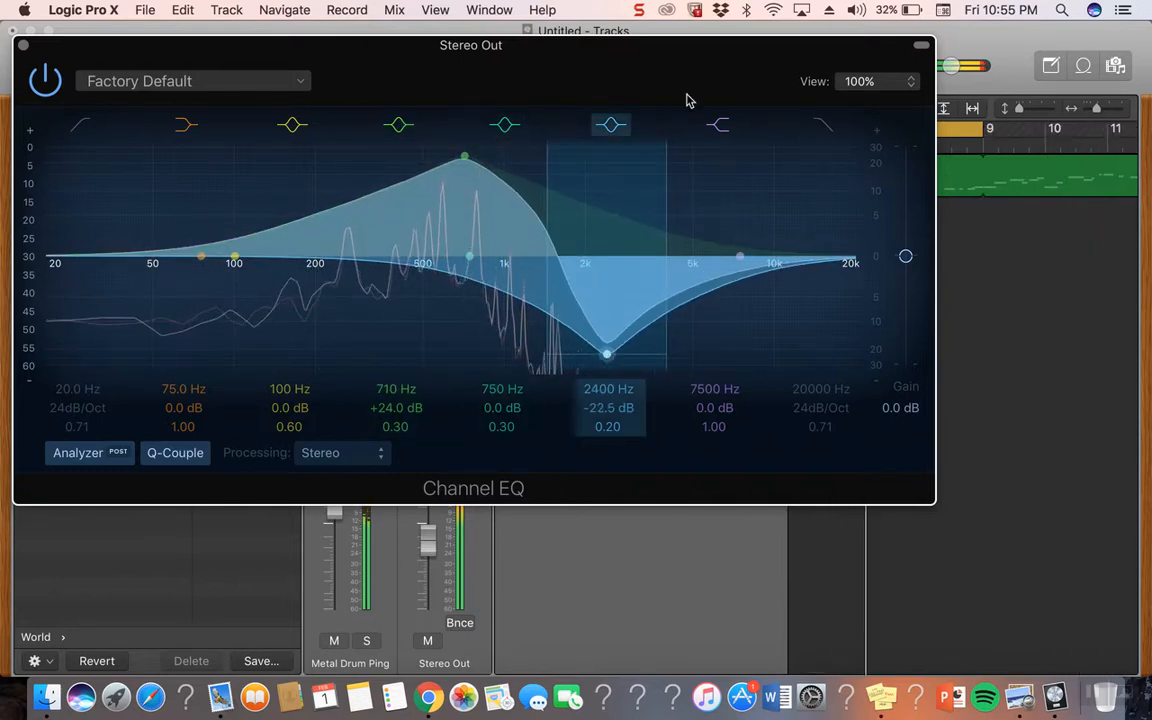
left_click_drag(740, 262, 712, 186)
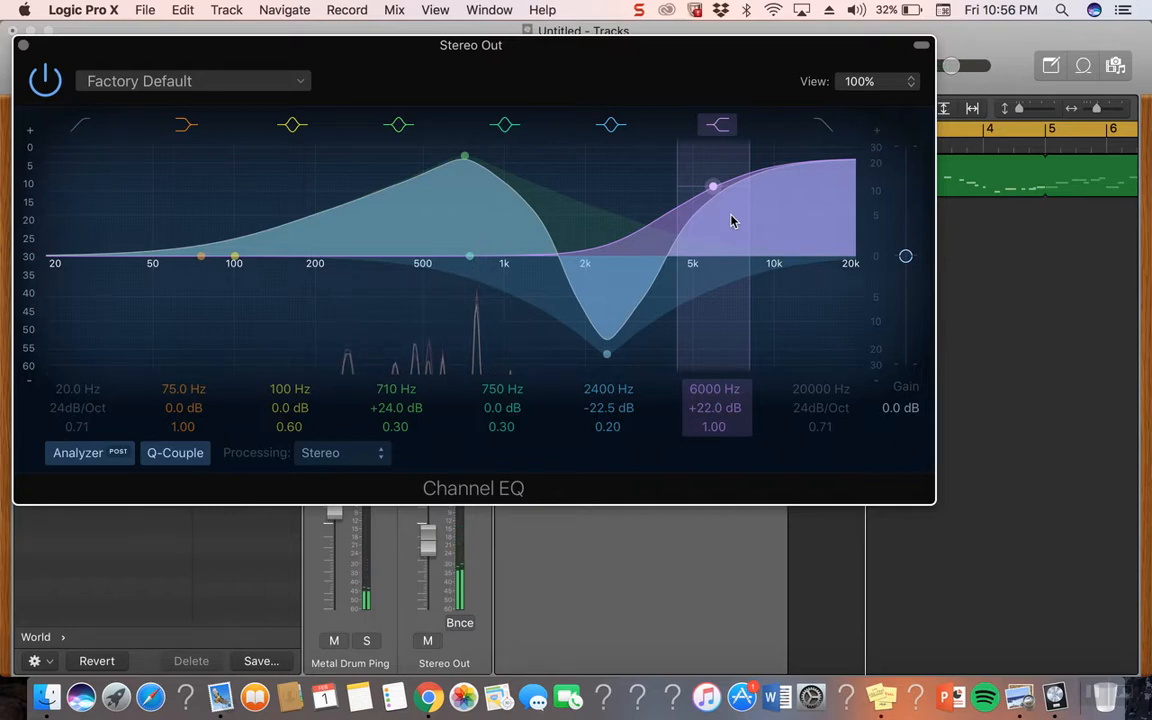
Step: Bypass and close the Channel EQ, return the playhead to bar 1 and hide the inspector
left_click(45, 78)
left_click(24, 47)
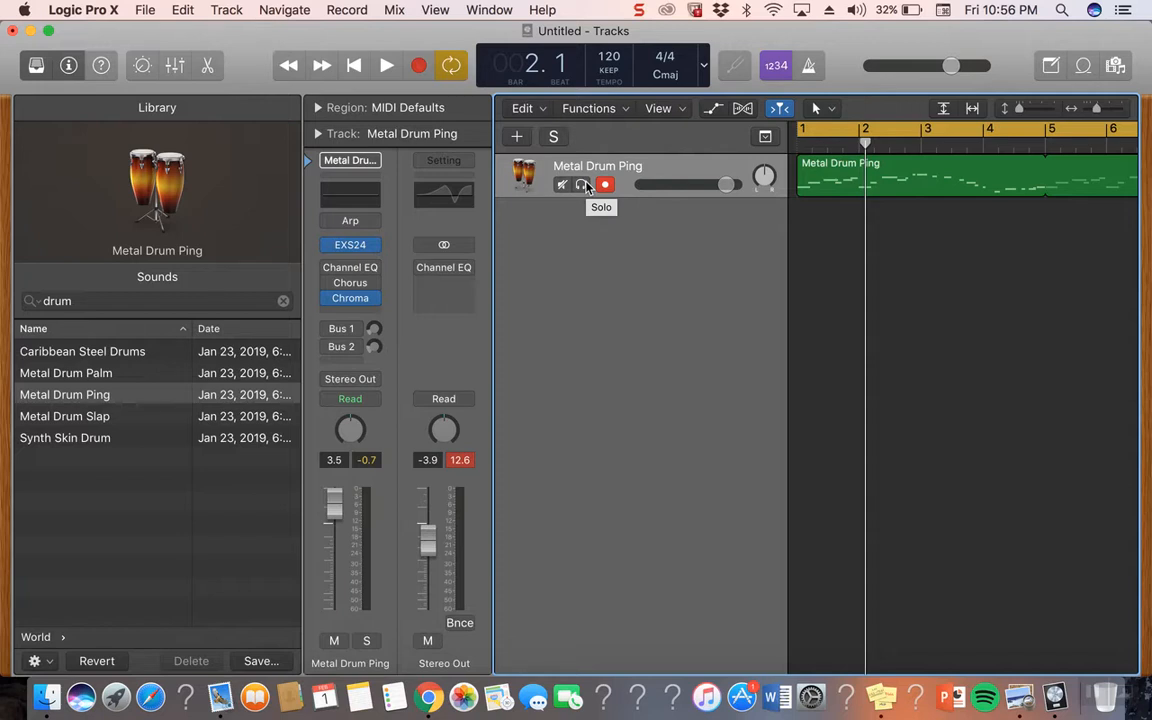
key("Return")
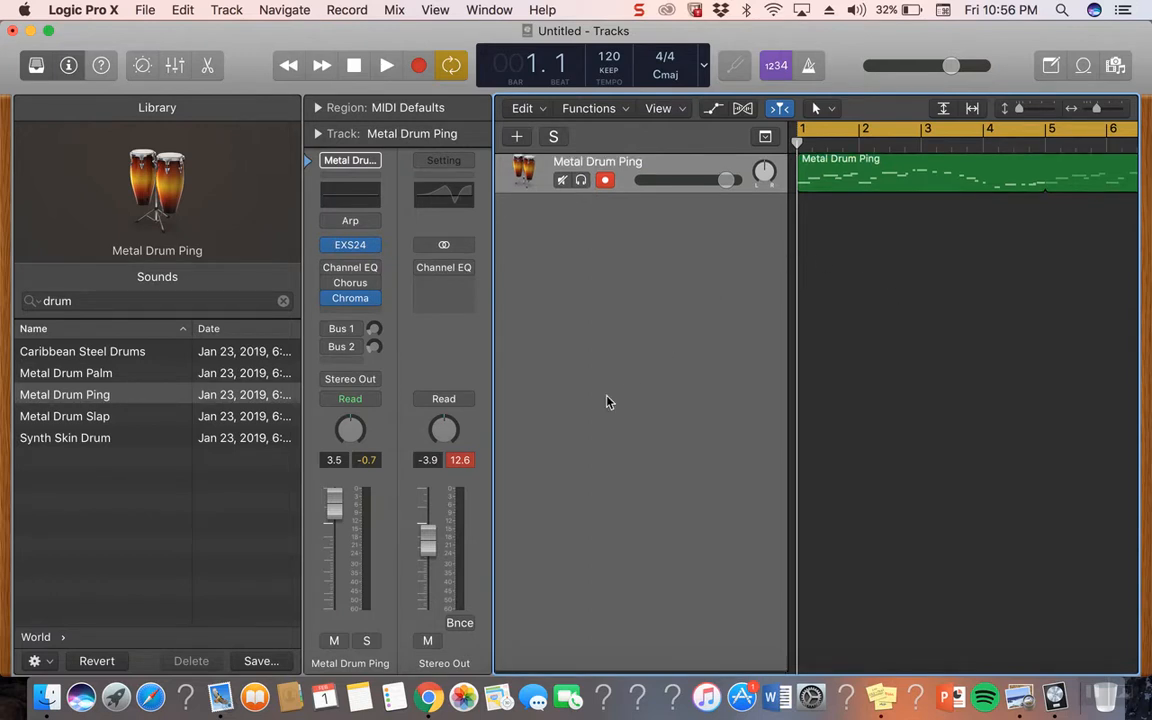
key("i")
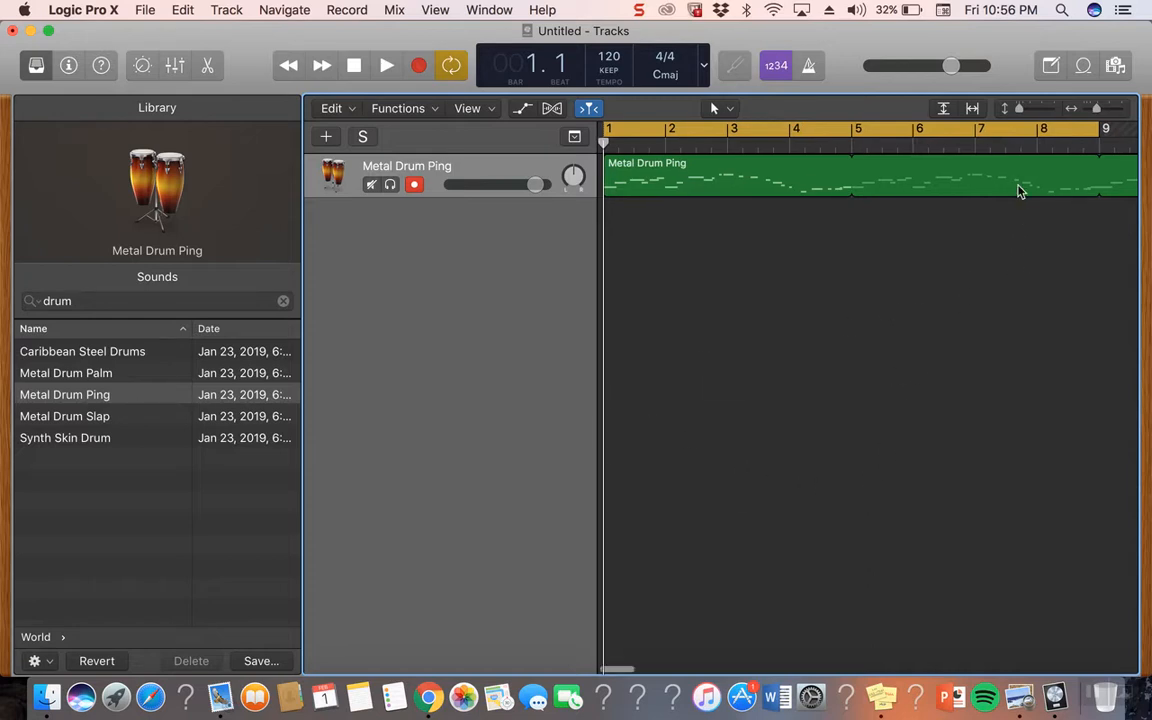
Step: Look along the looped Metal Drum Ping region on the timeline, briefly selecting everything in the project
scroll(1018, 191, "right", 20)
scroll(1018, 191, "right", 20)
scroll(1018, 189, "left", 20)
scroll(1112, 183, "left", 2)
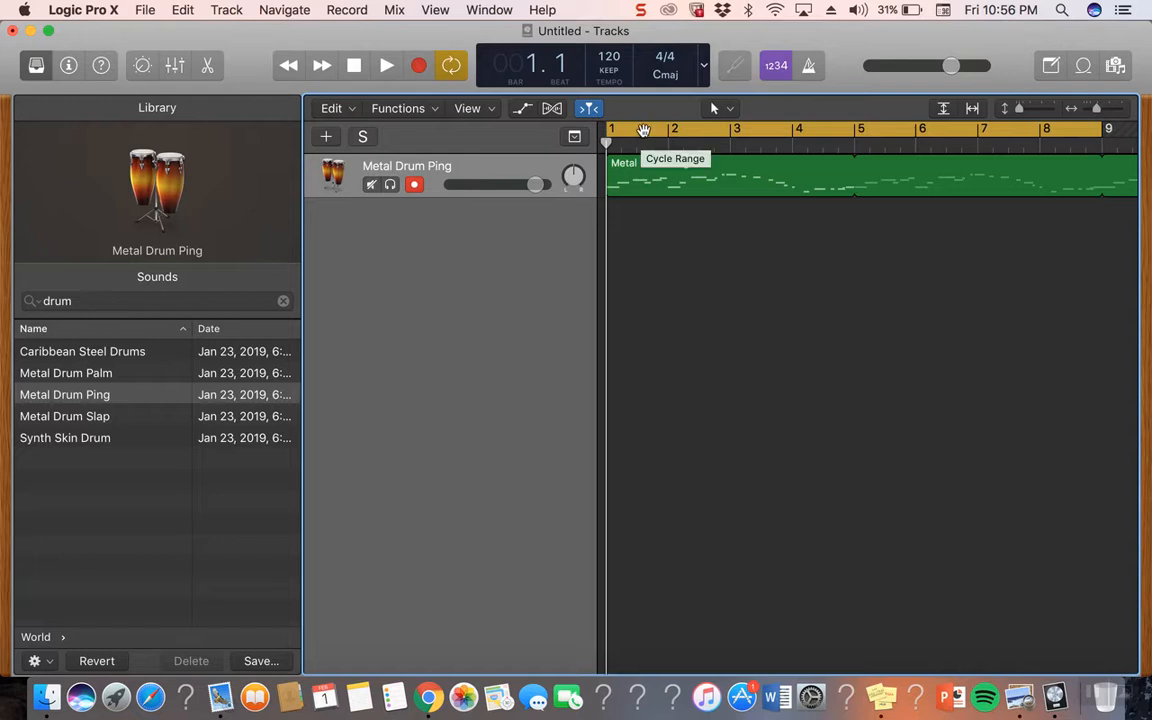
key("super+a")
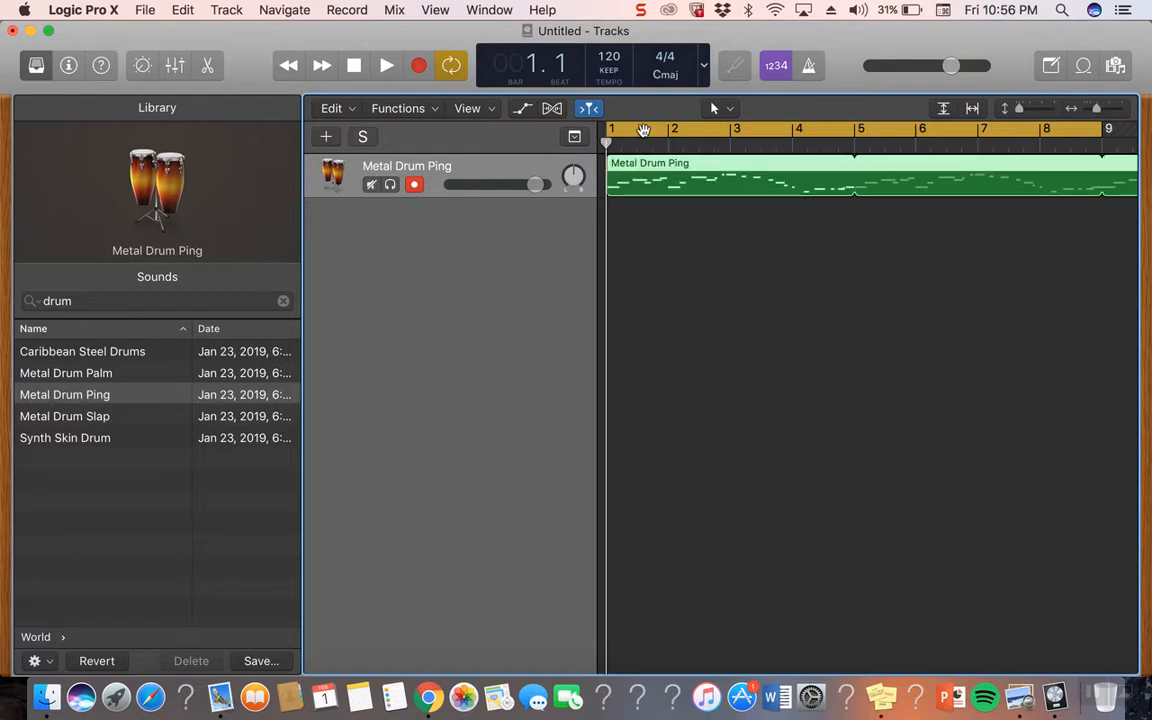
left_click(745, 272)
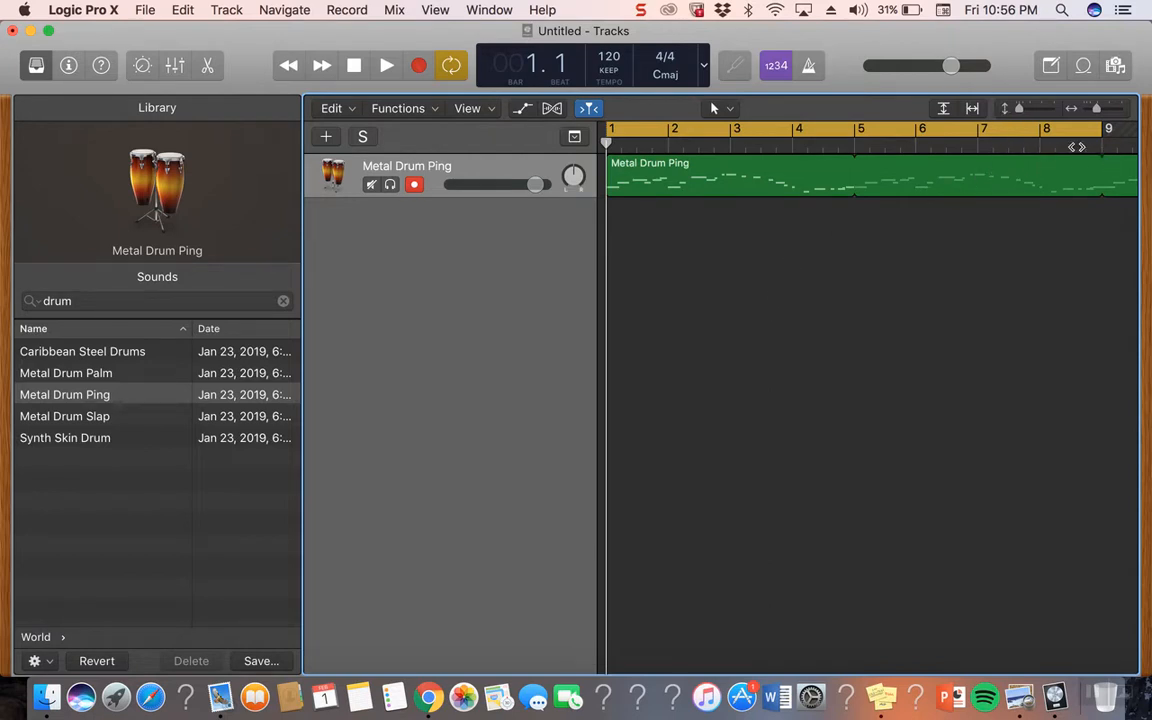
Step: Examine the edit and split commands available for the Metal Drum Ping region without applying any
left_click(972, 124)
left_click(1080, 130)
right_click(1068, 181)
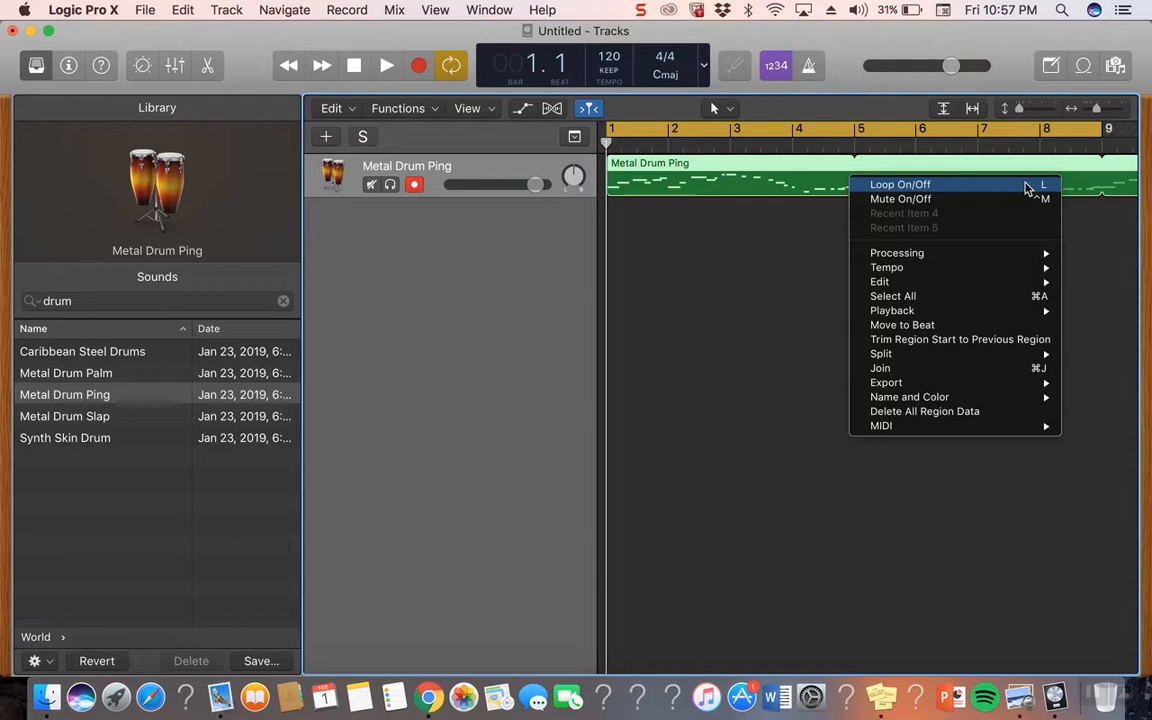
mouse_move(932, 289)
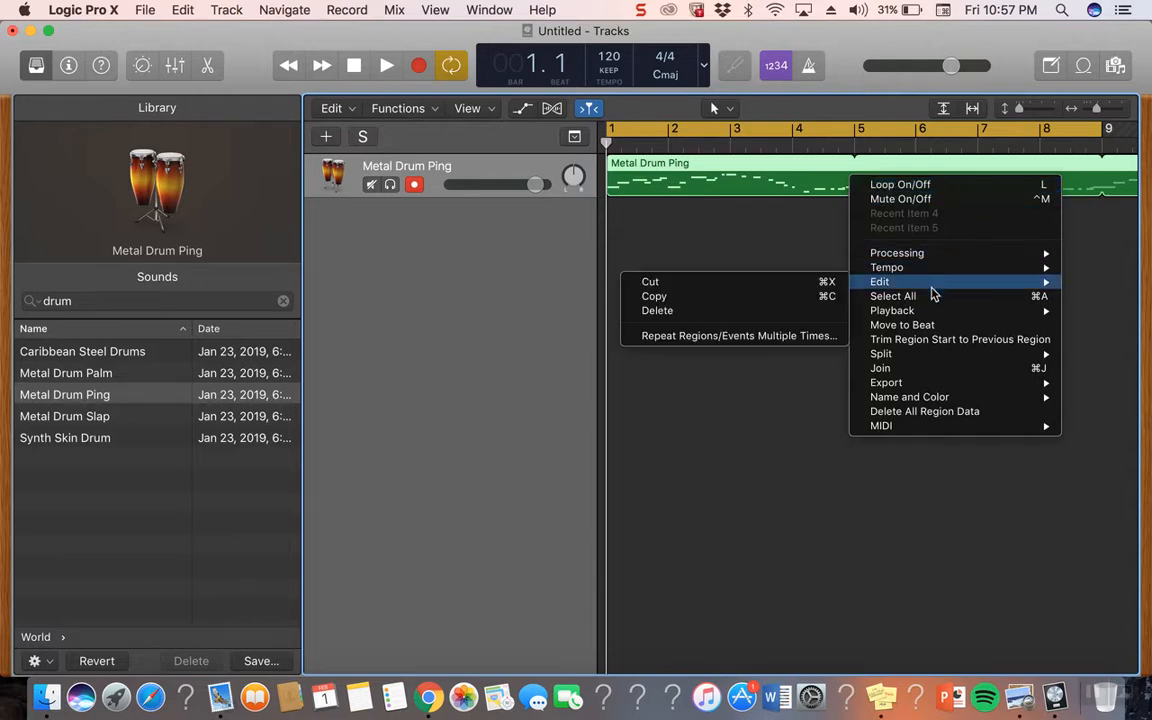
mouse_move(918, 360)
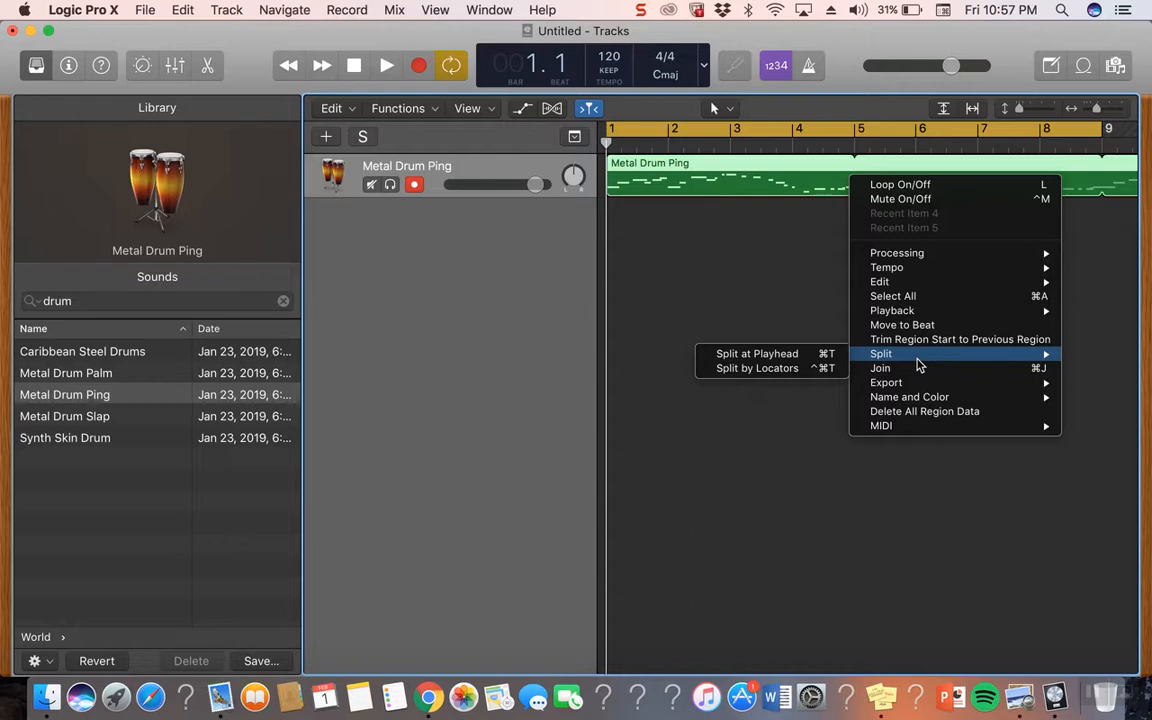
key("Escape")
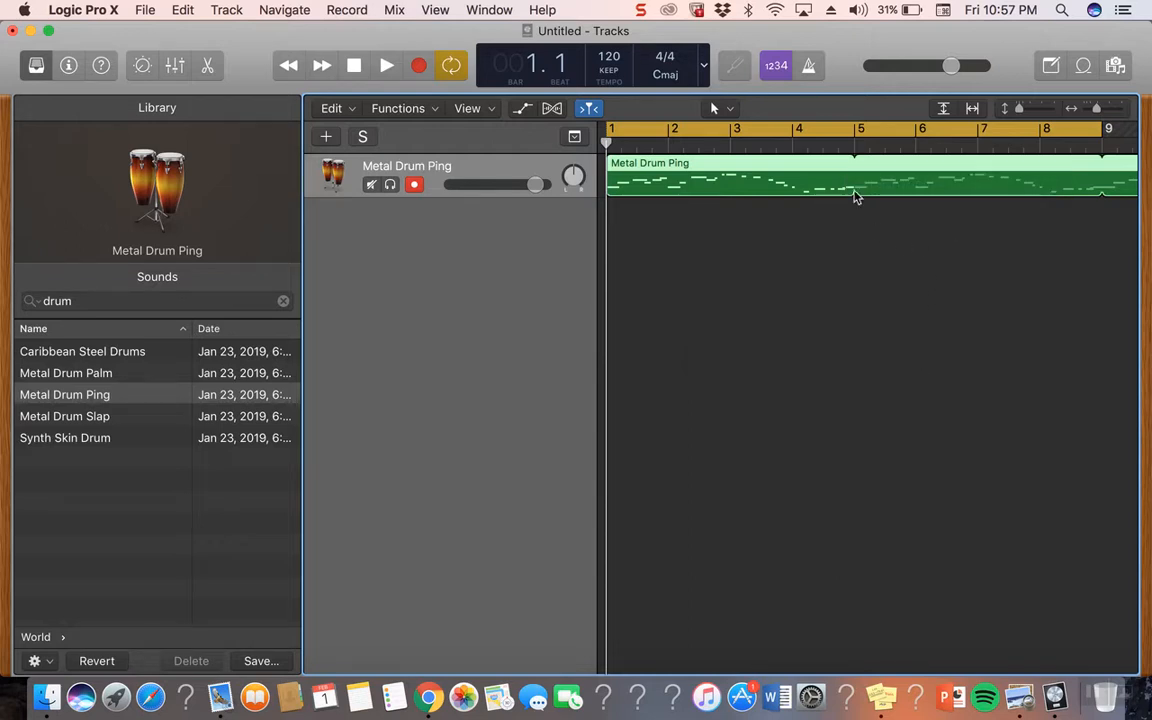
left_click(183, 10)
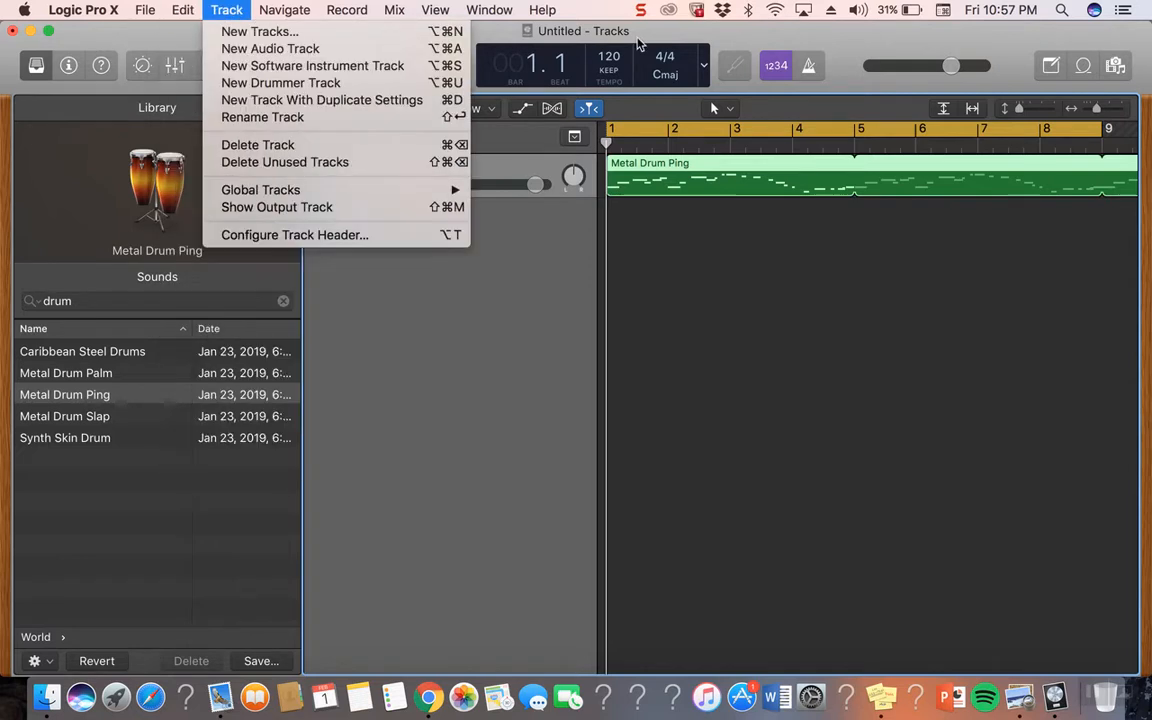
left_click(901, 213)
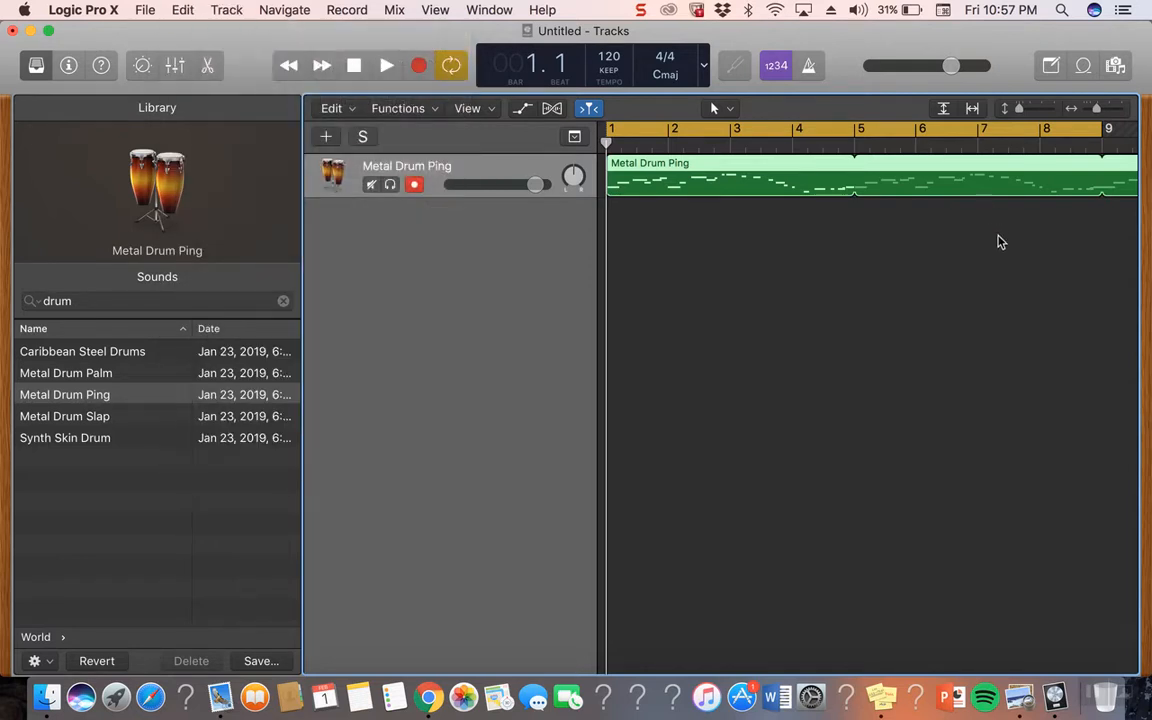
Step: Try trimming the looped region's start to the previous region, and review its split options
right_click(1045, 180)
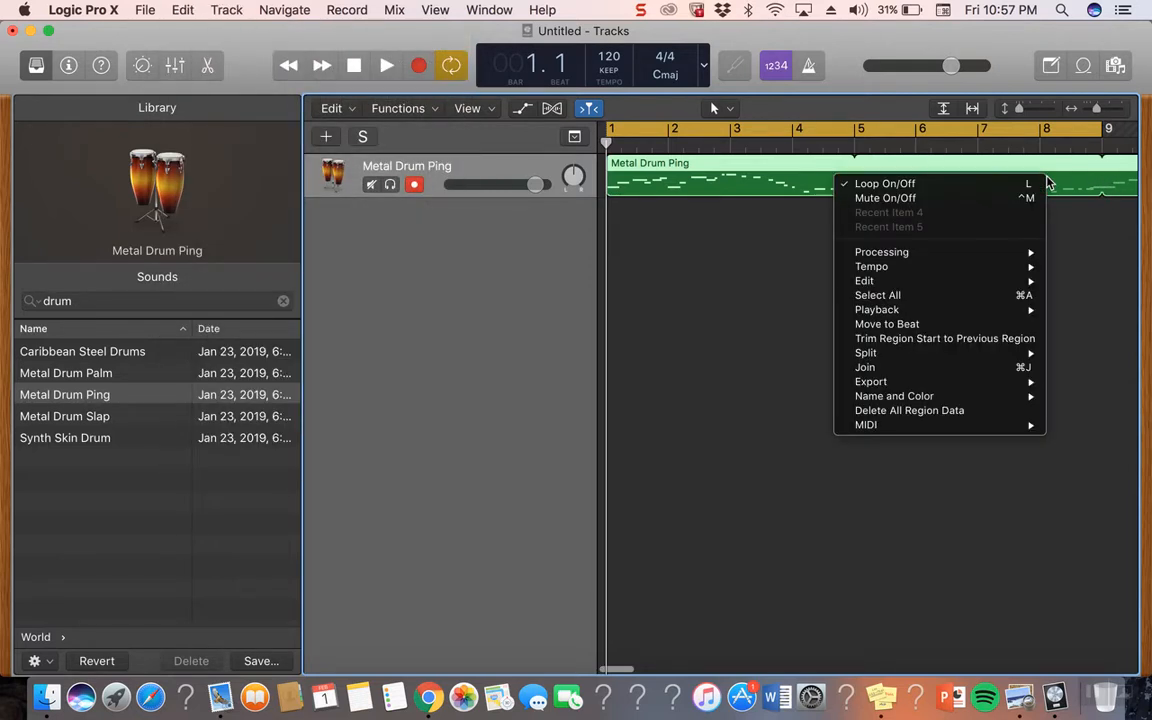
left_click(953, 347)
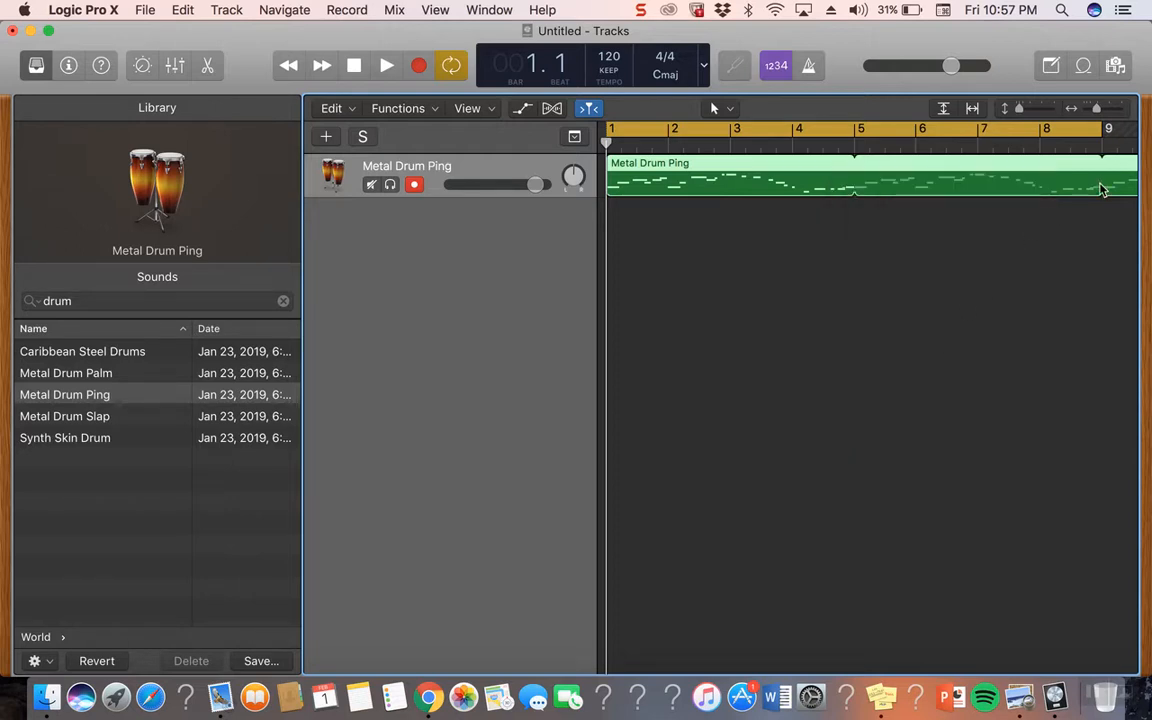
right_click(920, 180)
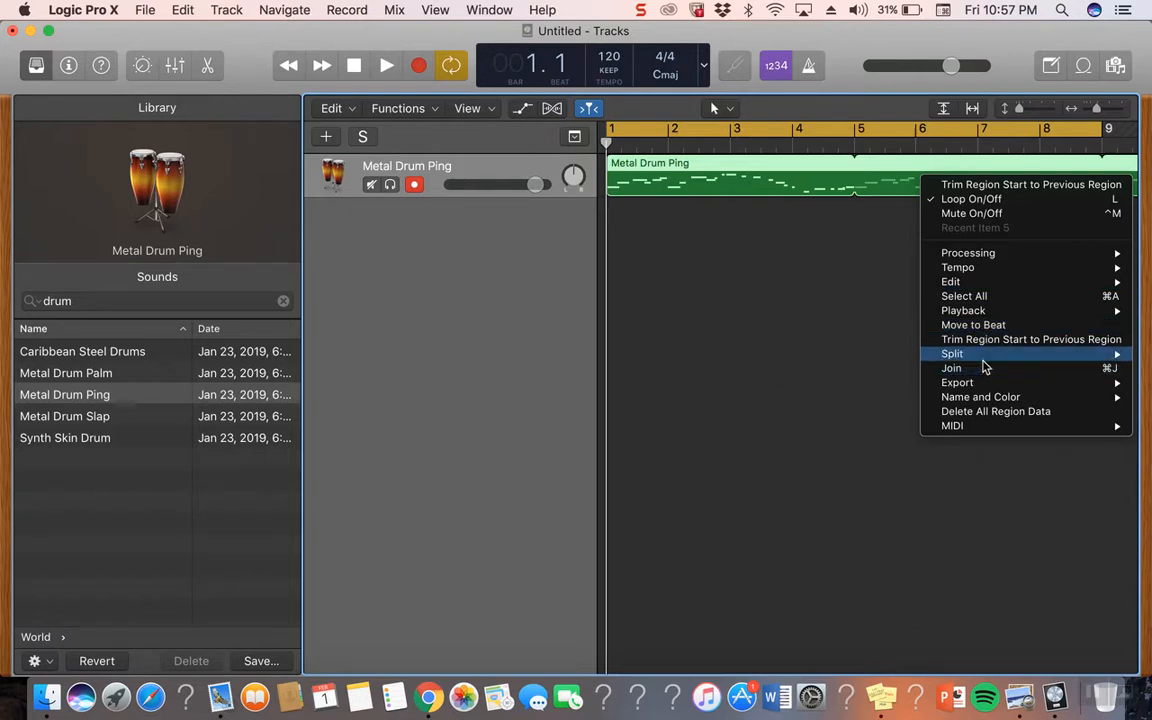
mouse_move(982, 358)
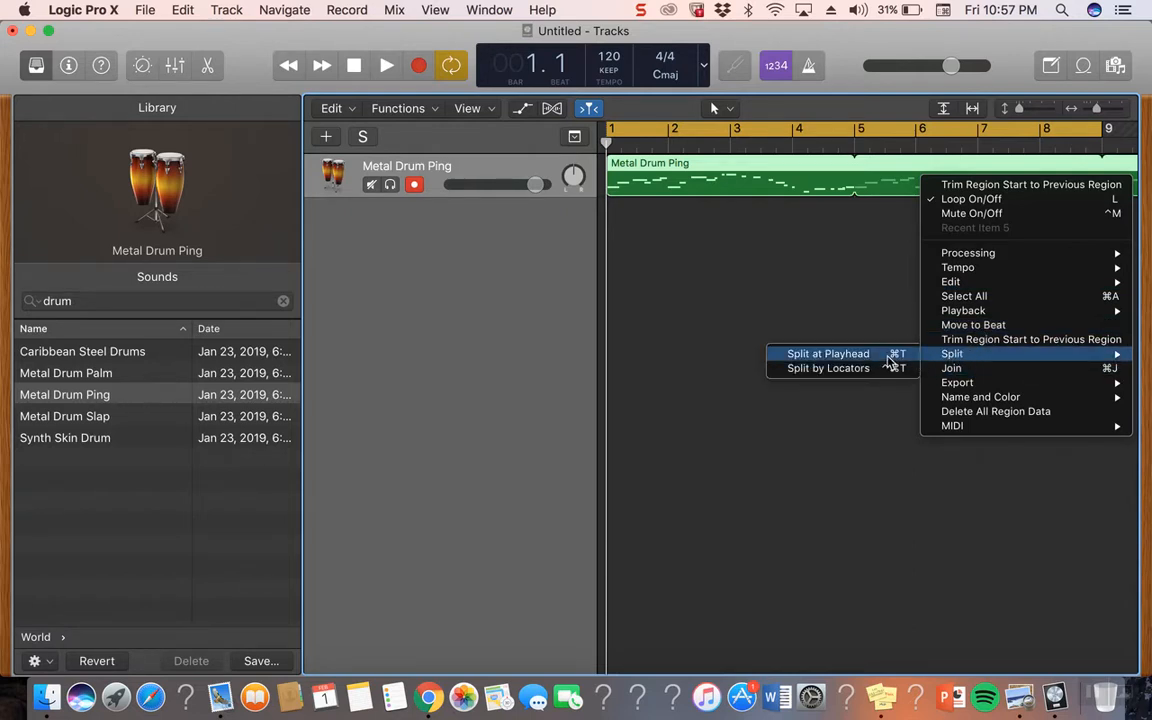
left_click(829, 303)
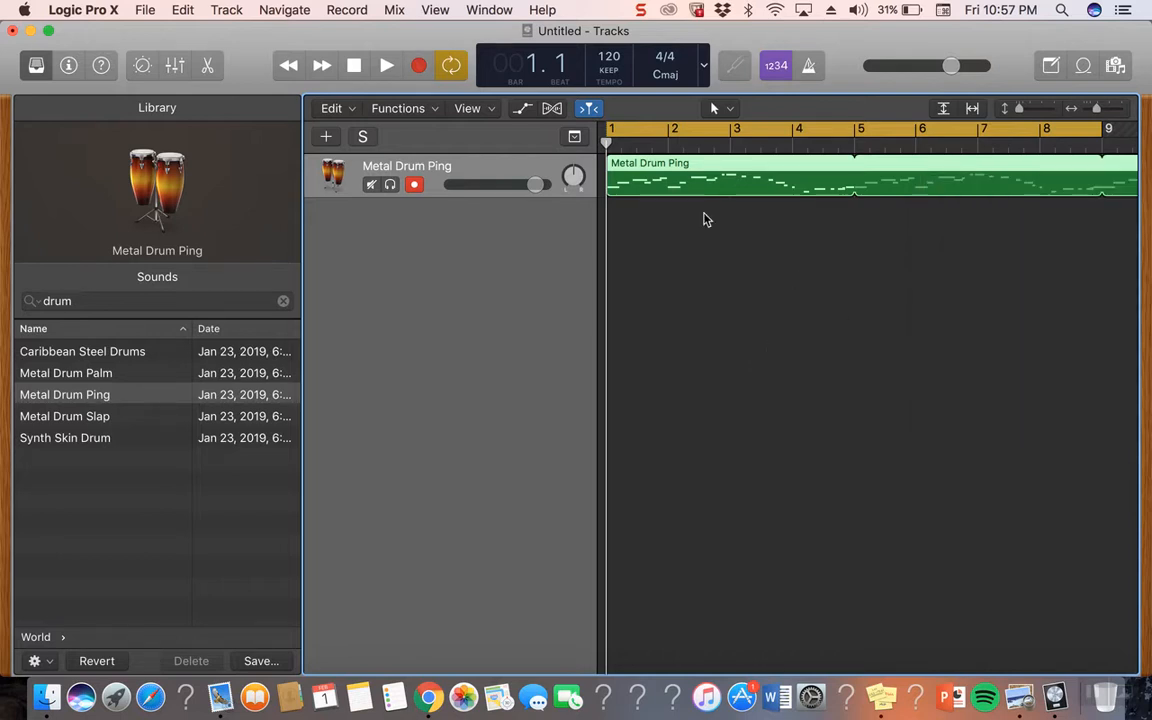
Step: Move the playhead to bar 9 and split the looped Metal Drum Ping region by locators
left_click_drag(606, 145, 1102, 148)
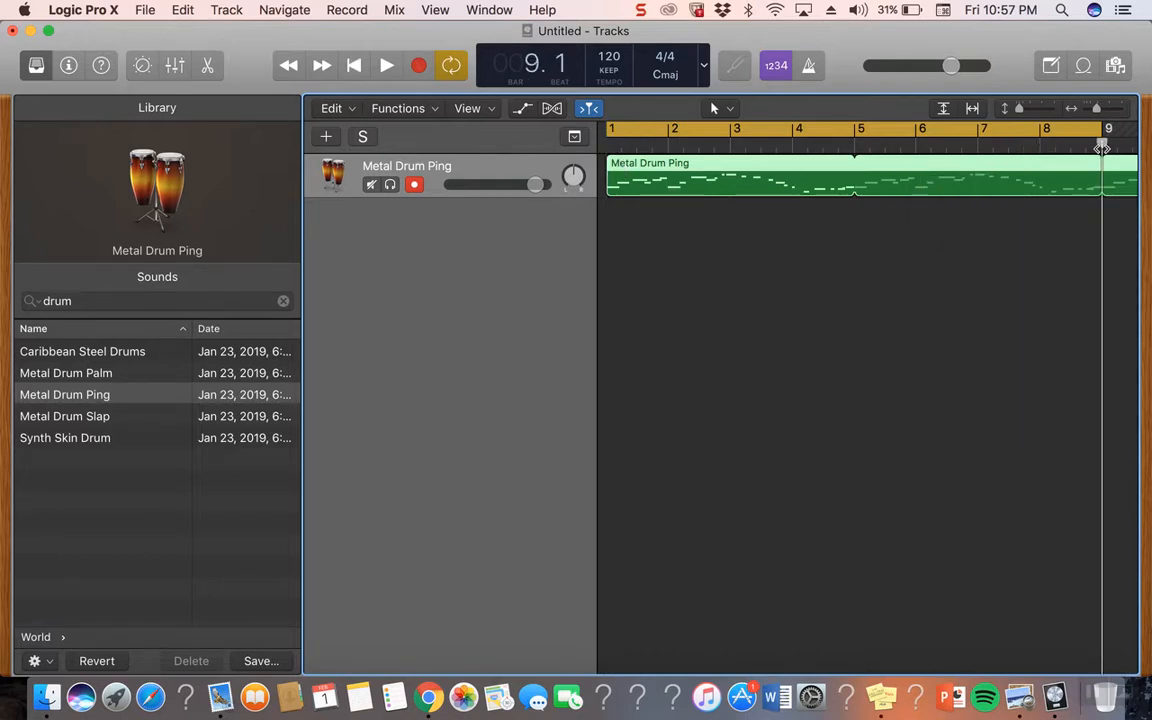
right_click(1103, 161)
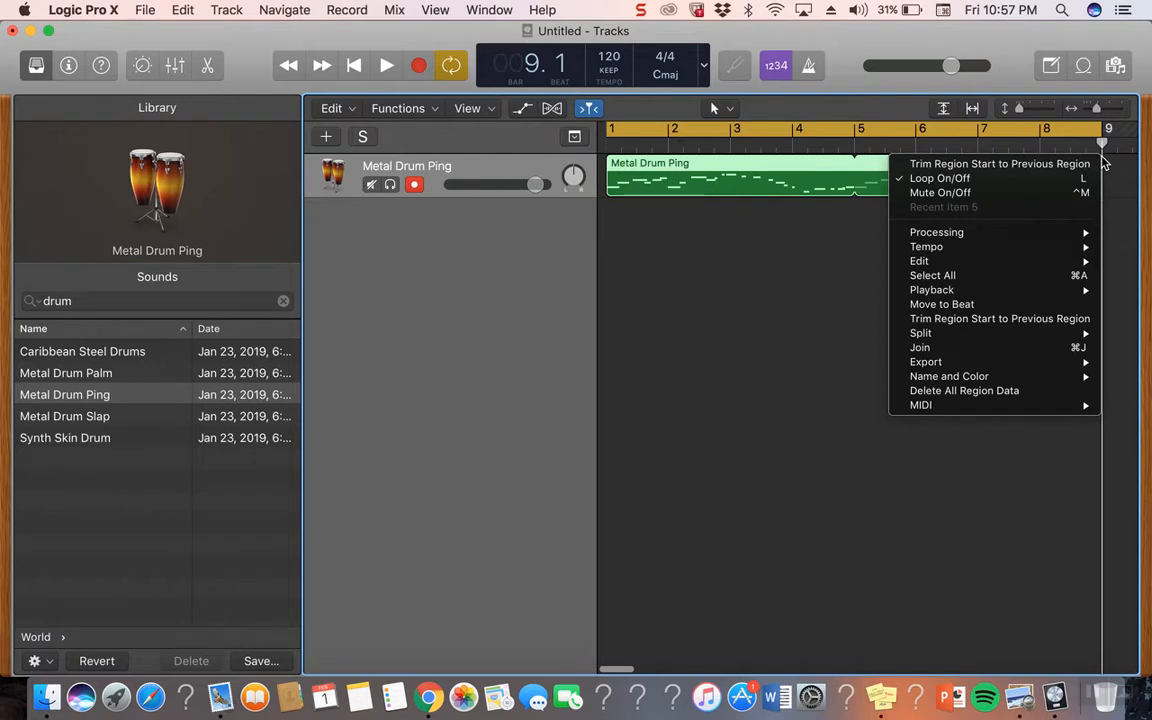
mouse_move(968, 338)
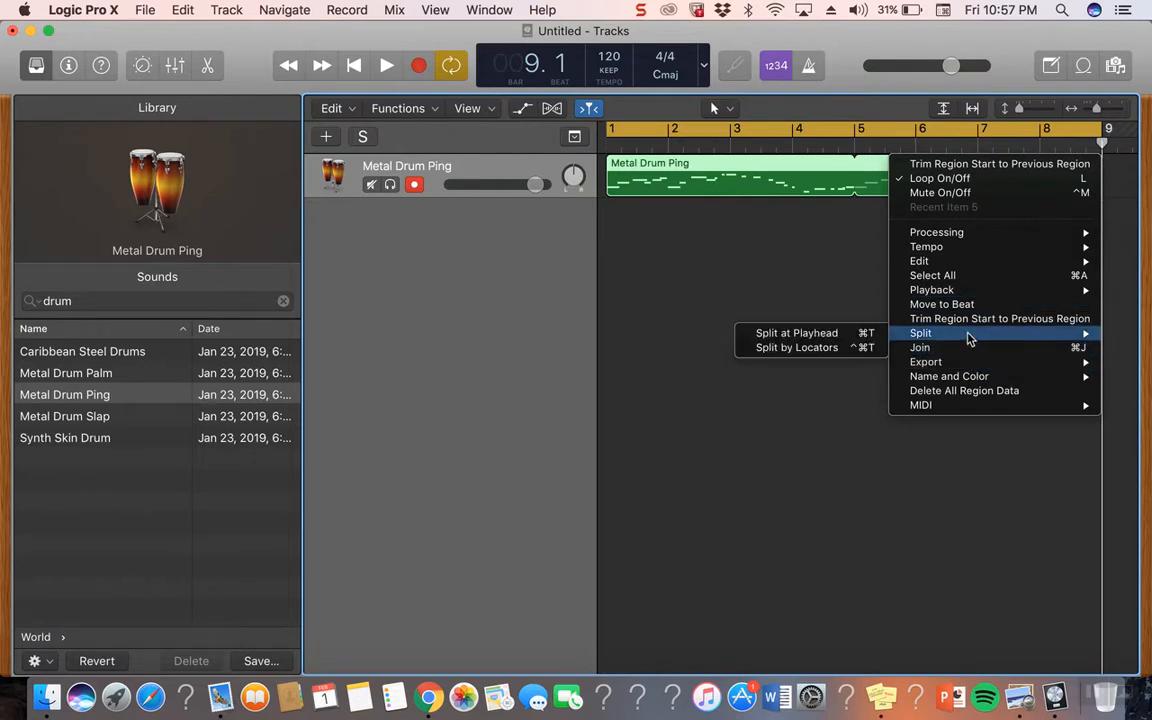
left_click(797, 347)
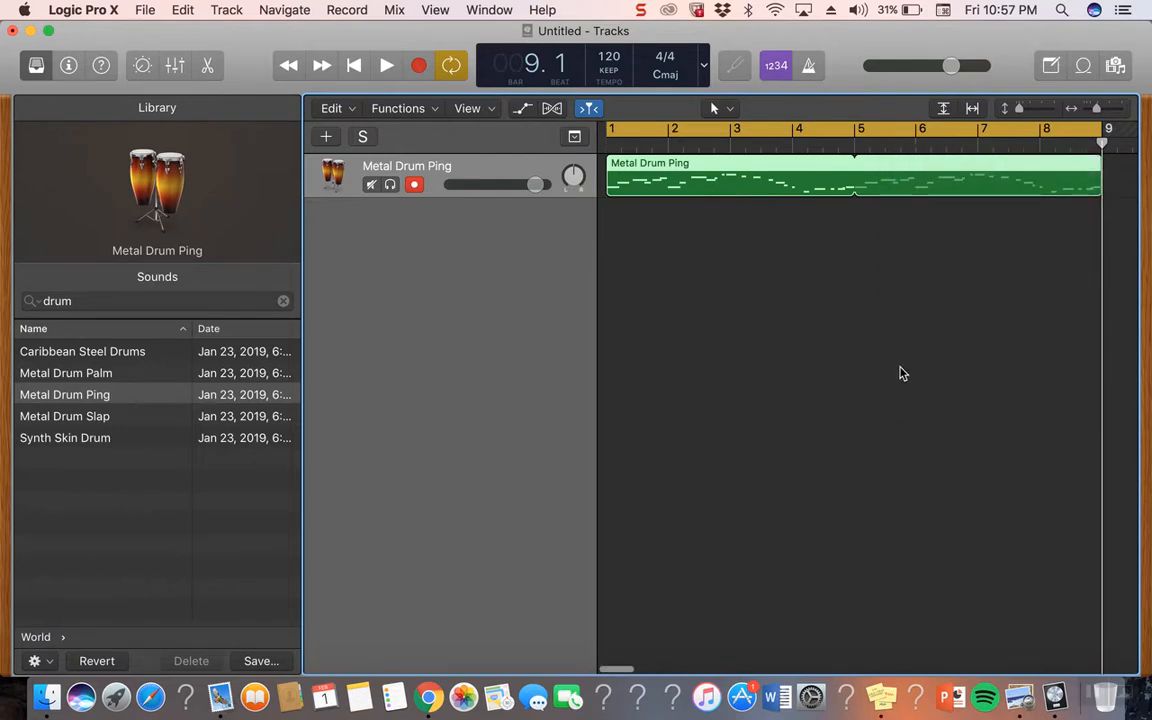
Step: Play the shortened loop from bar 1, stop it and return the playhead to the start
key("Return")
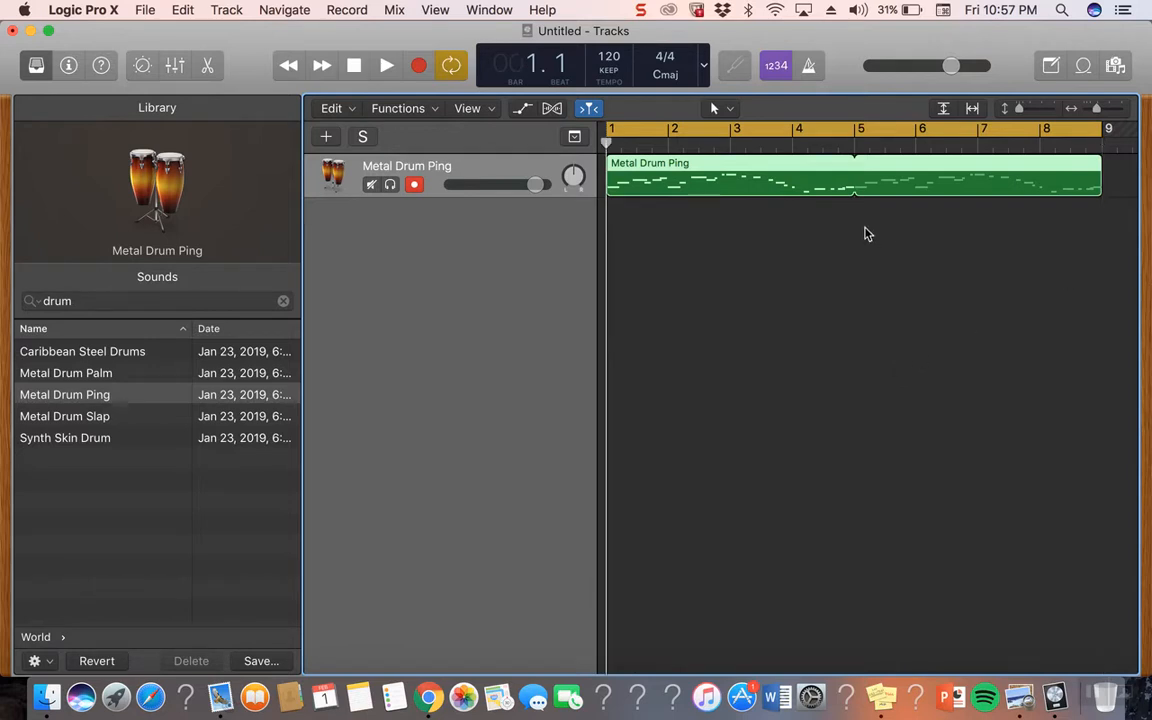
key("space")
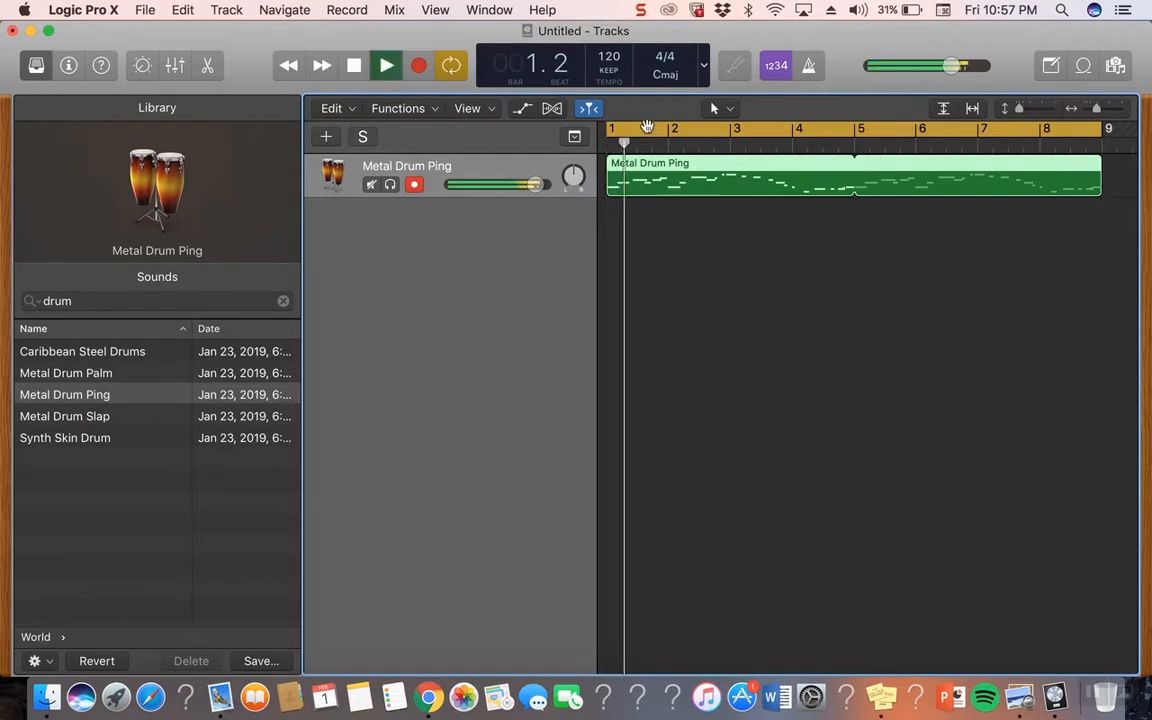
left_click(960, 143)
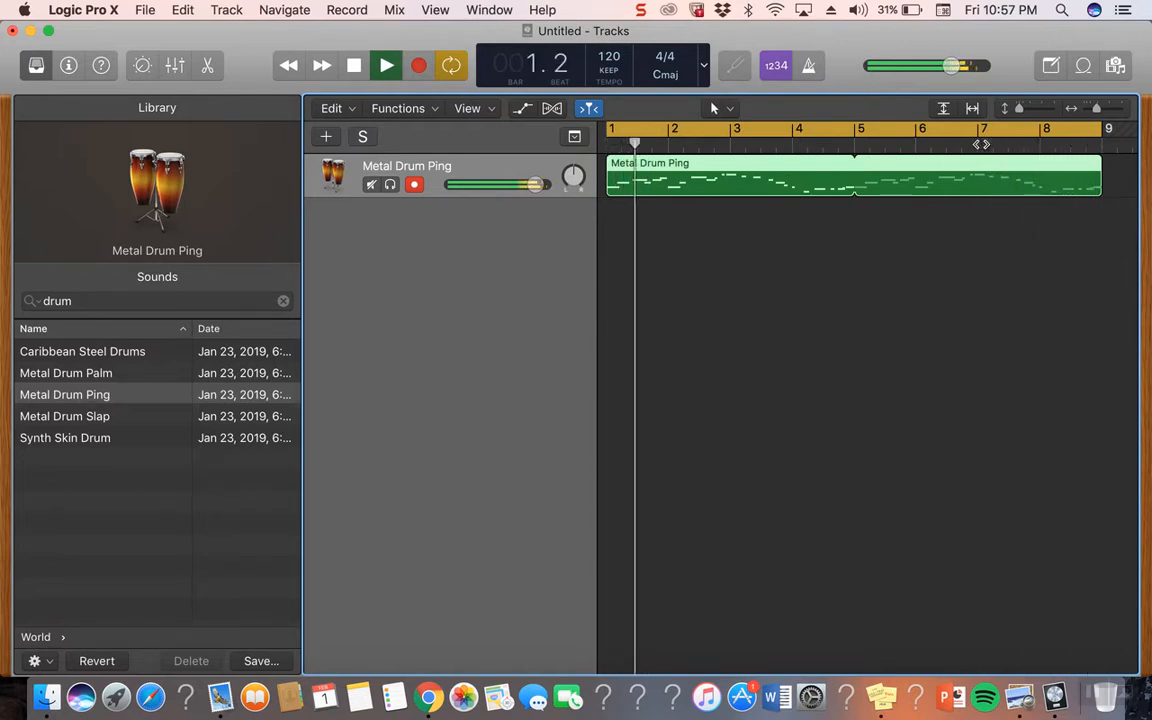
key("space")
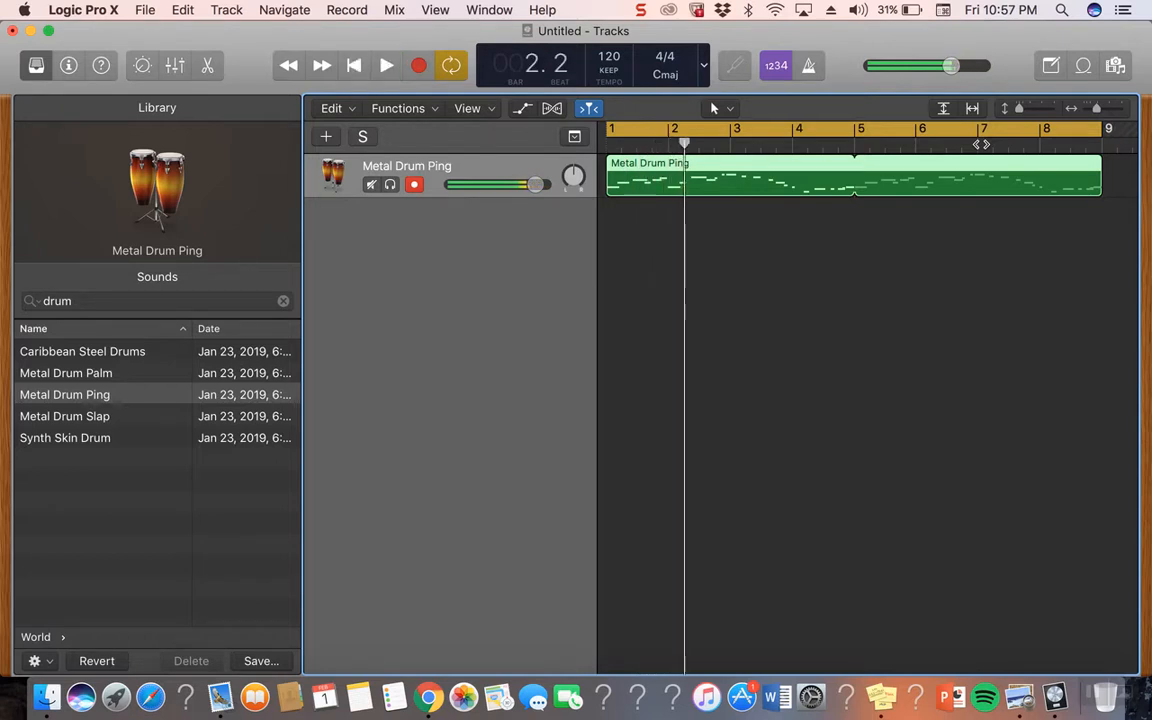
key("Return")
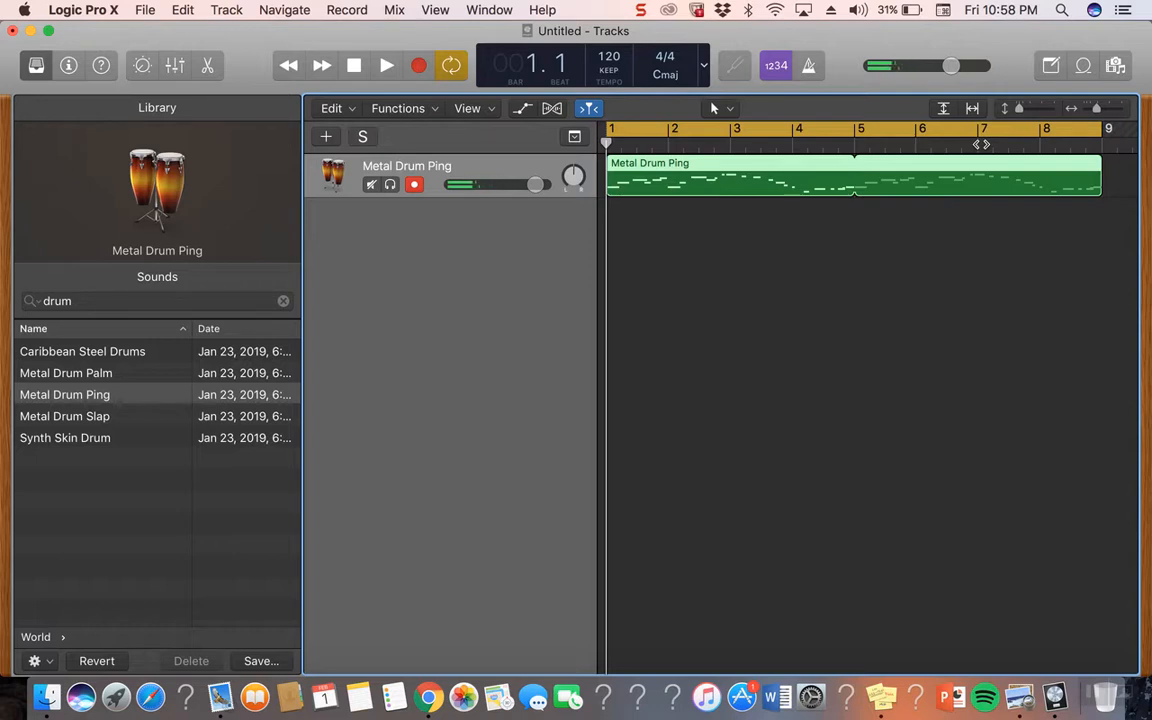
Step: Set up a bounce of bars 1 to 9 with only the PCM destination enabled, briefly viewing the MP3 options, and accept the settings
key("super+b")
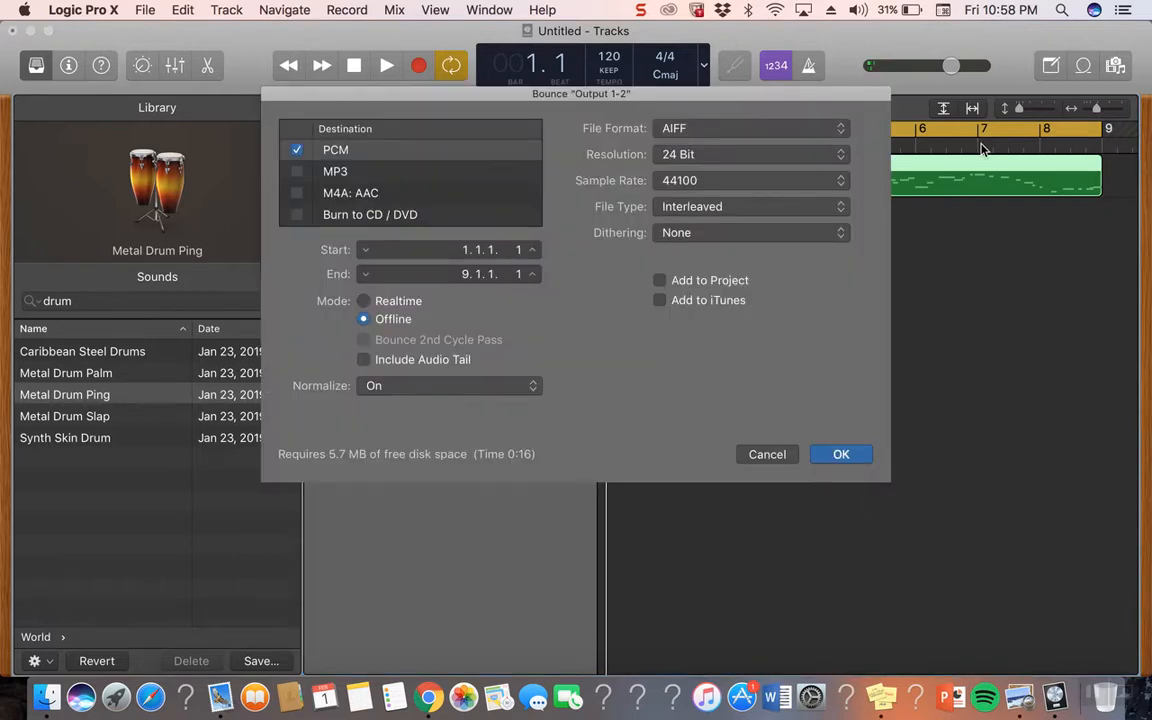
left_click(843, 452)
left_click(297, 173)
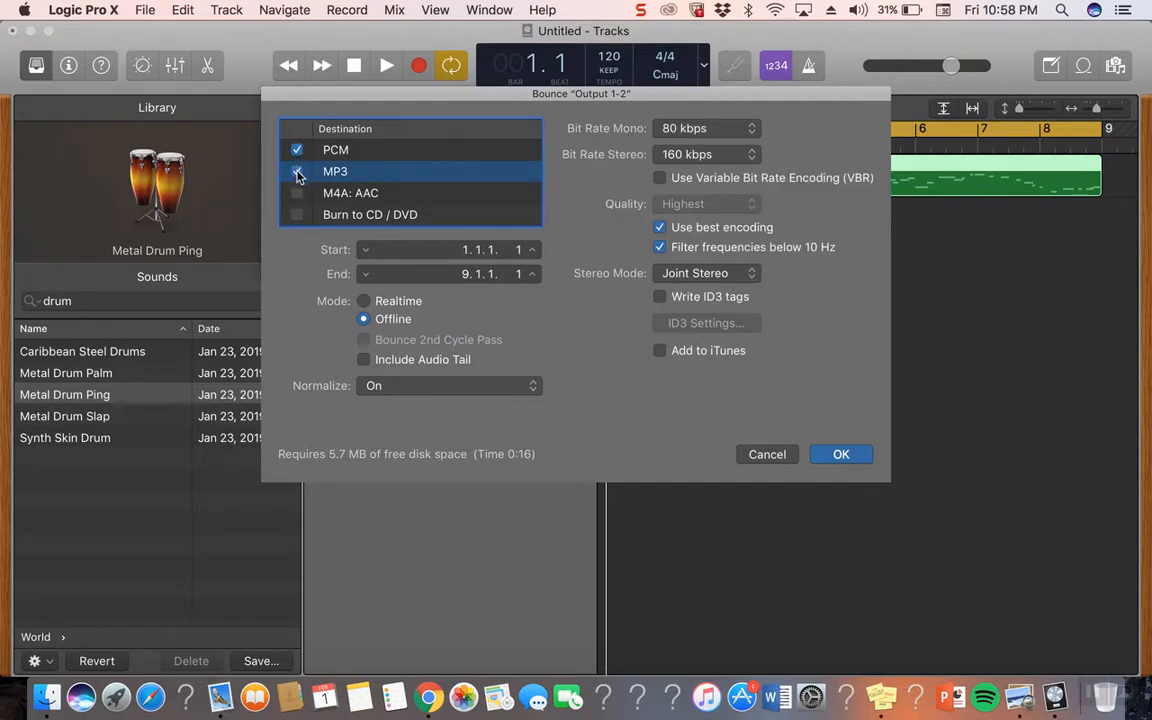
left_click(297, 172)
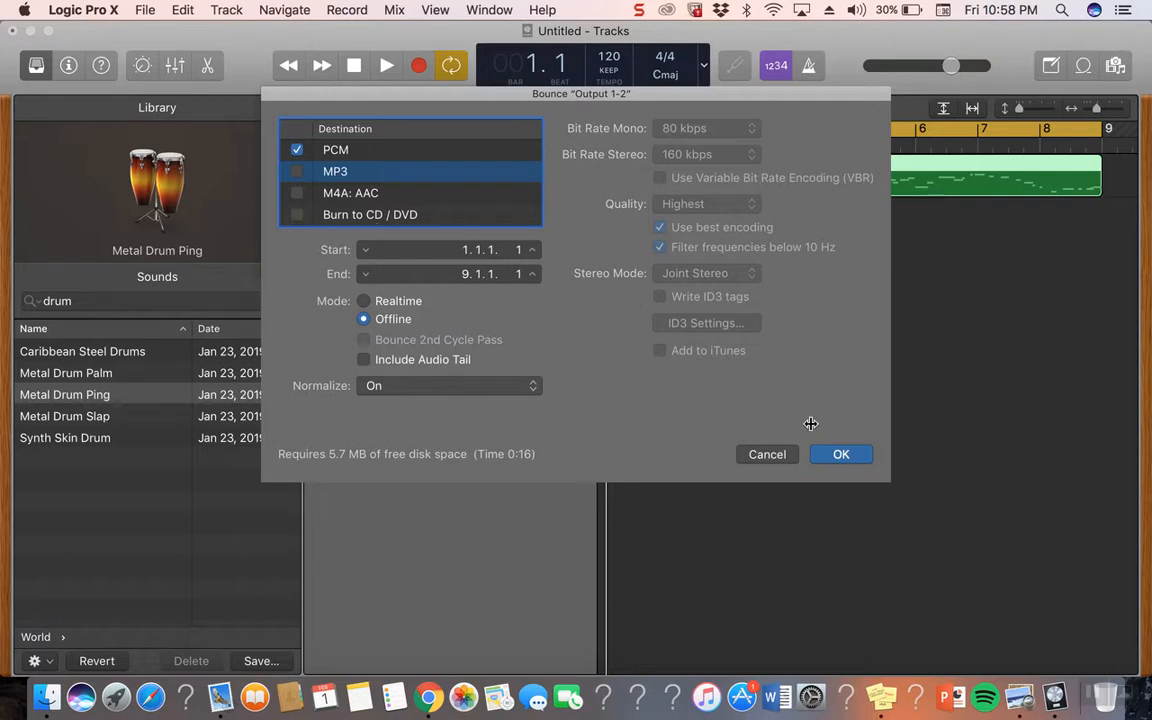
left_click(848, 455)
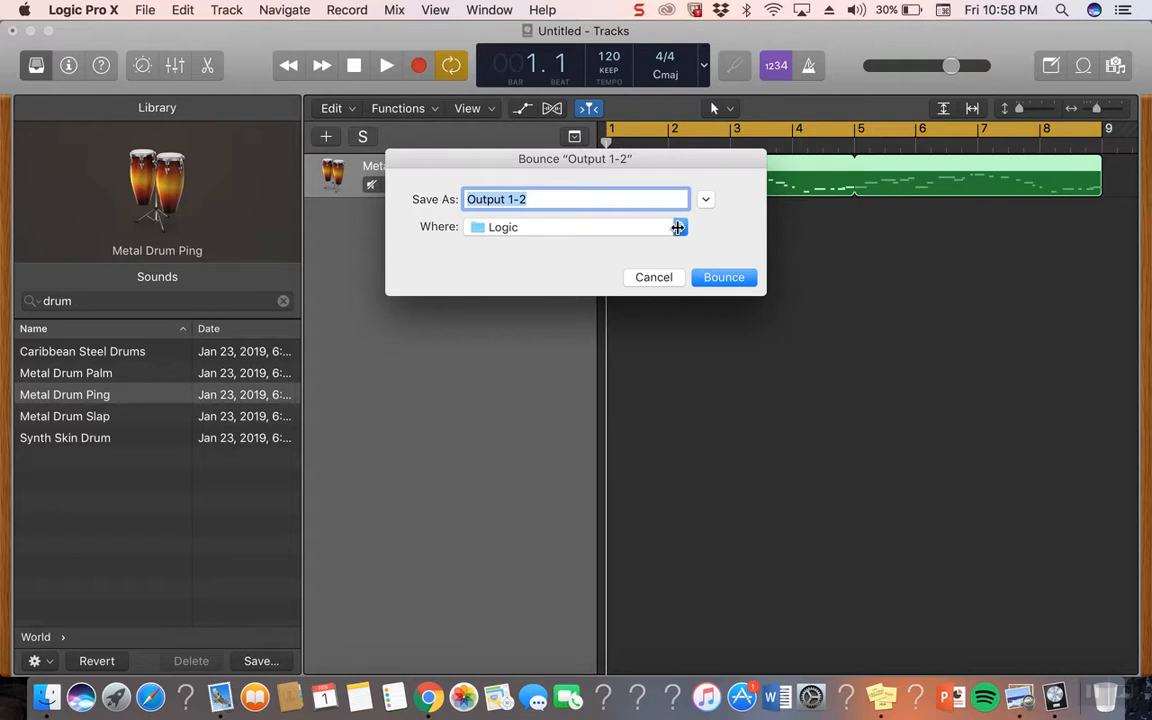
Step: Bounce the project to the MUS 499 folder under the name "Fantasy Tropical Island"
left_click(678, 228)
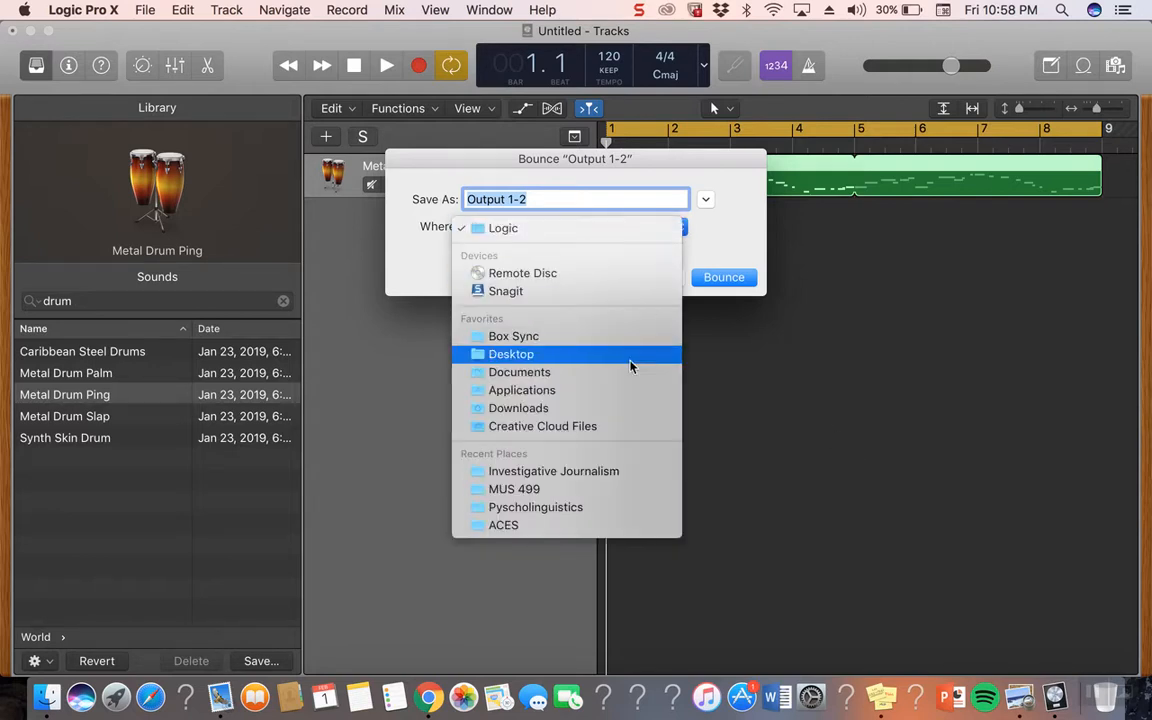
left_click(567, 490)
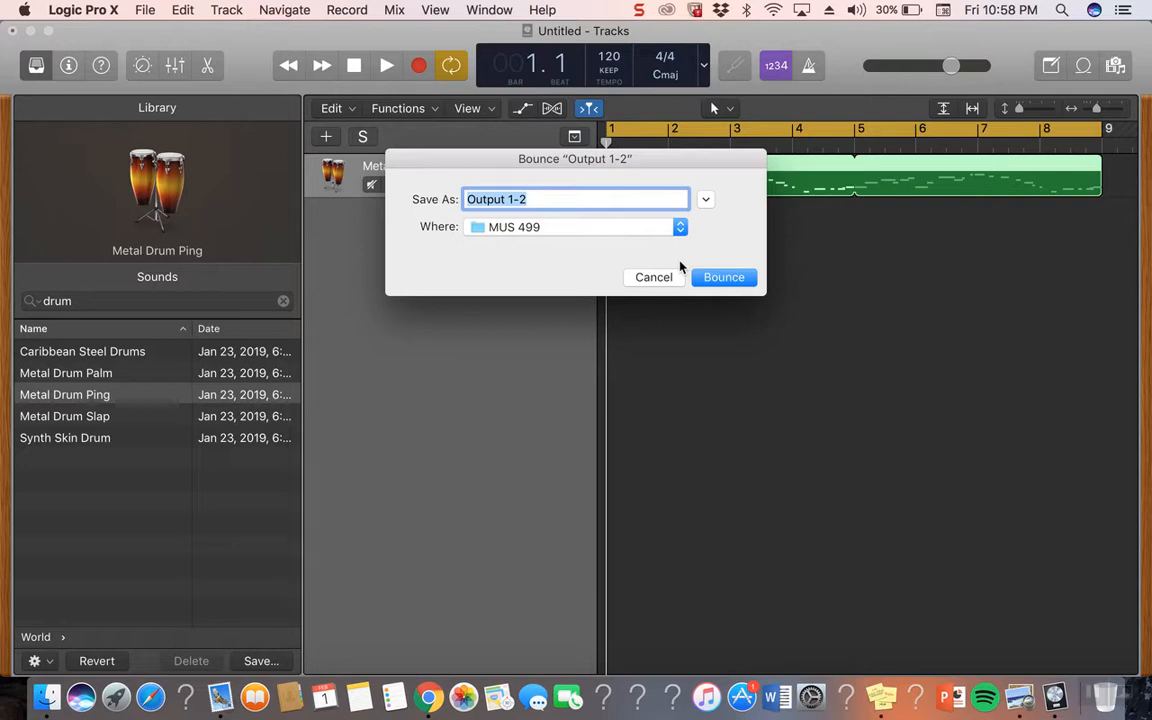
type("Fantasy")
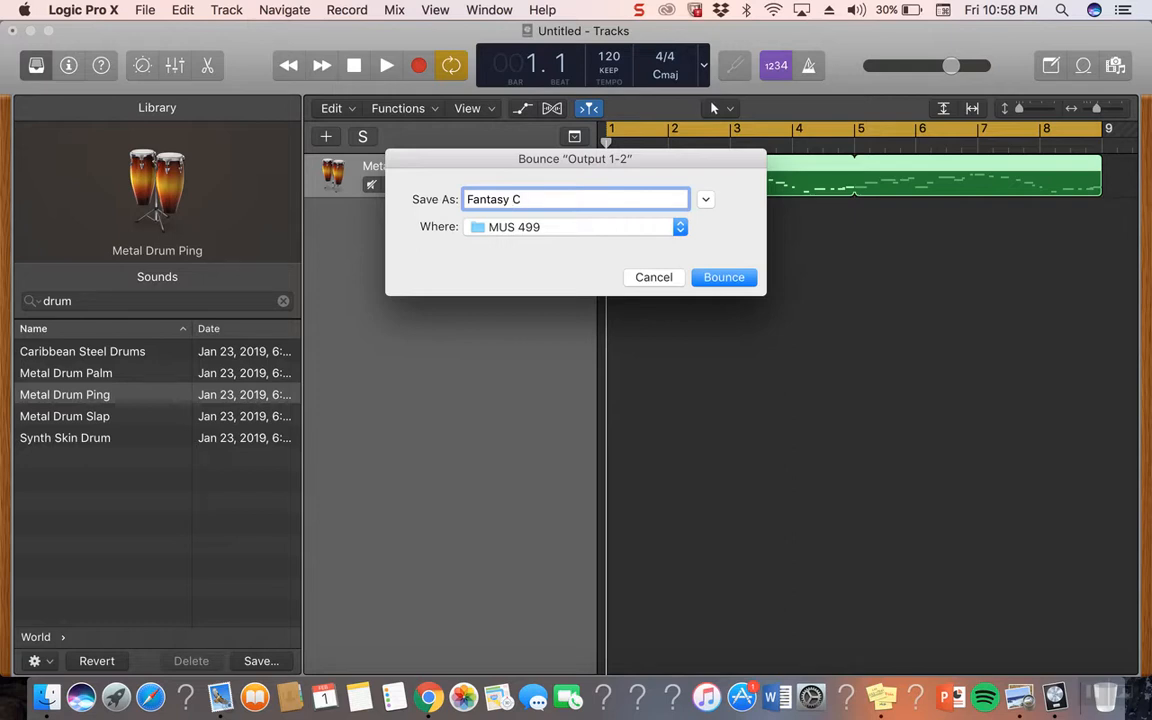
type("Caribbean")
key("BackSpace")
key("BackSpace")
key("BackSpace")
key("BackSpace")
key("BackSpace")
key("BackSpace")
key("BackSpace")
key("BackSpace")
key("BackSpace")
key("BackSpace")
type("Tropical Island")
left_click(700, 277)
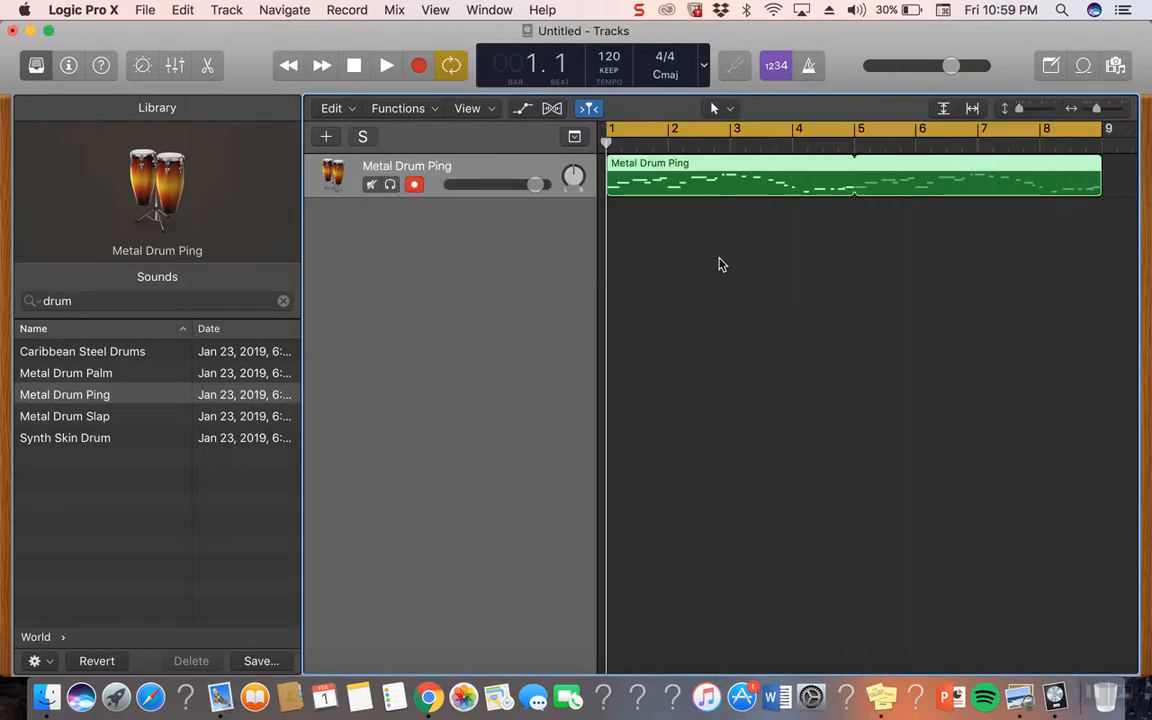
Step: Start exporting the selected Metal Drum Ping region as an audio file and choose the MUS 499 folder in Documents as destination
left_click(137, 11)
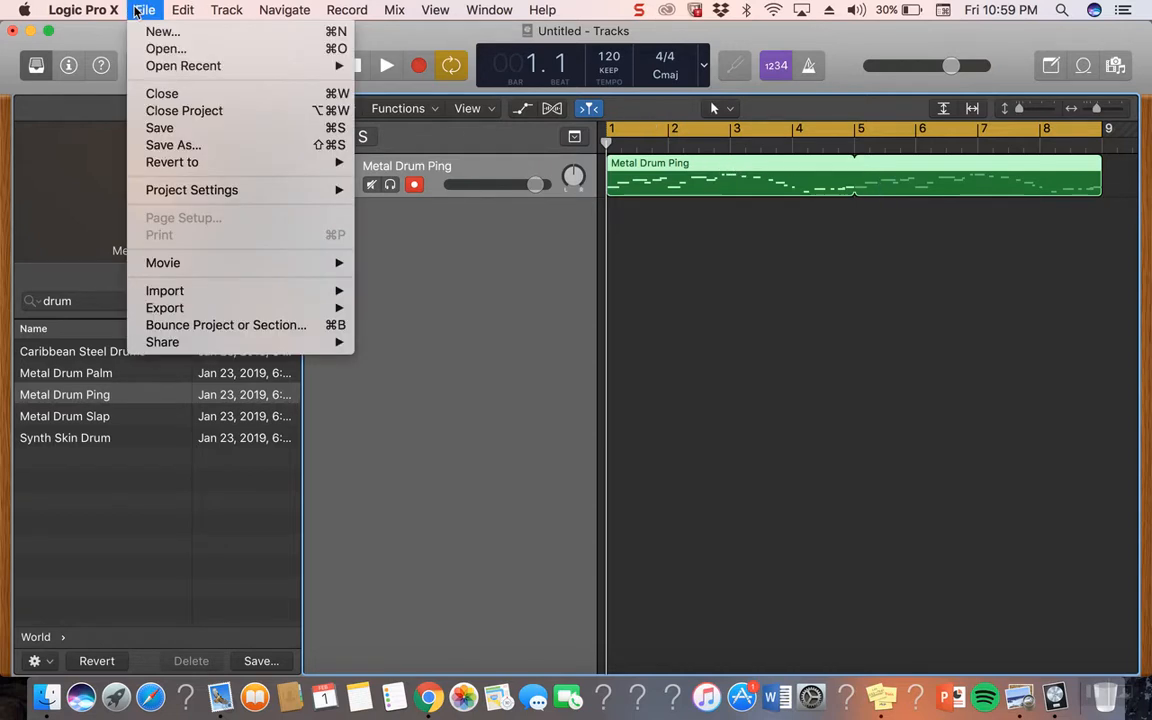
mouse_move(198, 308)
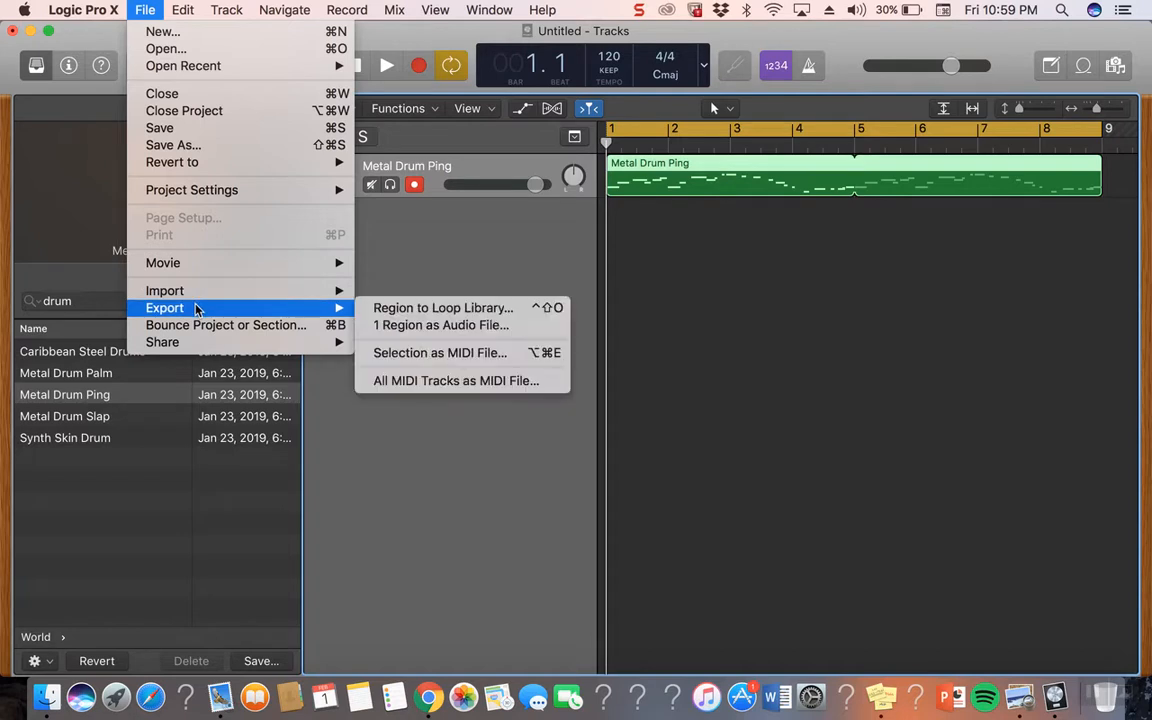
left_click(437, 326)
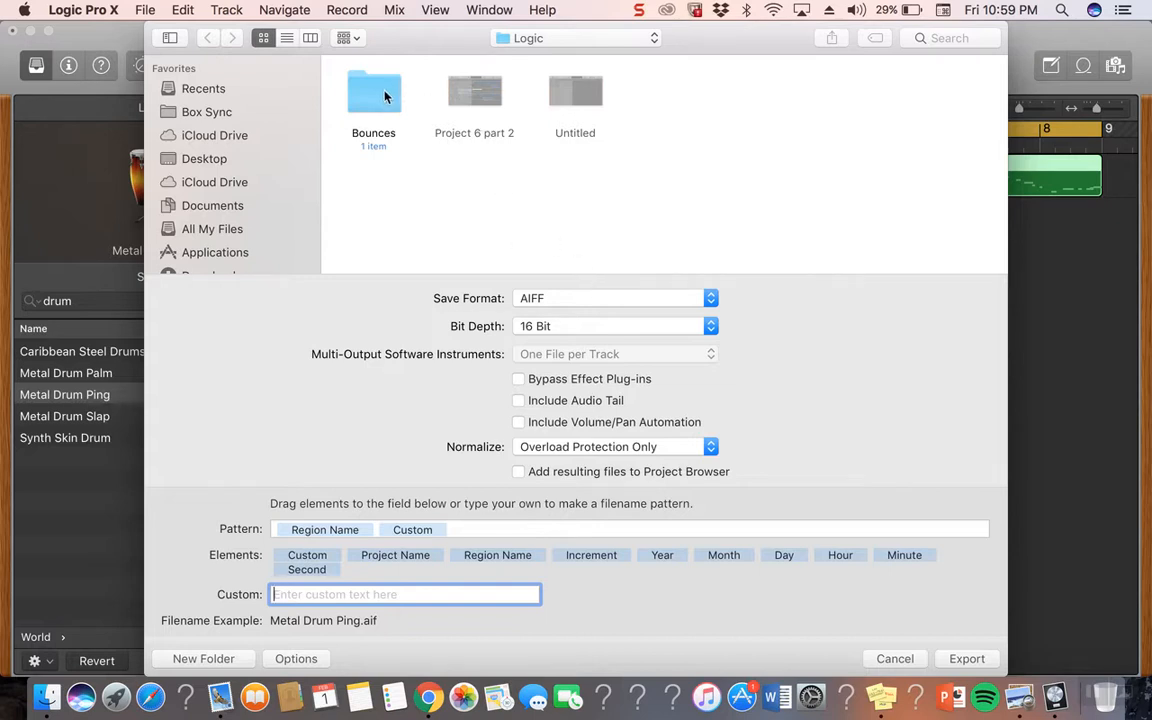
left_click(234, 205)
scroll(415, 187, "down", 5)
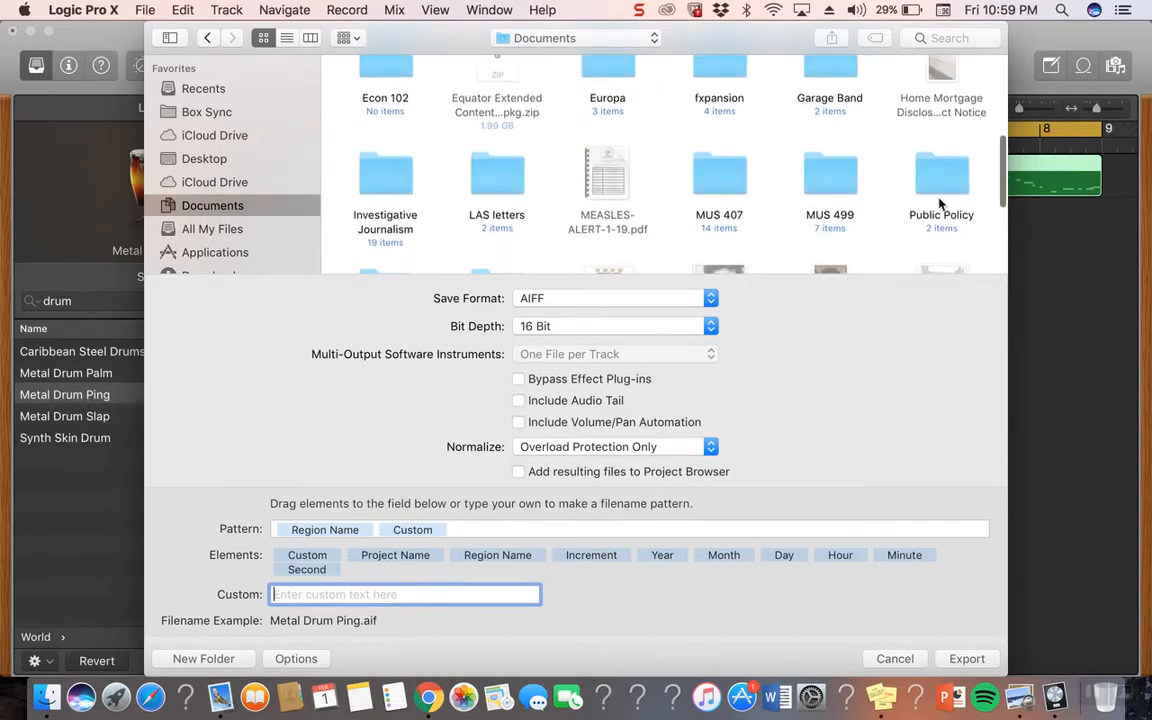
double_click(843, 186)
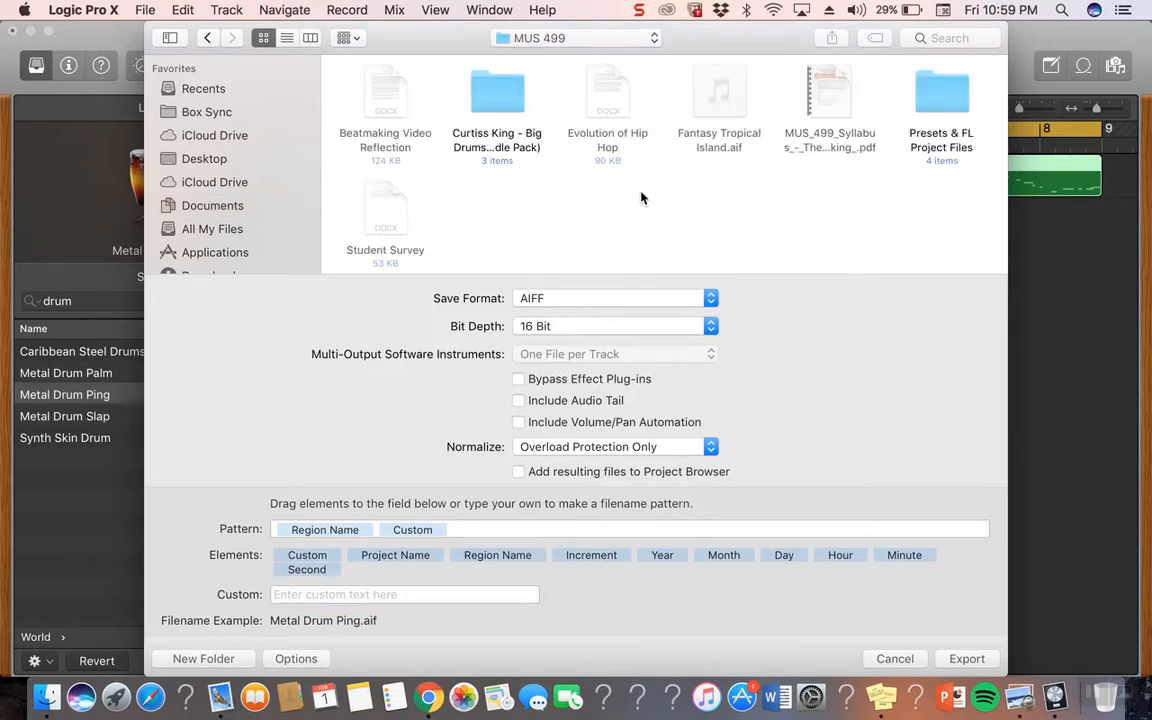
scroll(643, 198, "down", 1)
scroll(643, 198, "up", 1)
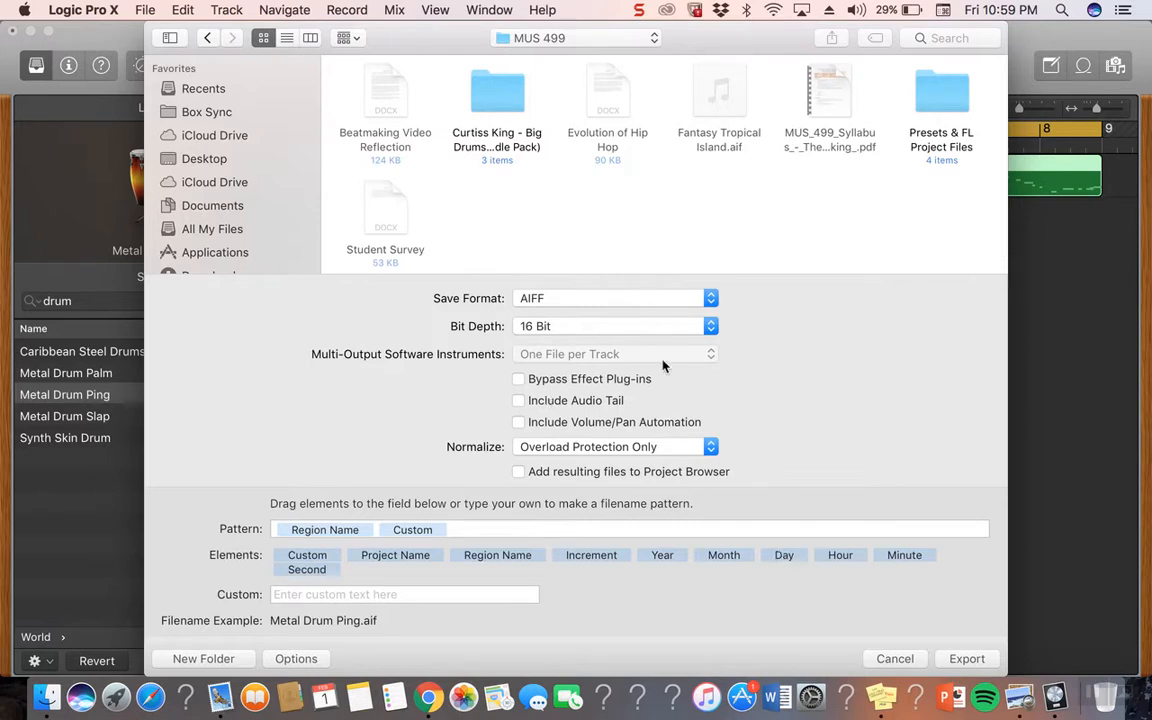
Step: View the available save formats, keep AIFF at 16 Bit and export the region
left_click(612, 299)
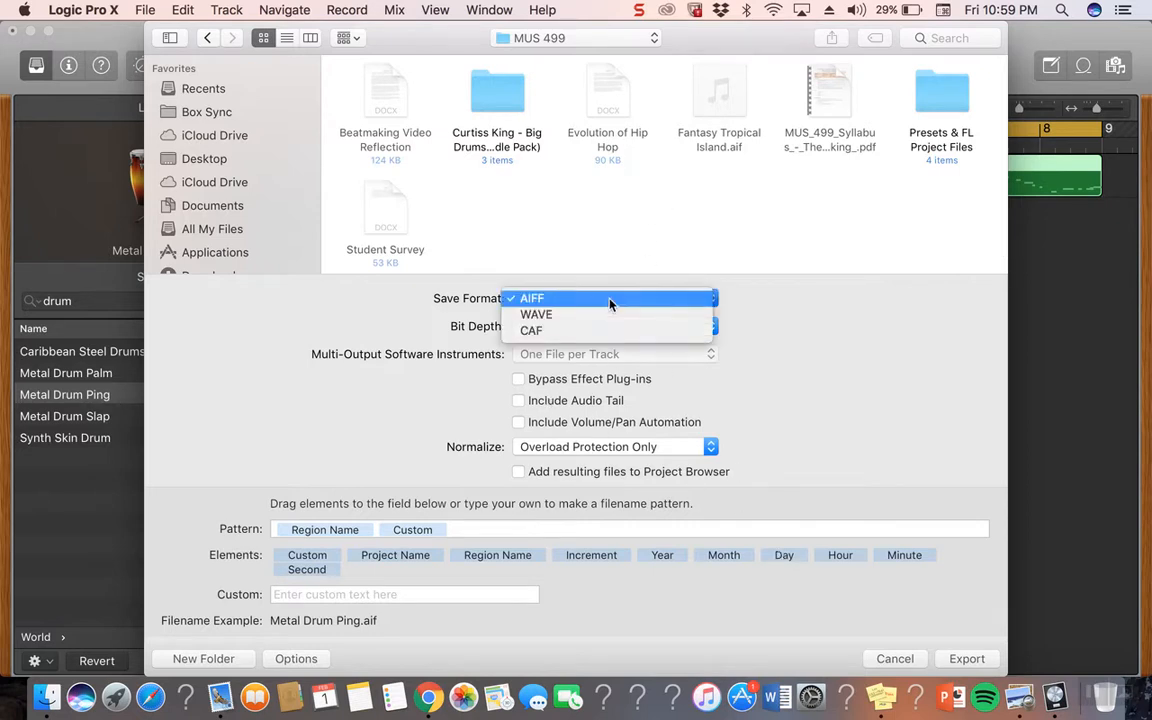
left_click(787, 331)
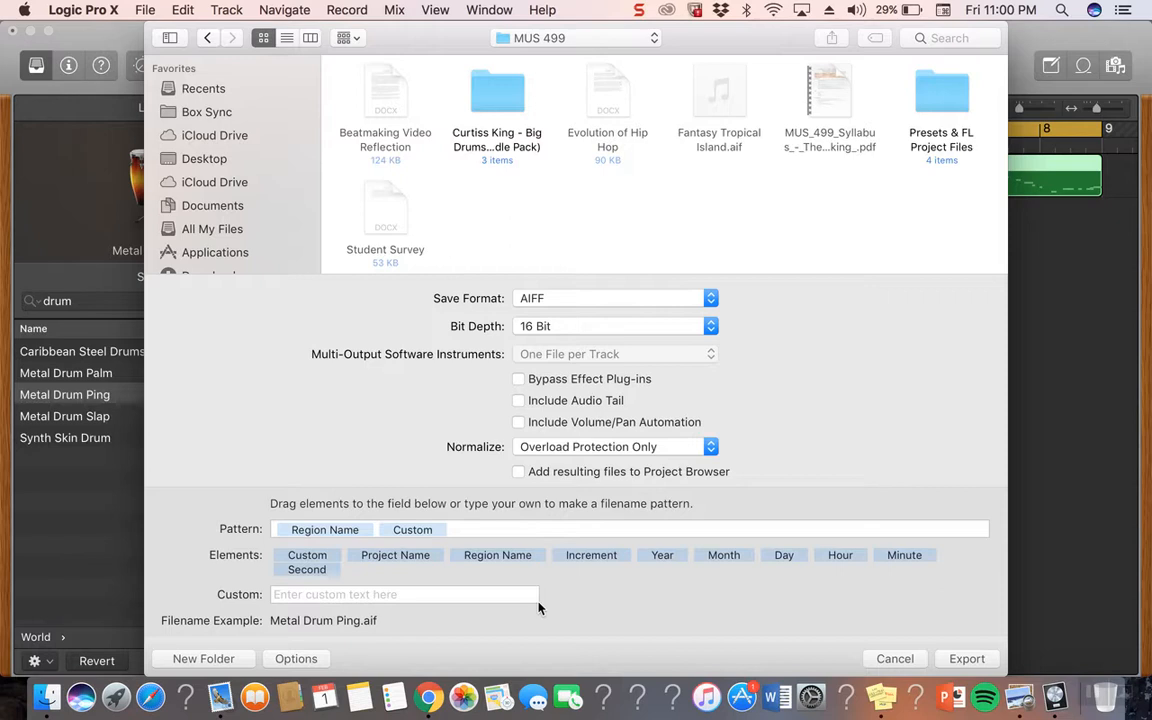
left_click(967, 659)
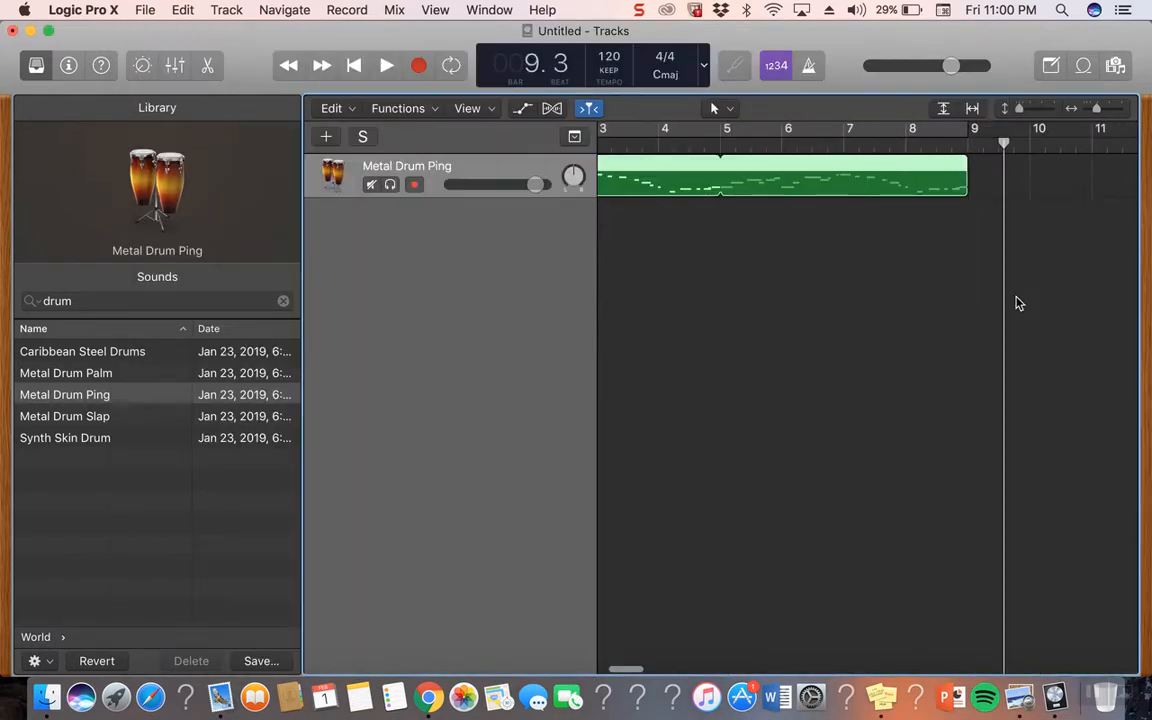
Step: Switch to Finder and open the MUS 499 folder in Documents to check the exported audio files
left_click(47, 699)
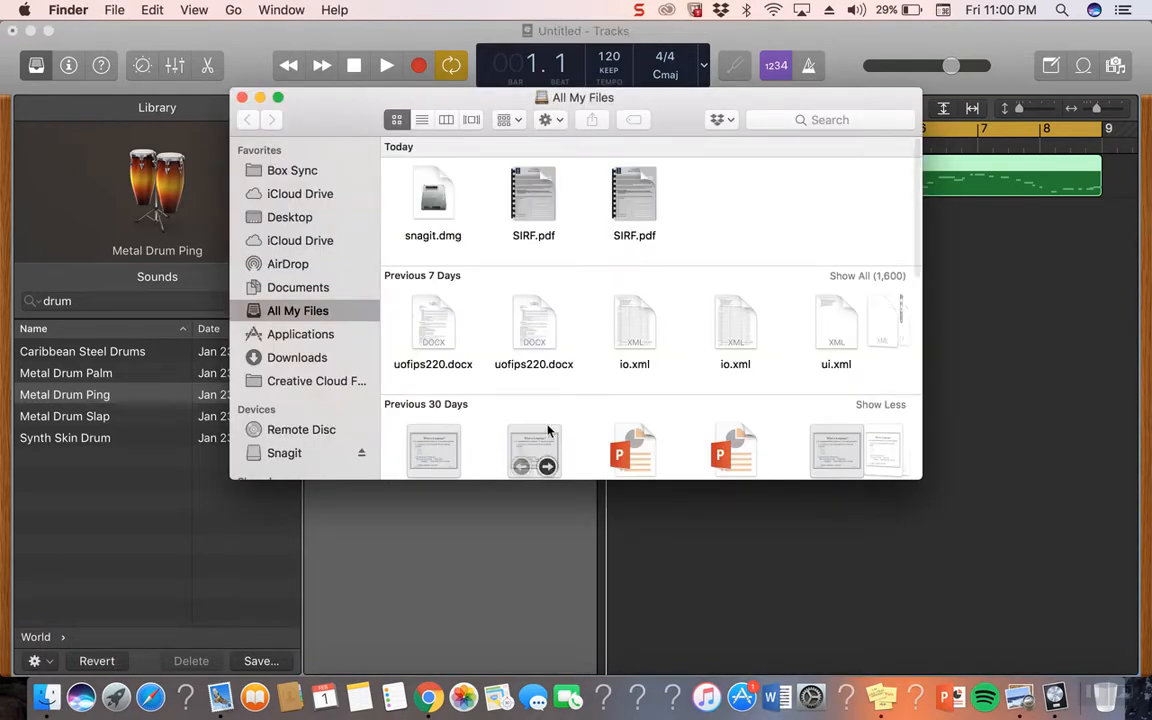
left_click(300, 288)
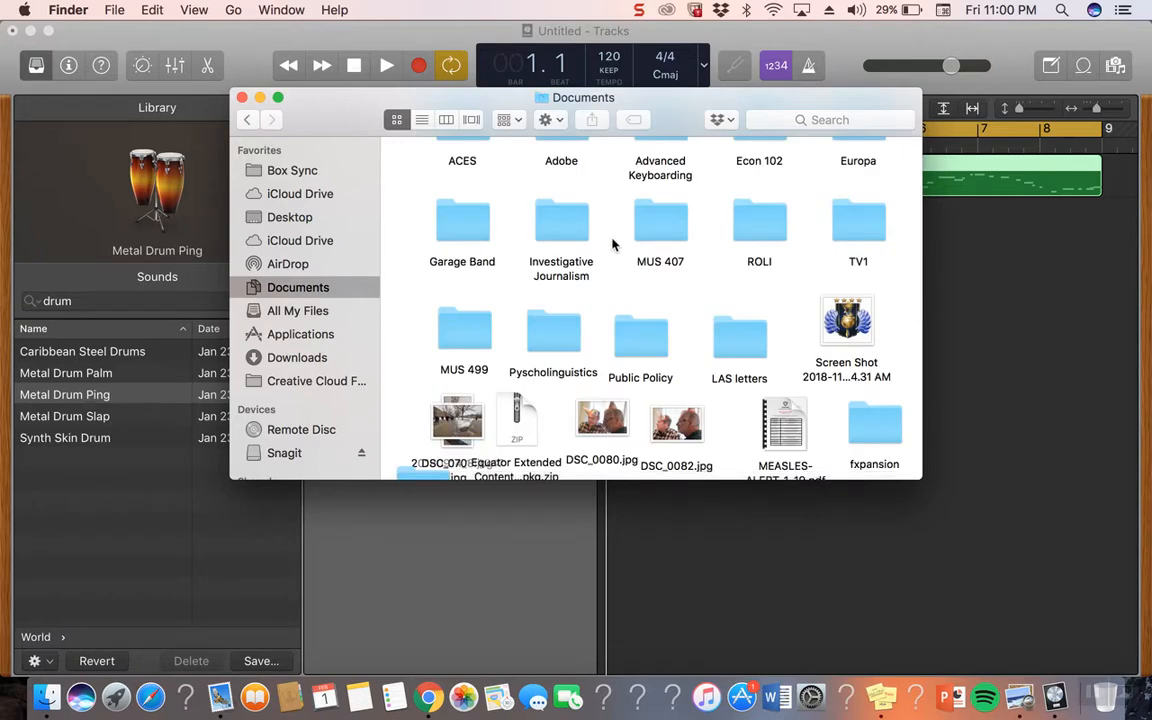
double_click(452, 340)
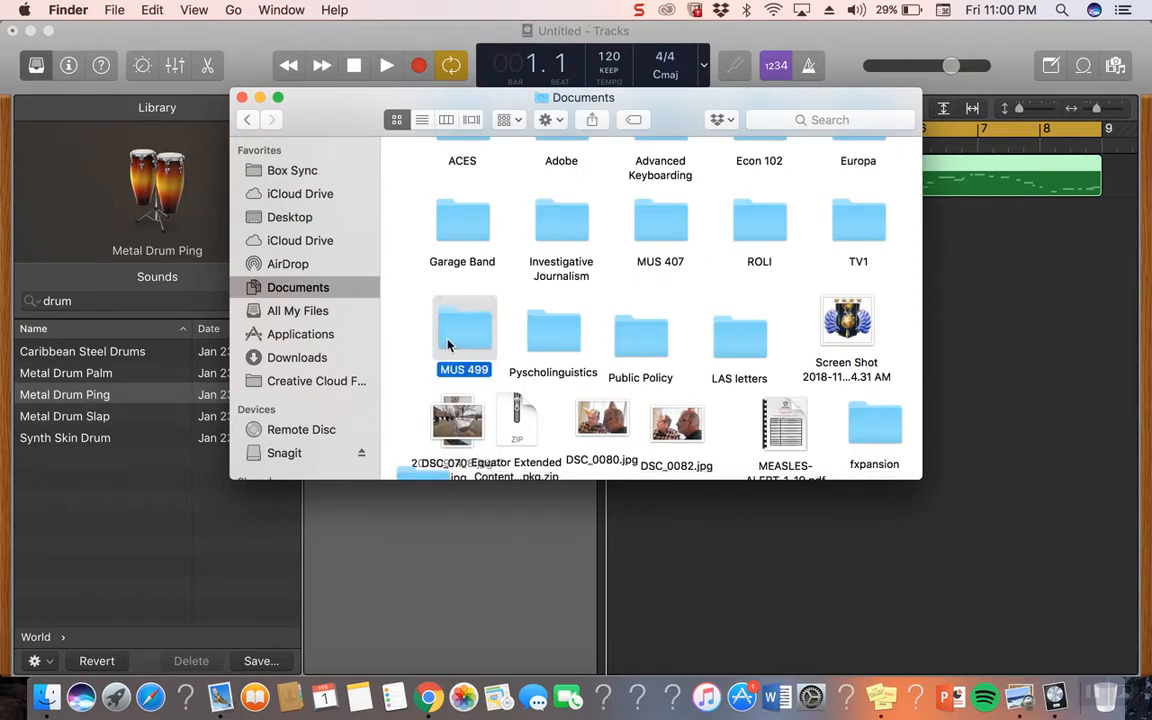
mouse_move(545, 283)
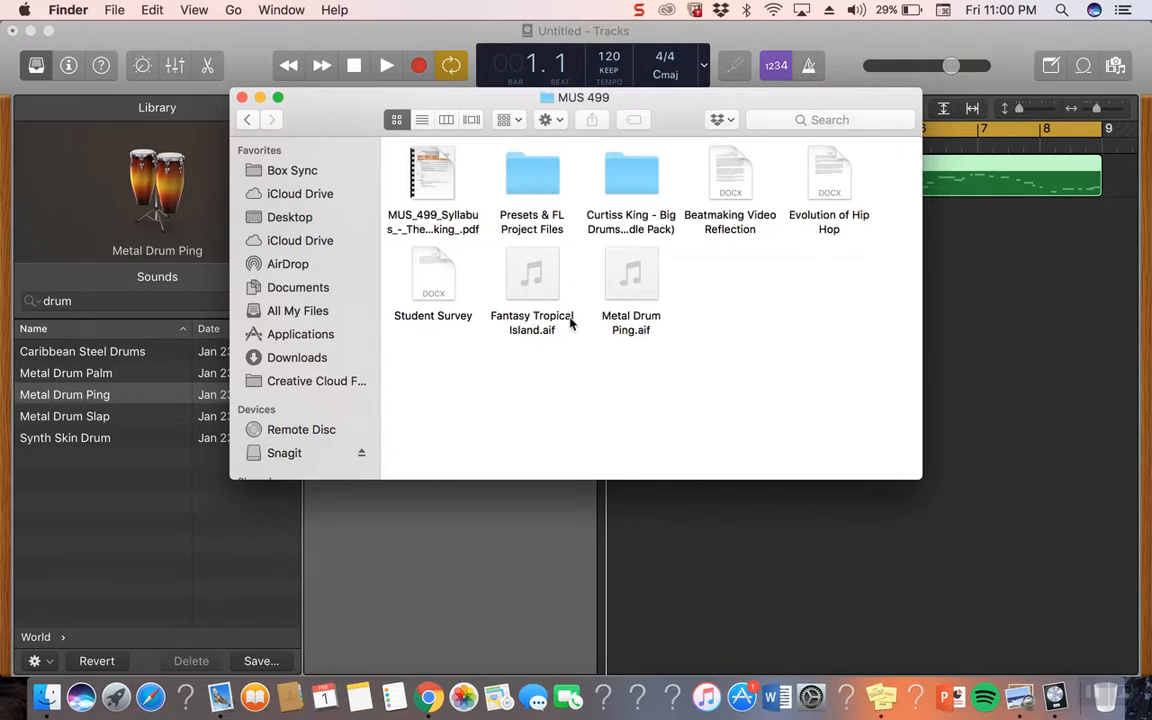
Step: Preview Fantasy Tropical Island.aif and Metal Drum Ping.aif, and close the folder window
left_click(533, 273)
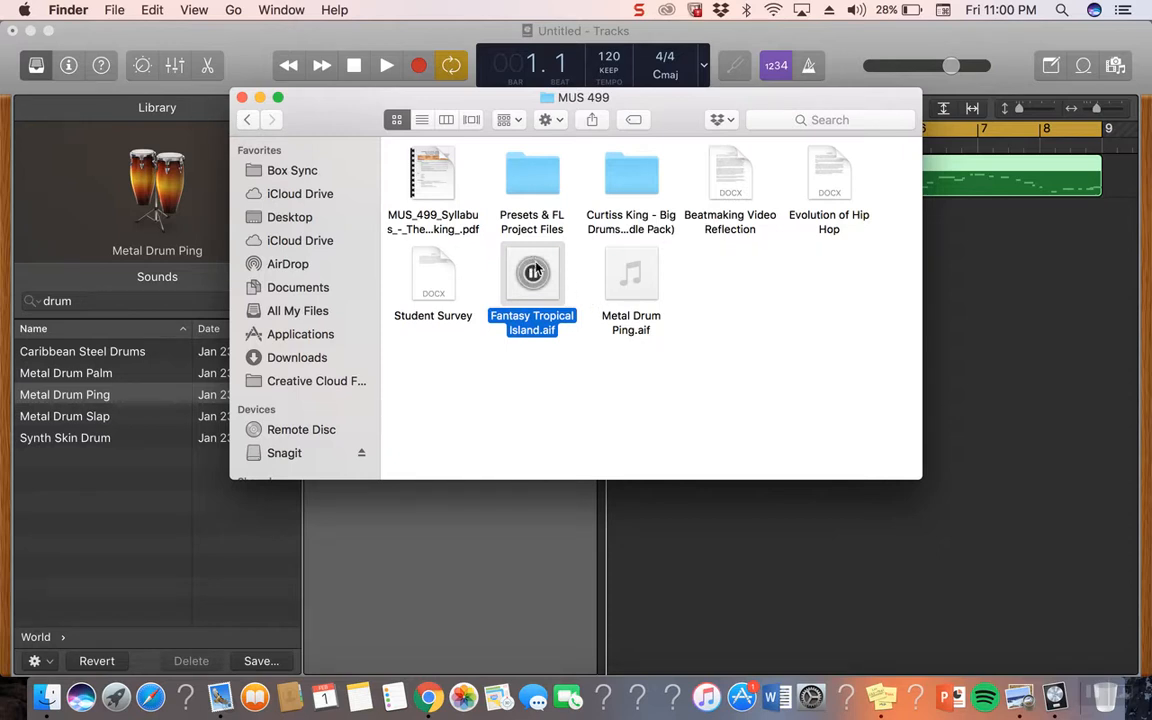
mouse_move(619, 302)
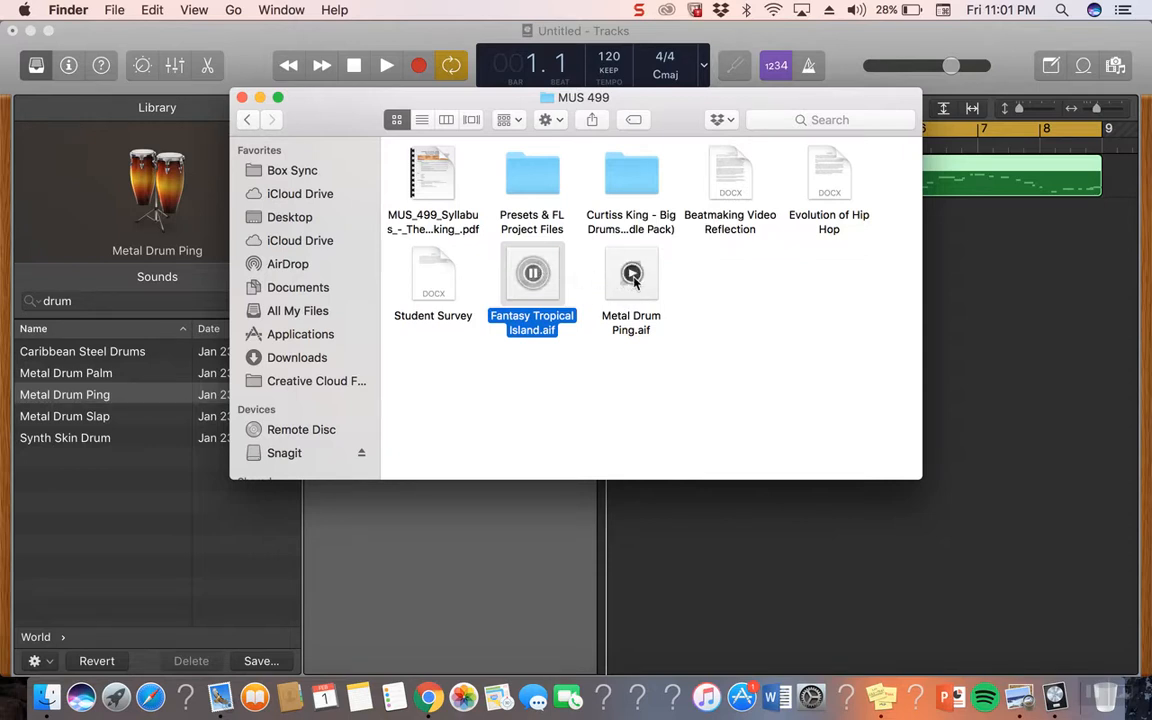
left_click(633, 277)
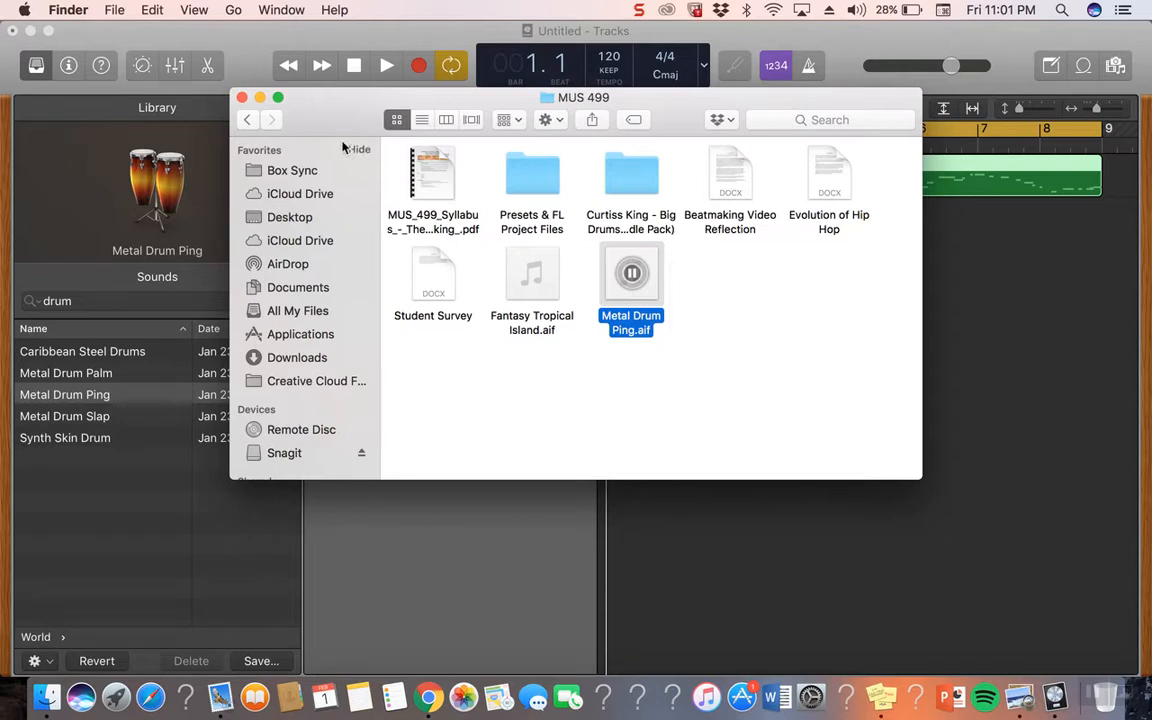
left_click(240, 97)
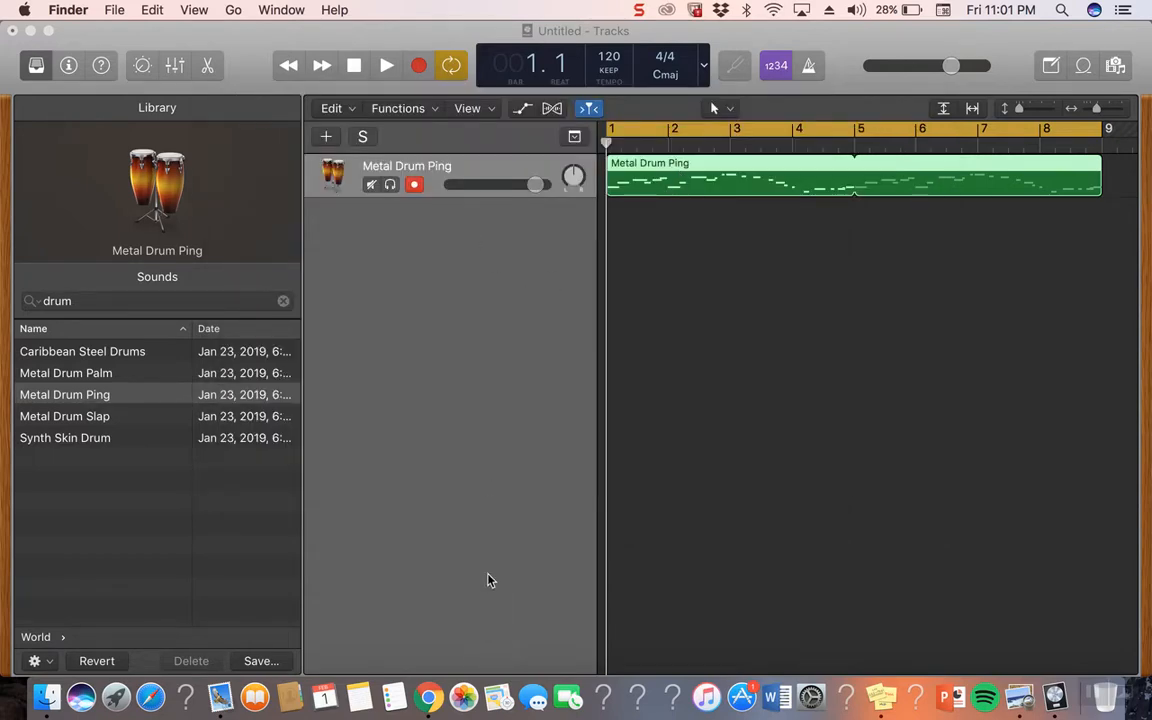
Step: Check the DAW Tour 1 requirements in the MUS 499 syllabus PDF in Preview and return to Logic Pro X
key("ctrl+Up")
left_click(350, 247)
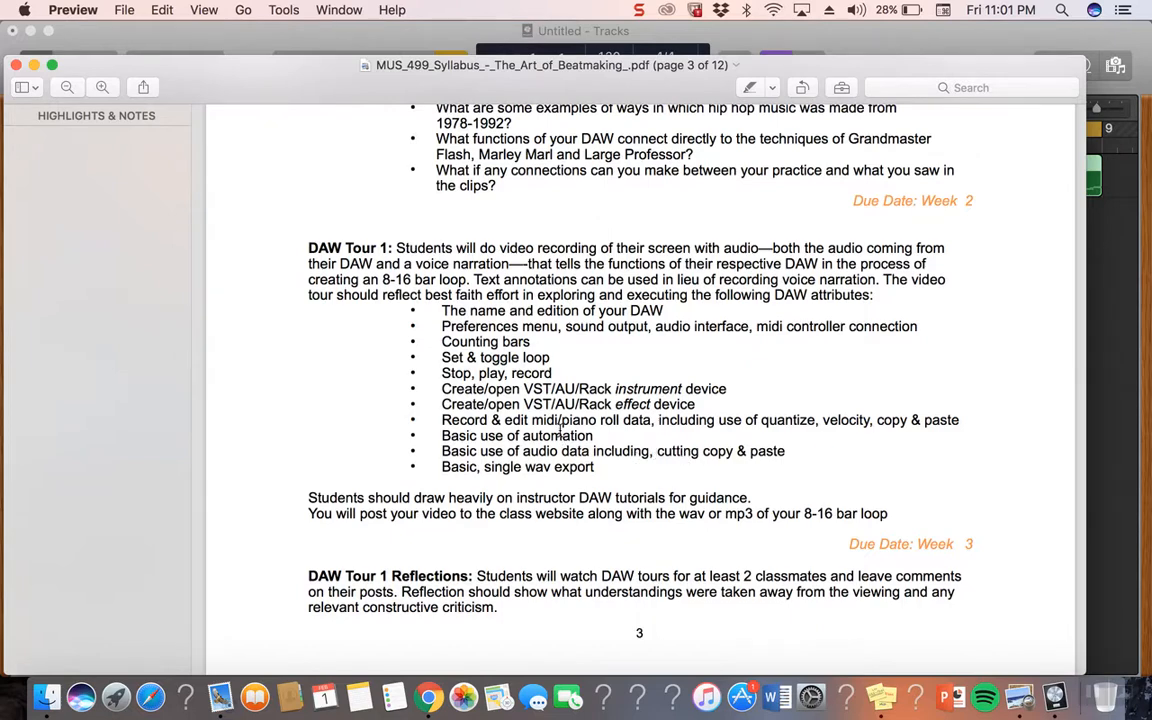
left_click(1118, 423)
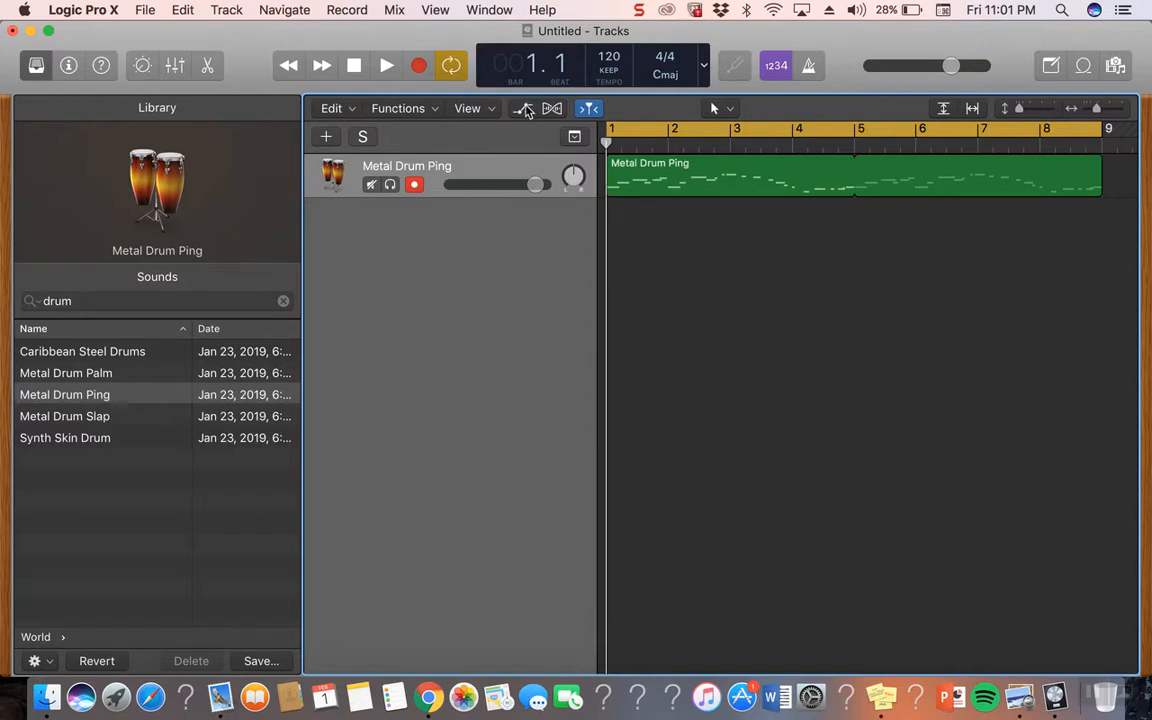
Step: Show automation on the Metal Drum Ping track and choose ChromaVerb's Damping Low Peak Freq as the automated parameter
left_click(612, 165)
left_click(524, 110)
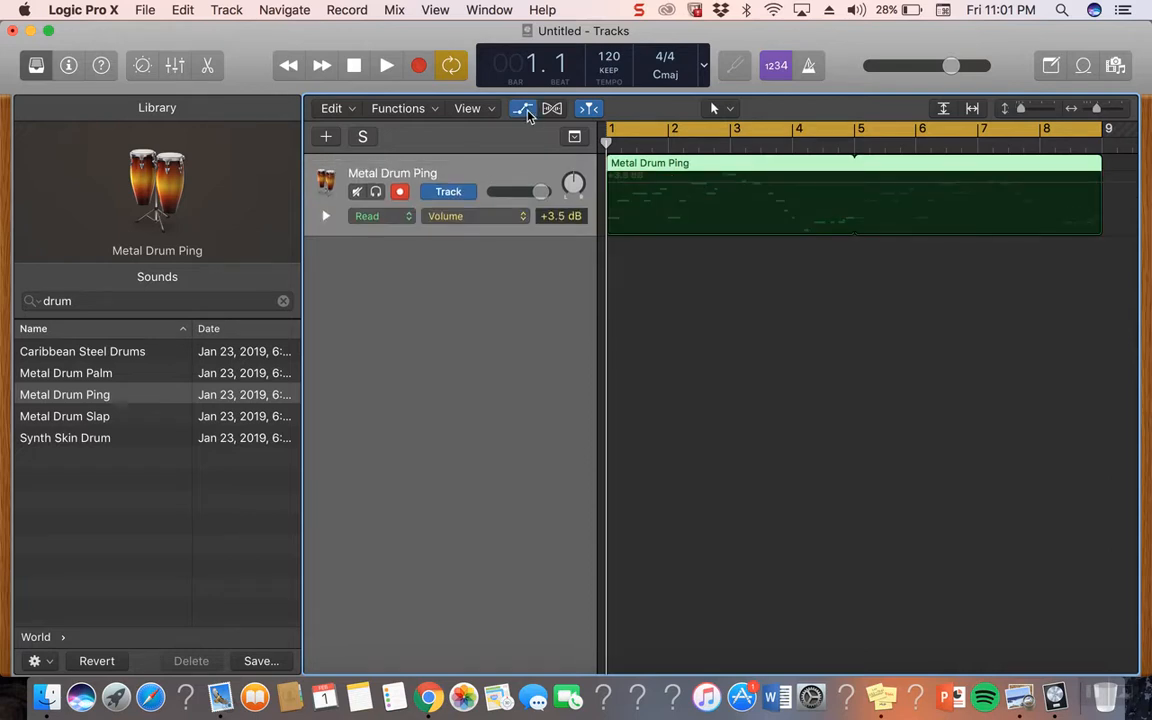
left_click(510, 217)
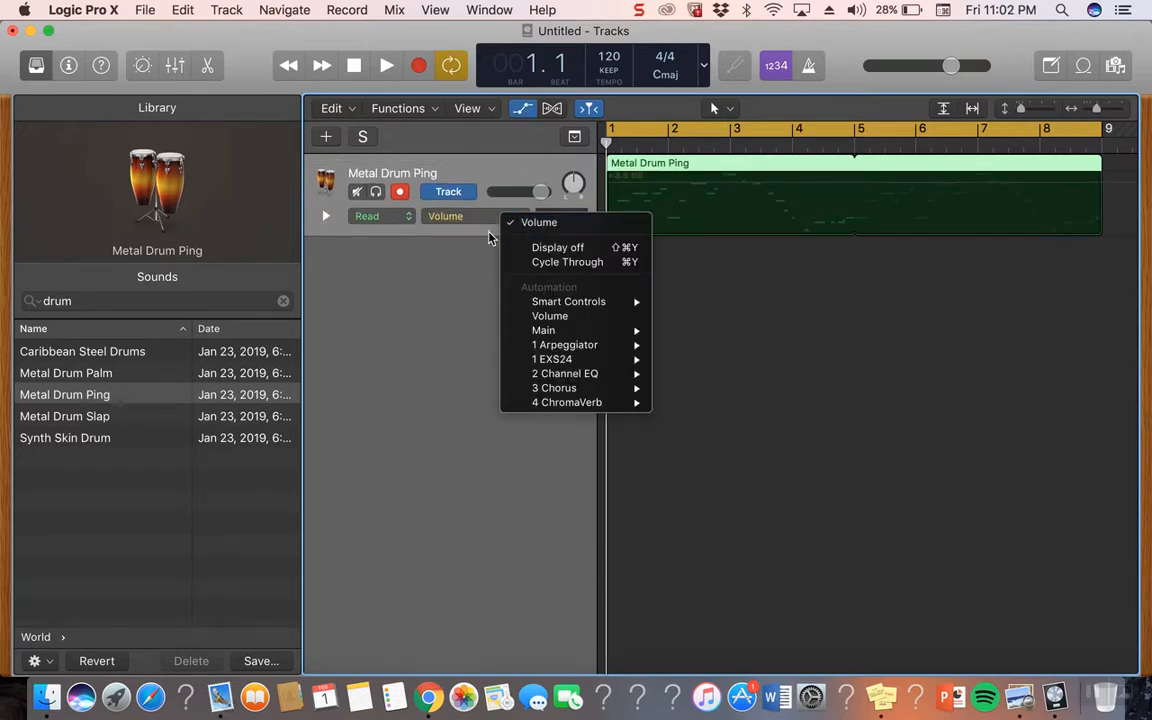
mouse_move(602, 348)
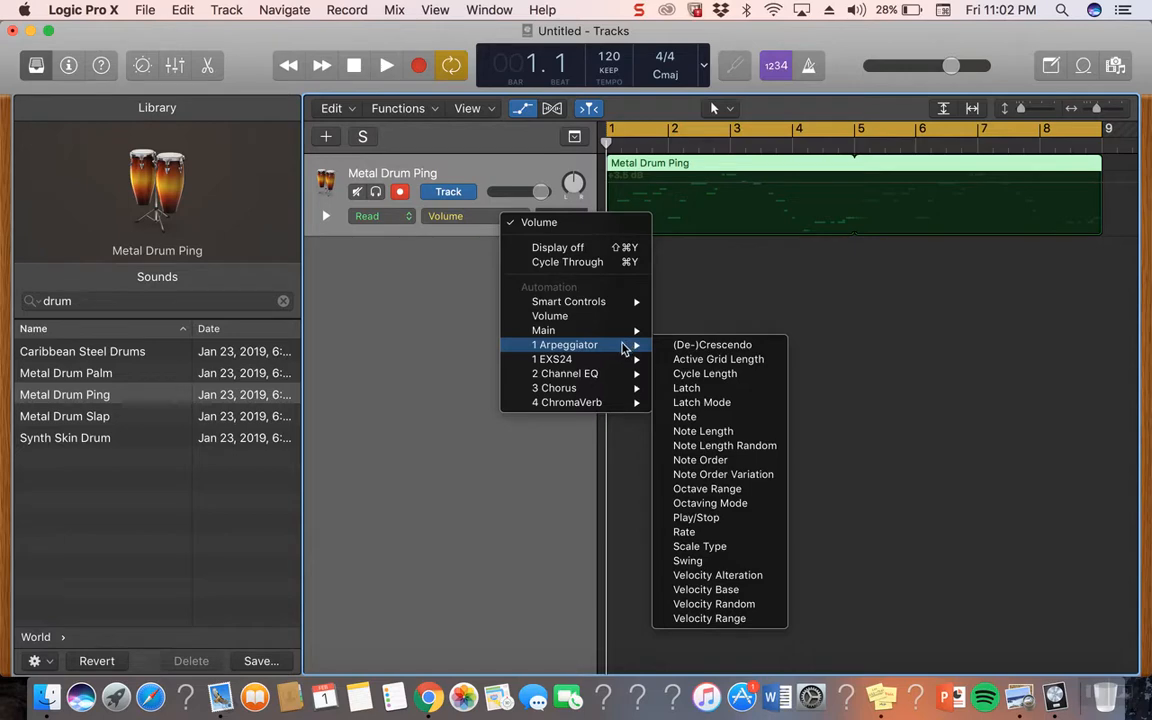
mouse_move(610, 380)
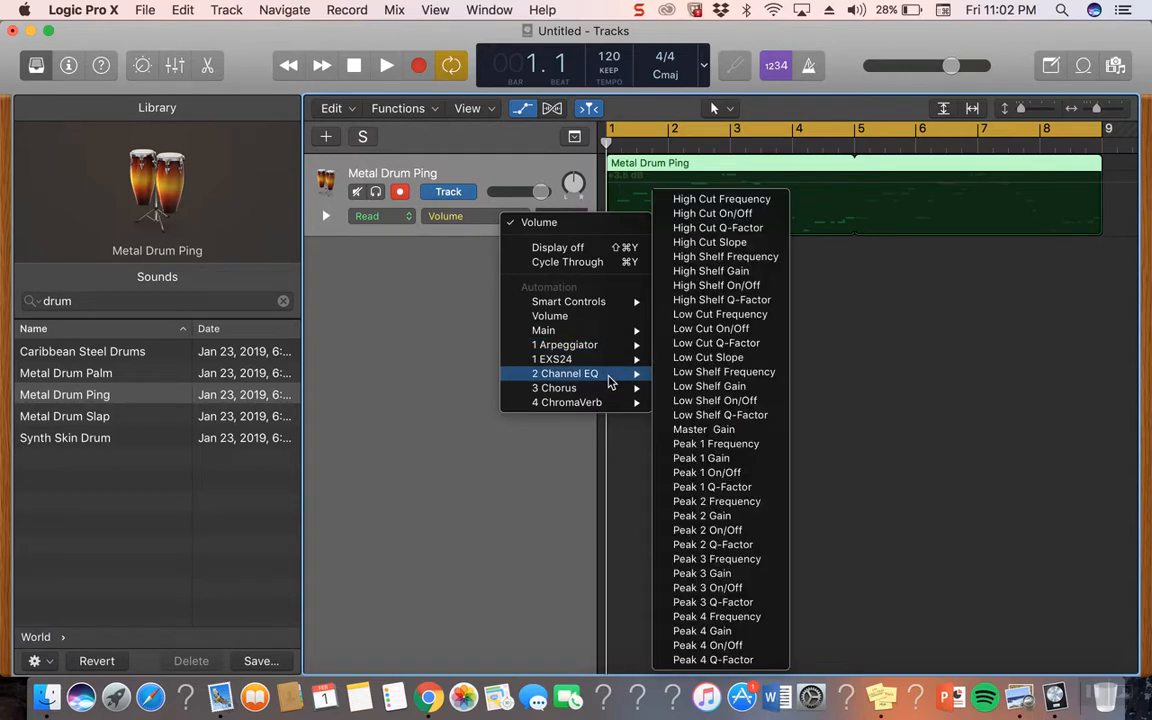
mouse_move(610, 405)
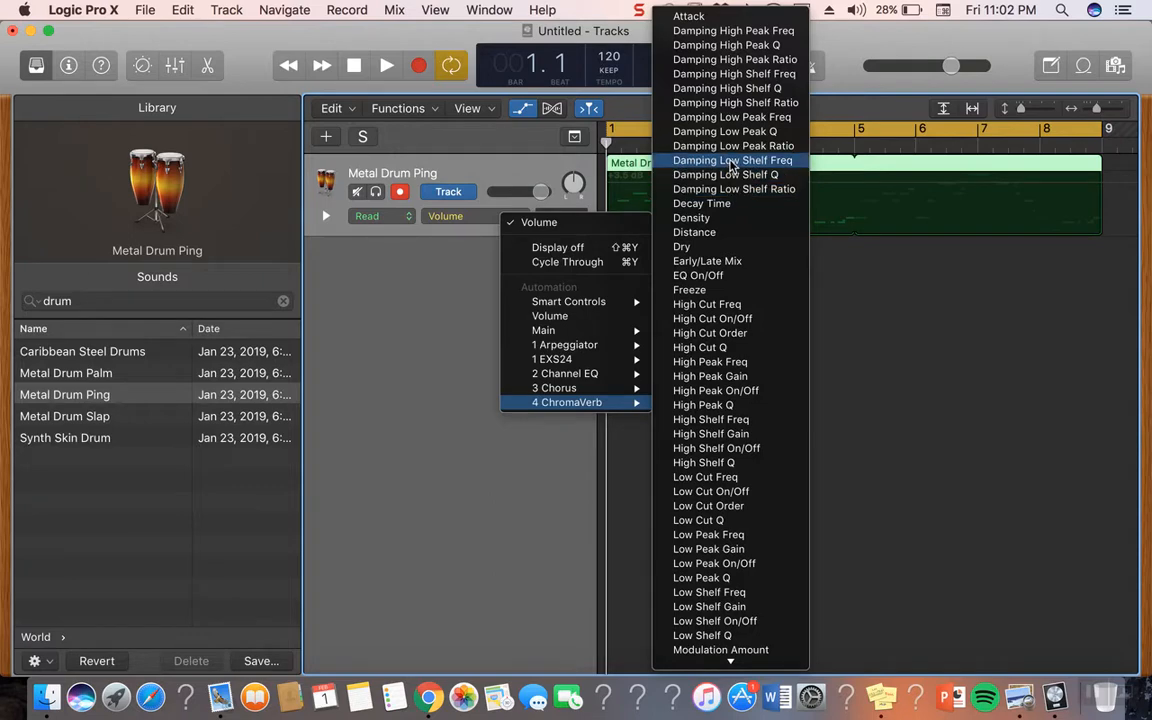
left_click(730, 117)
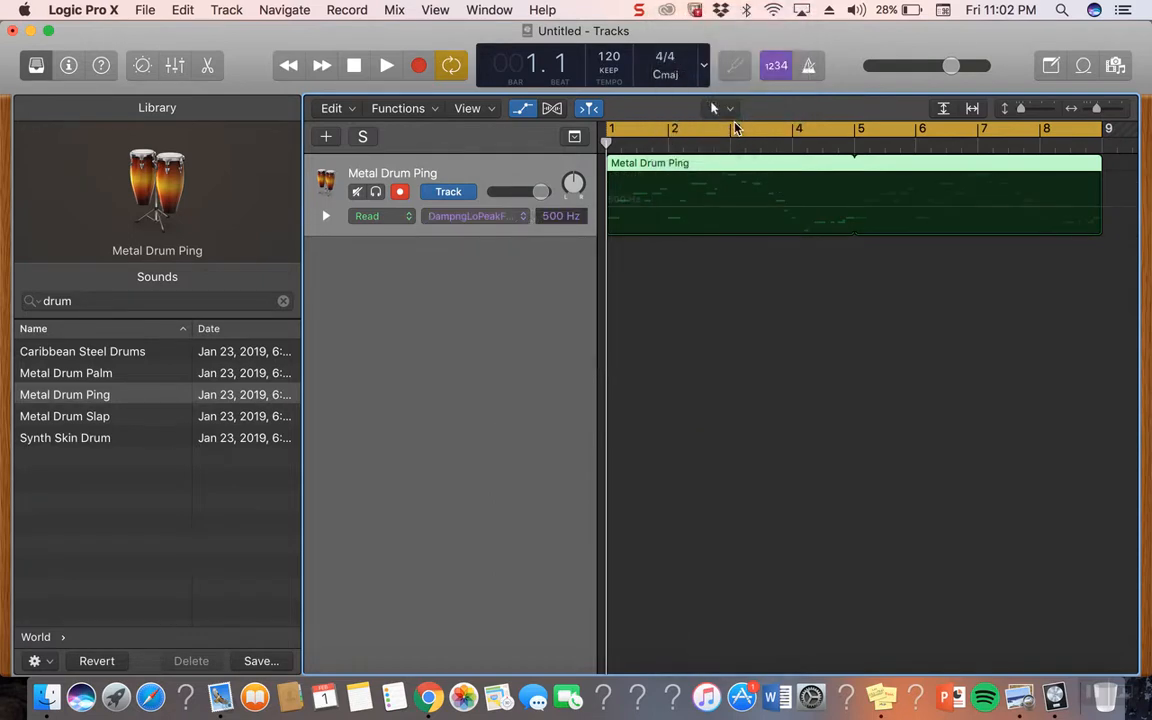
Step: Draw damping frequency automation points at about 2450, 160, 20000 and 170 Hz across the region while playing it, and stop playback
left_click(676, 285)
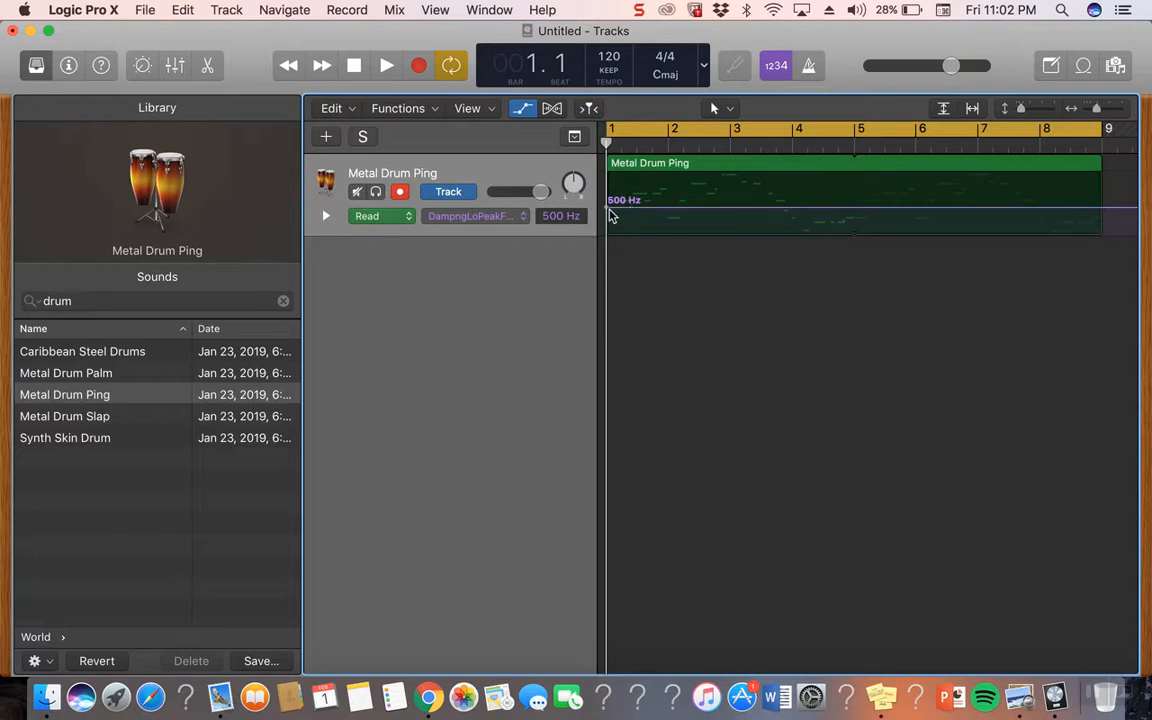
left_click_drag(625, 210, 716, 217)
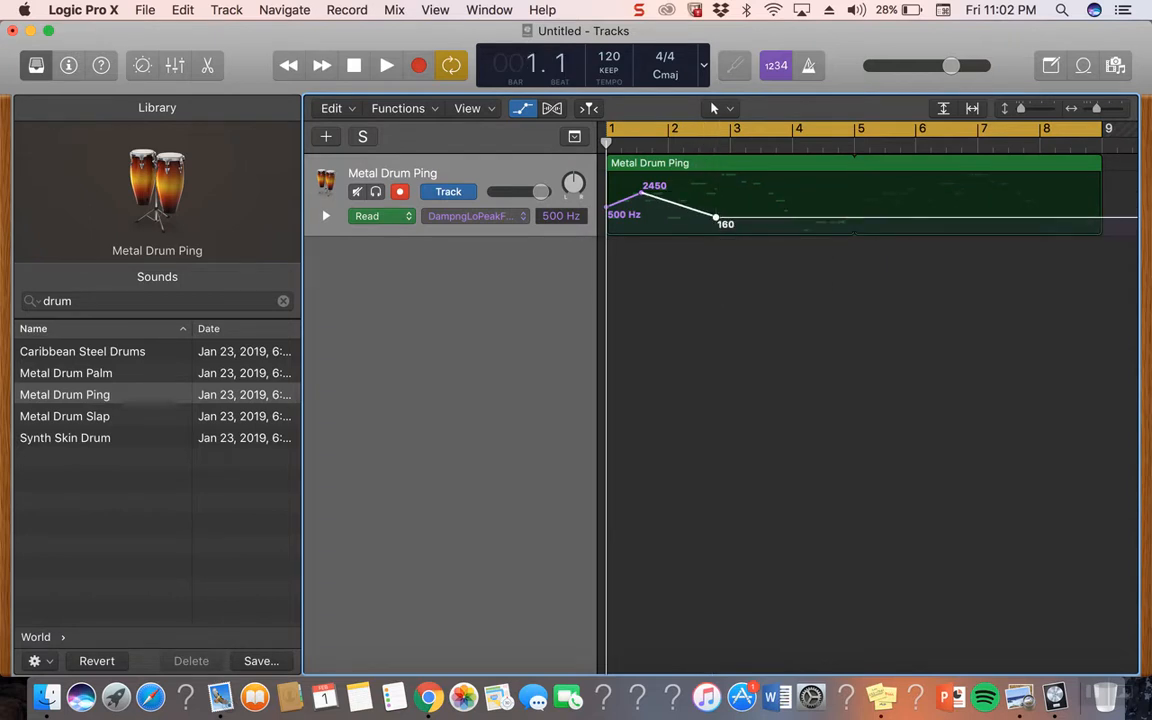
key("space")
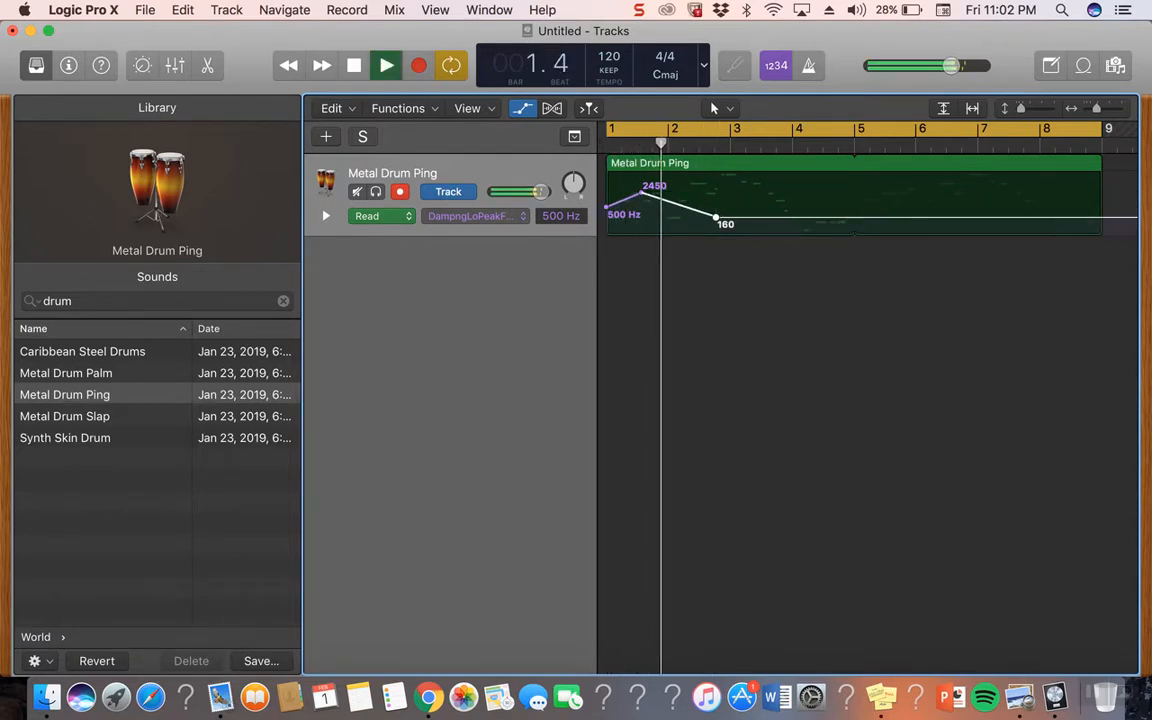
left_click_drag(795, 217, 855, 177)
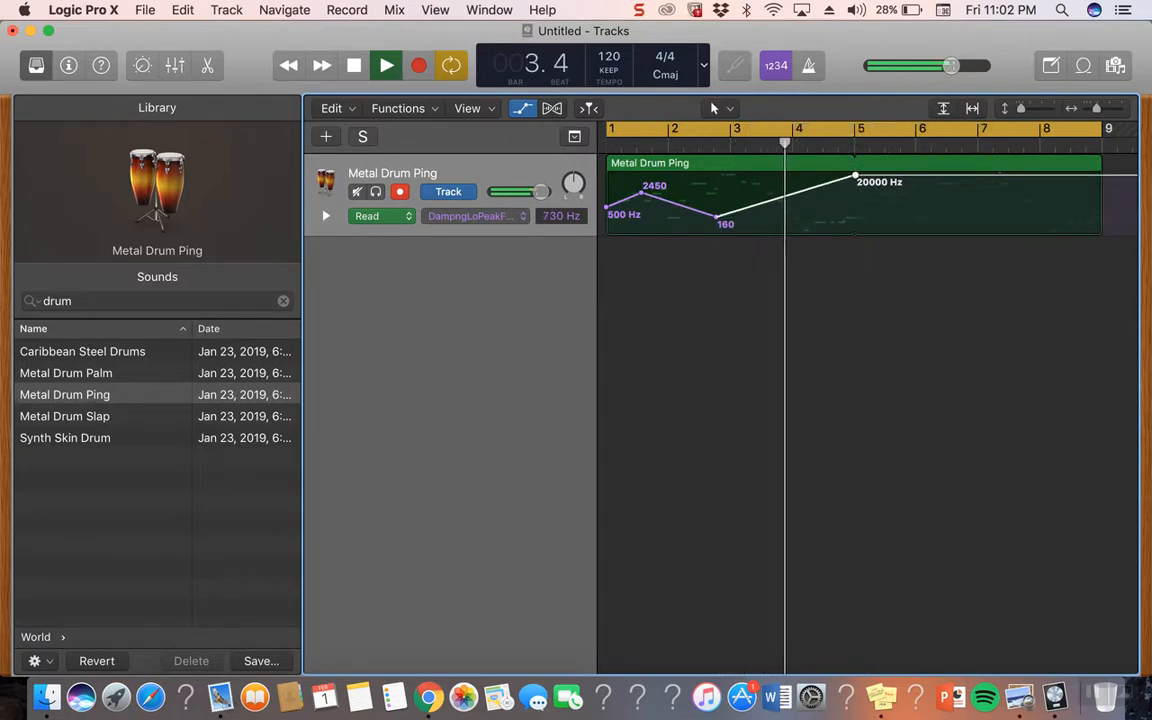
left_click(992, 177)
left_click_drag(992, 177, 992, 217)
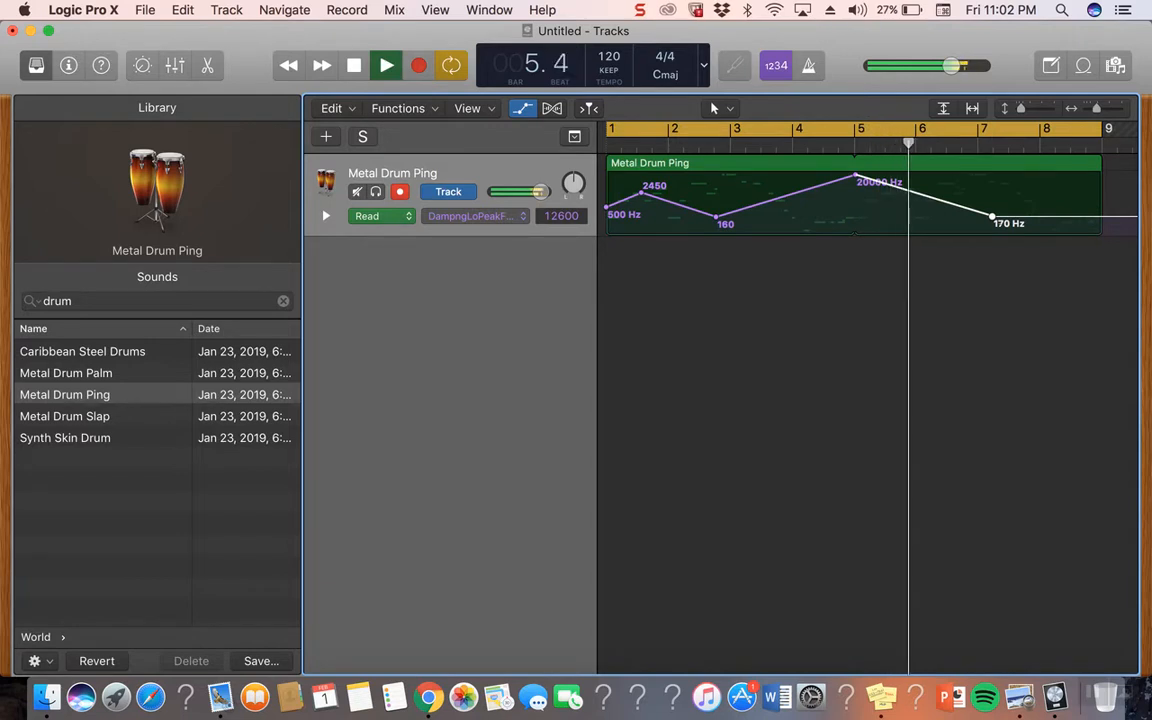
key("space")
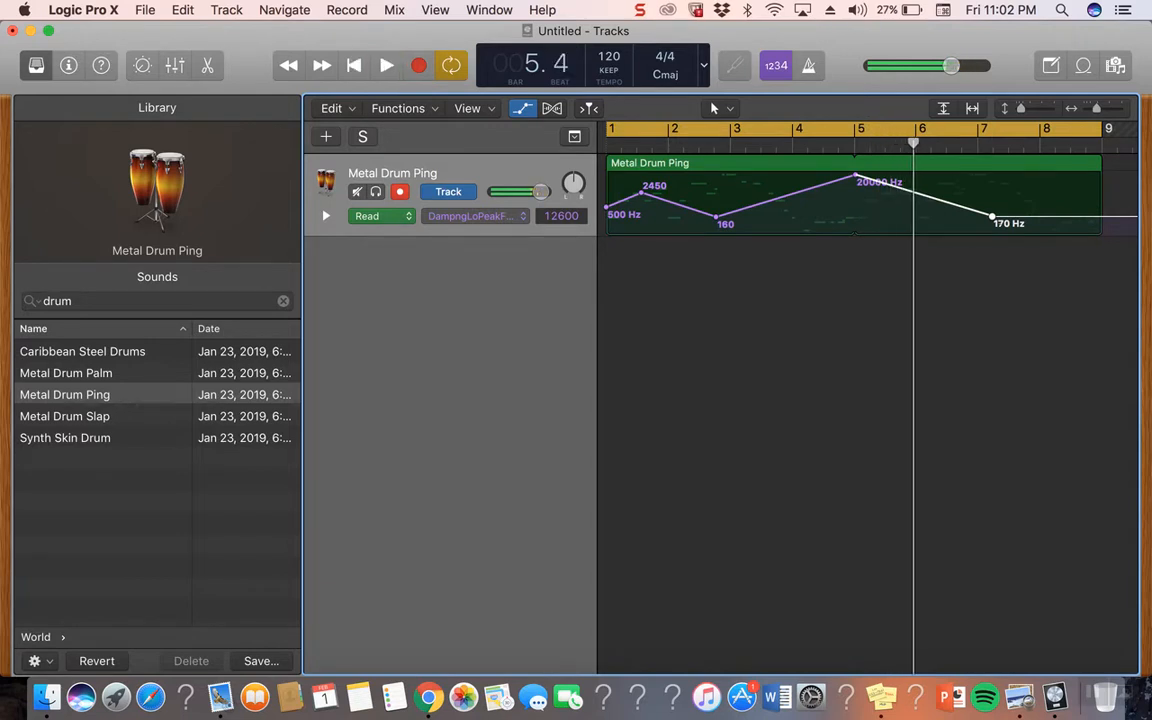
Step: Undo all the drawn damping frequency automation points
key("super+z")
key("super+z")
key("super+z")
key("super+z")
key("super+z")
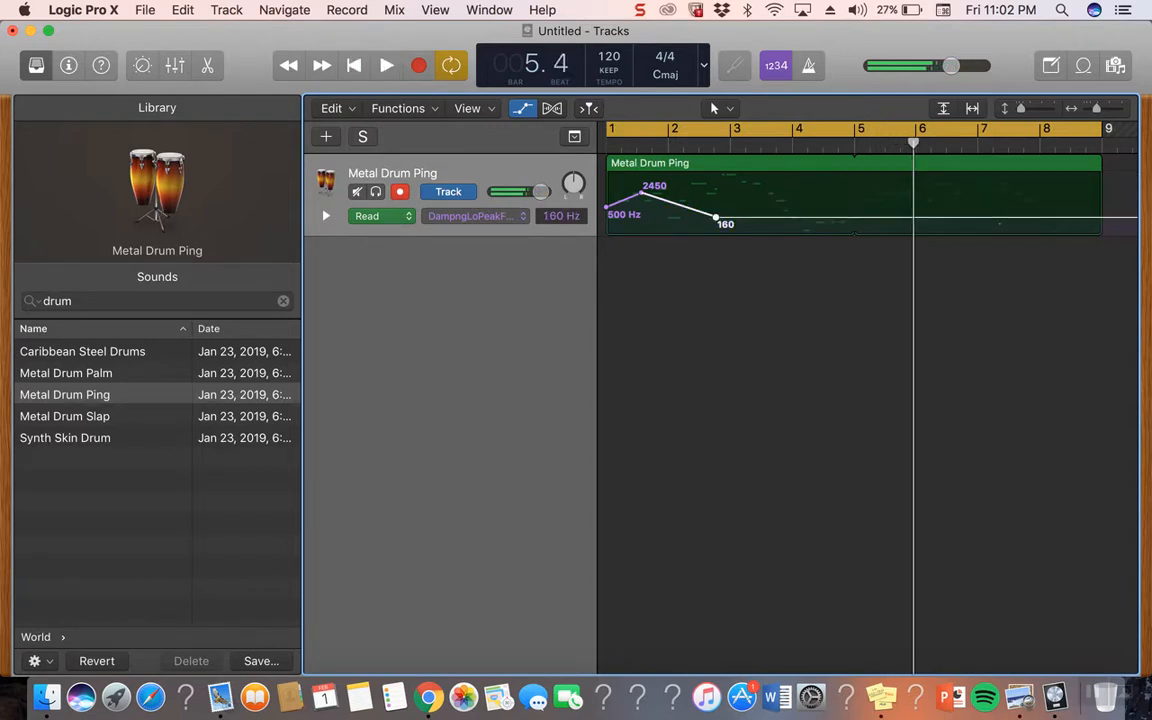
key("super+z")
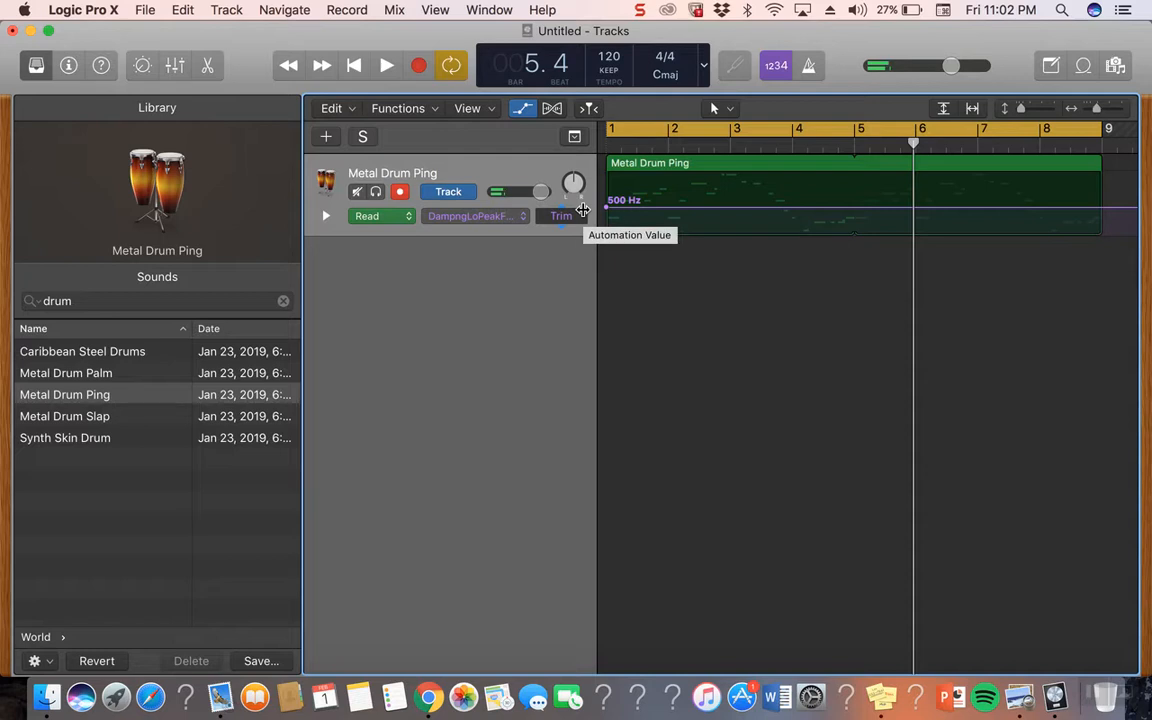
Step: Switch the Metal Drum Ping track's automation parameter to Volume
left_click(522, 216)
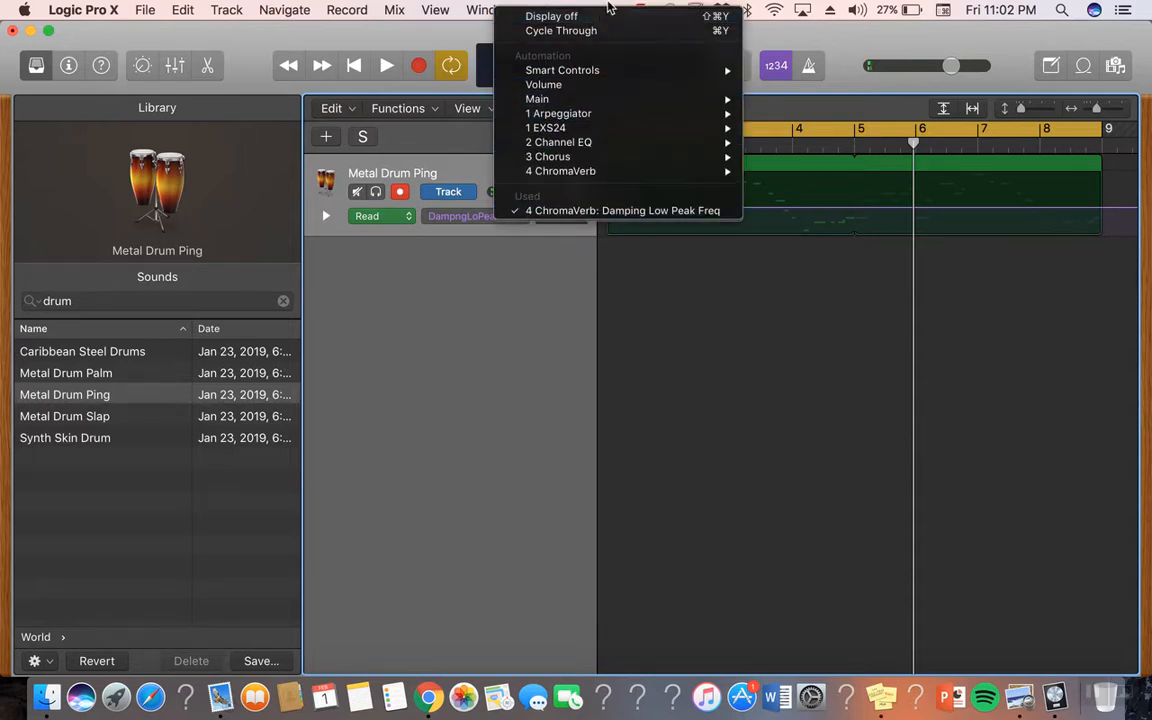
left_click(574, 87)
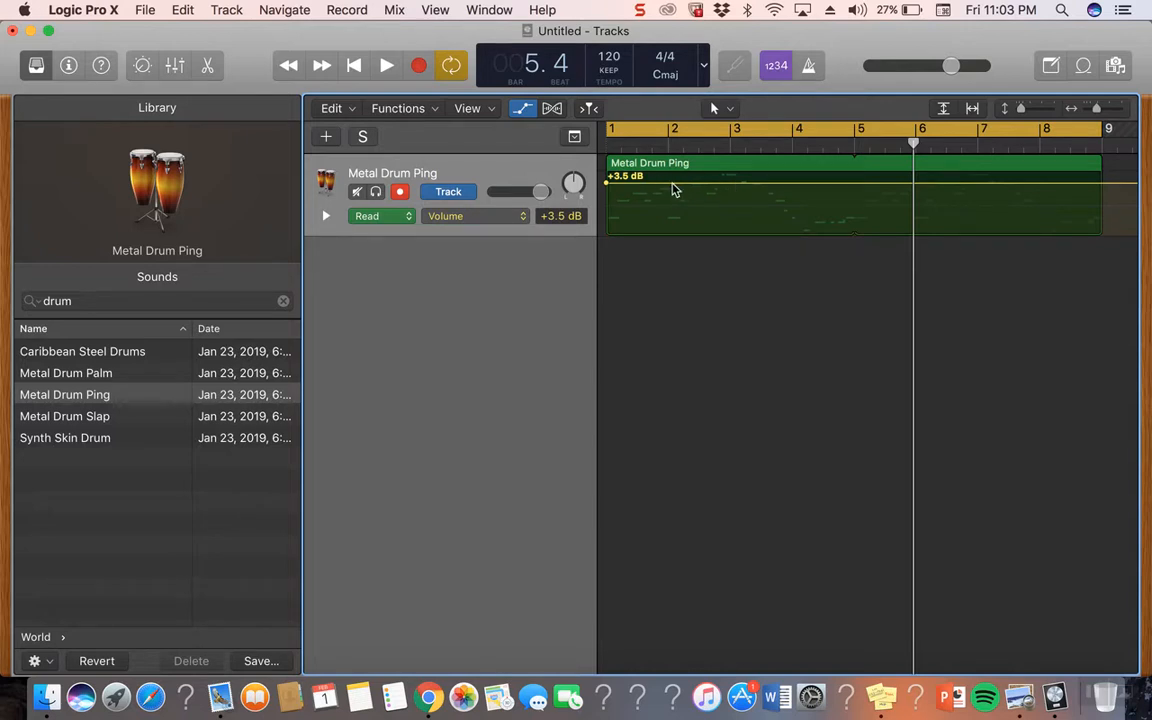
Step: Lower the Metal Drum Ping track's volume automation to about -18.1 dB at bar 2 and play the fade from the start
left_click_drag(674, 189, 673, 219)
key("Return")
key("space")
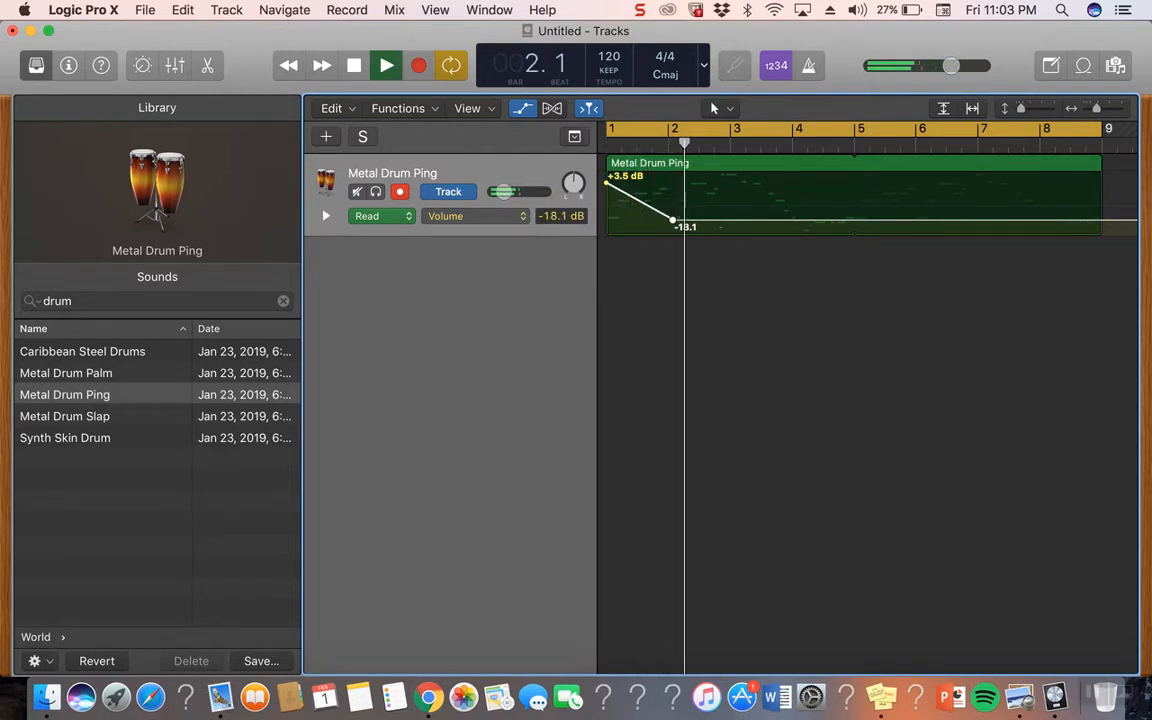
key("space")
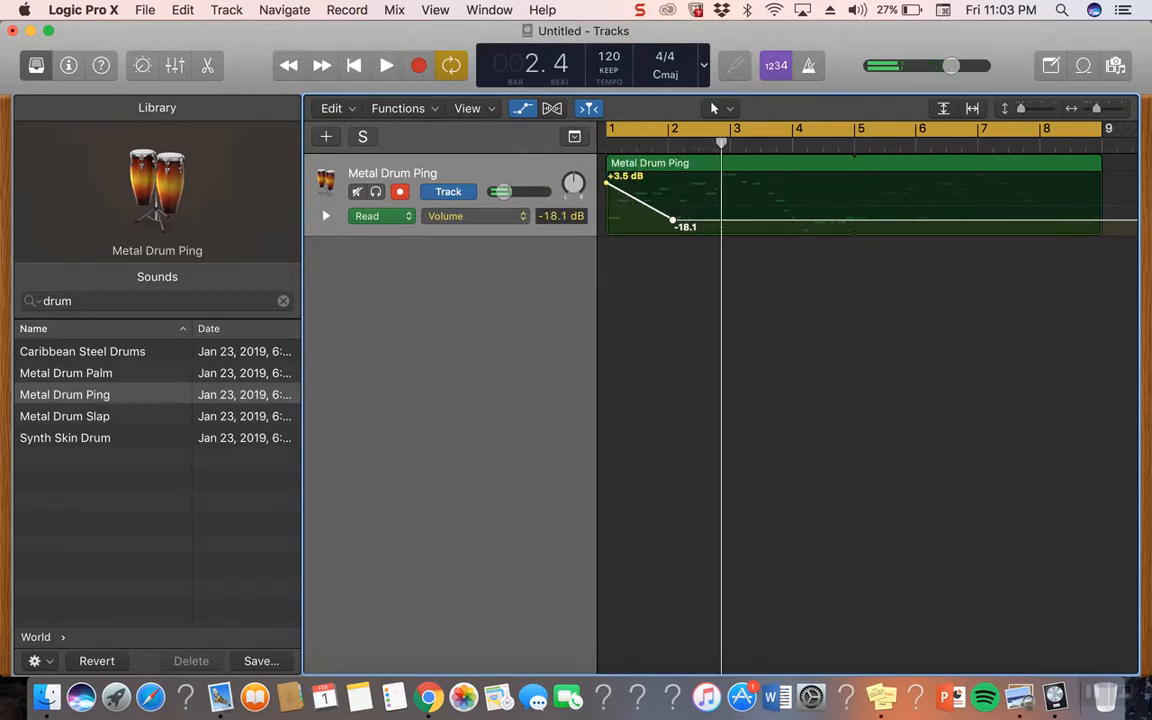
Step: Undo the volume automation fade and briefly play the region from the start
key("super+z")
key("super+z")
key("Return")
key("space")
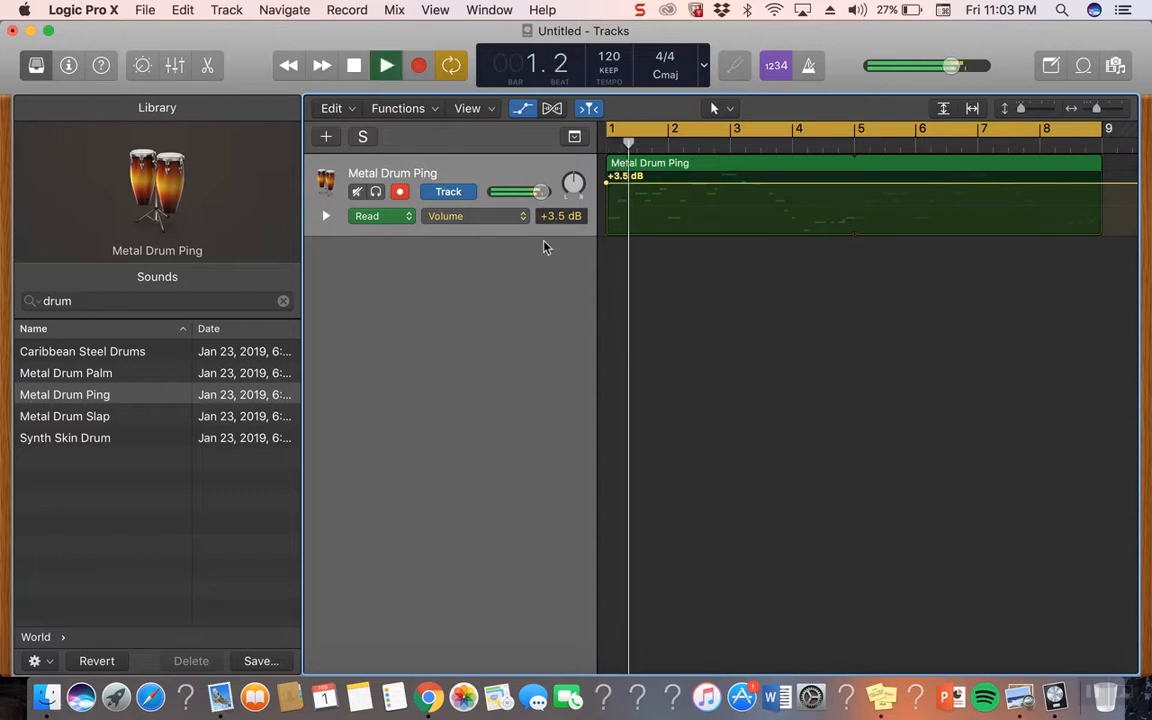
key("space")
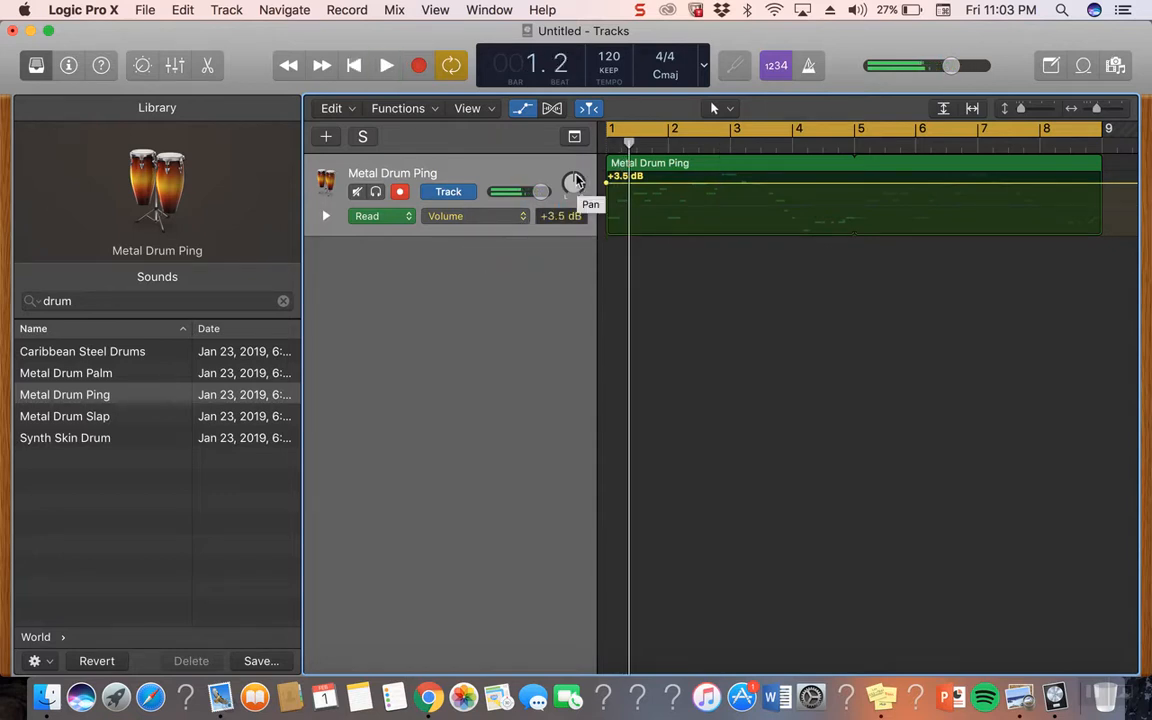
Step: Pan the Metal Drum Ping track to one side during playback from the start, return the pan to centre, and rewind
key("Return")
left_click_drag(573, 184, 586, 249)
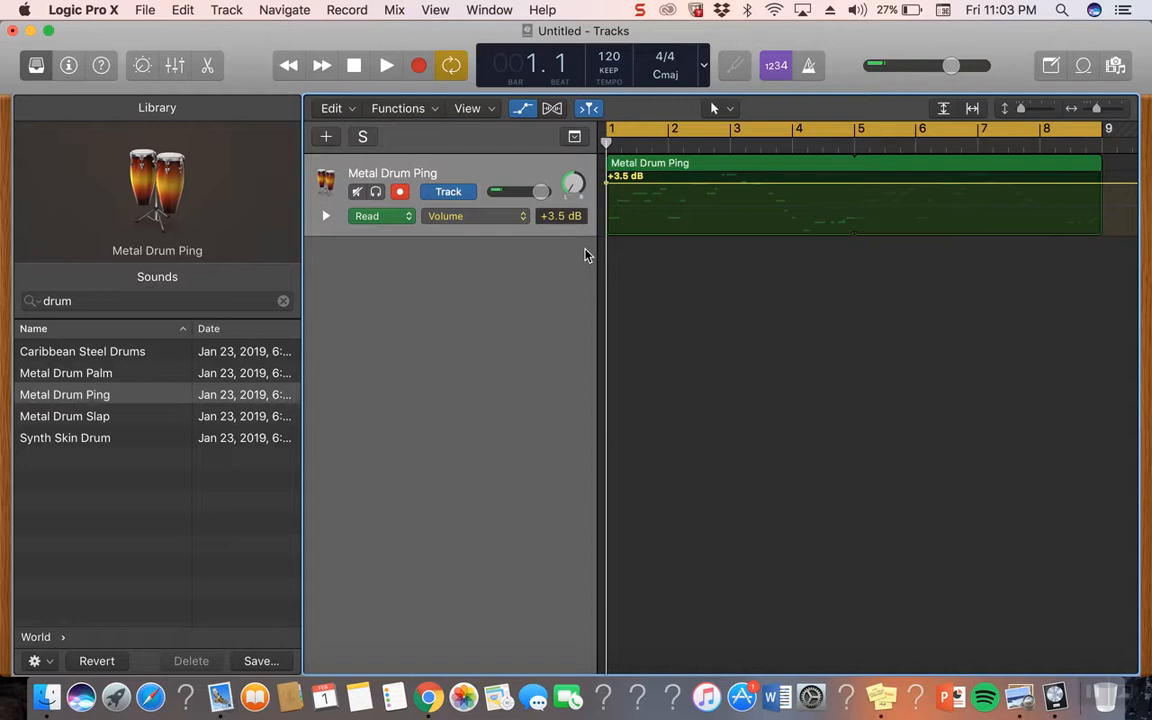
key("space")
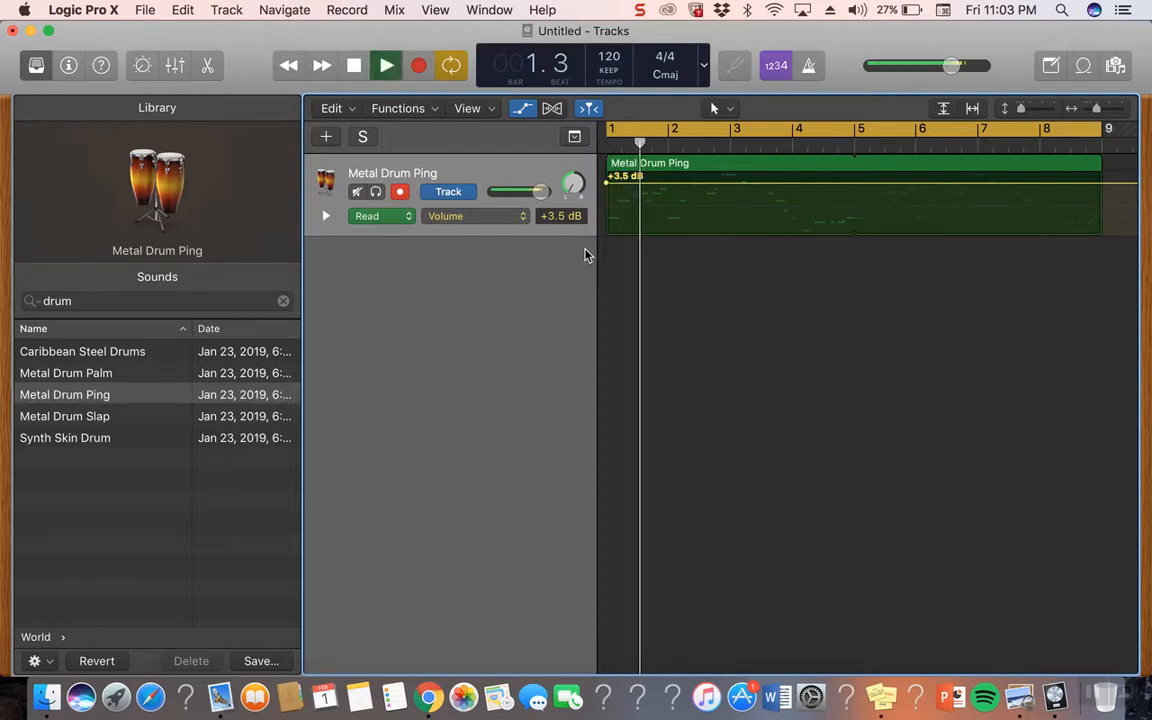
left_click_drag(573, 188, 573, 156)
key("space")
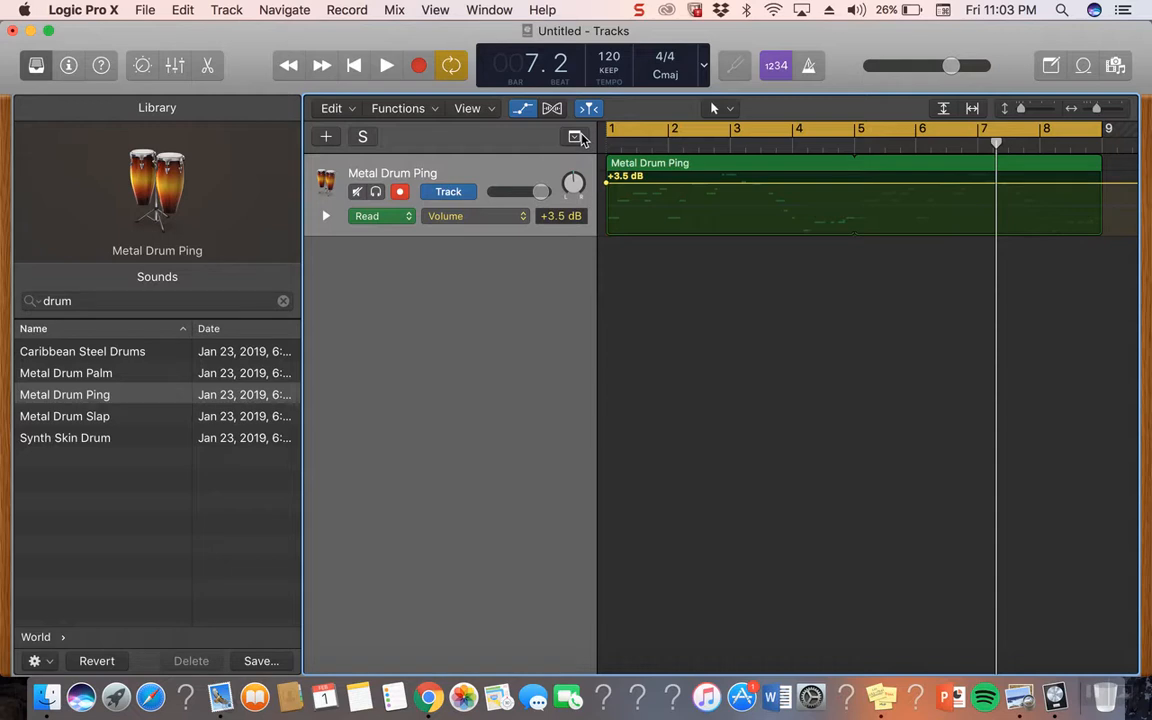
mouse_move(575, 178)
left_mouse_down()
mouse_move(575, 218)
mouse_move(575, 123)
mouse_move(575, 181)
left_mouse_up()
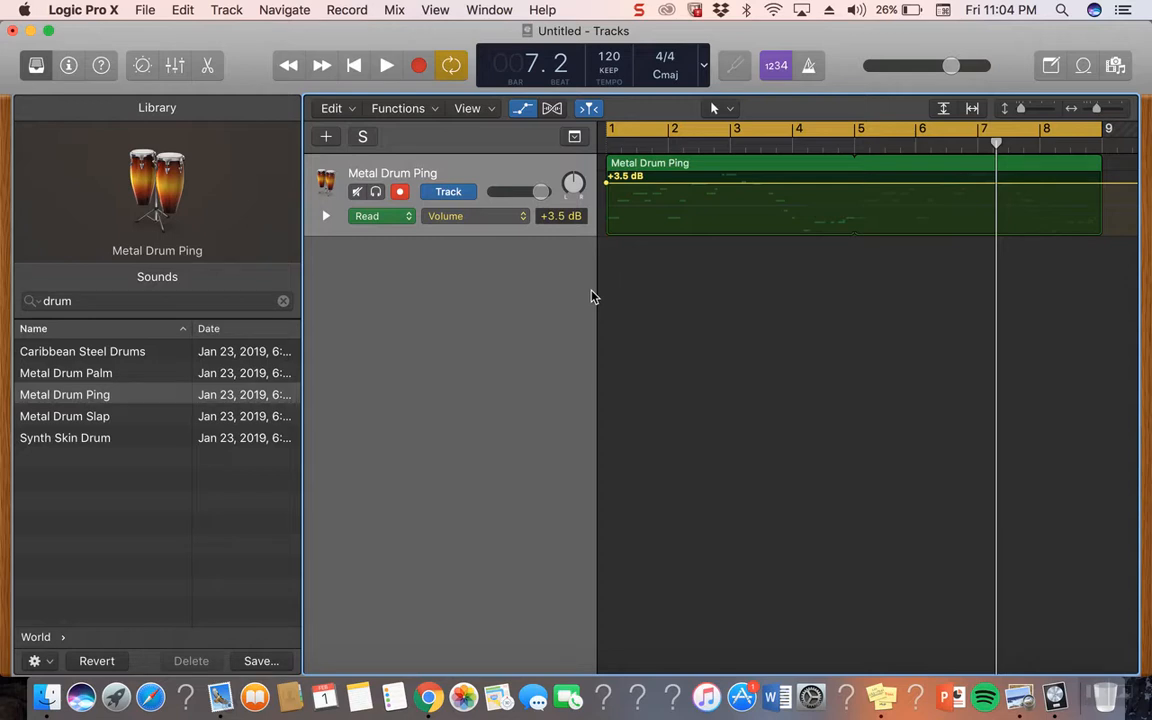
key("Return")
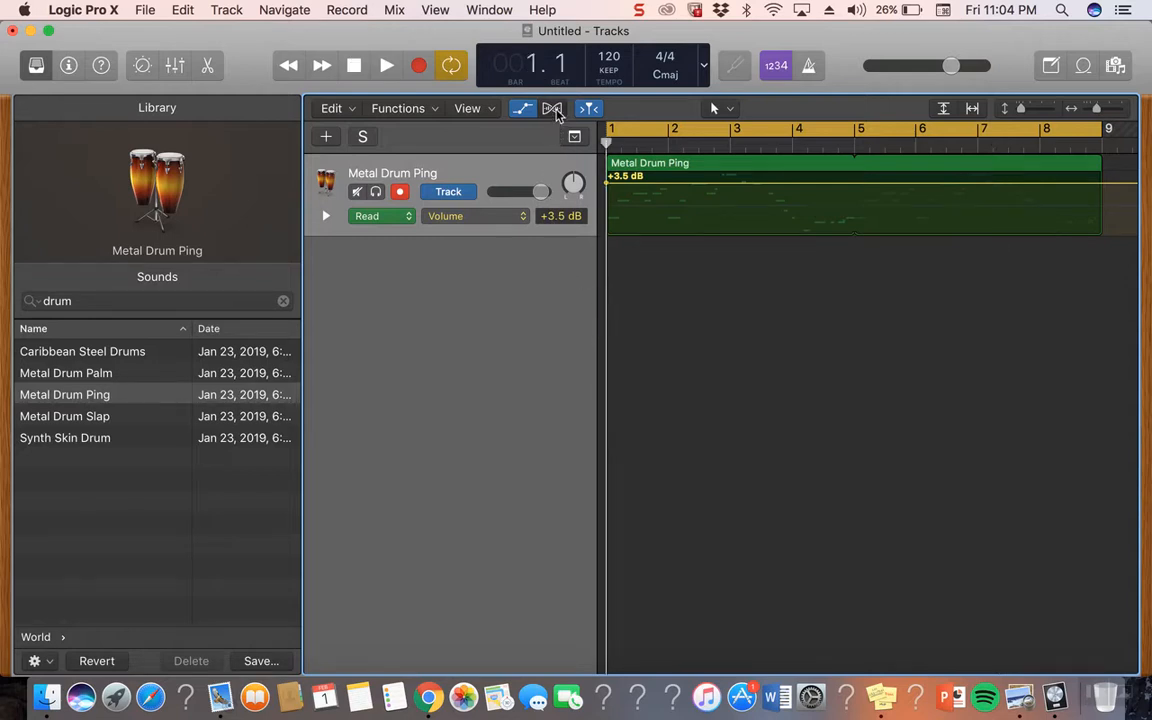
Step: Hide the track automation and toggle the Flex view on and off
left_click(522, 108)
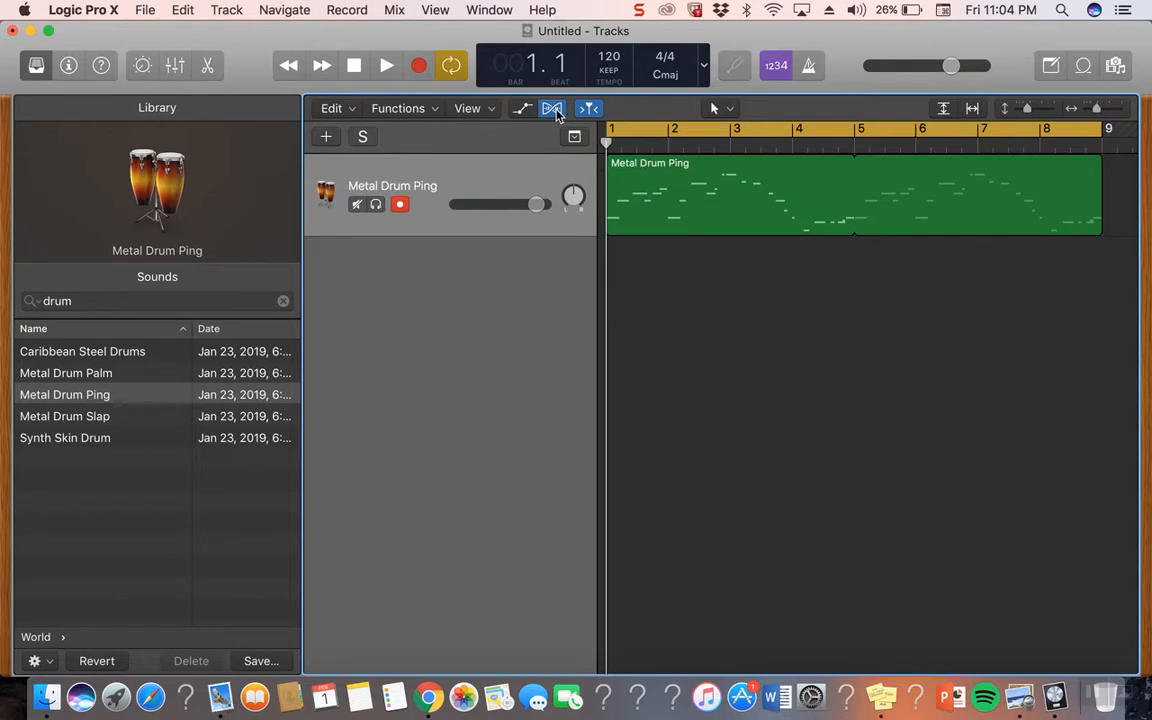
left_click(555, 111)
left_click(555, 111)
left_click(555, 111)
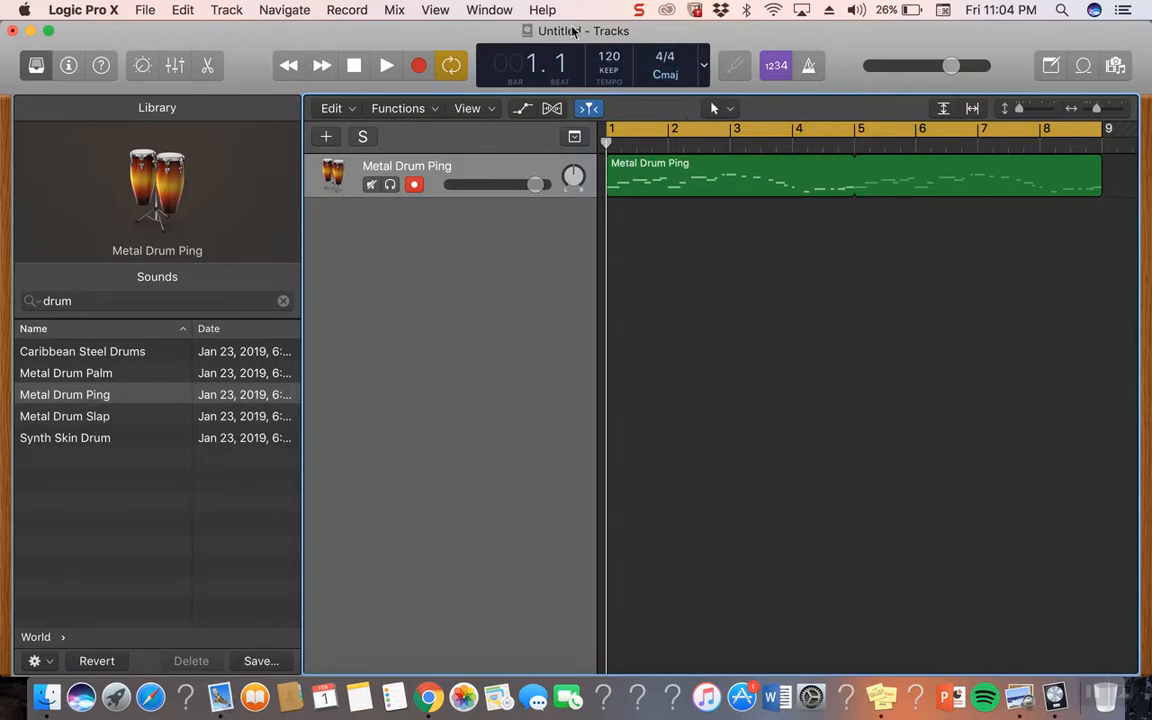
Step: Search the application help for "flex" and turn on Show Flex Pitch/Time from the result
left_click(545, 11)
type("flex")
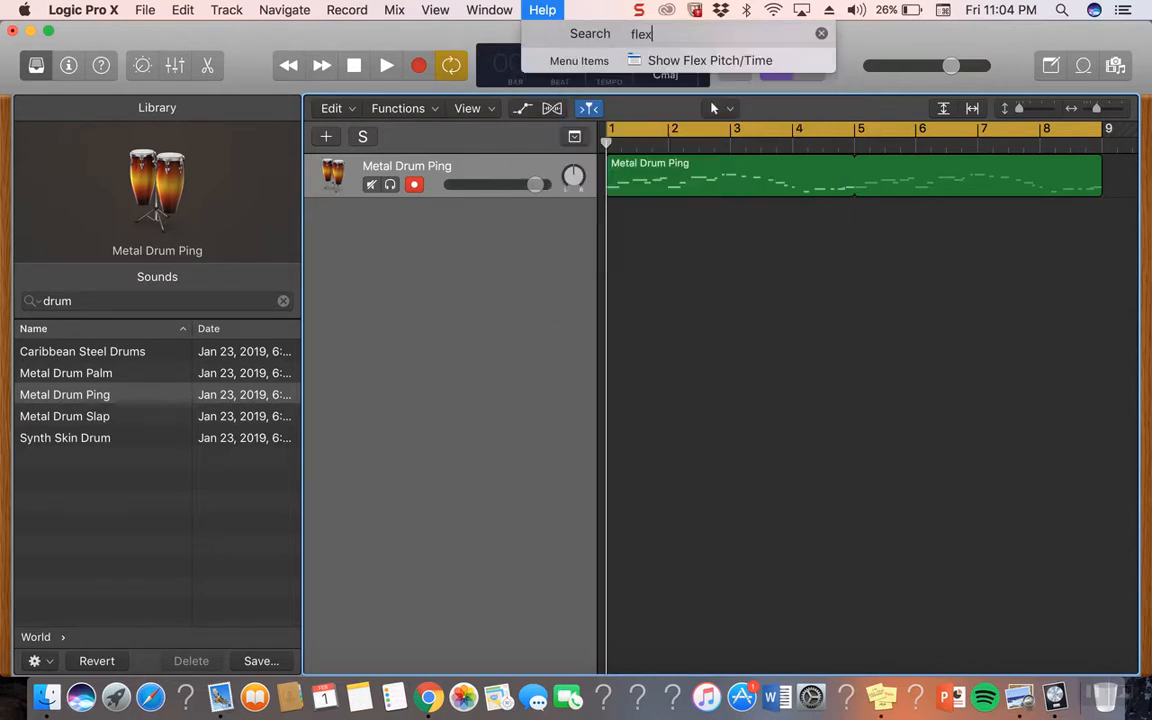
key("Return")
left_click(543, 10)
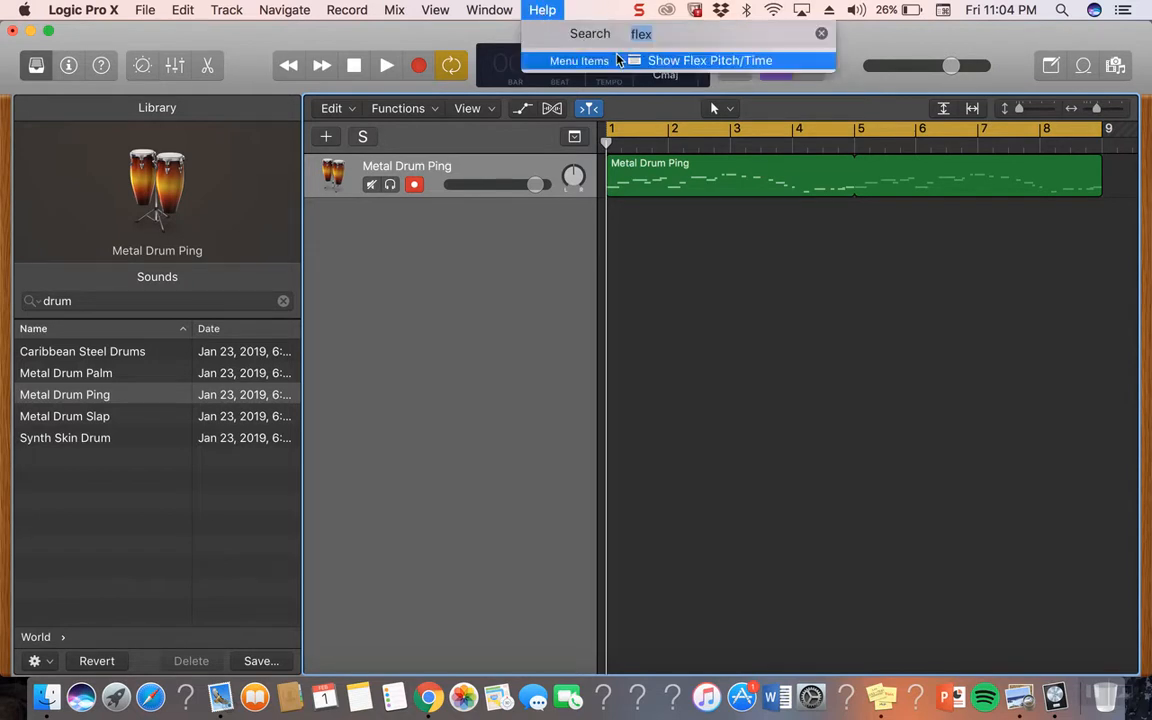
left_click(675, 72)
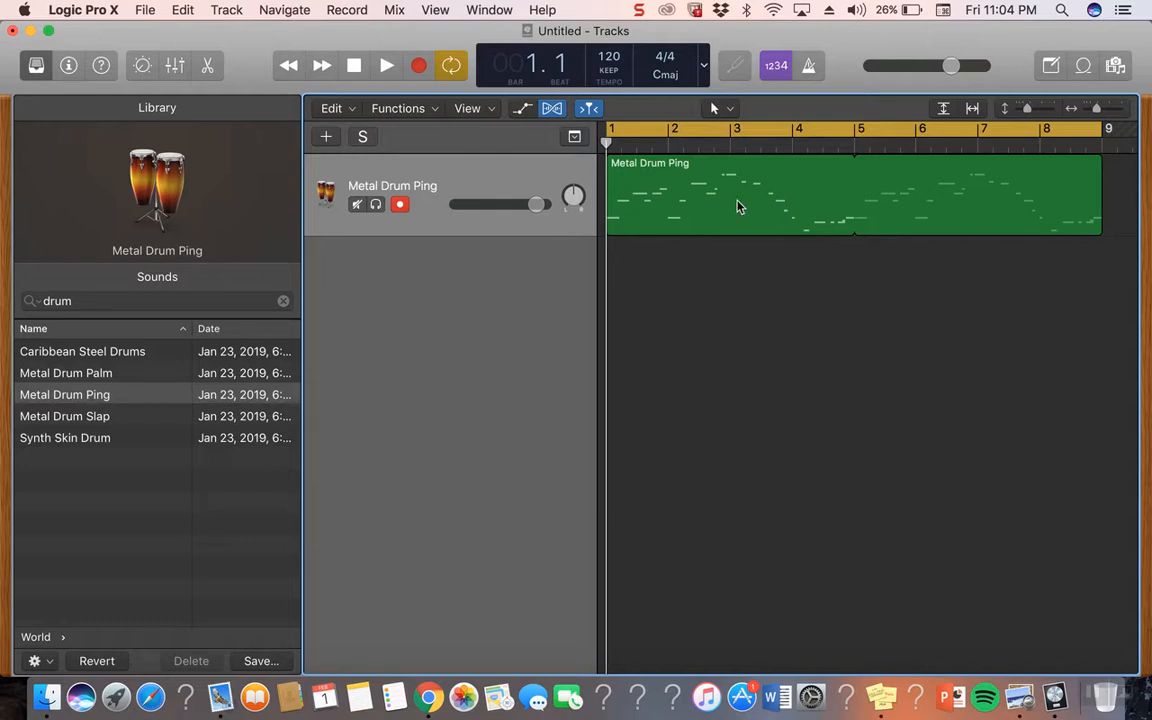
Step: Show the track automation again, switch its mode to Latch, and return it to Read
left_click(522, 109)
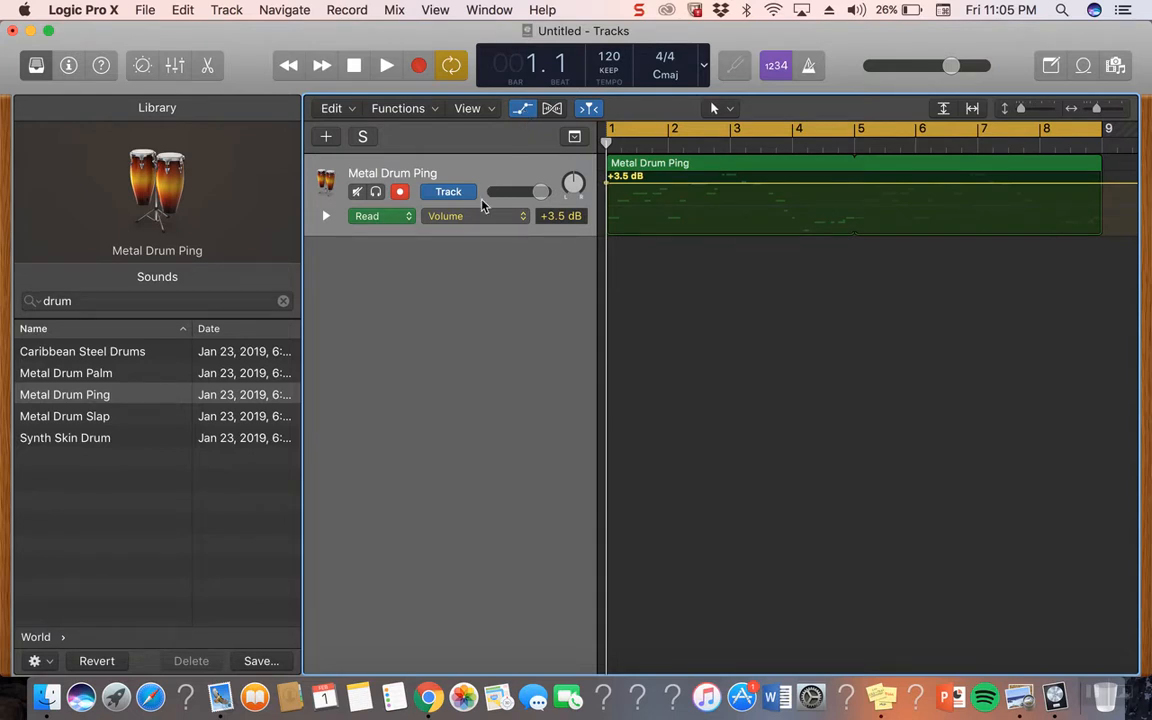
left_click(407, 217)
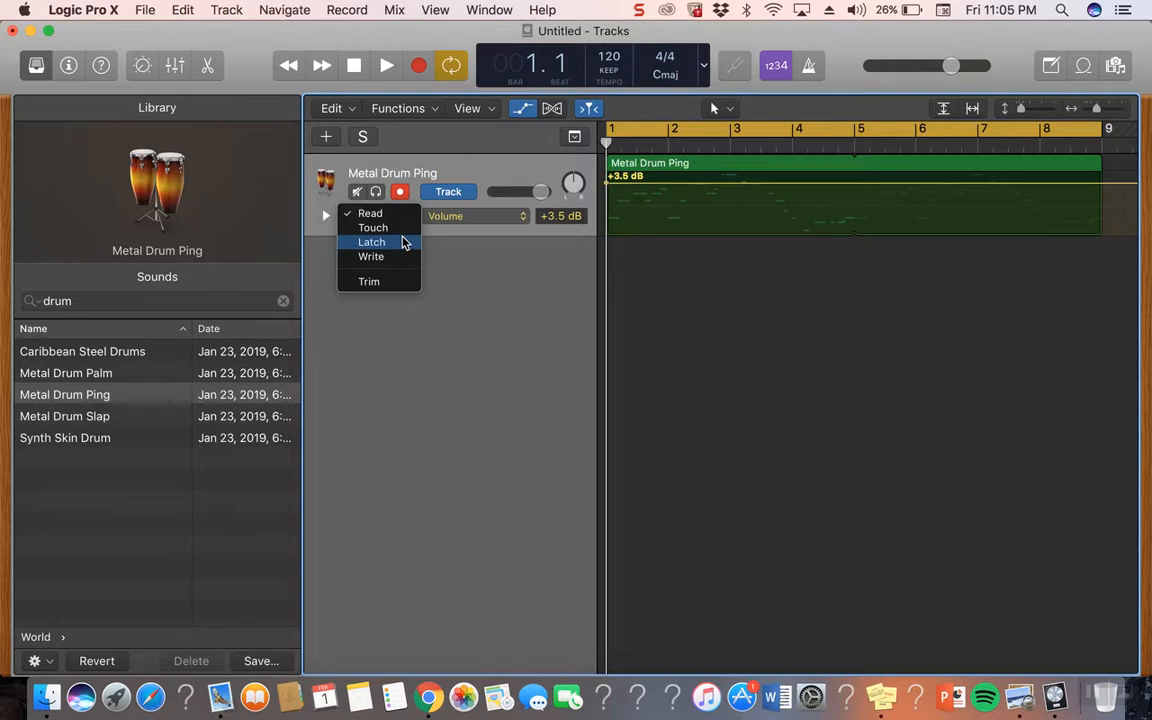
left_click(404, 243)
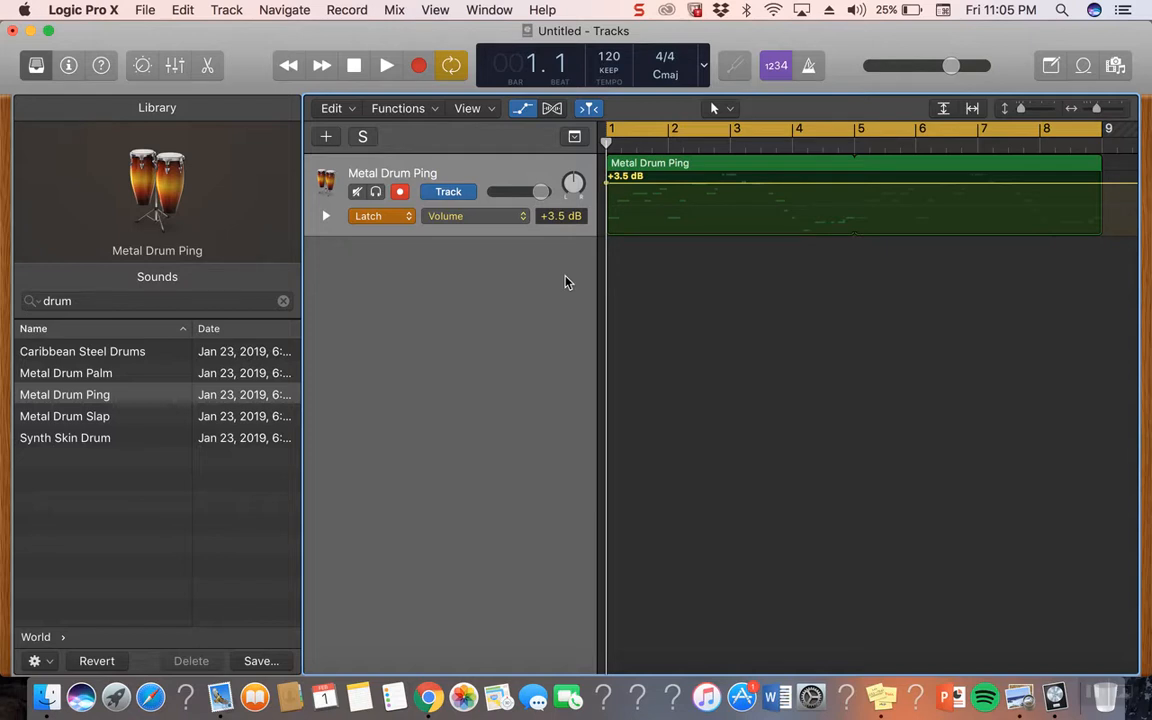
left_click(409, 216)
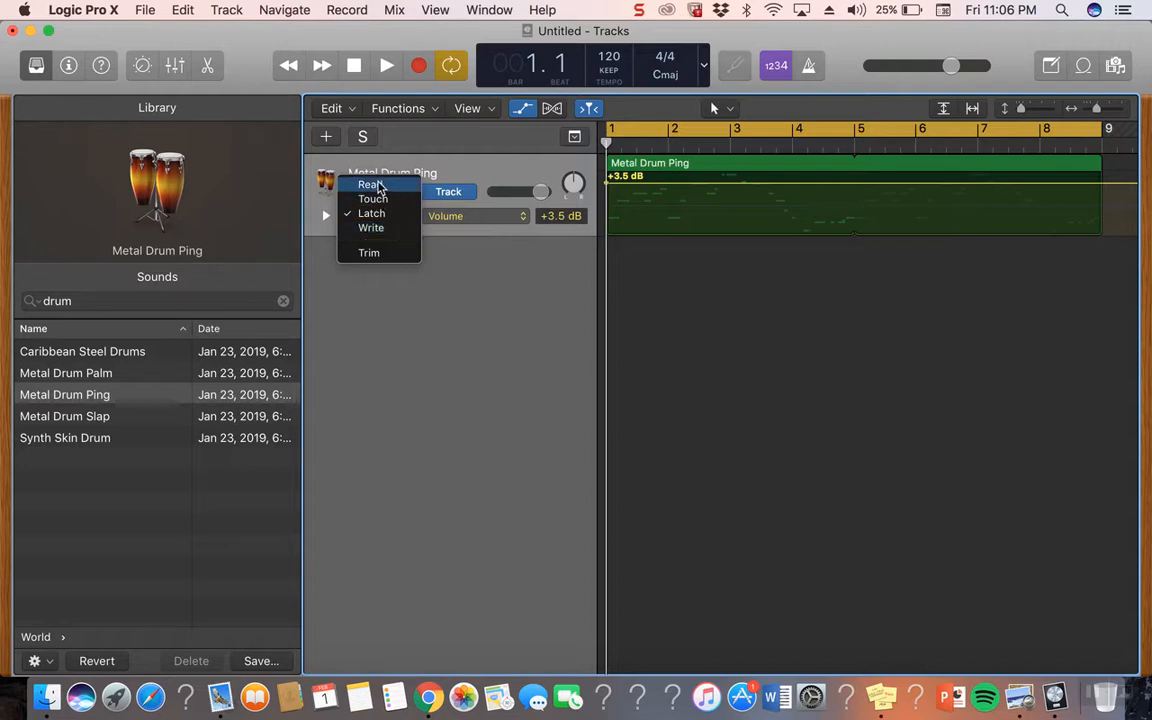
left_click(371, 185)
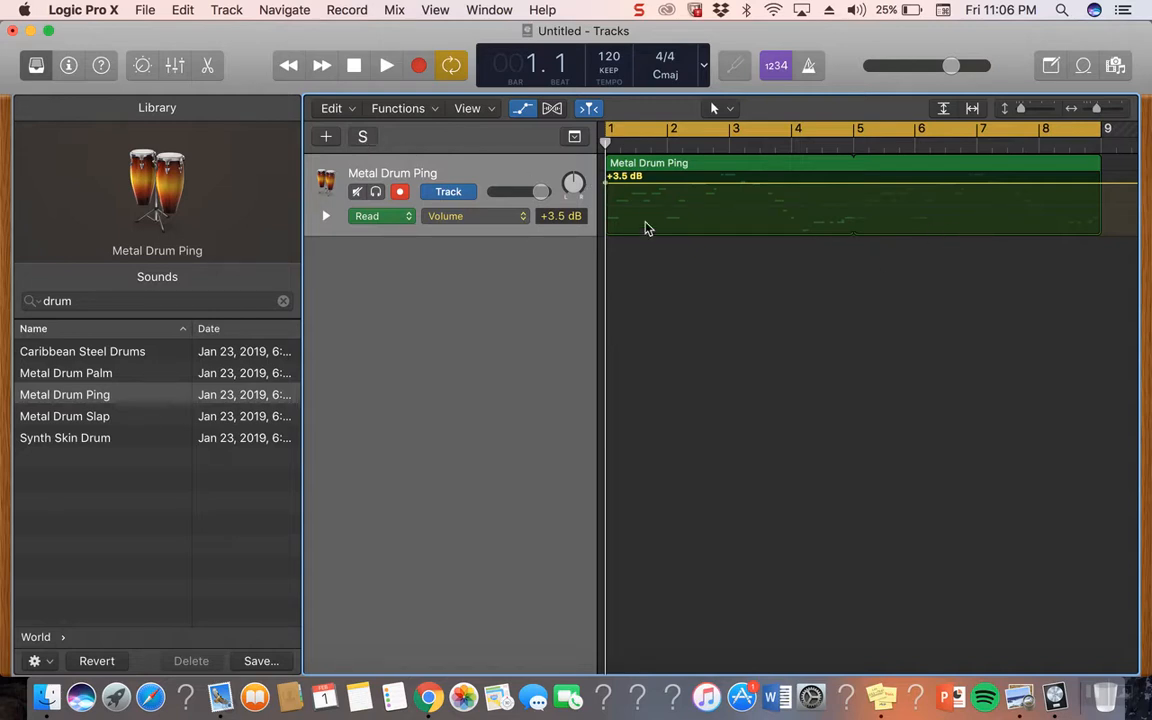
Step: Paste a copy of the Metal Drum Ping region with its automation data just after bar 9, and undo the paste
scroll(645, 228, "right", 10)
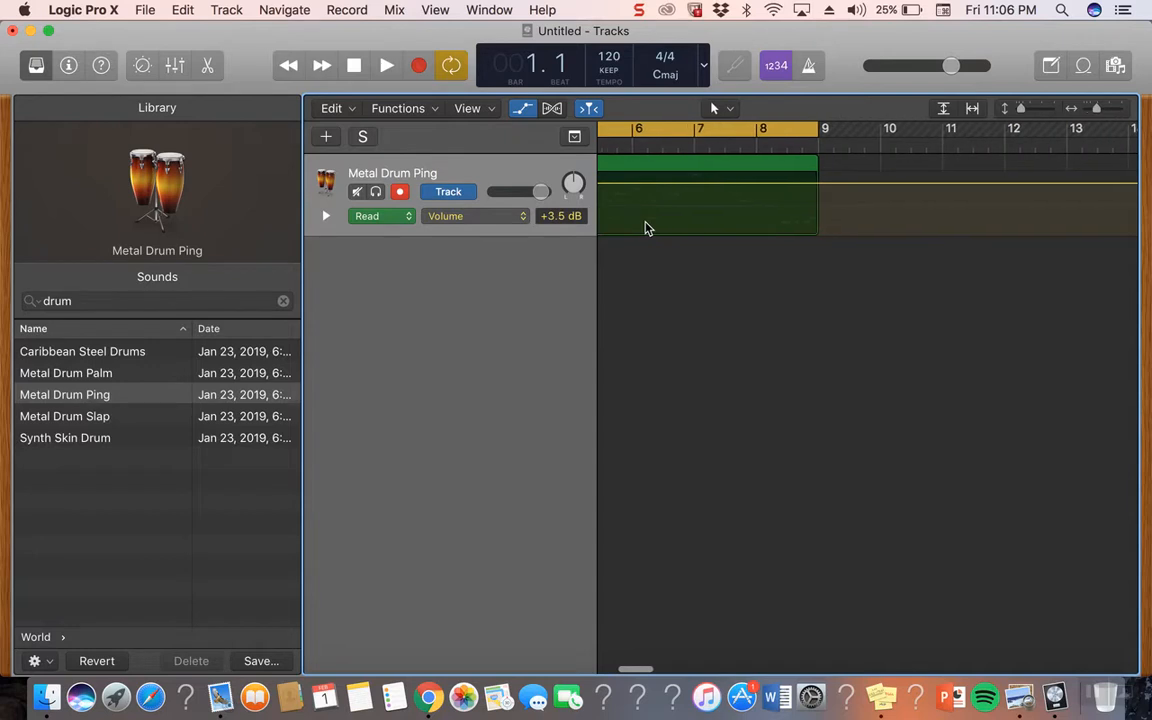
scroll(645, 228, "left", 10)
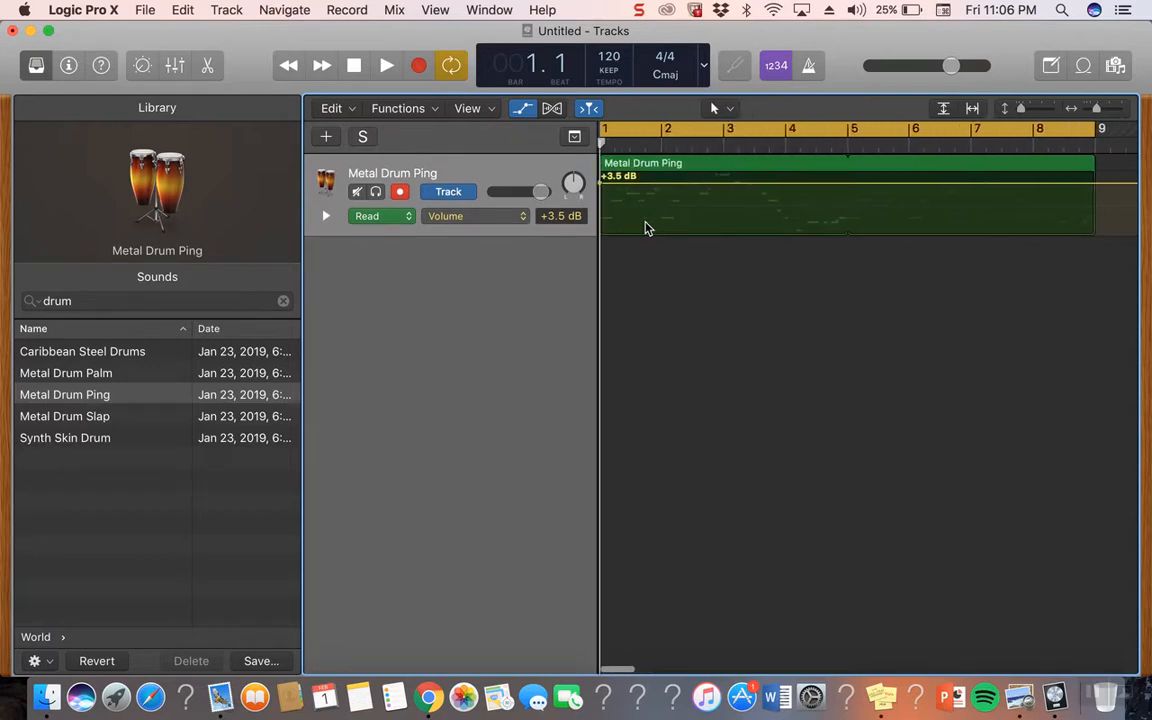
left_click(740, 167)
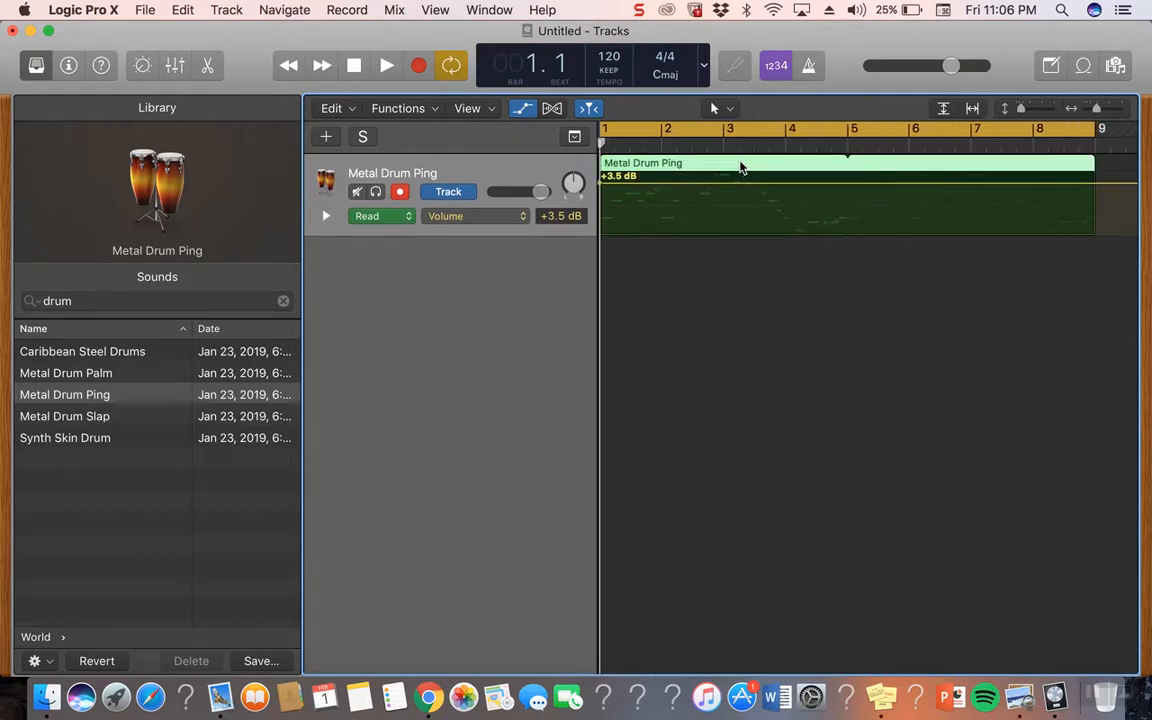
scroll(740, 167, "right", 8)
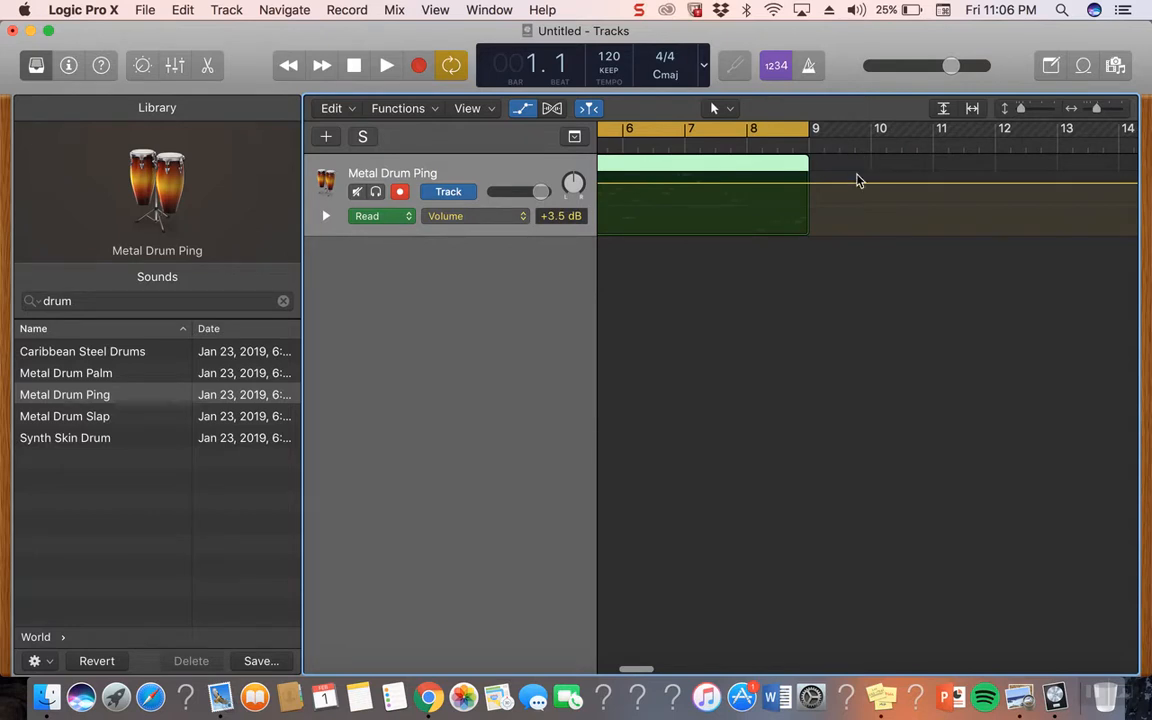
left_click(857, 180)
scroll(858, 181, "left", 8)
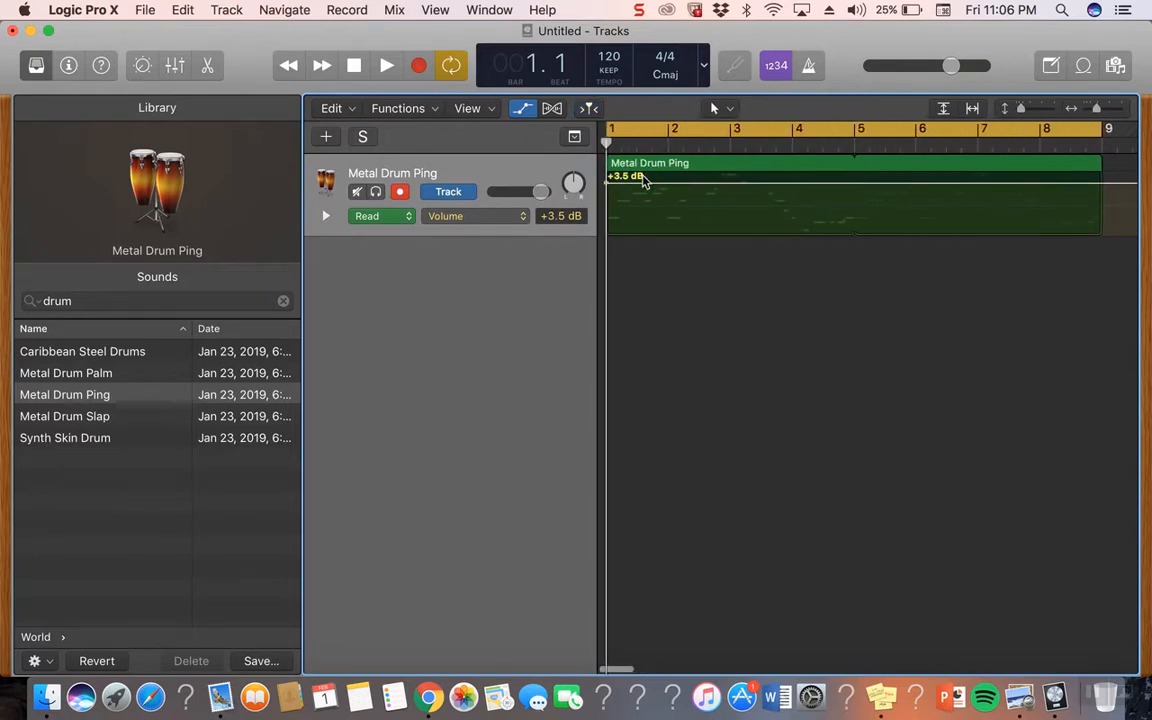
left_click_drag(607, 144, 1088, 183)
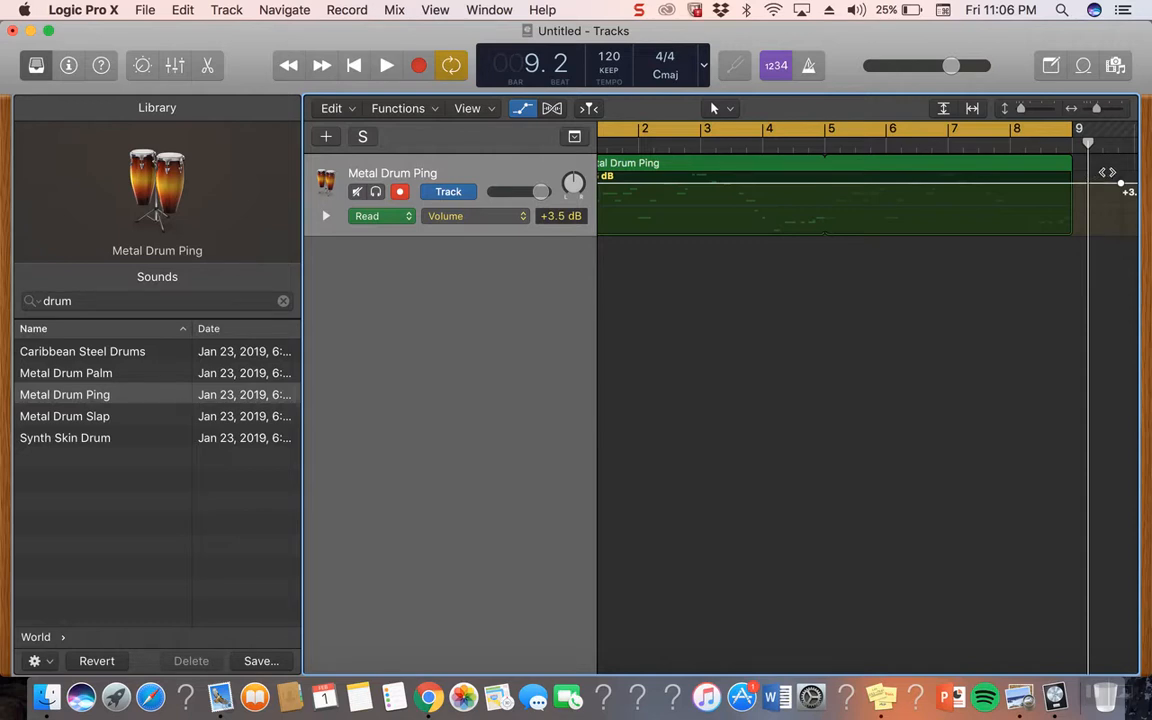
key("super+v")
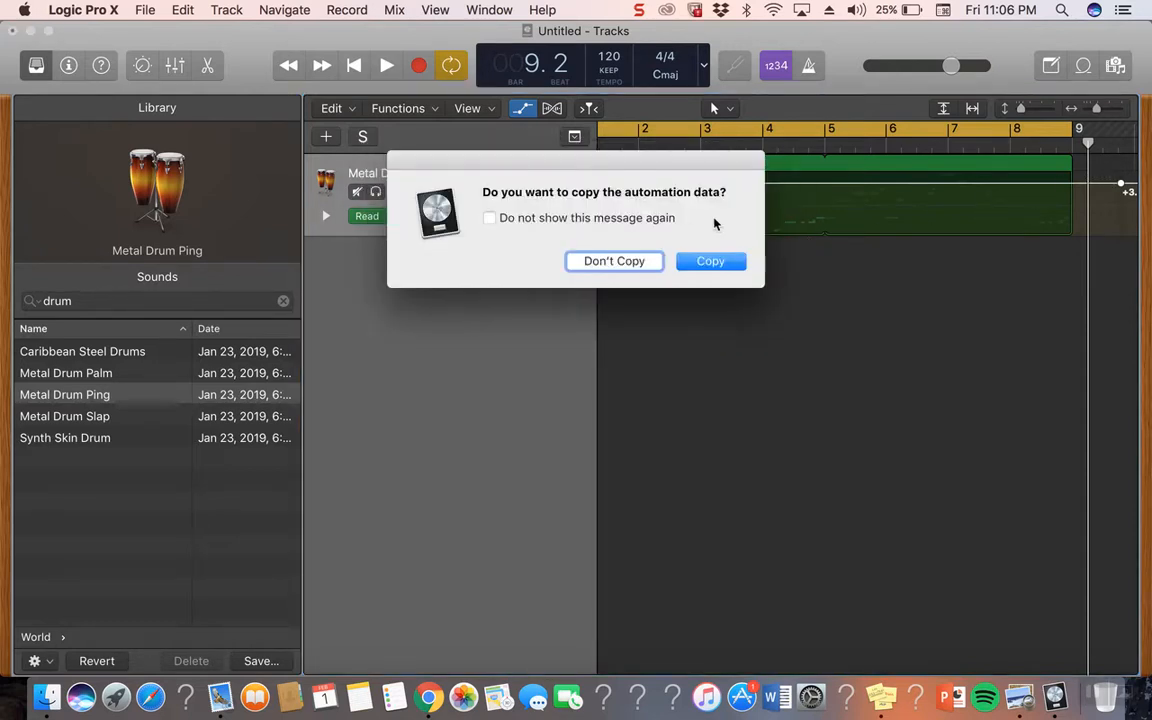
left_click(712, 261)
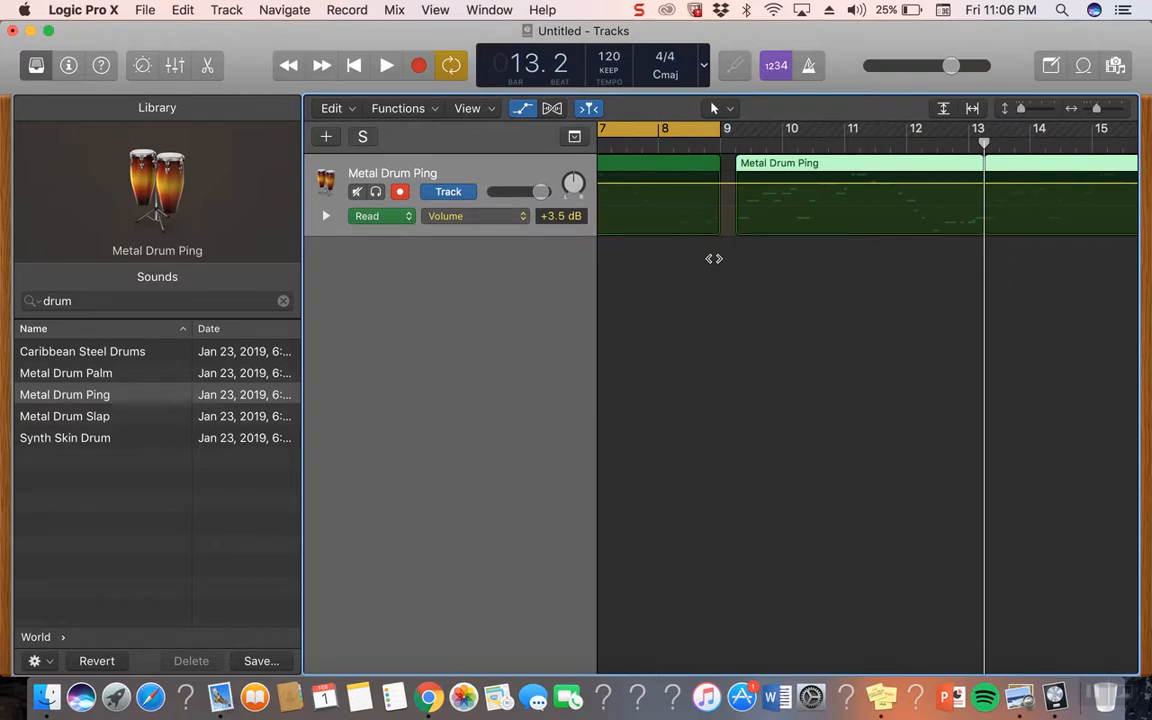
key("super+z")
key("Return")
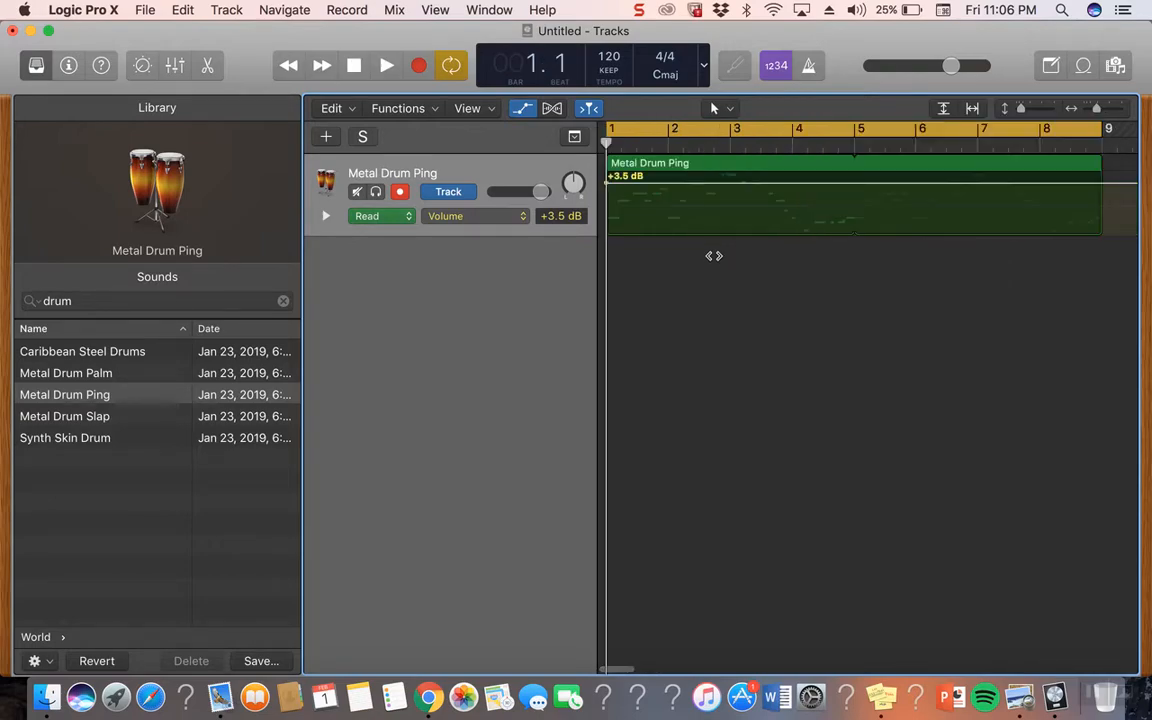
Step: Switch to the course syllabus PDF in Preview, review the DAW Tour 1 requirements, and return to Logic Pro X
key("ctrl+Up")
left_click(370, 164)
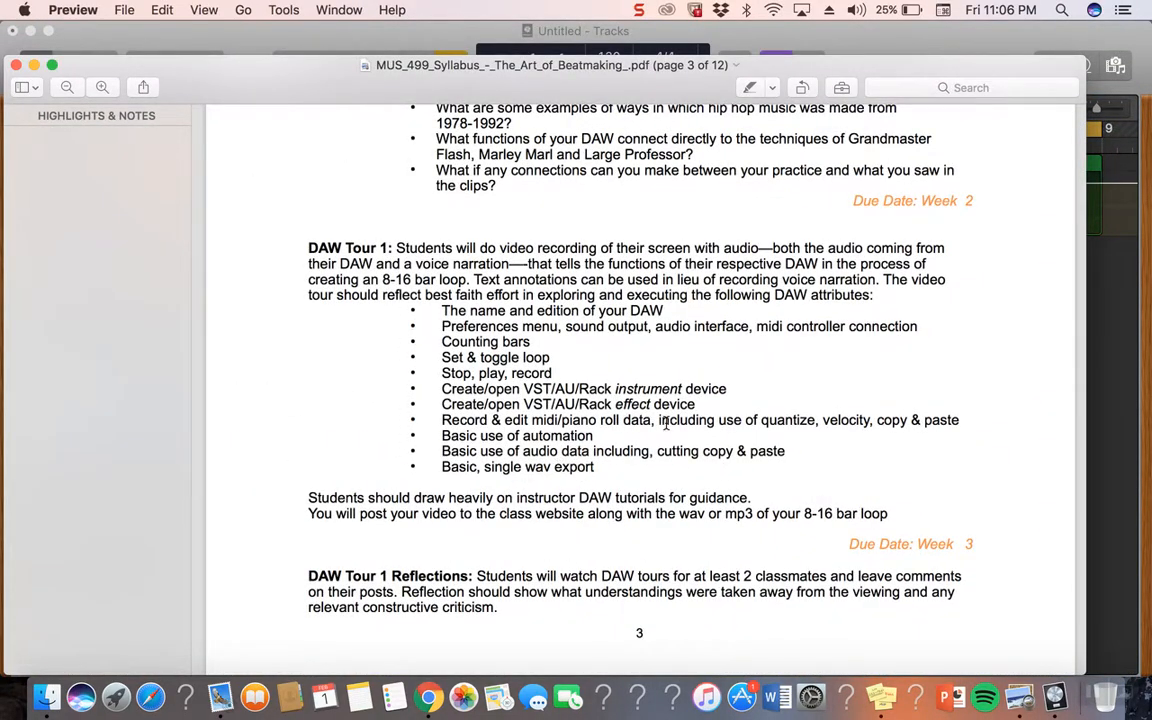
key("ctrl+Up")
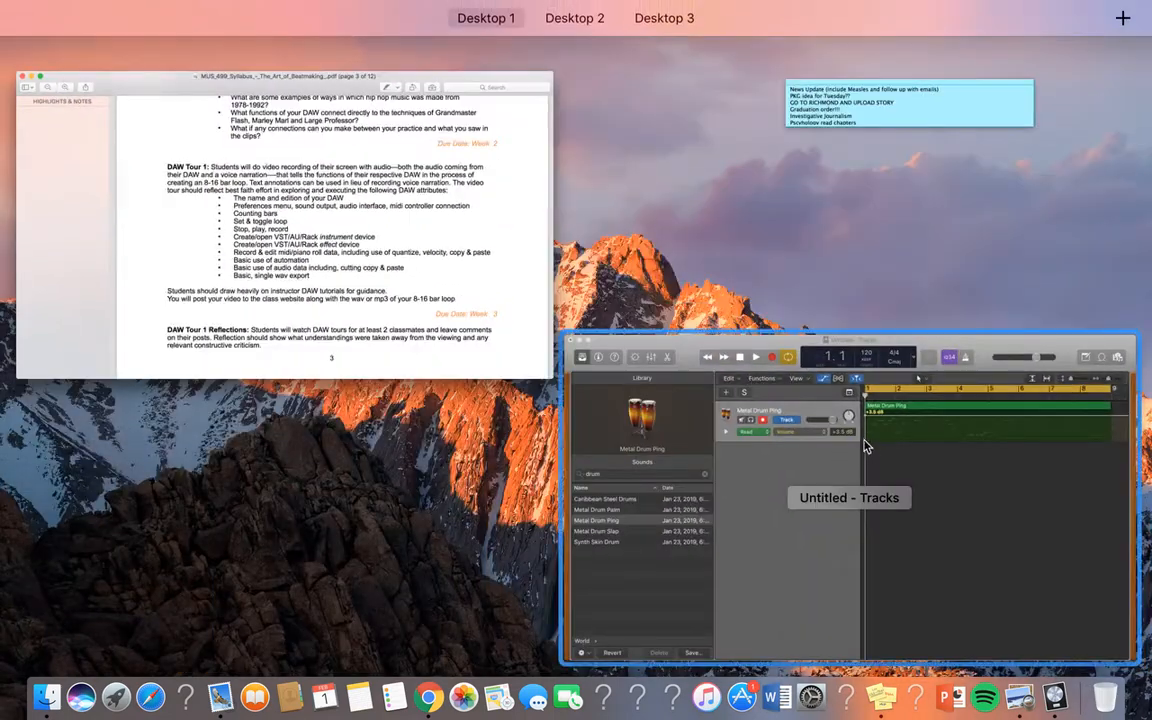
left_click(866, 447)
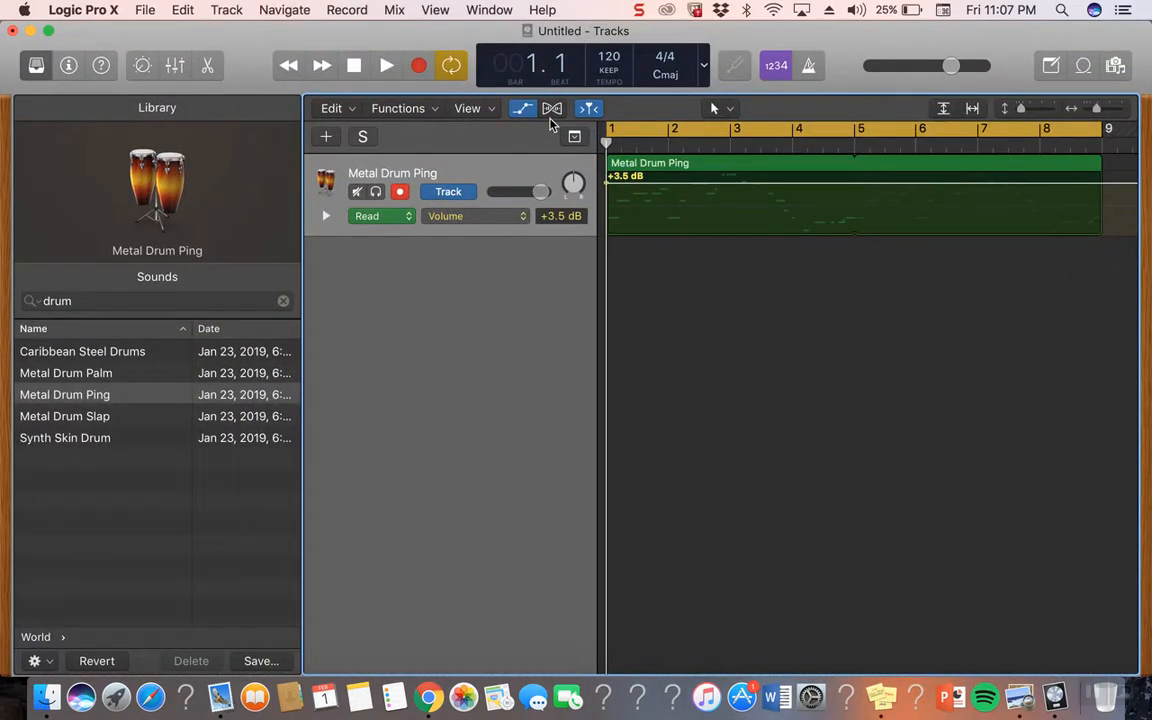
Step: Select the Metal Drum Ping region and start exporting it as an audio file
left_click(727, 166)
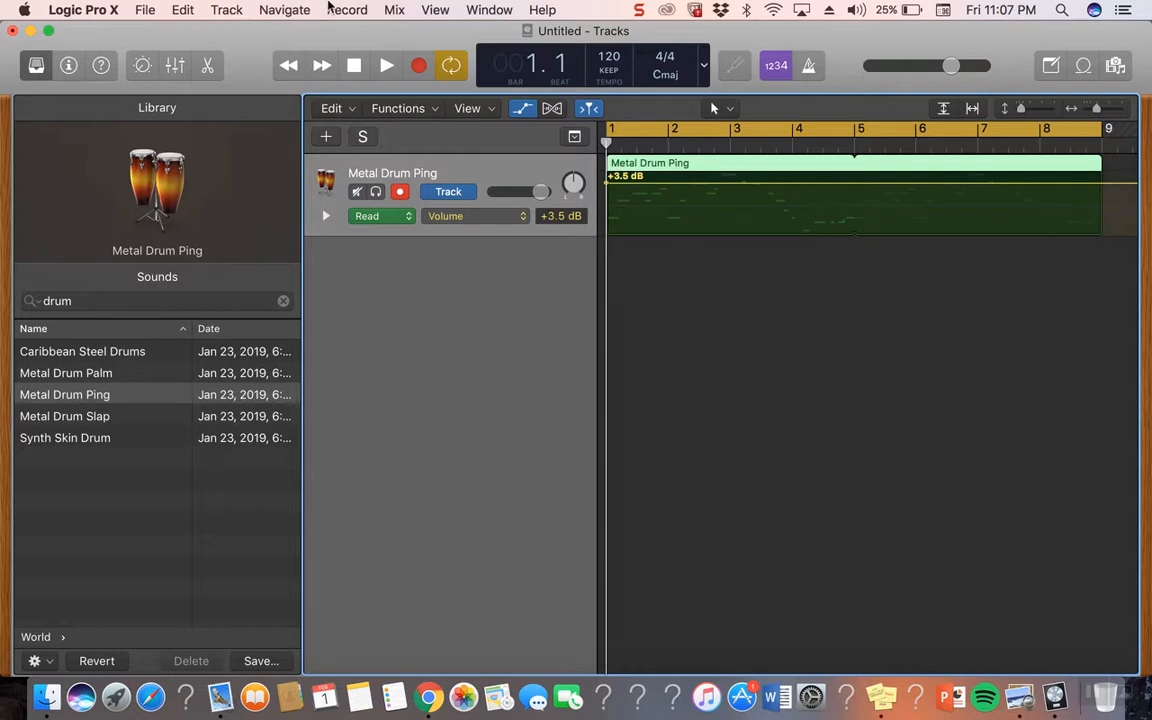
left_click(140, 12)
mouse_move(335, 307)
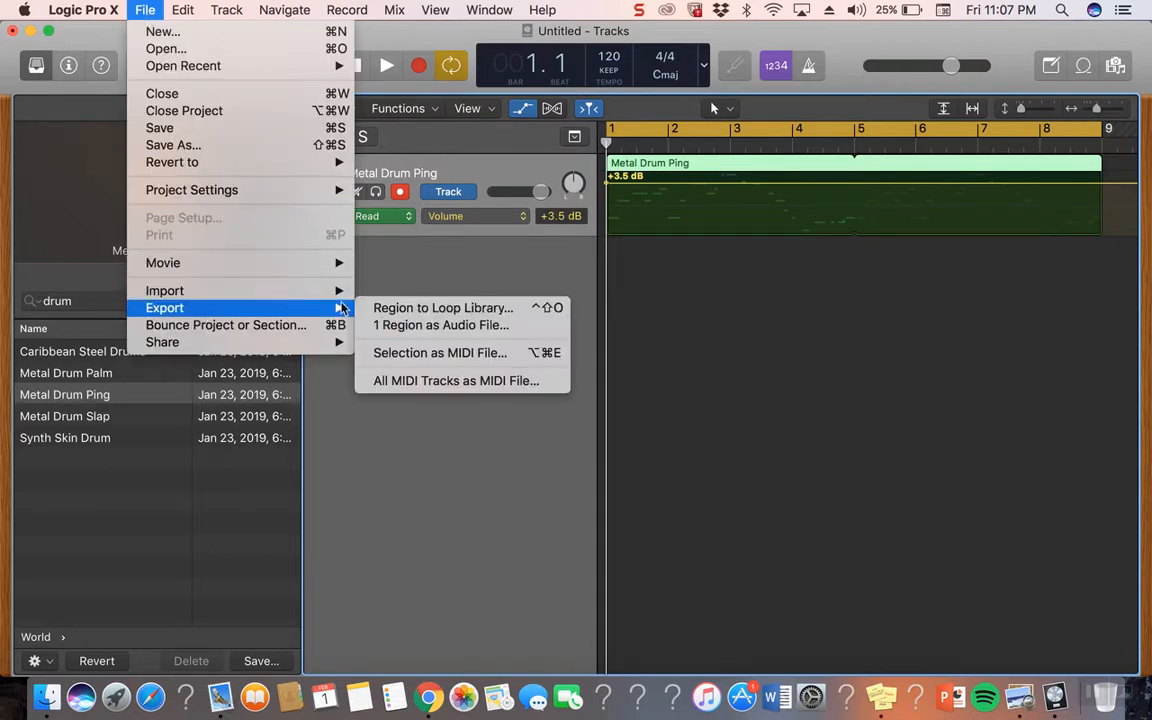
left_click(398, 325)
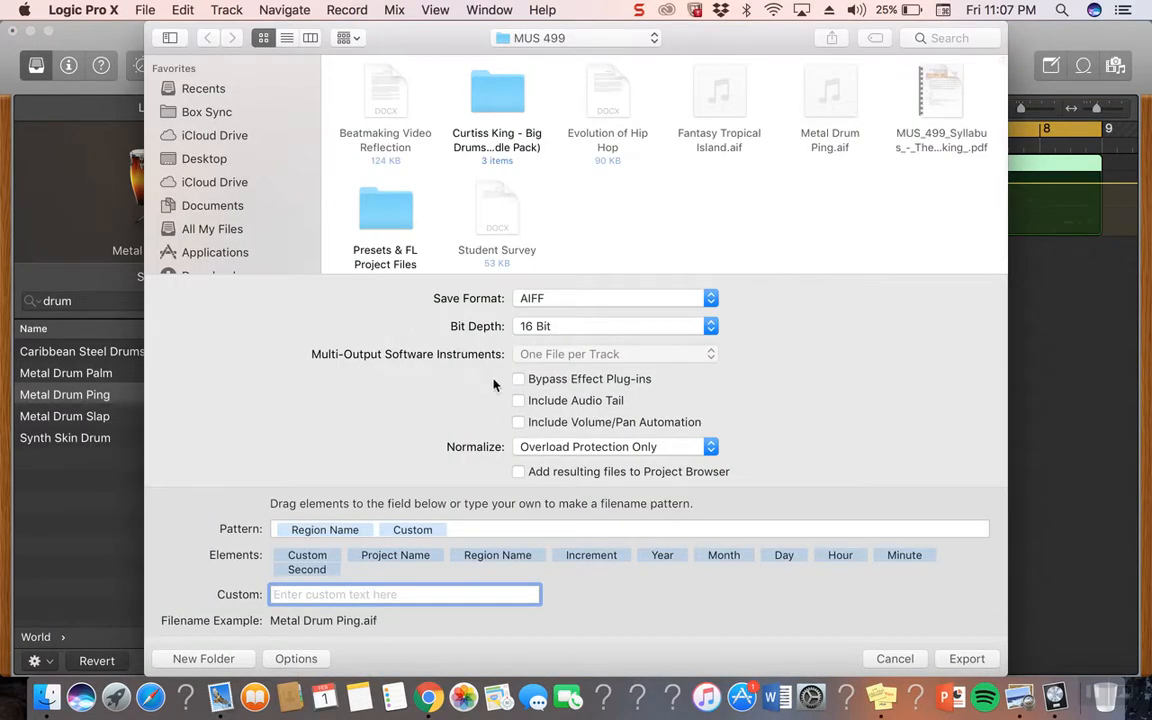
Step: Export the region with effect plug-ins bypassed, audio tail and volume/pan automation included, and "Tropical Fantasy" as the custom filename text
left_click(518, 380)
left_click(518, 401)
left_click(519, 423)
type("Tropical ")
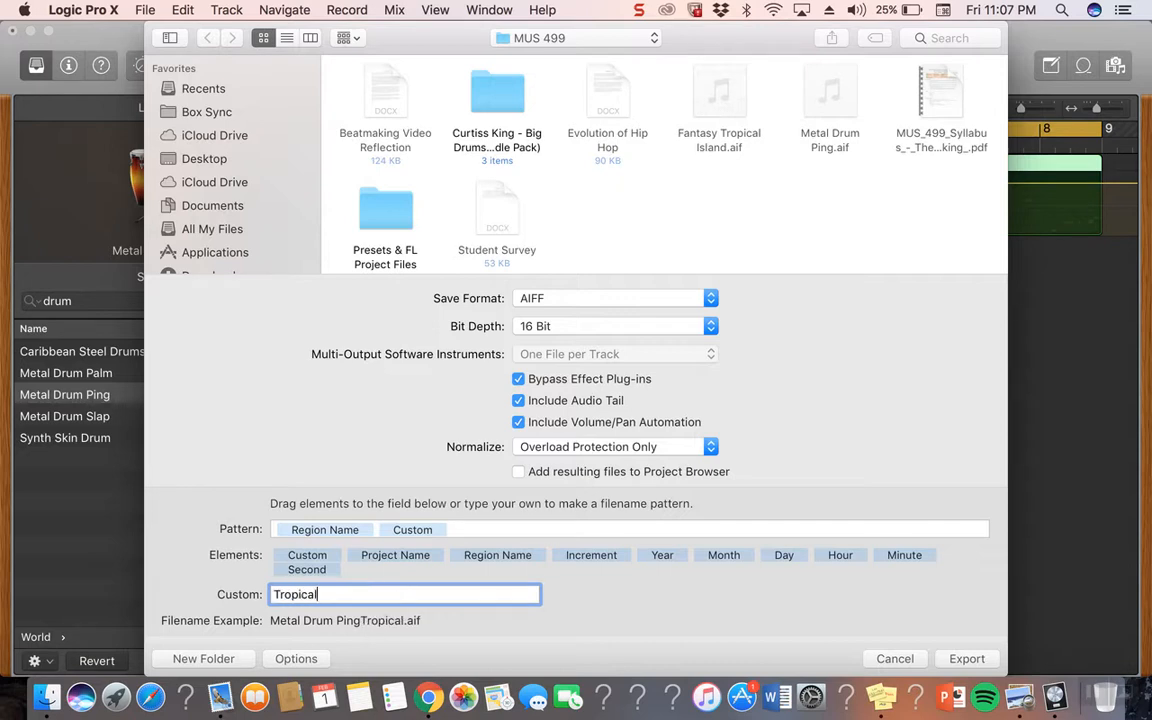
type("Fantasy")
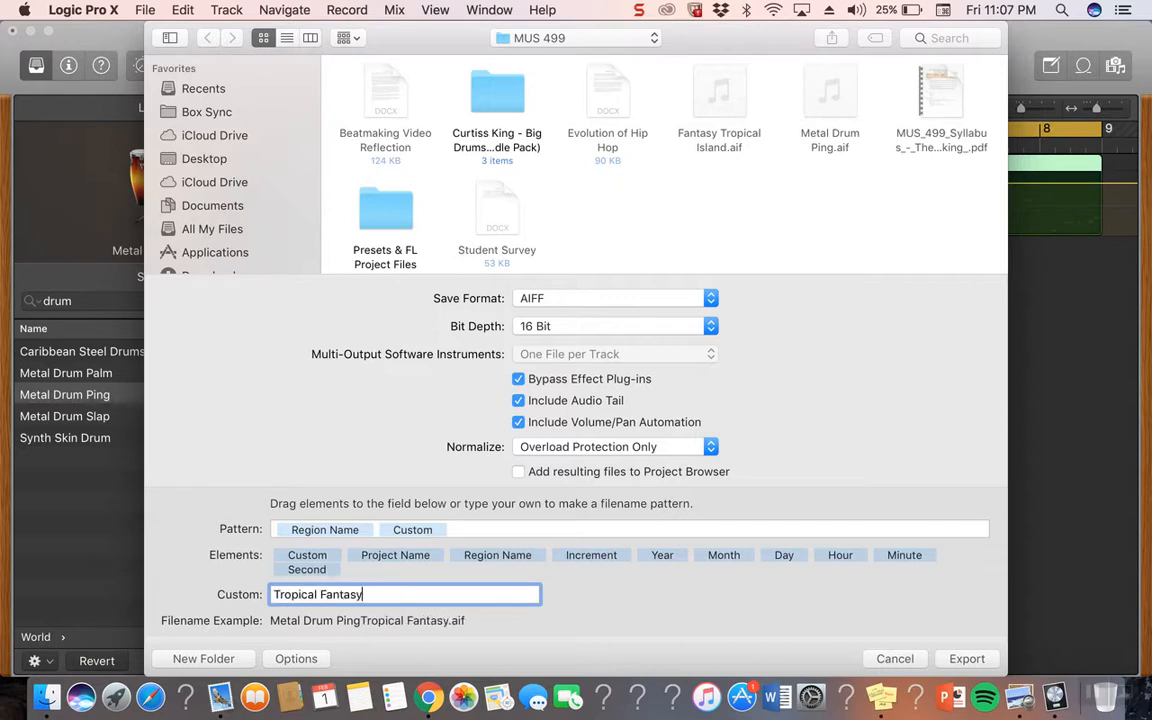
left_click(983, 659)
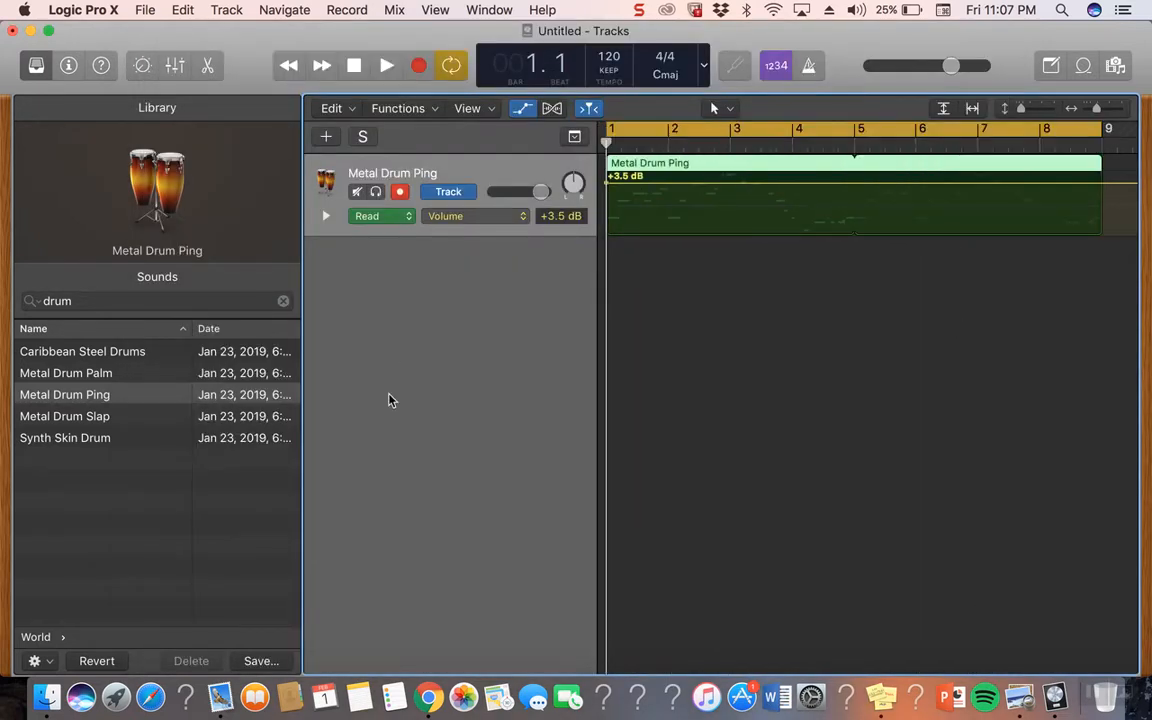
Step: Switch to Finder, open the MUS 499 folder in Documents, and preview the exported Metal Drum PingTropical Fantasy.aif file
left_click(46, 697)
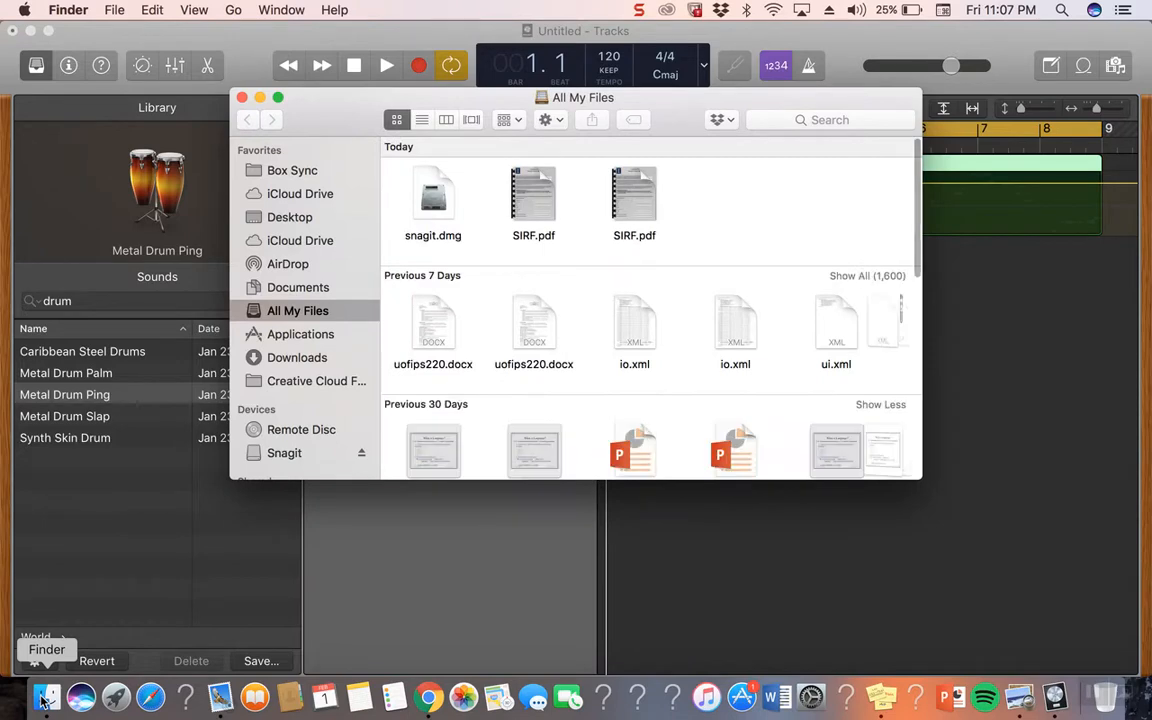
left_click(330, 289)
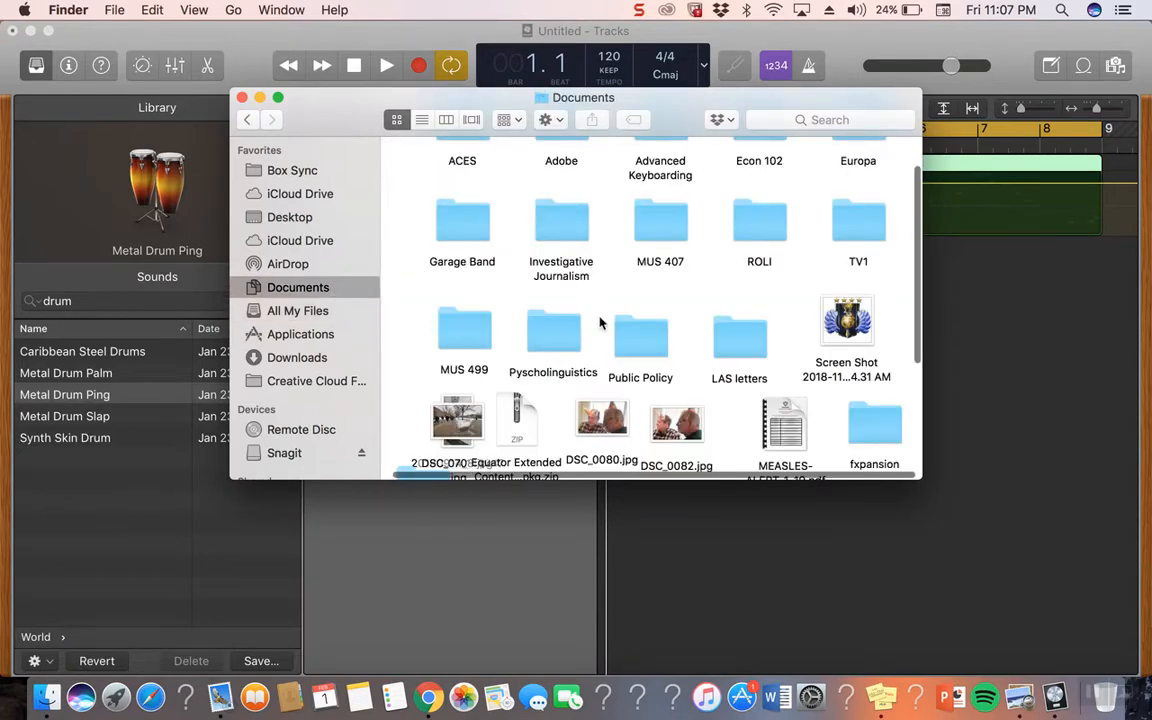
double_click(472, 335)
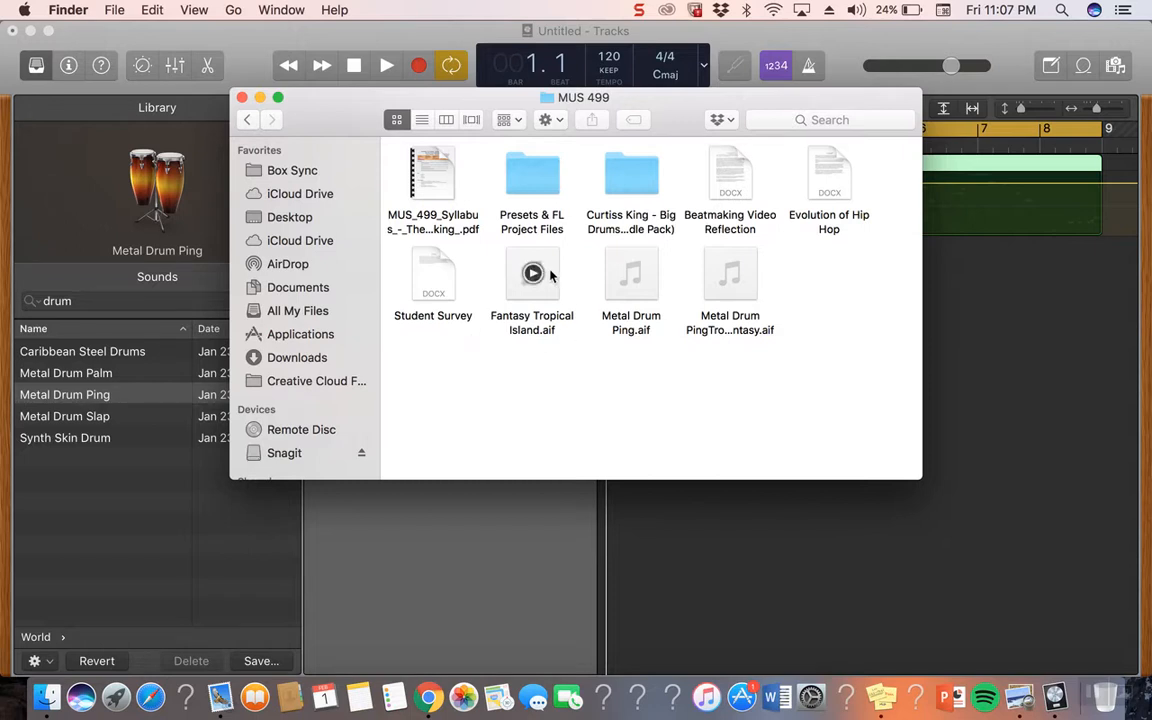
left_click(730, 275)
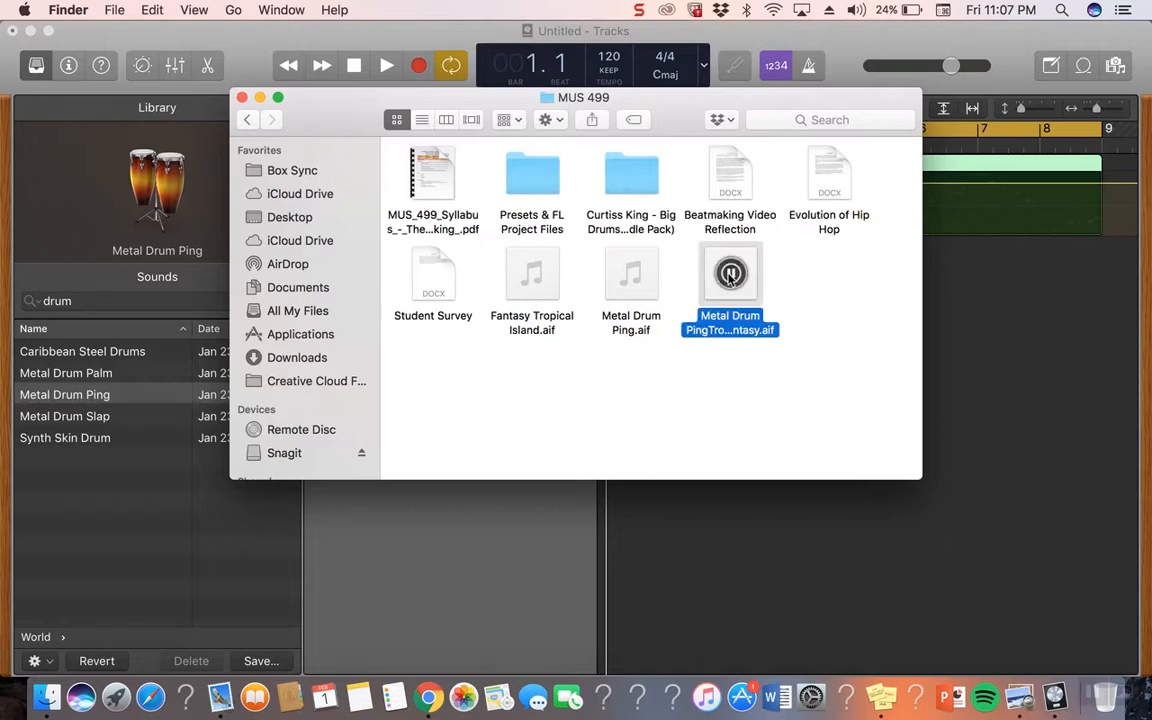
left_click_drag(350, 110, 485, 272)
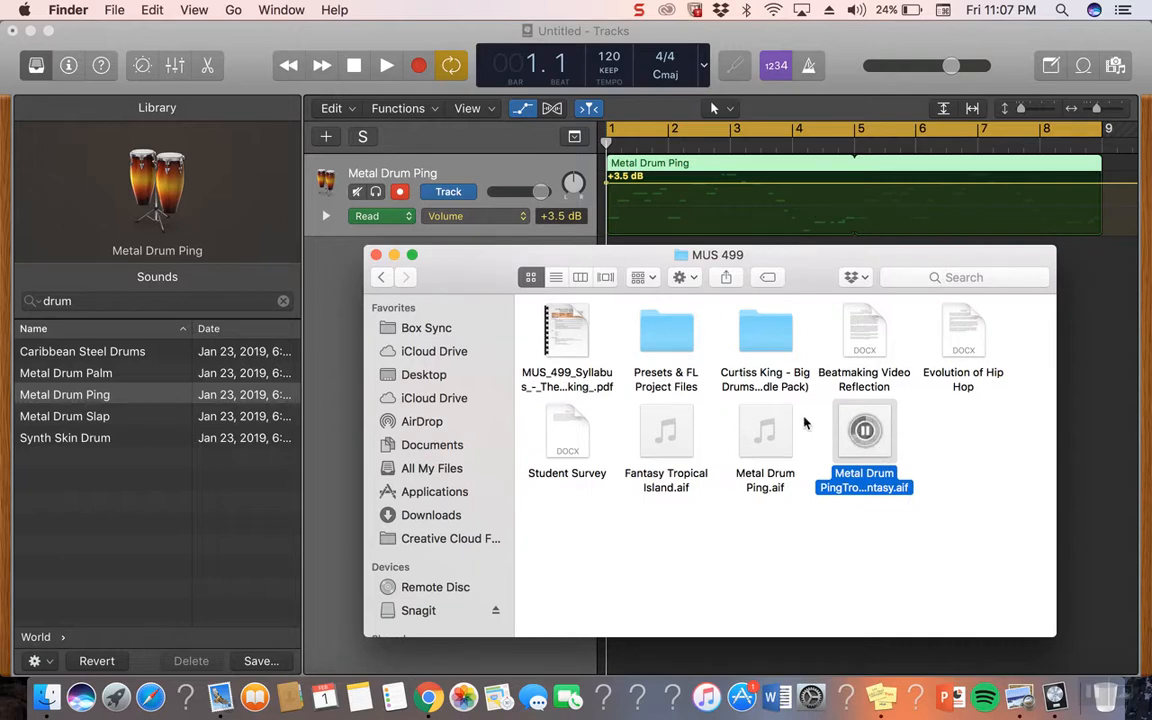
Step: Return to Logic Pro X, show the inspector with the channel strips, and briefly play the Metal Drum Ping loop from bar 1
left_click(322, 300)
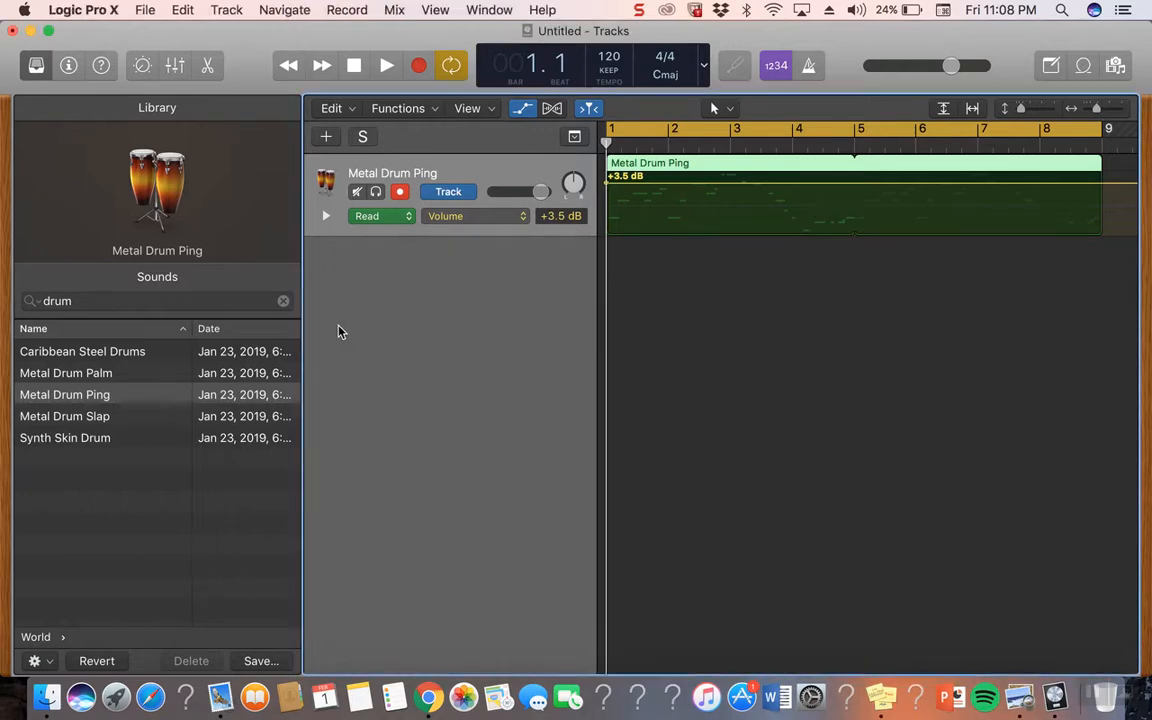
key("i")
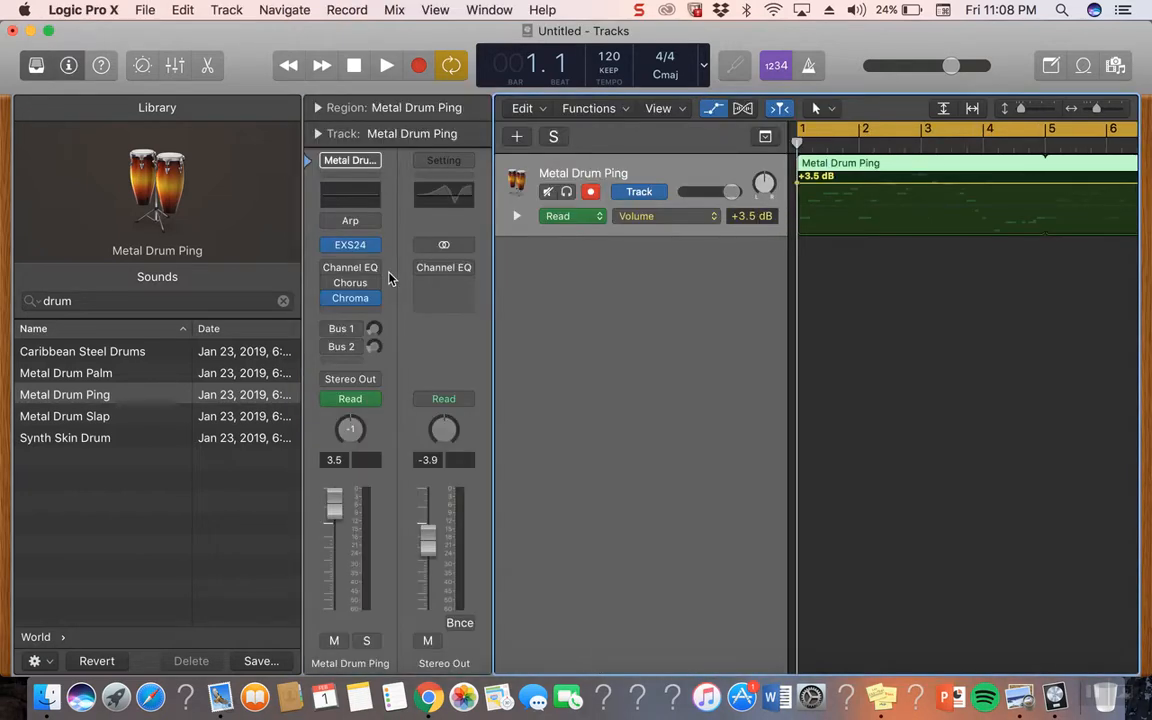
key("space")
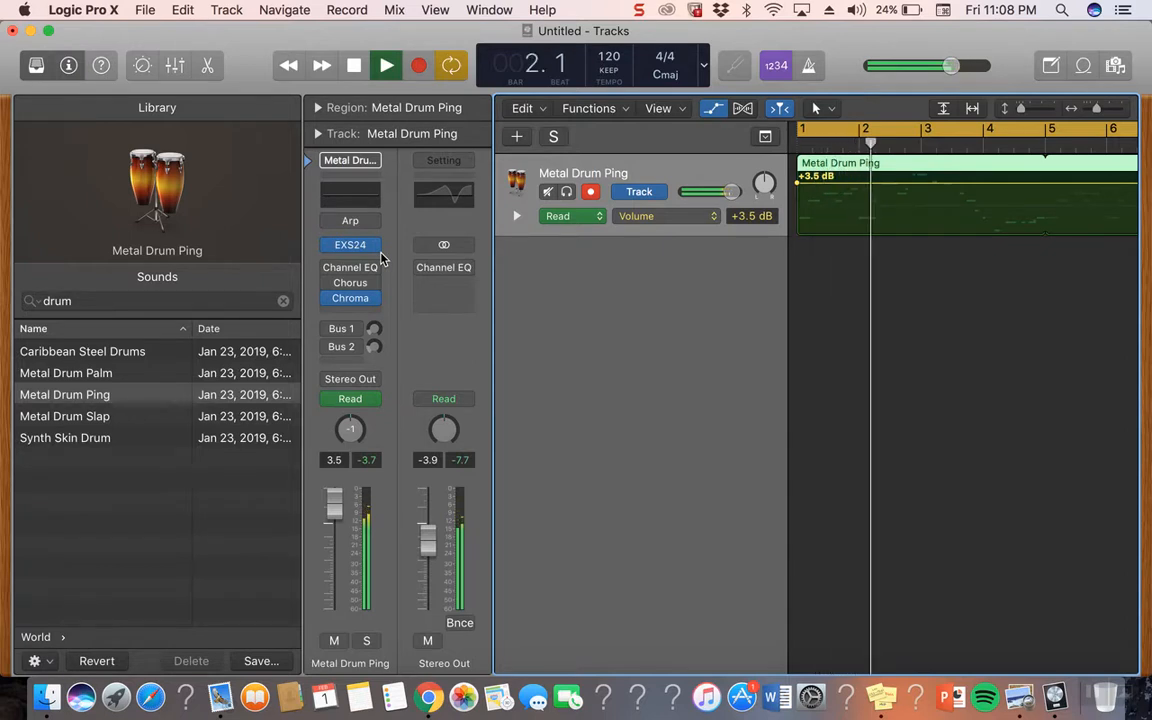
key("space")
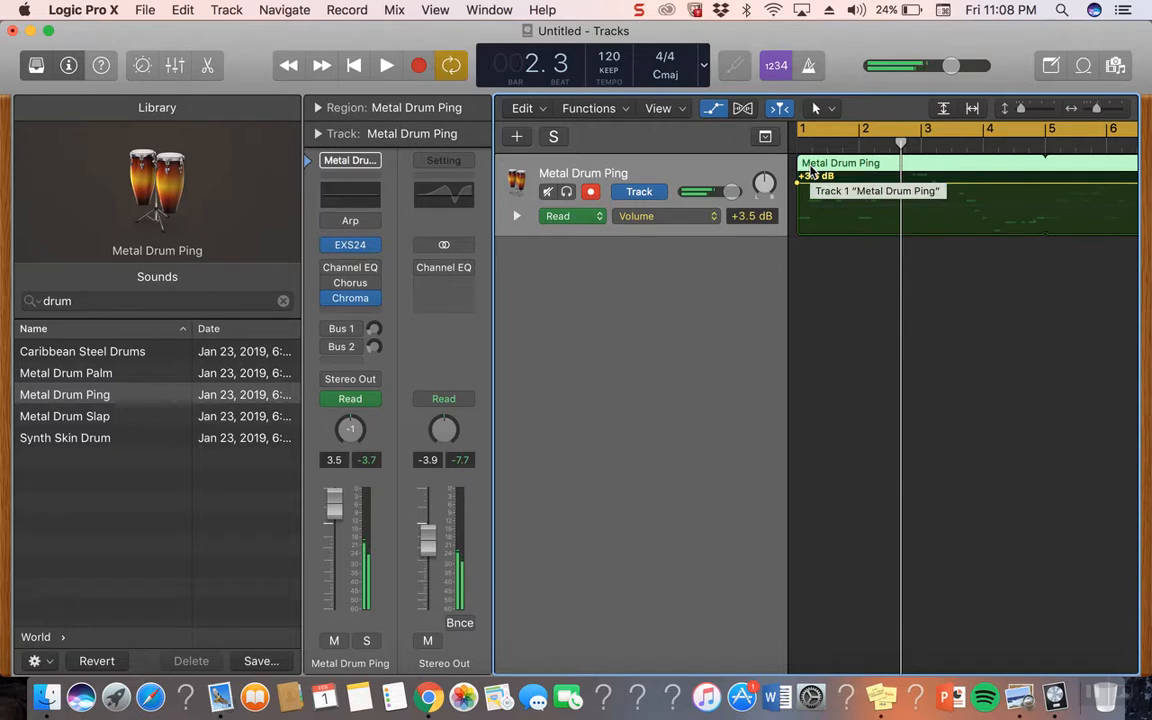
scroll(812, 172, "right", 3)
scroll(812, 172, "left", 3)
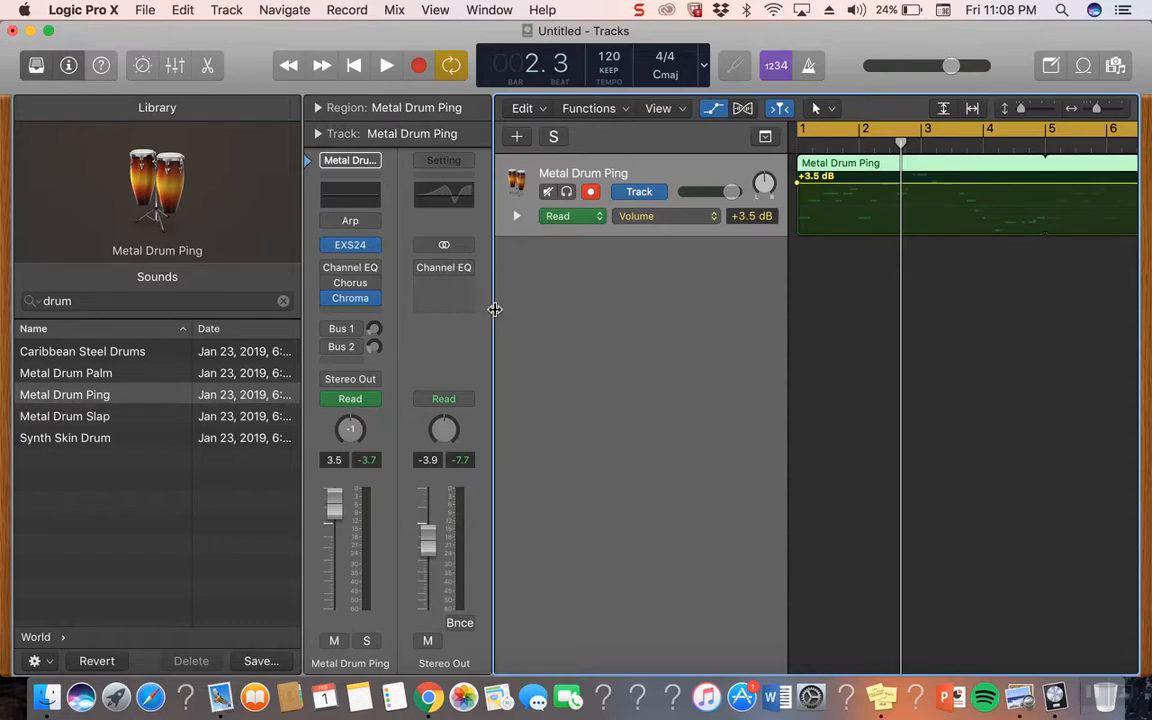
key("ctrl+Up")
left_click(583, 434)
key("ctrl+Up")
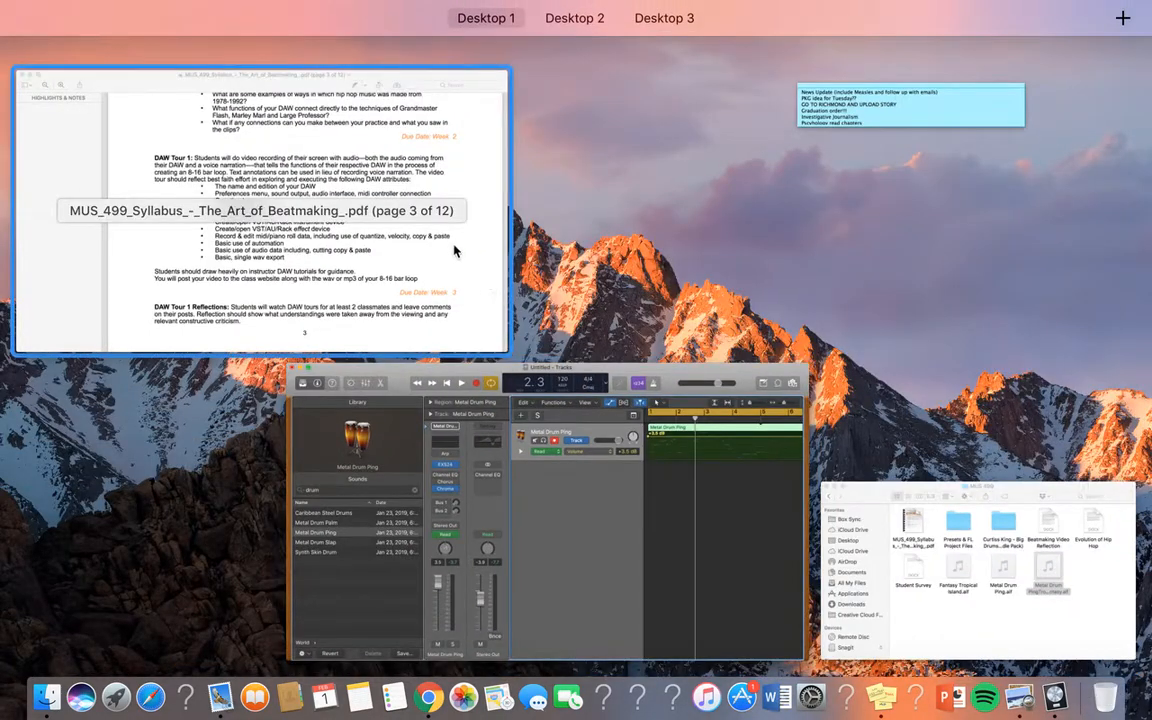
left_click(608, 555)
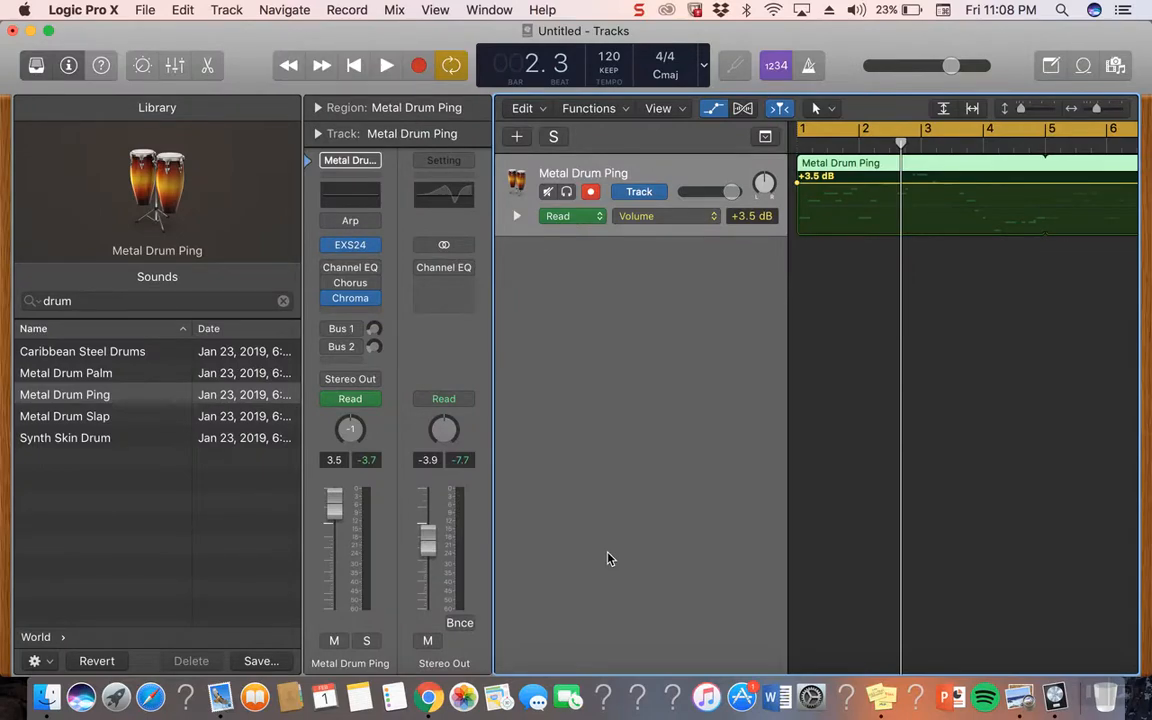
Step: Switch to the syllabus PDF in Preview and check the DAW Tour 1 attribute list and posting instructions against the tour
key("ctrl+Up")
key("ctrl+Up")
key("ctrl+Up")
left_click(374, 220)
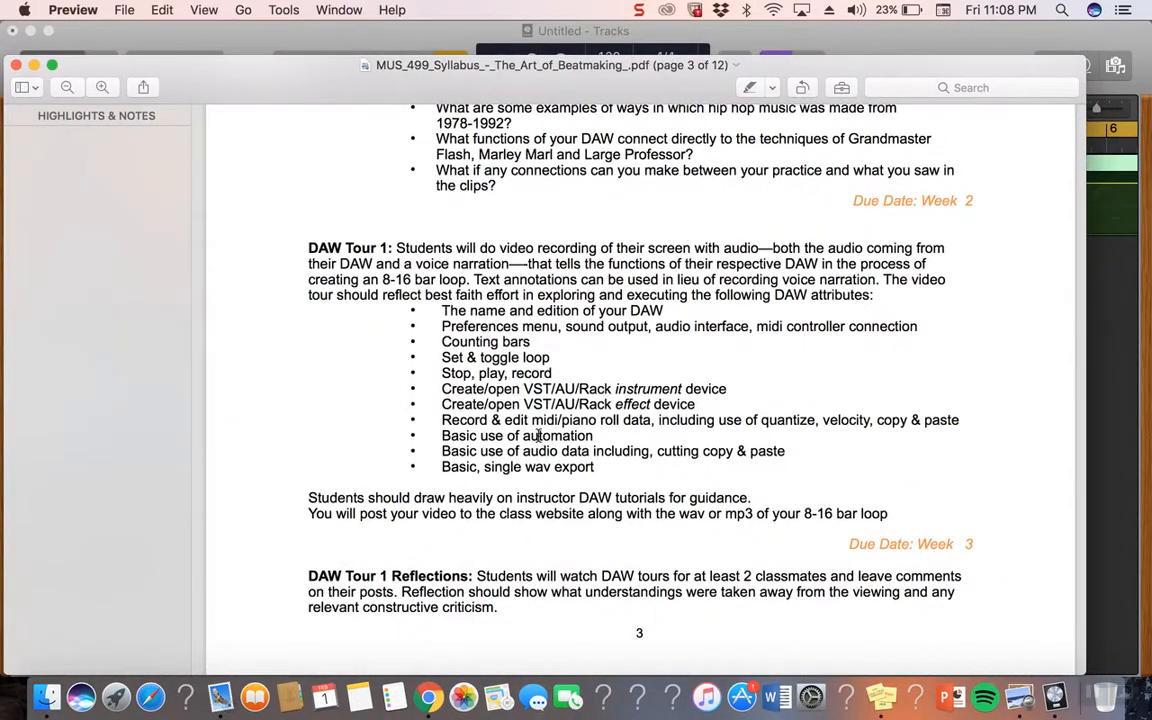
scroll(563, 483, "down", 5)
scroll(563, 483, "up", 5)
scroll(562, 481, "down", 2)
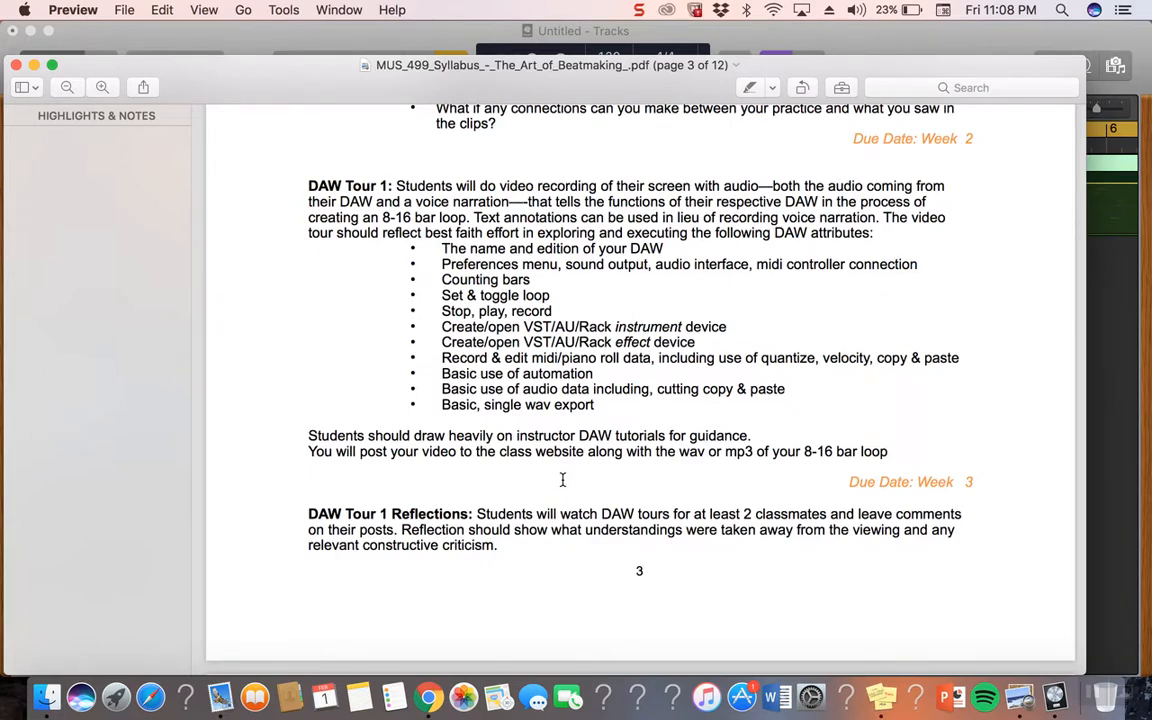
scroll(563, 480, "up", 2)
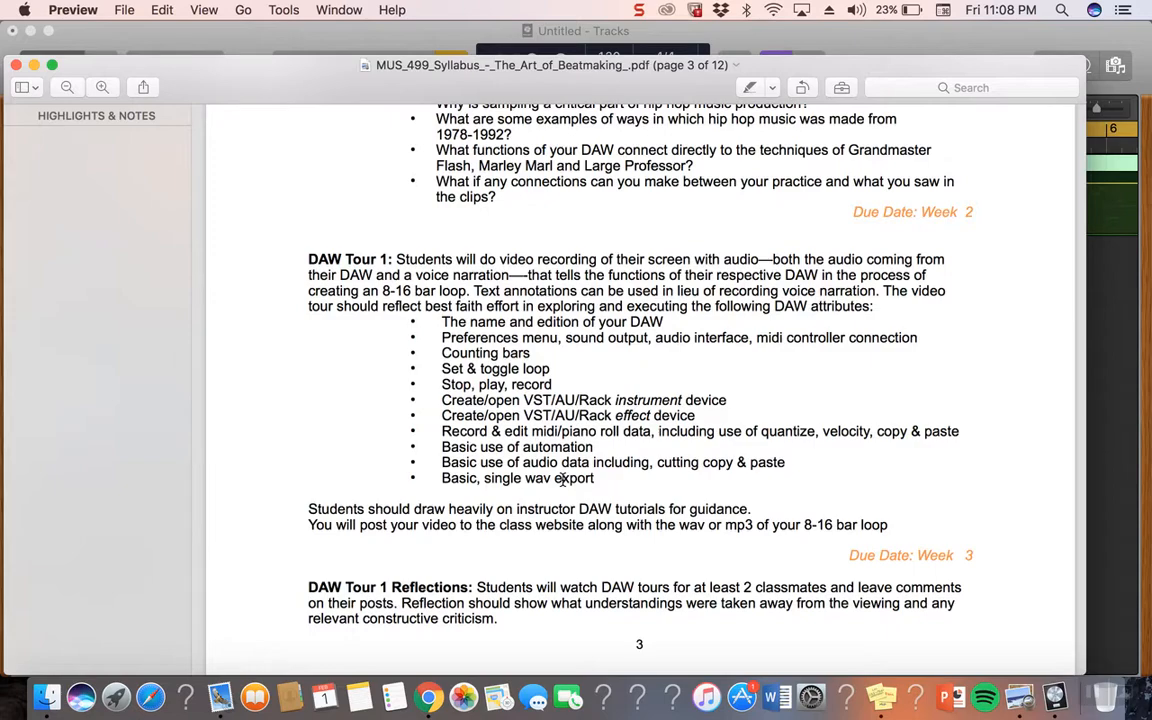
scroll(563, 480, "down", 2)
scroll(563, 480, "up", 2)
scroll(563, 481, "down", 2)
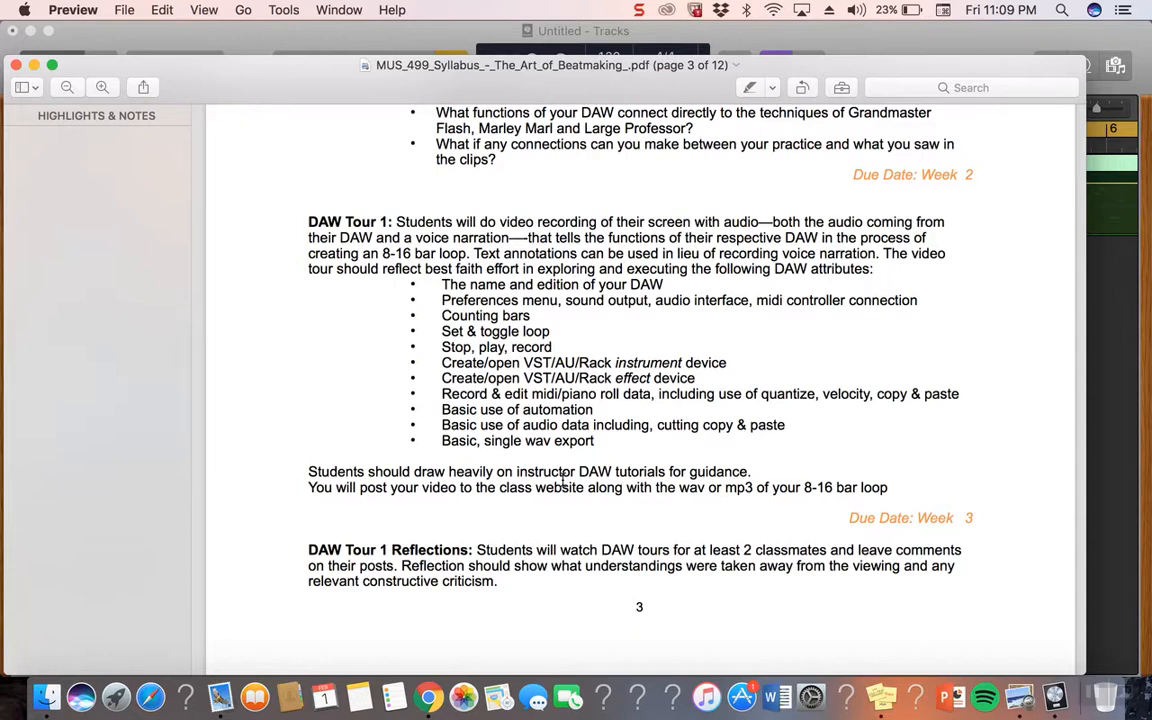
left_click_drag(316, 90, 349, 87)
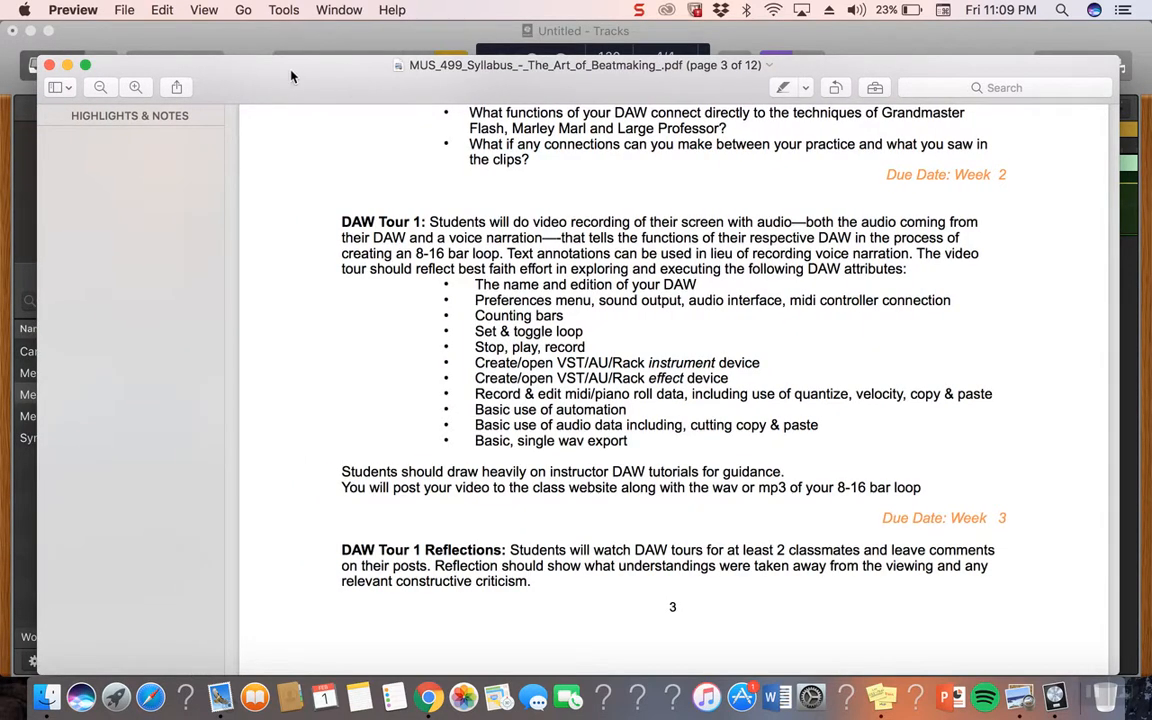
left_click_drag(284, 84, 270, 84)
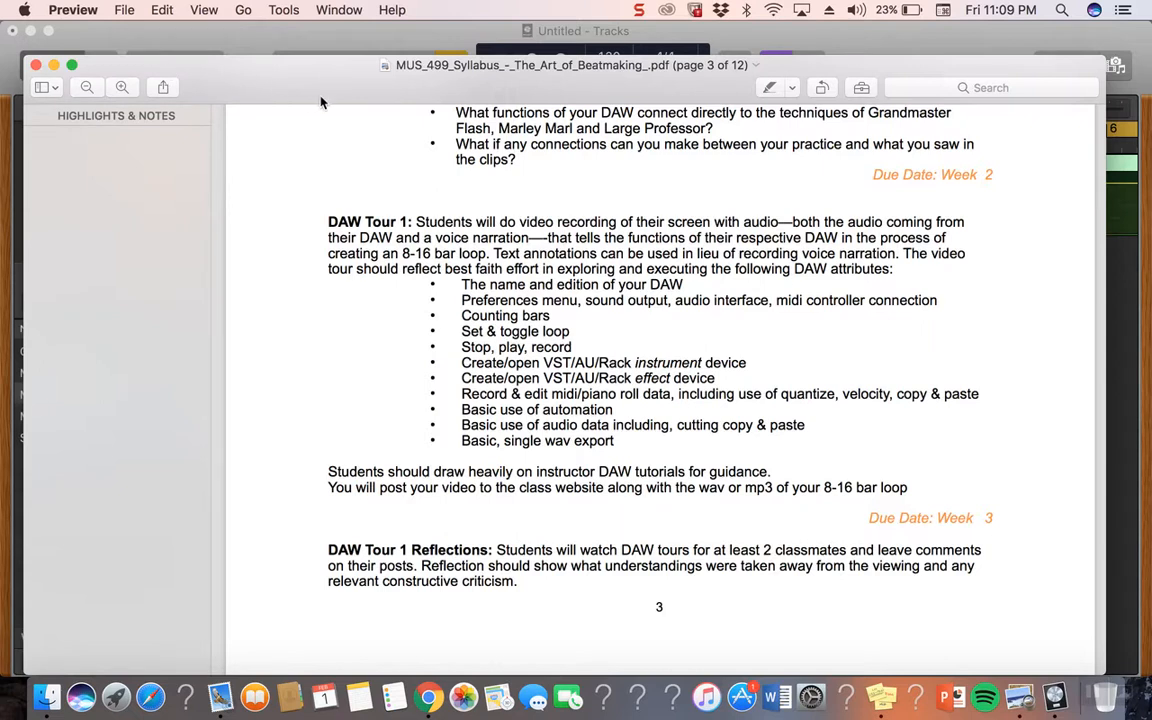
left_click(640, 10)
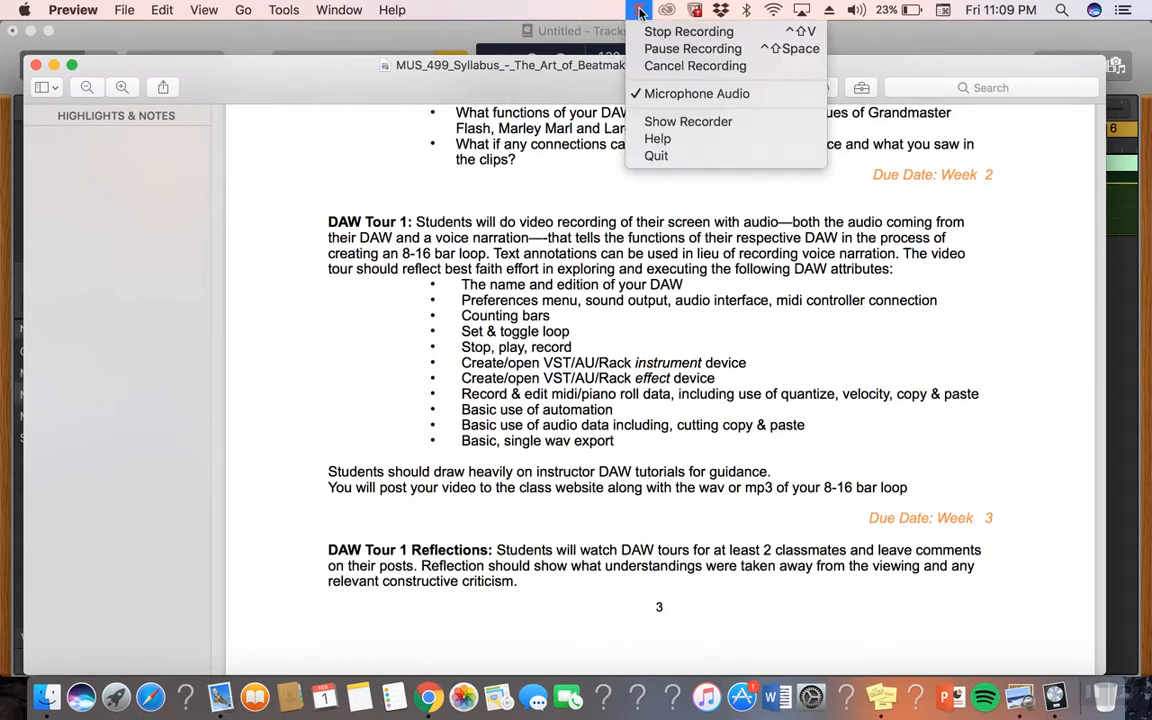
left_click(688, 32)
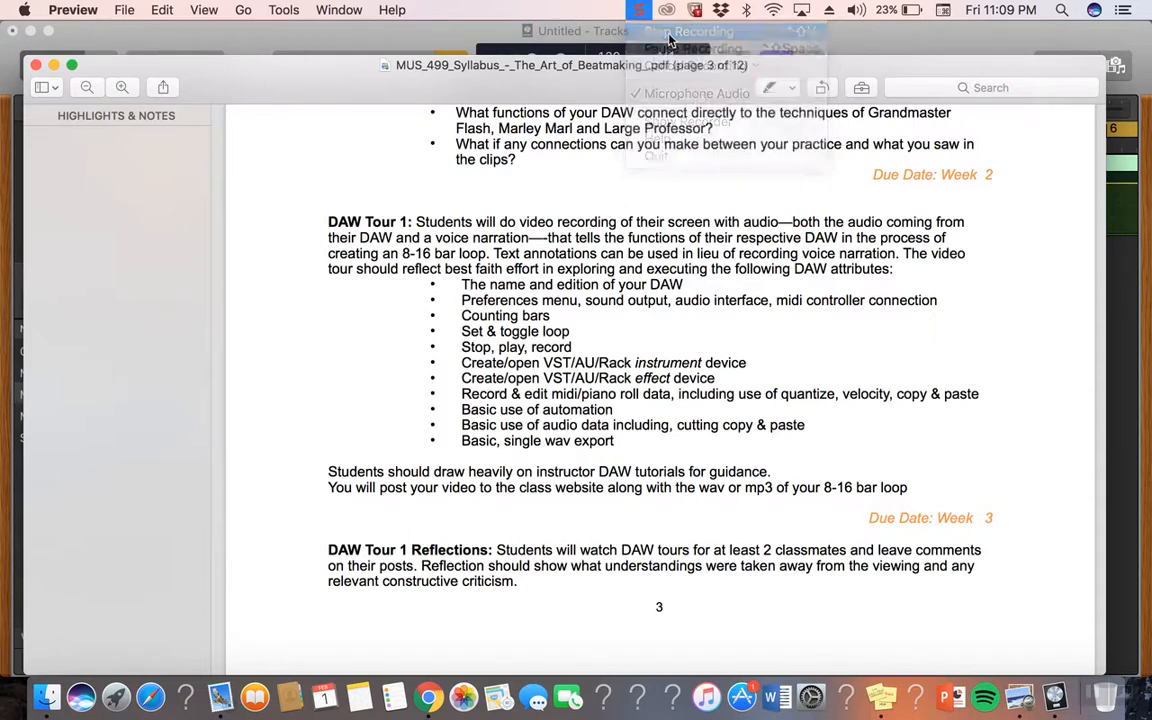